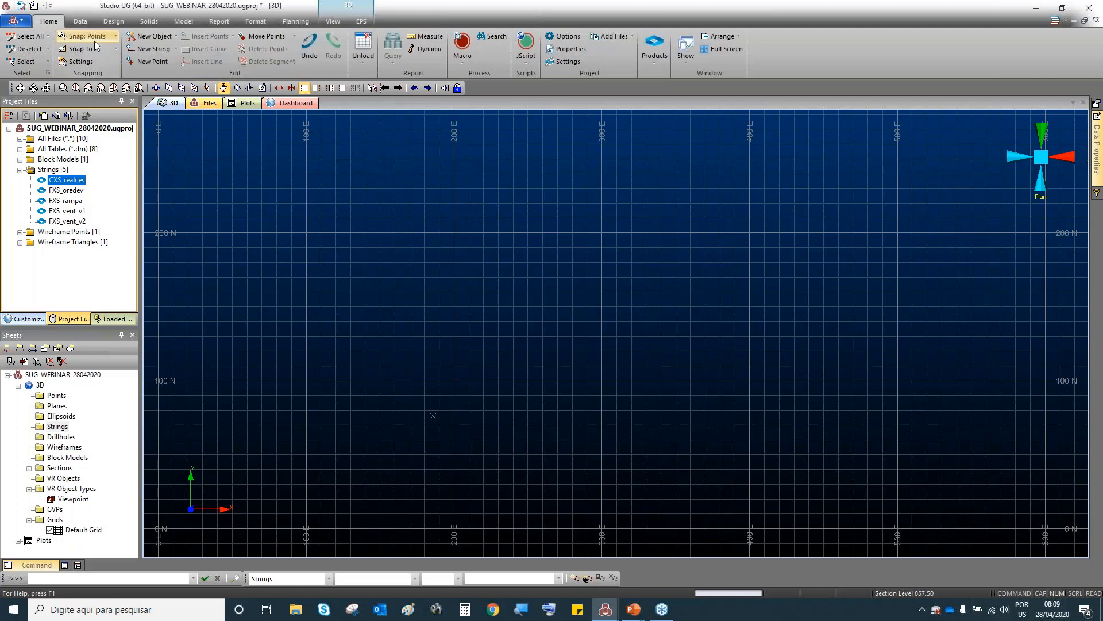
pyautogui.click(80, 22)
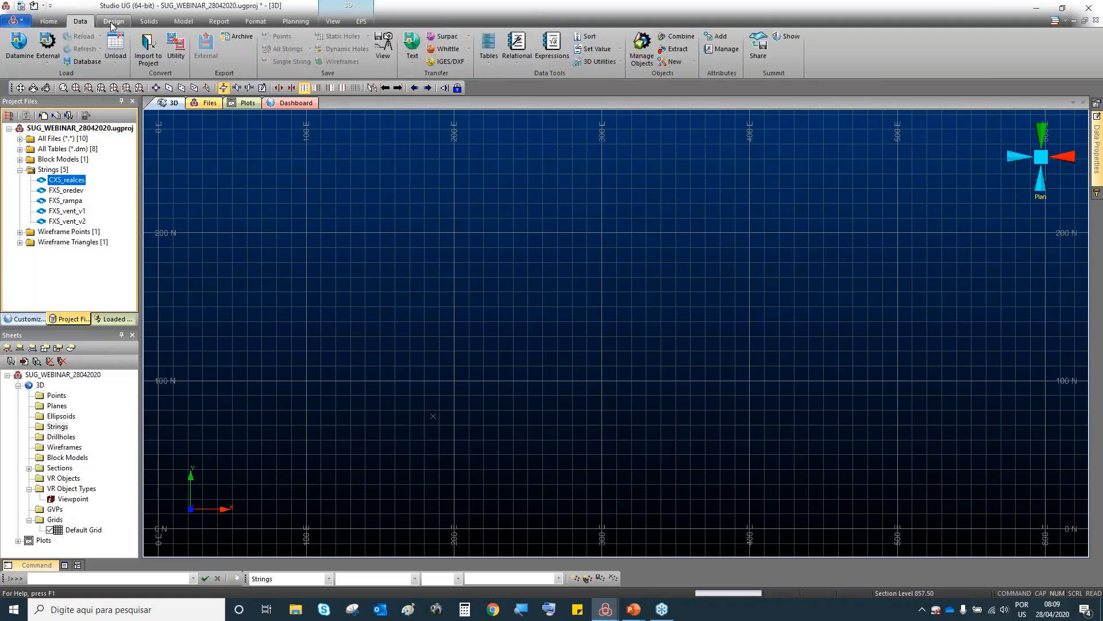
pyautogui.click(113, 22)
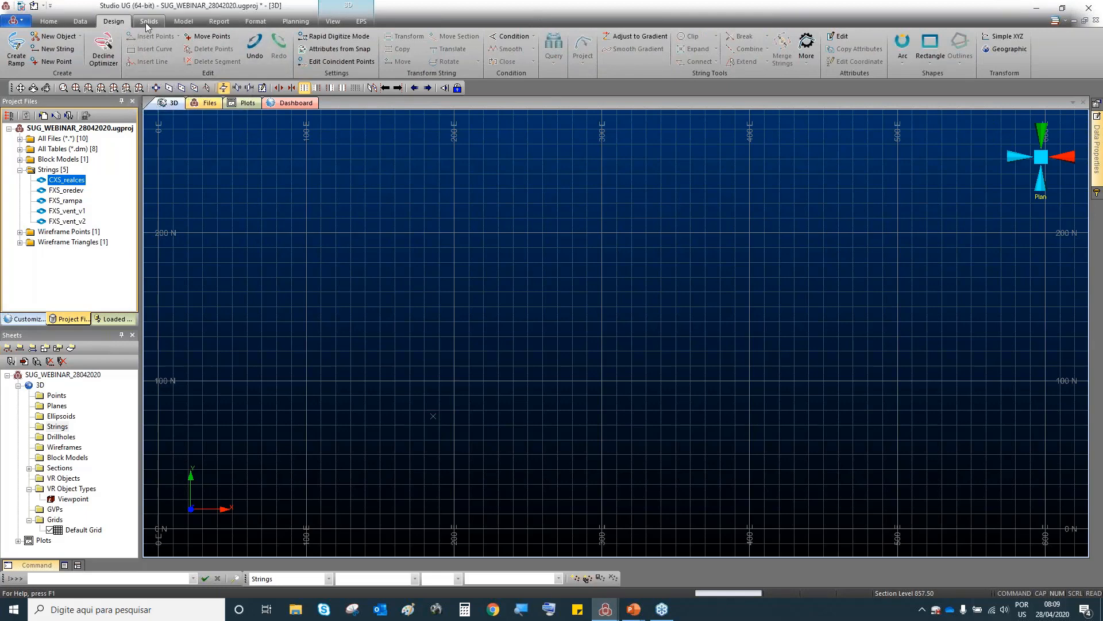
pyautogui.click(148, 22)
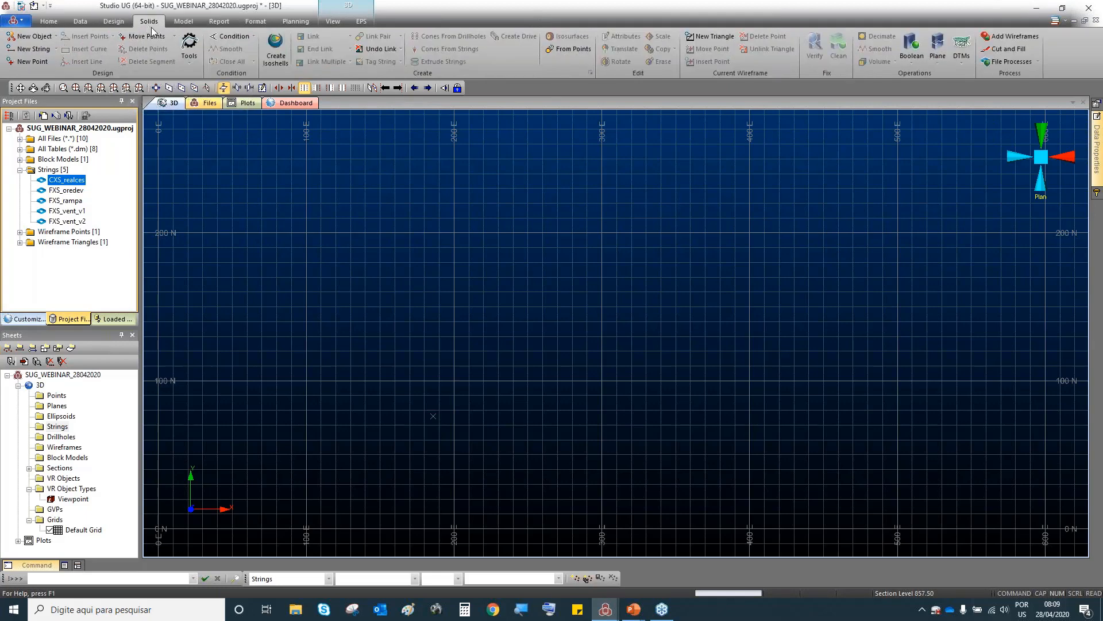
pyautogui.click(183, 22)
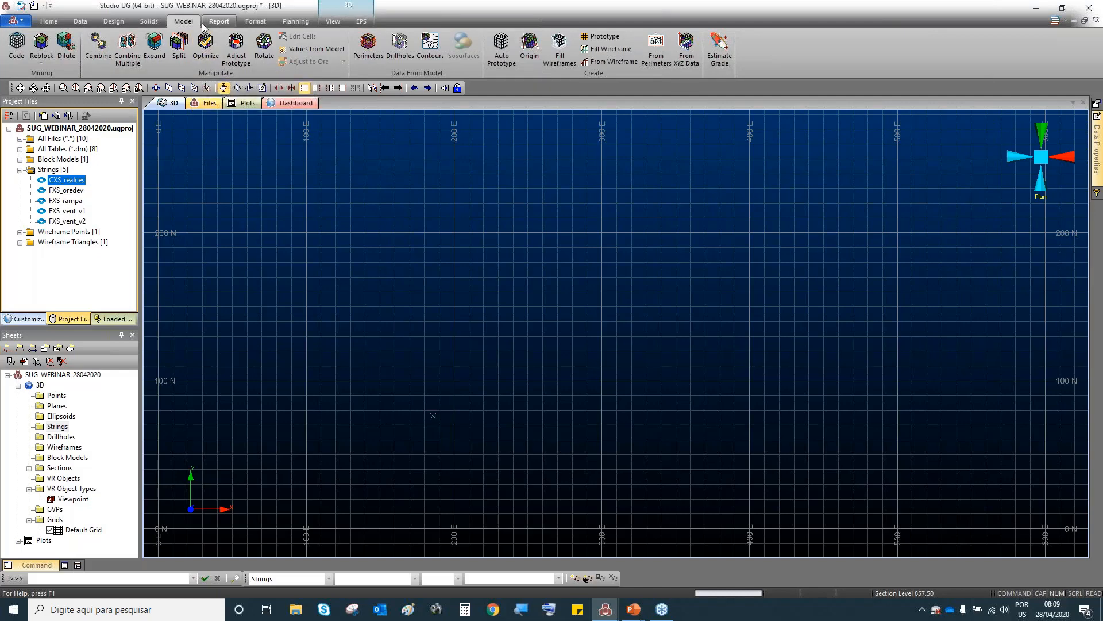
pyautogui.click(296, 21)
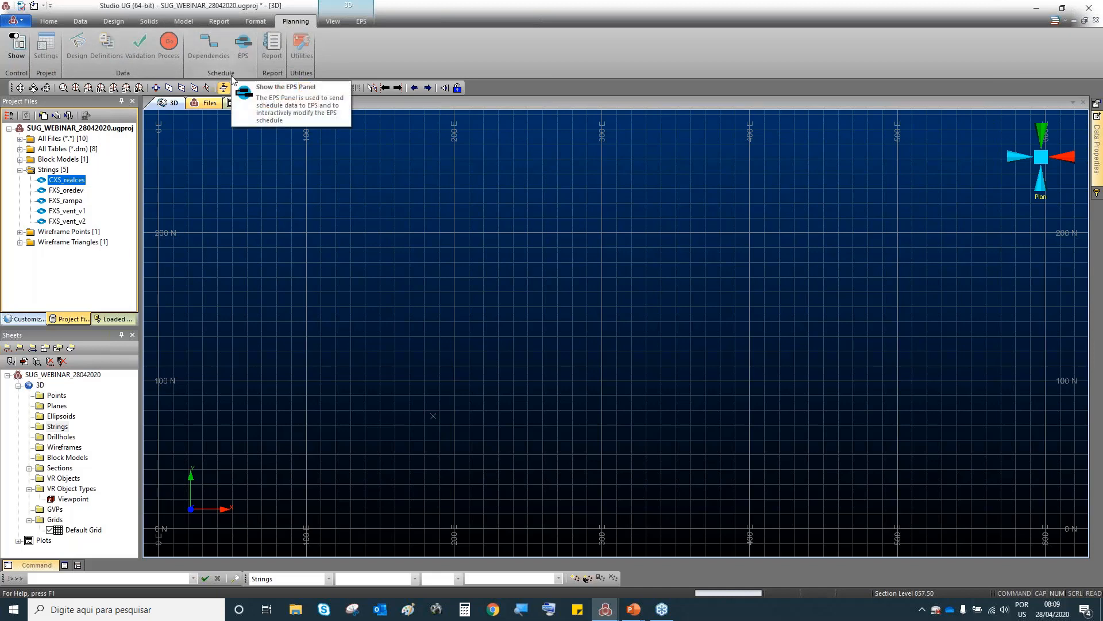
# Start the Create Ramp String command and set the new string's colour to green, number 10.
pyautogui.click(113, 22)
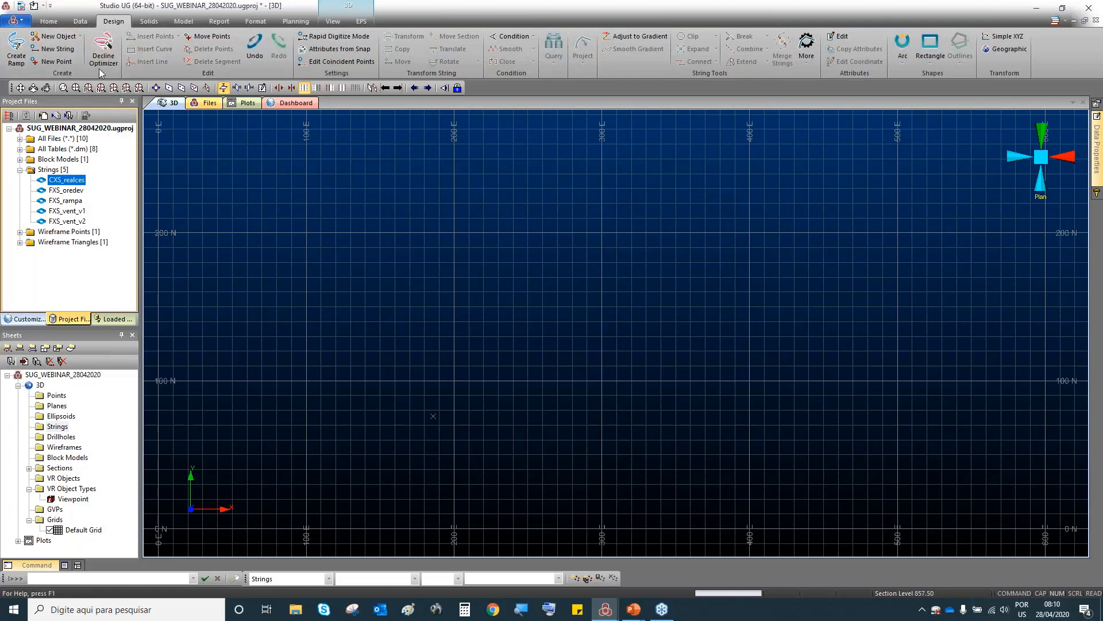
pyautogui.click(19, 60)
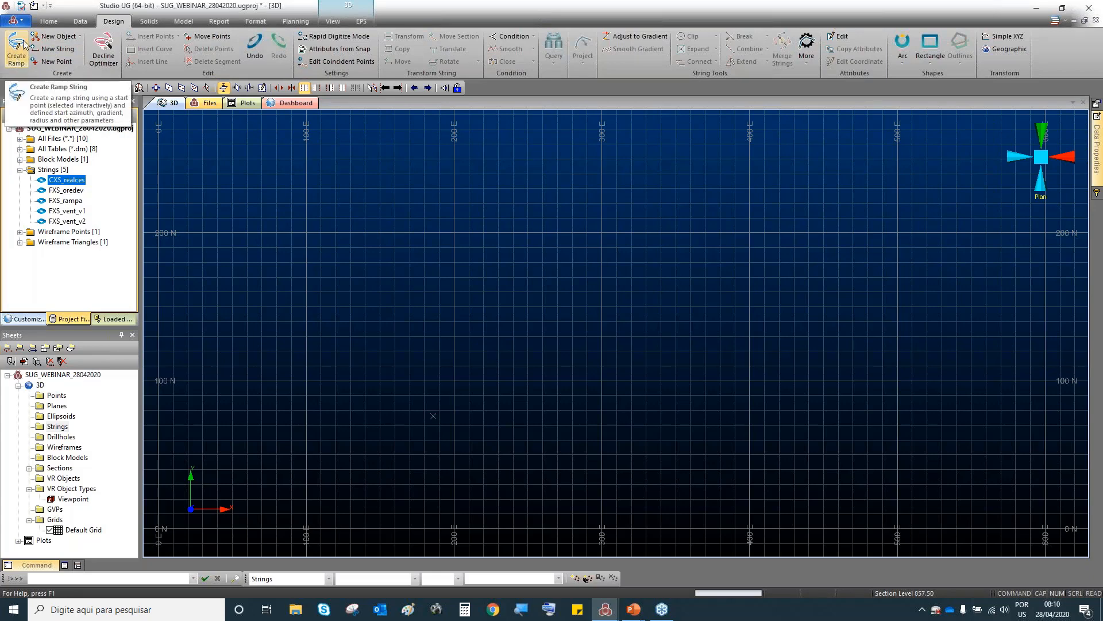
pyautogui.click(24, 41)
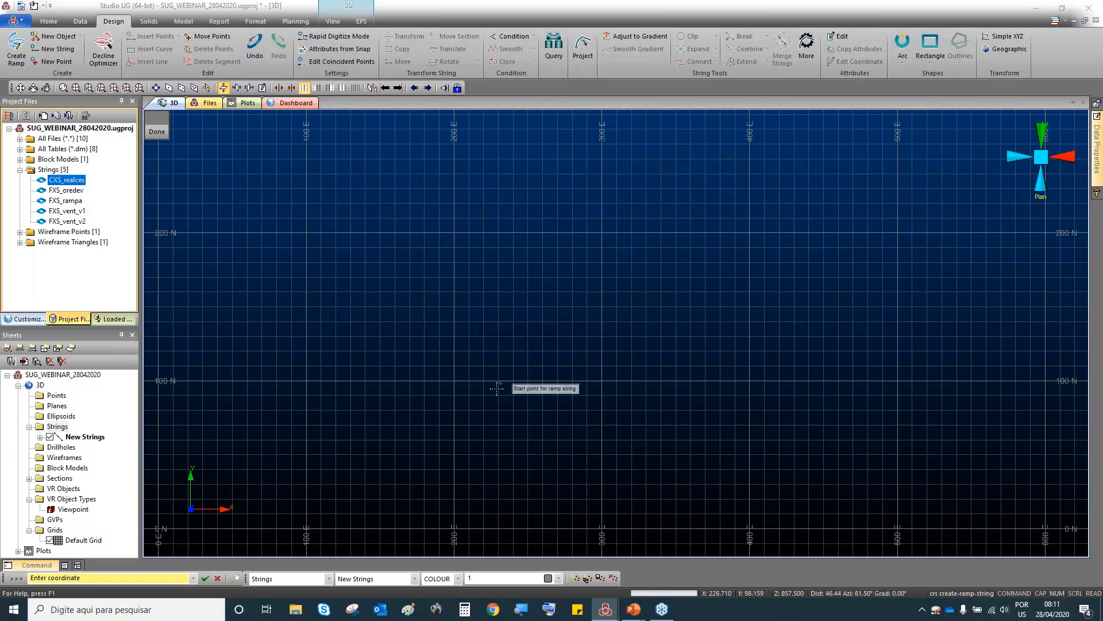
pyautogui.click(558, 579)
pyautogui.click(509, 501)
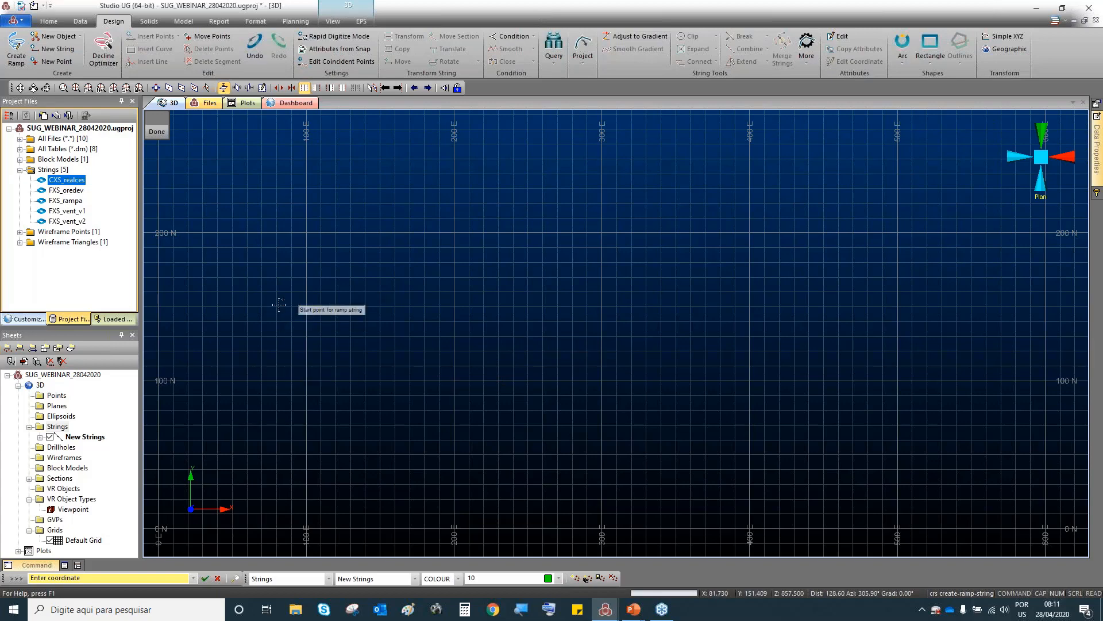
# Hide the default grid and place the ramp's start point in the upper middle of the plan view.
pyautogui.click(50, 540)
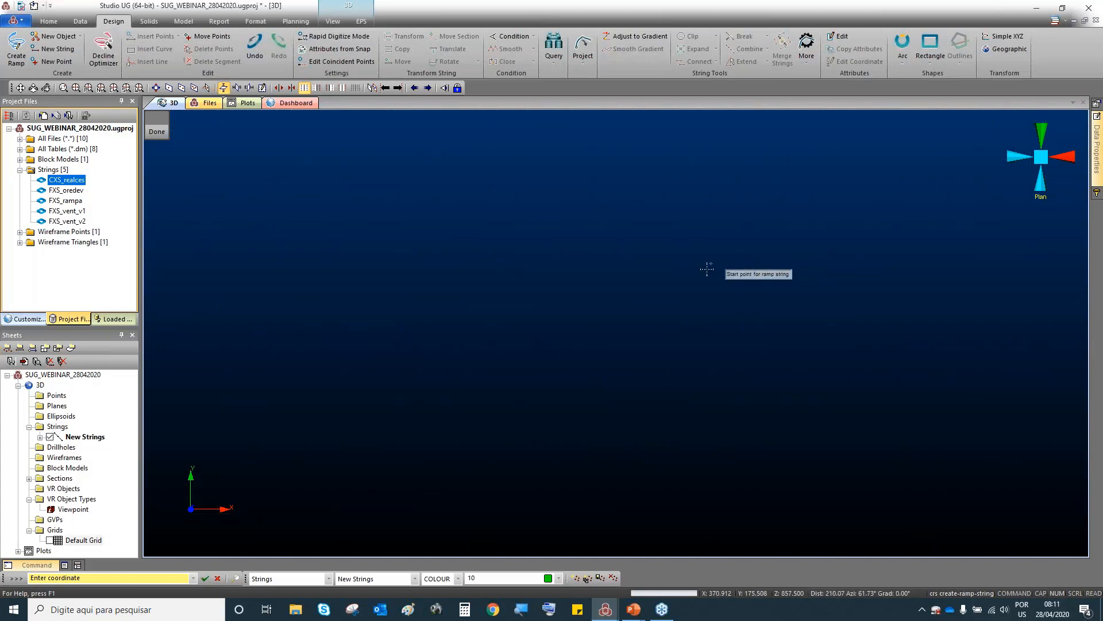
pyautogui.click(494, 257)
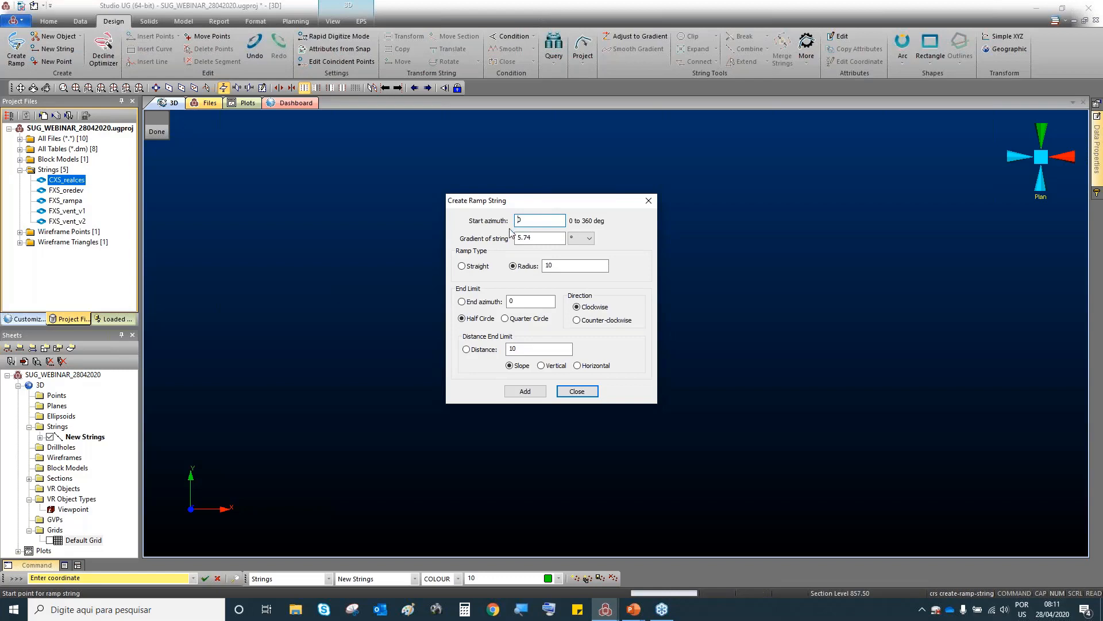
pyautogui.moveTo(519, 203); pyautogui.dragTo(283, 181)
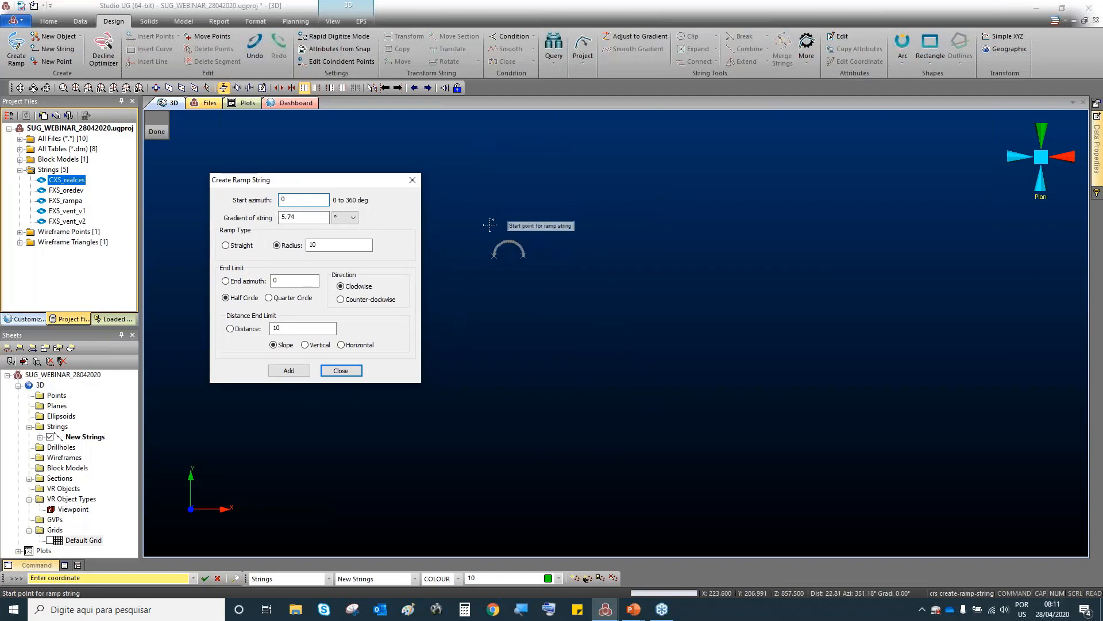
# Set the ramp's start azimuth to 90 degrees and its gradient to -15 %.
pyautogui.doubleClick(314, 199)
pyautogui.write('90')
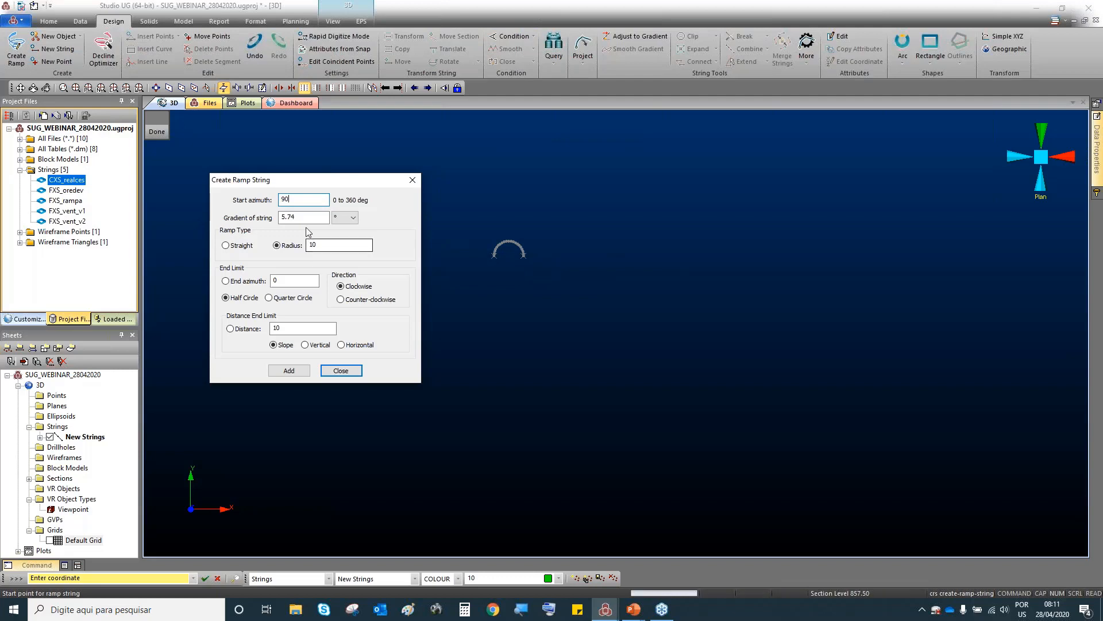
pyautogui.press('Tab')
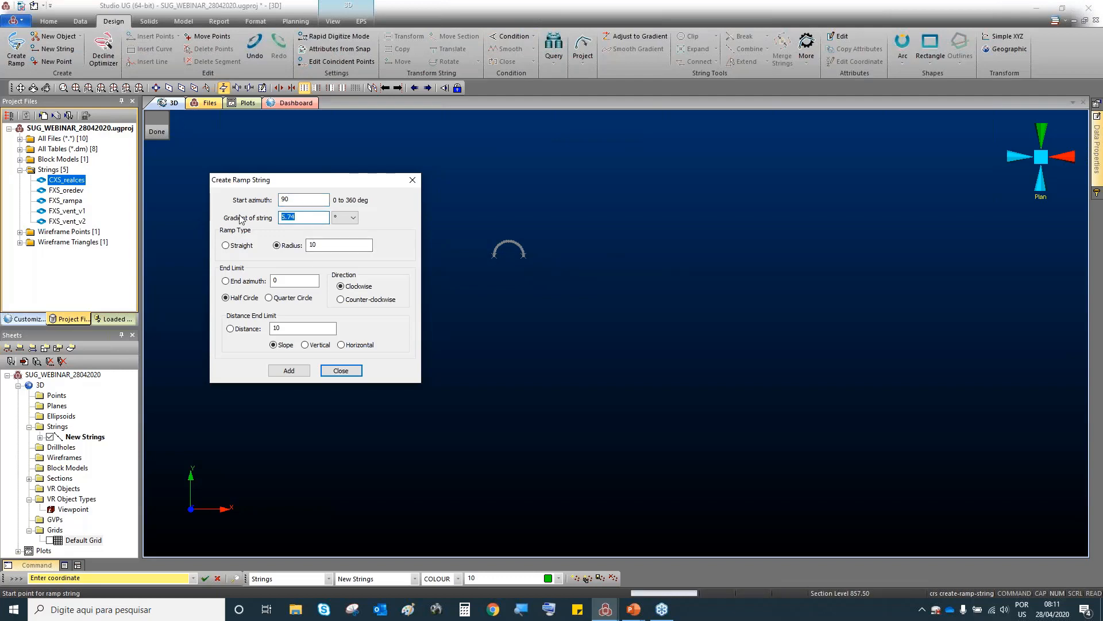
pyautogui.write('-15')
pyautogui.click(345, 218)
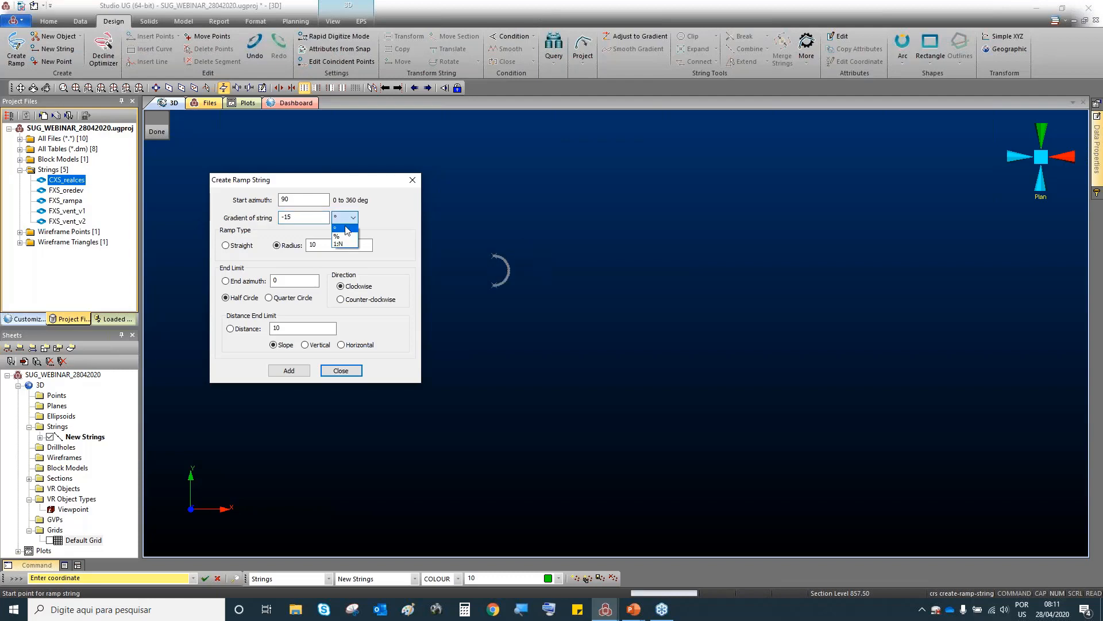
pyautogui.click(345, 237)
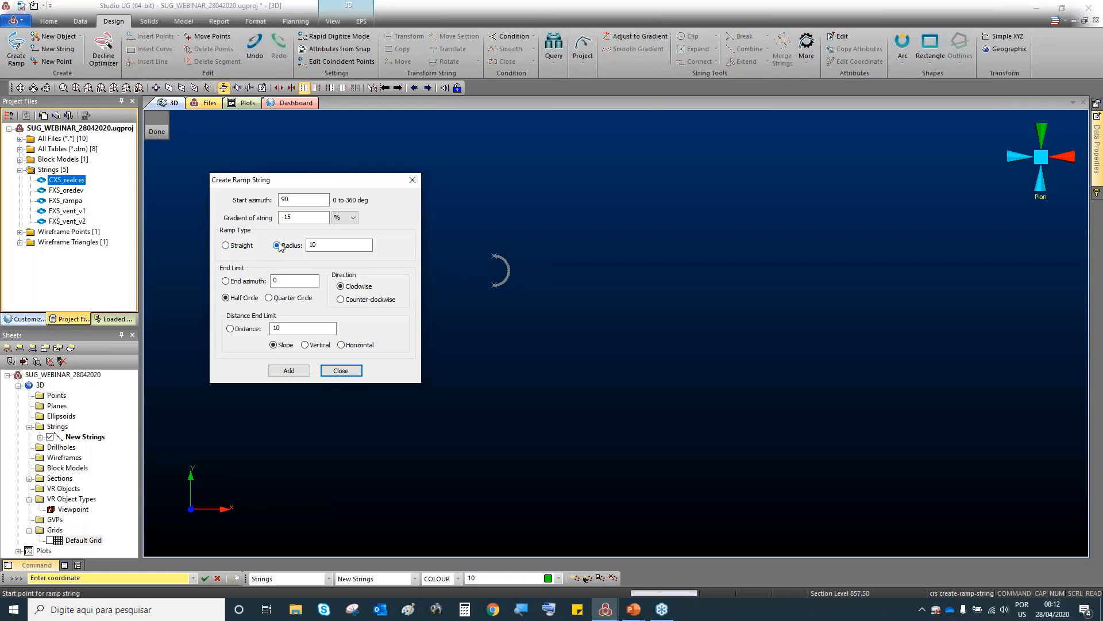
# Add a straight ramp segment with a slope distance of 100.
pyautogui.click(226, 246)
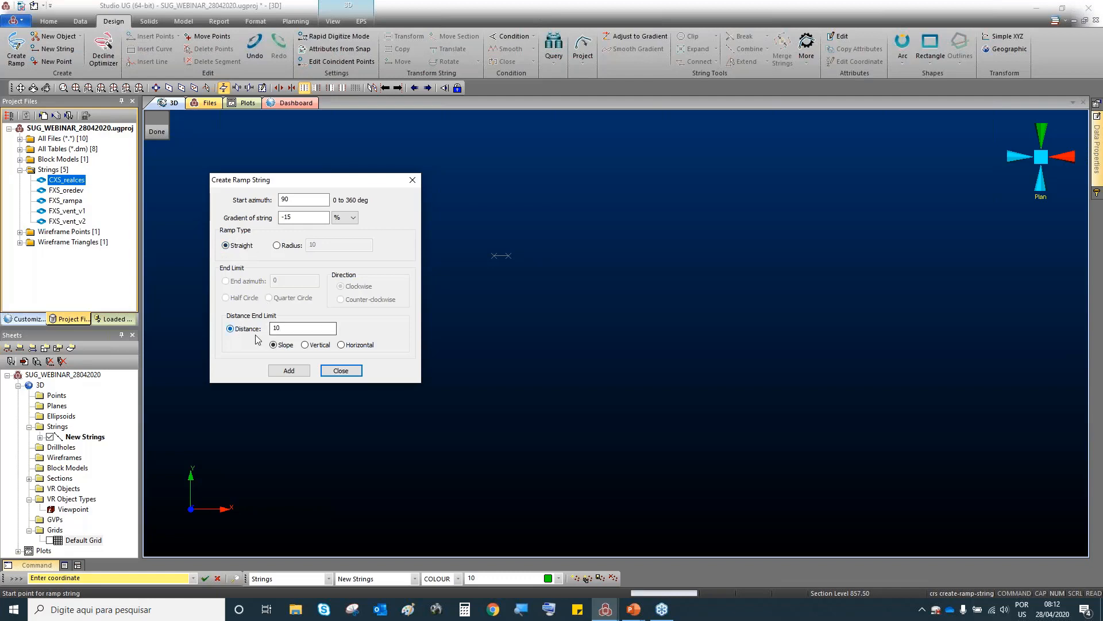
pyautogui.moveTo(284, 327); pyautogui.dragTo(249, 322)
pyautogui.write('100')
pyautogui.click(303, 365)
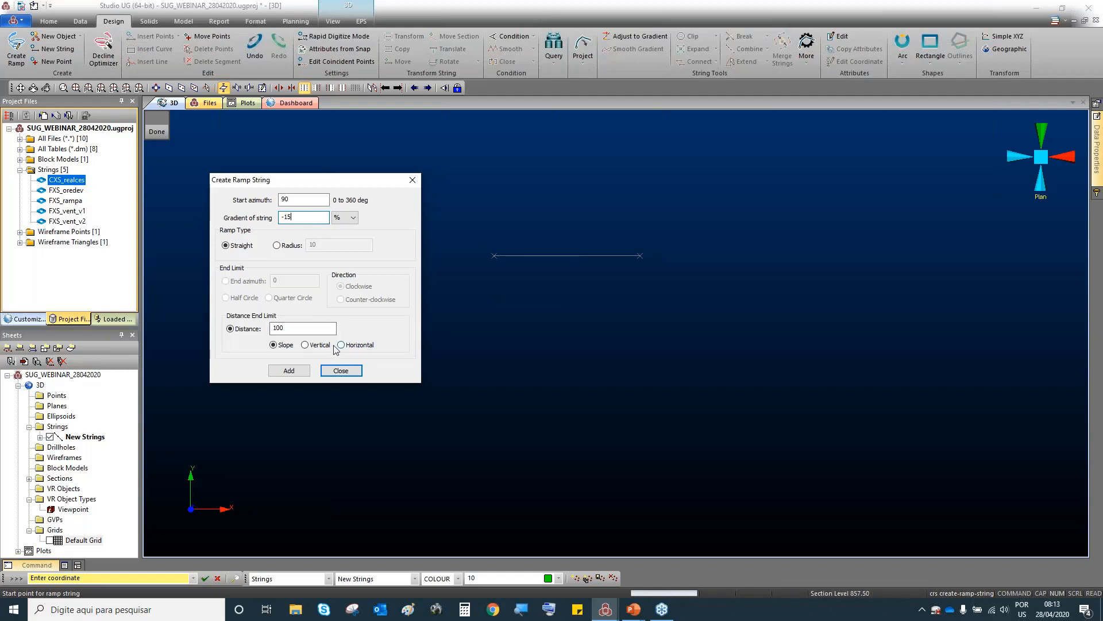
pyautogui.click(291, 371)
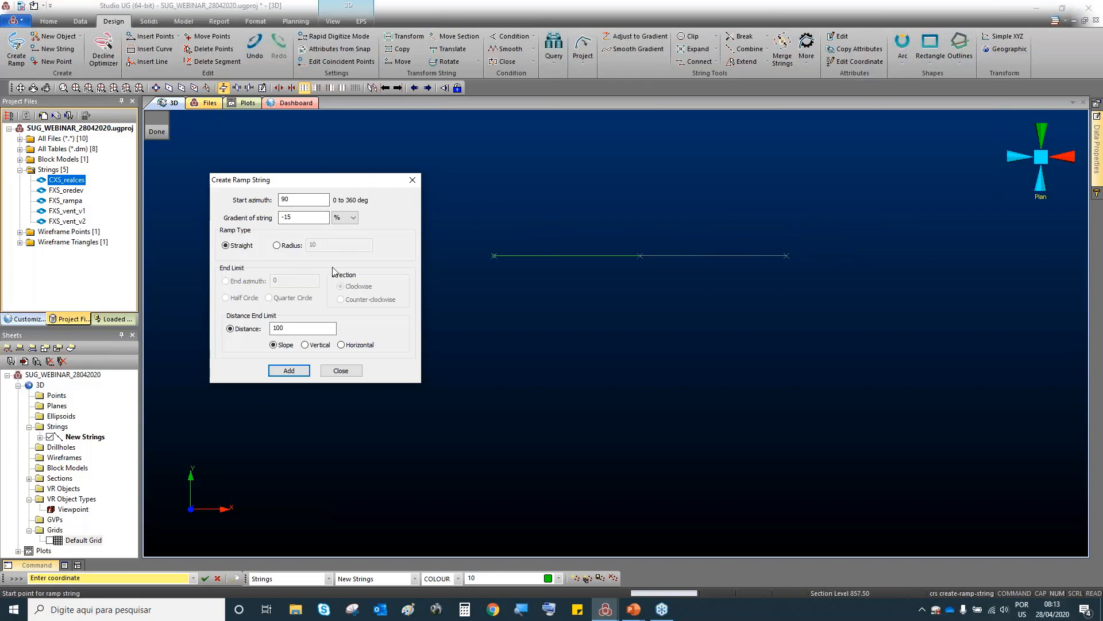
# Configure the segment after the first straight as a clockwise curve with a radius of 35, trying the counter-clockwise direction too.
pyautogui.click(277, 245)
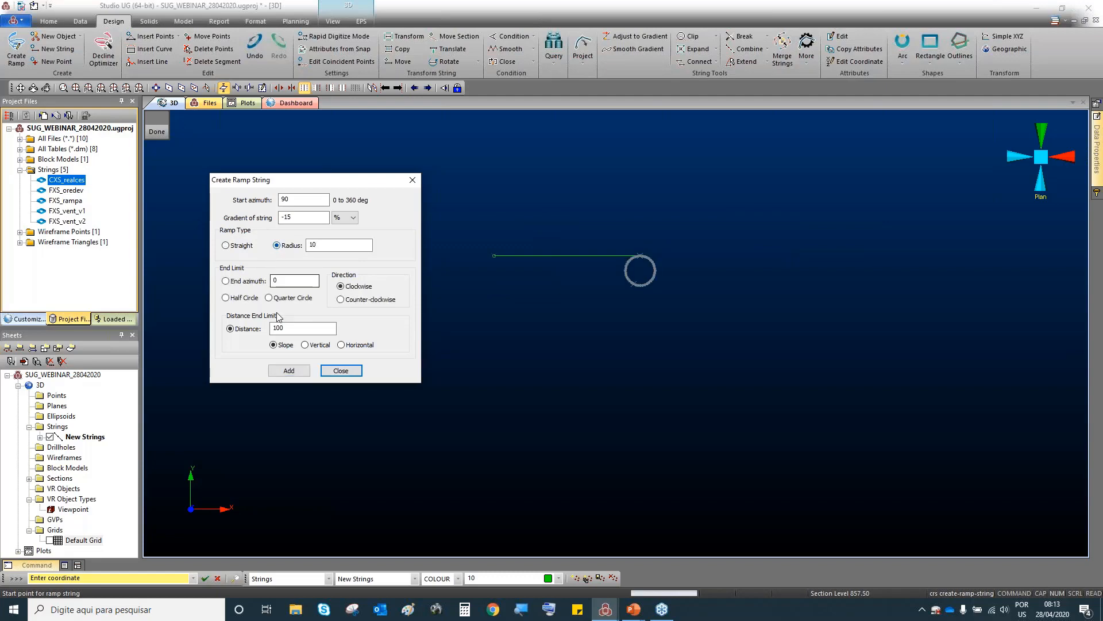
pyautogui.doubleClick(322, 245)
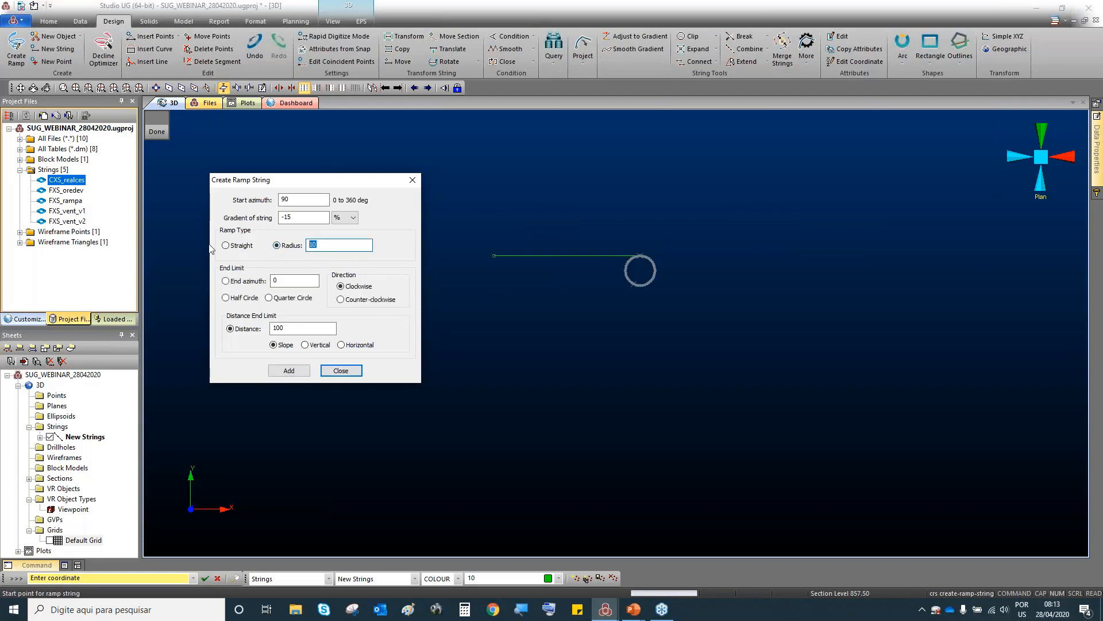
pyautogui.write('35')
pyautogui.click(306, 217)
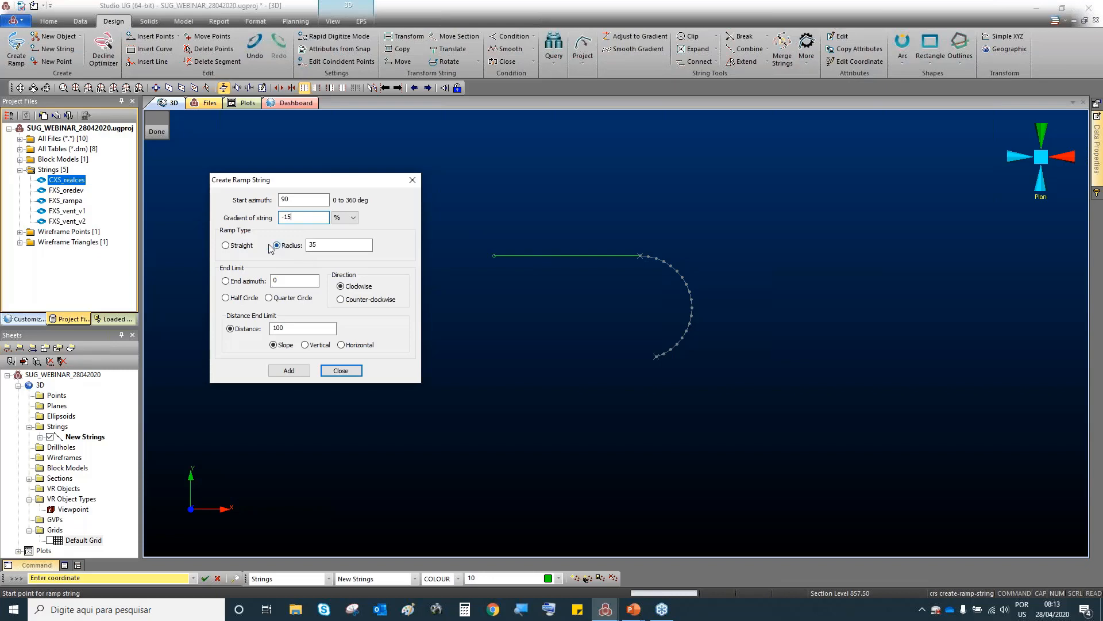
pyautogui.click(340, 300)
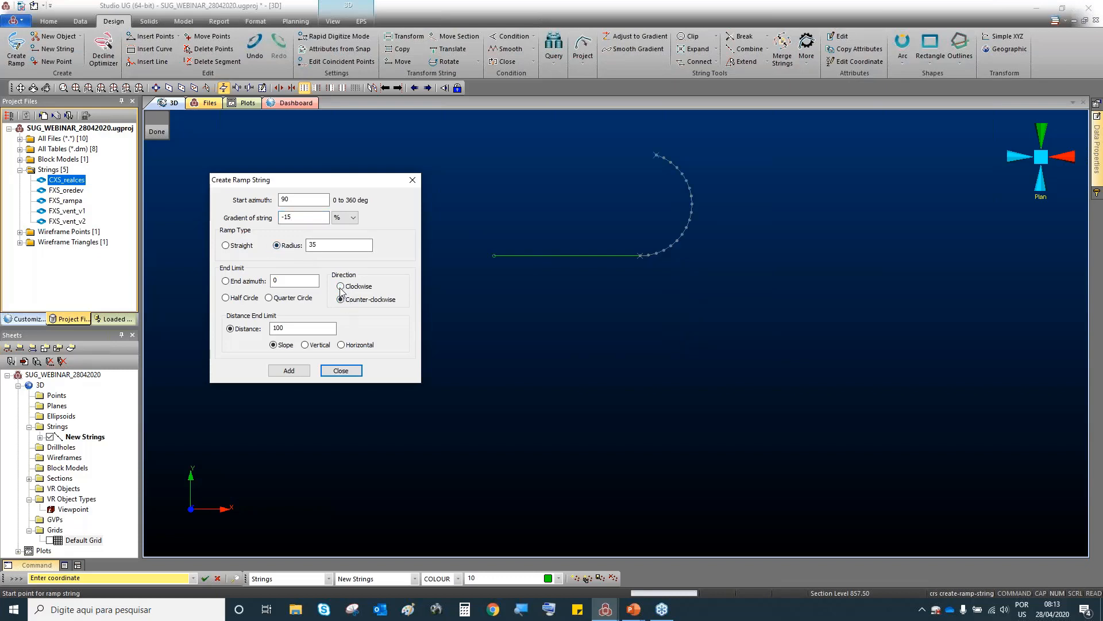
pyautogui.click(340, 287)
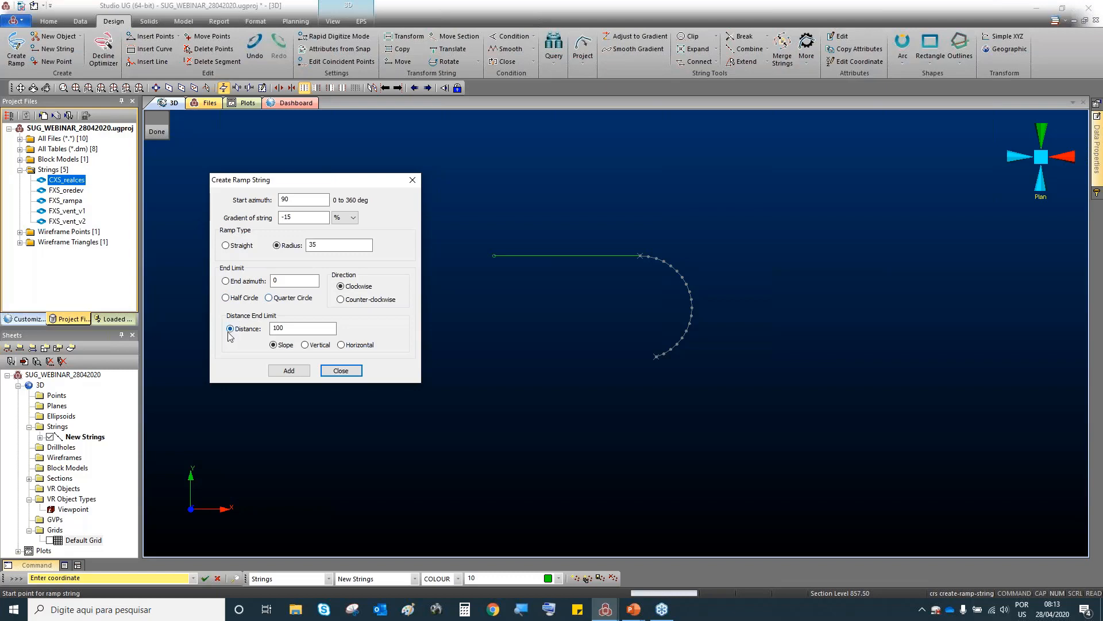
# Limit the clockwise curve by an end azimuth of 300 degrees and add it to the ramp.
pyautogui.click(226, 281)
pyautogui.moveTo(287, 281); pyautogui.dragTo(258, 281)
pyautogui.click(307, 327)
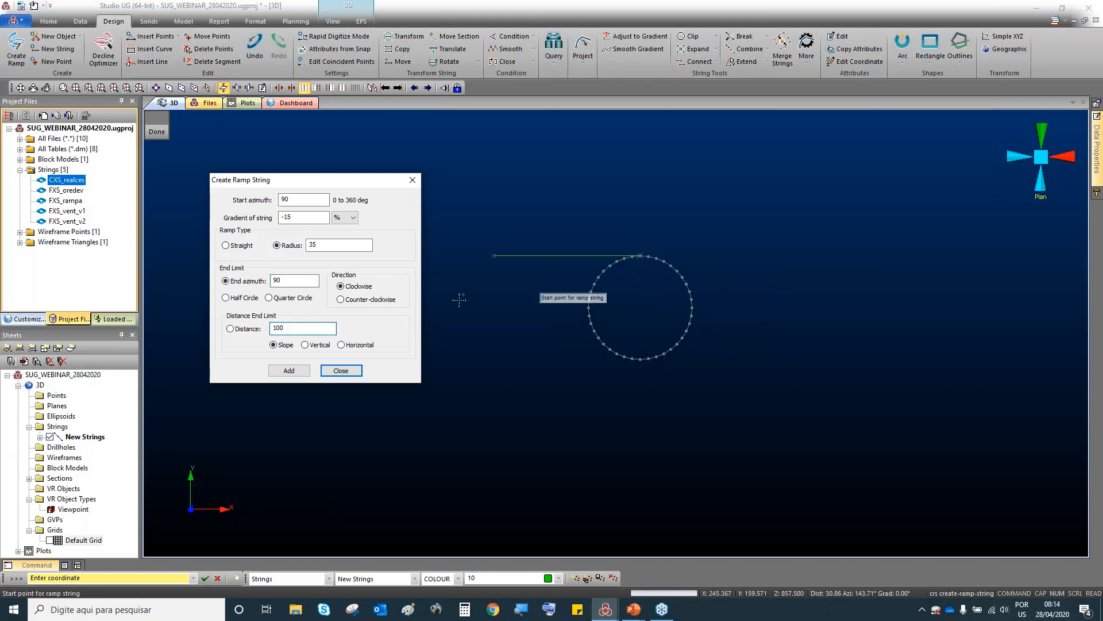
pyautogui.moveTo(296, 281); pyautogui.dragTo(213, 276)
pyautogui.write('300')
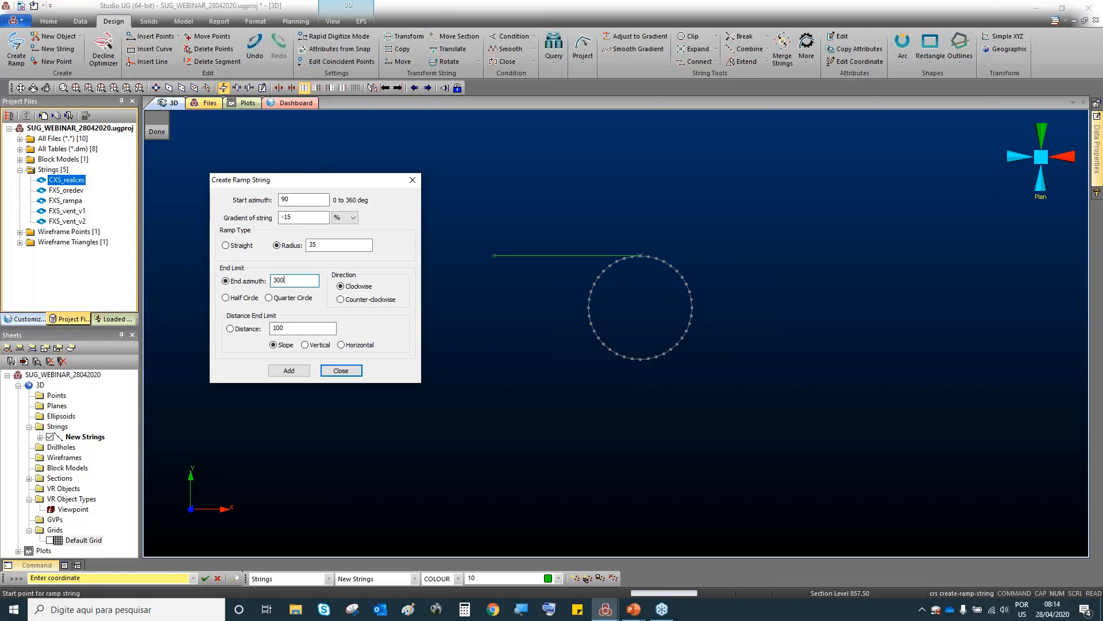
pyautogui.click(305, 327)
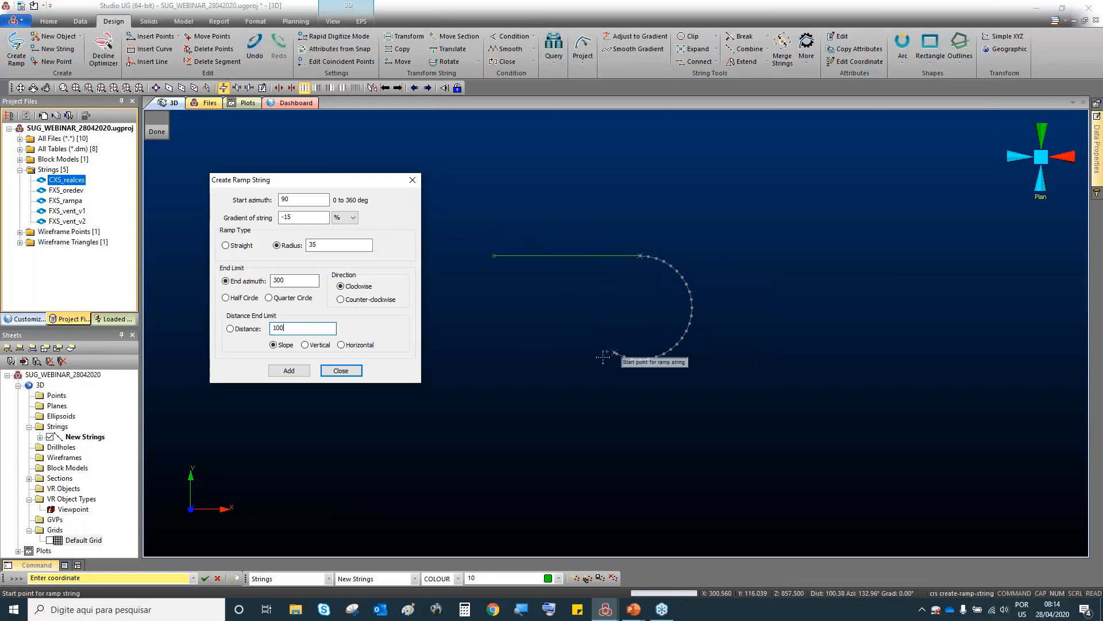
pyautogui.click(289, 372)
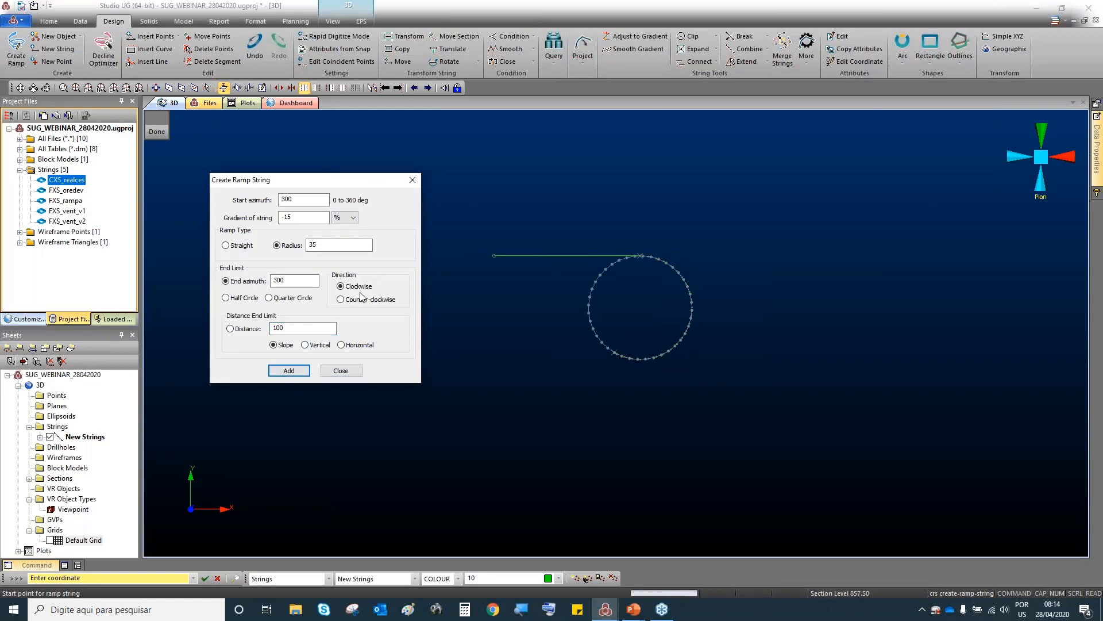
# Add a straight segment from the curve's end with a start azimuth of 290 degrees and a slope distance of 100.
pyautogui.click(225, 245)
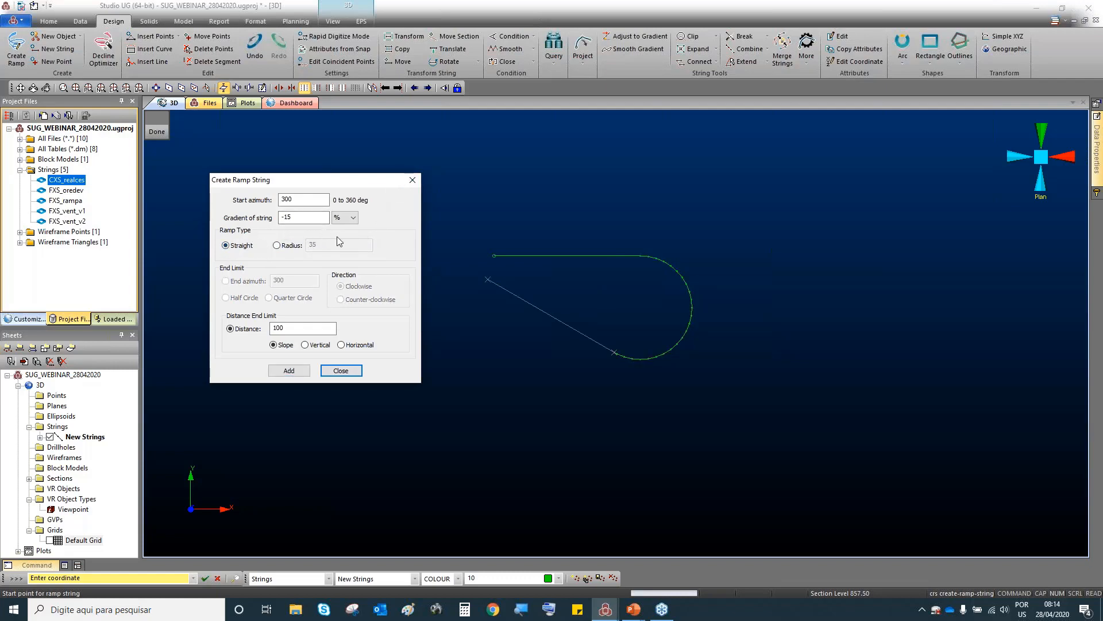
pyautogui.doubleClick(286, 199)
pyautogui.write('280')
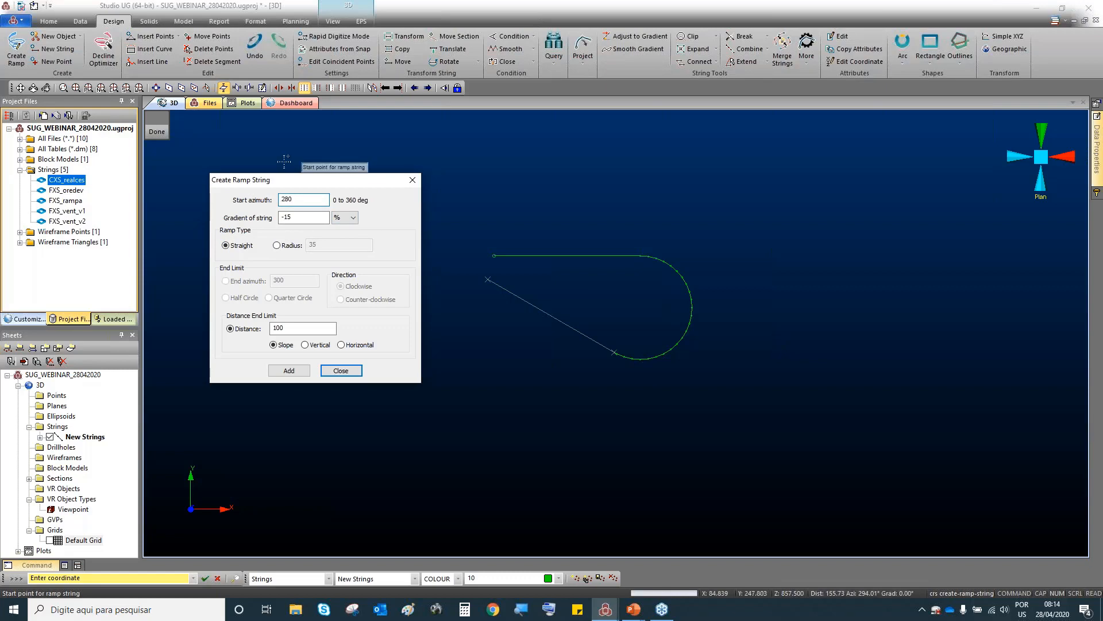
pyautogui.click(309, 214)
pyautogui.click(296, 200)
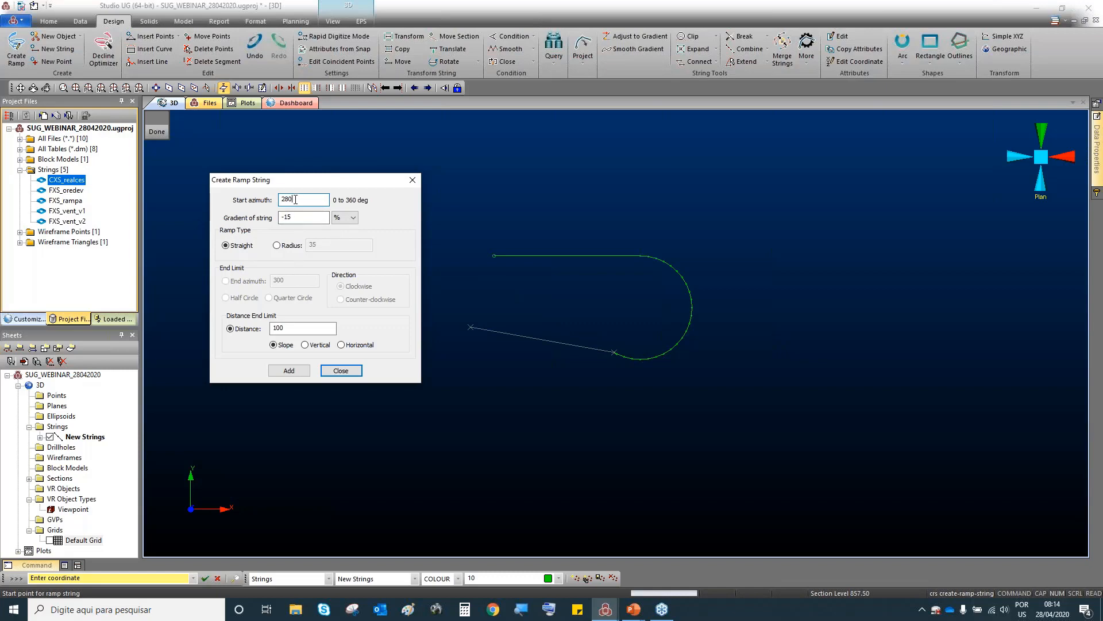
pyautogui.write('90')
pyautogui.press('Tab')
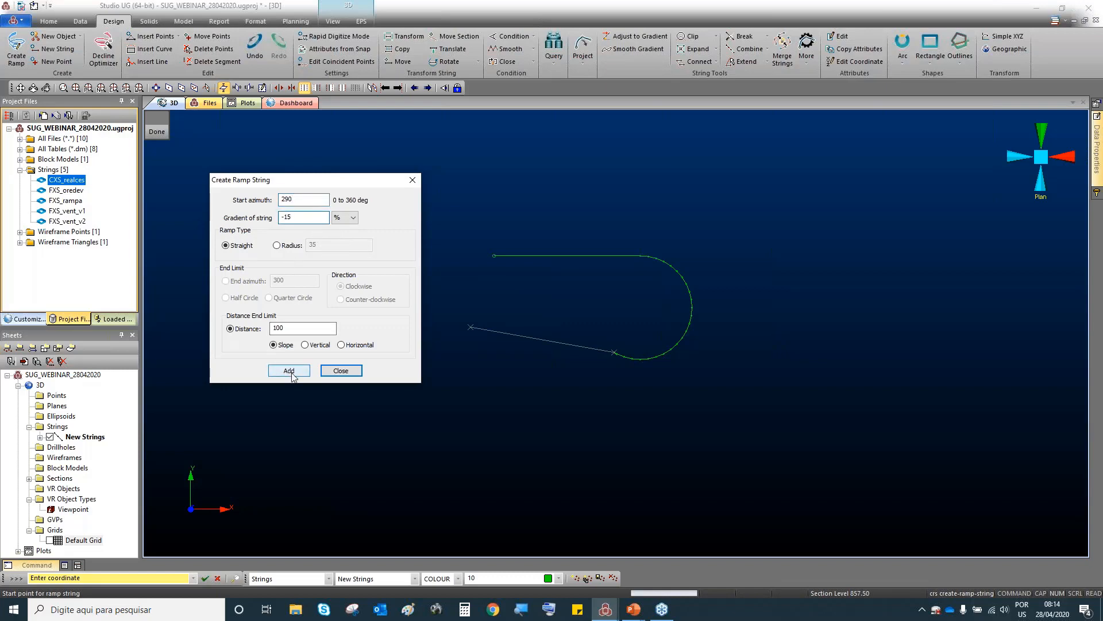
pyautogui.click(289, 371)
pyautogui.click(289, 371)
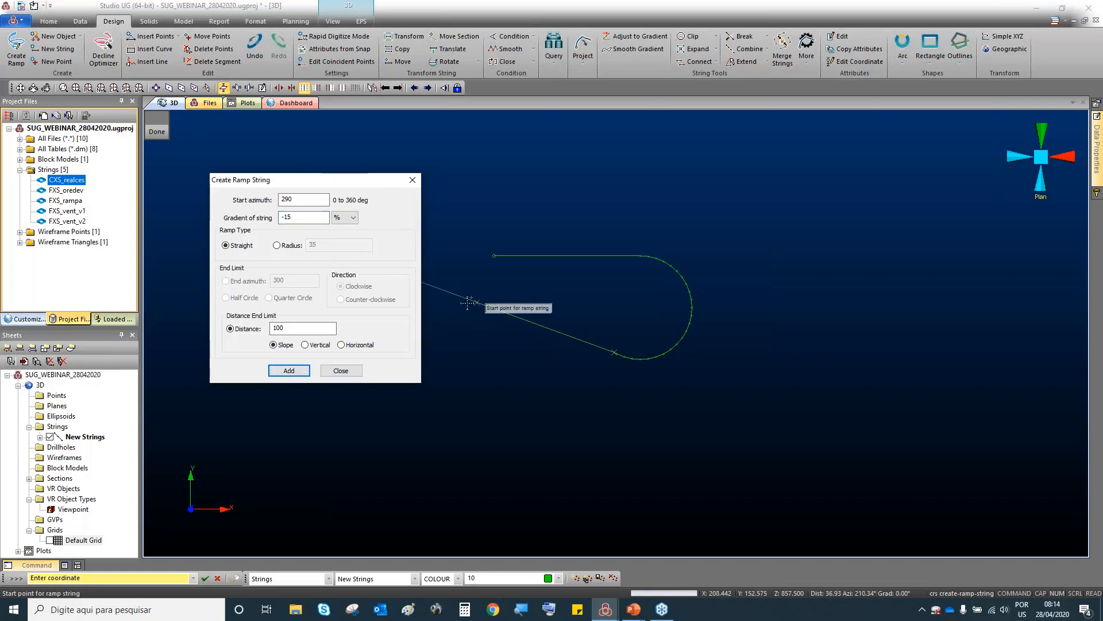
# Configure the segment after the 290-degree straight as a counter-clockwise curve with a radius of 35 and a slope distance of 120.
pyautogui.click(277, 246)
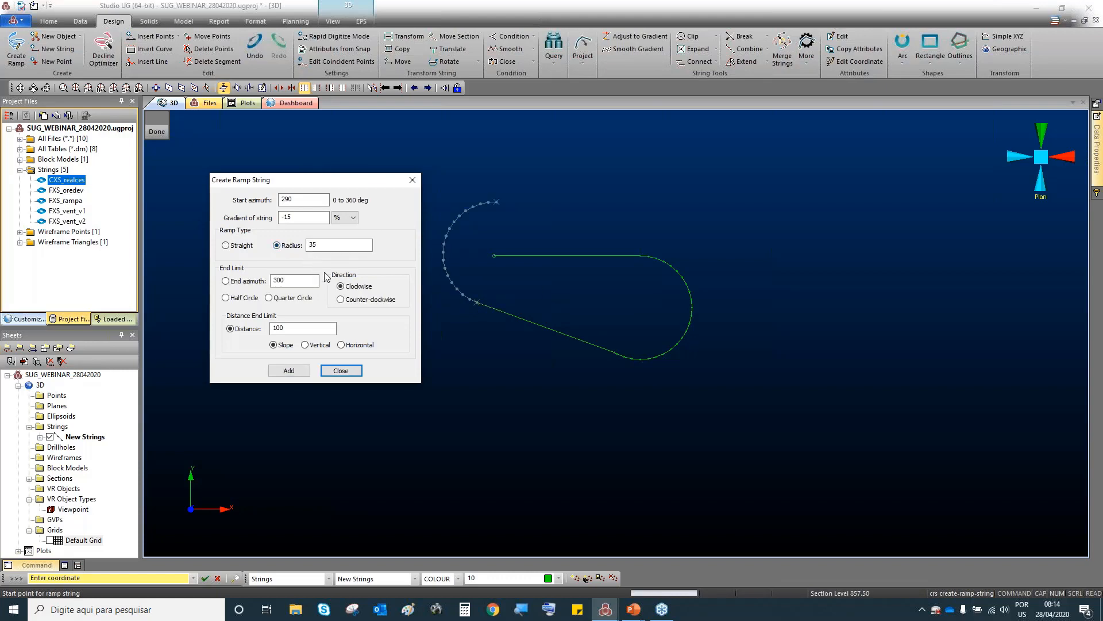
pyautogui.click(341, 300)
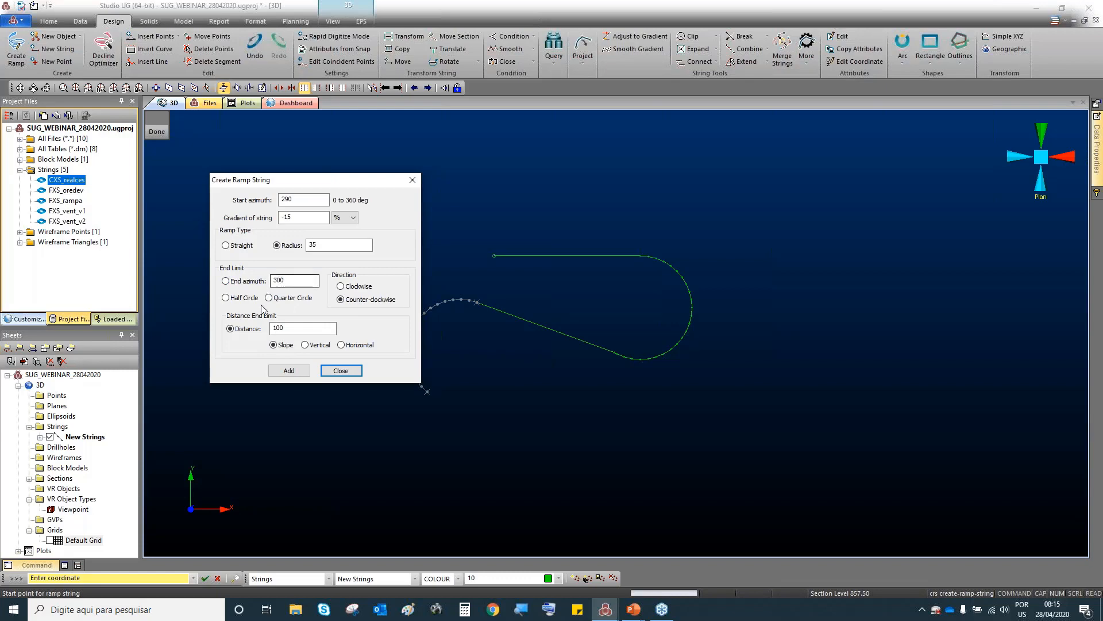
pyautogui.click(229, 328)
pyautogui.moveTo(285, 328); pyautogui.dragTo(251, 324)
pyautogui.write('12')
pyautogui.click(324, 245)
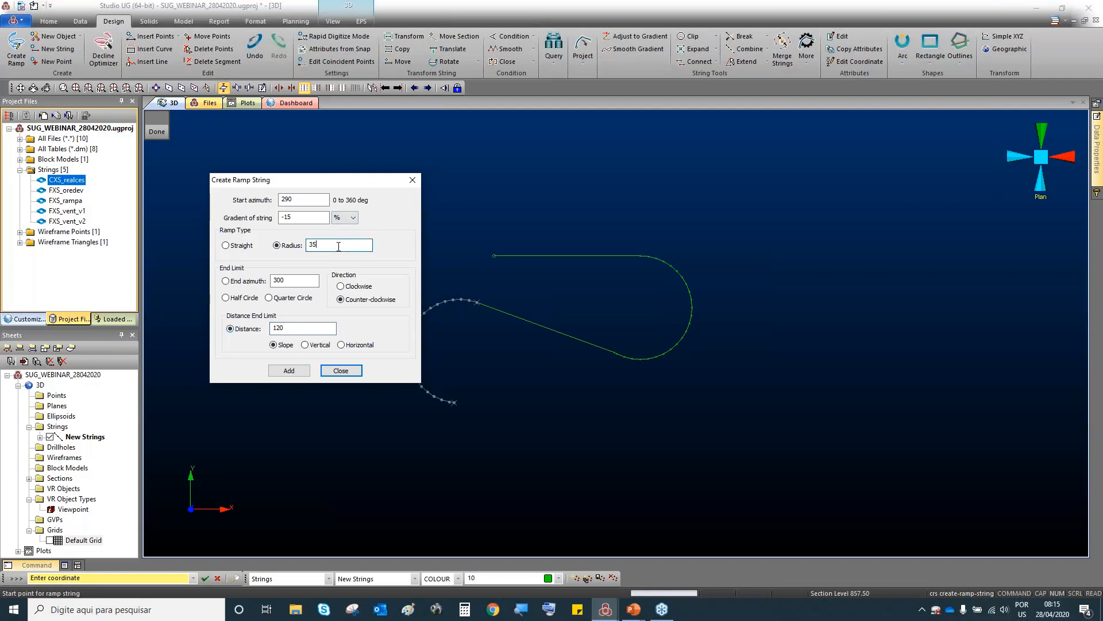
pyautogui.moveTo(350, 181); pyautogui.dragTo(221, 194)
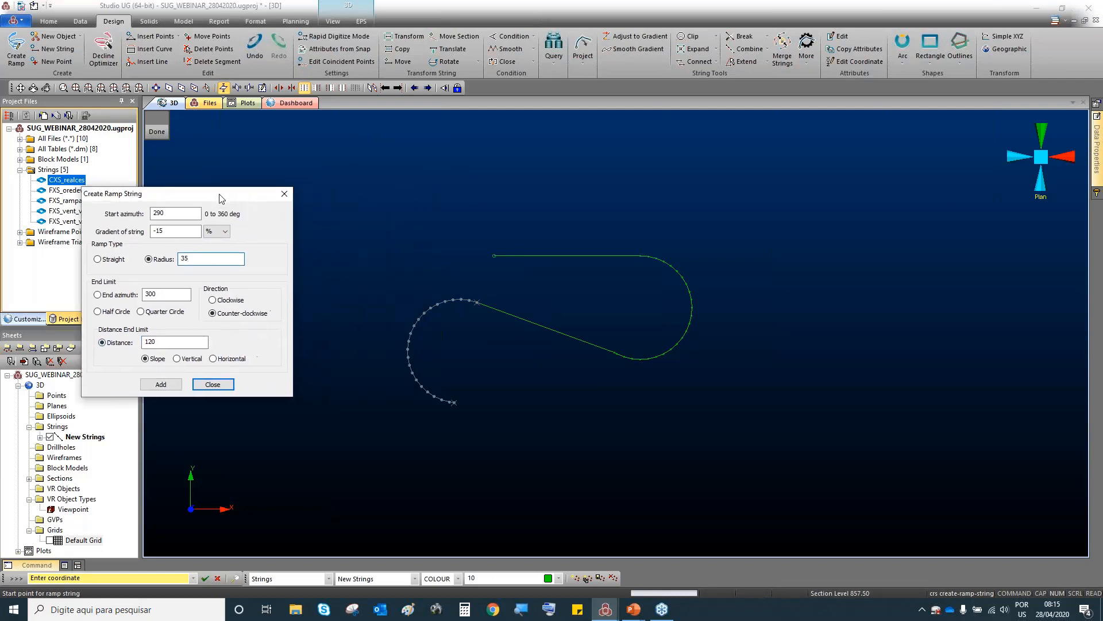
# Try a slope distance of 80 for the counter-clockwise curve, set it back to 120, and add the curve to the ramp.
pyautogui.doubleClick(175, 342)
pyautogui.write('80')
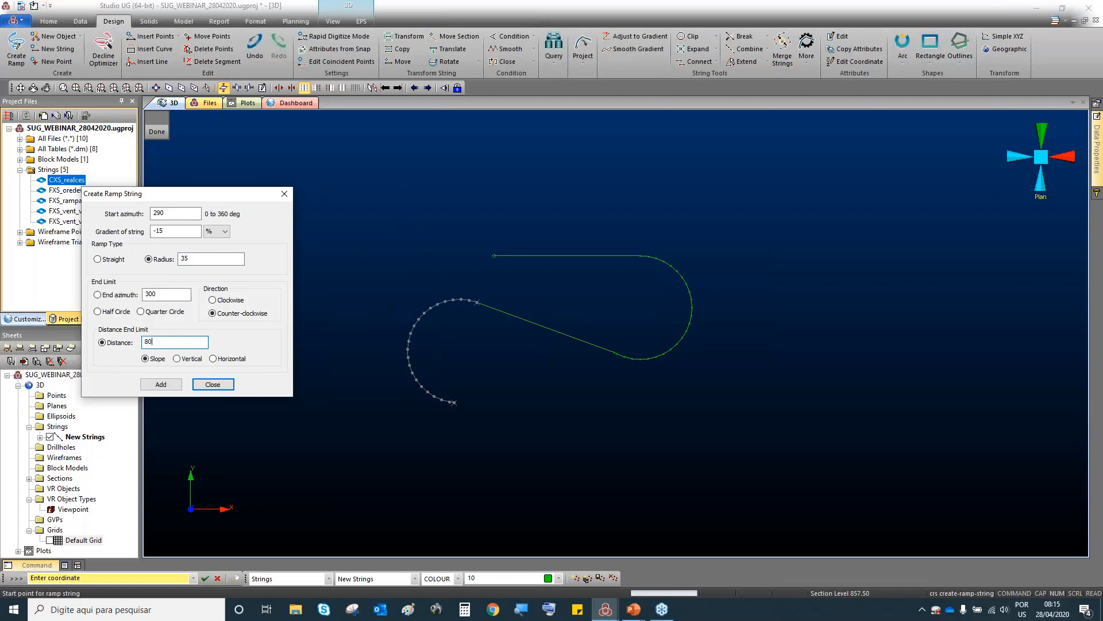
pyautogui.click(173, 295)
pyautogui.click(101, 339)
pyautogui.write('12')
pyautogui.click(160, 294)
pyautogui.click(158, 383)
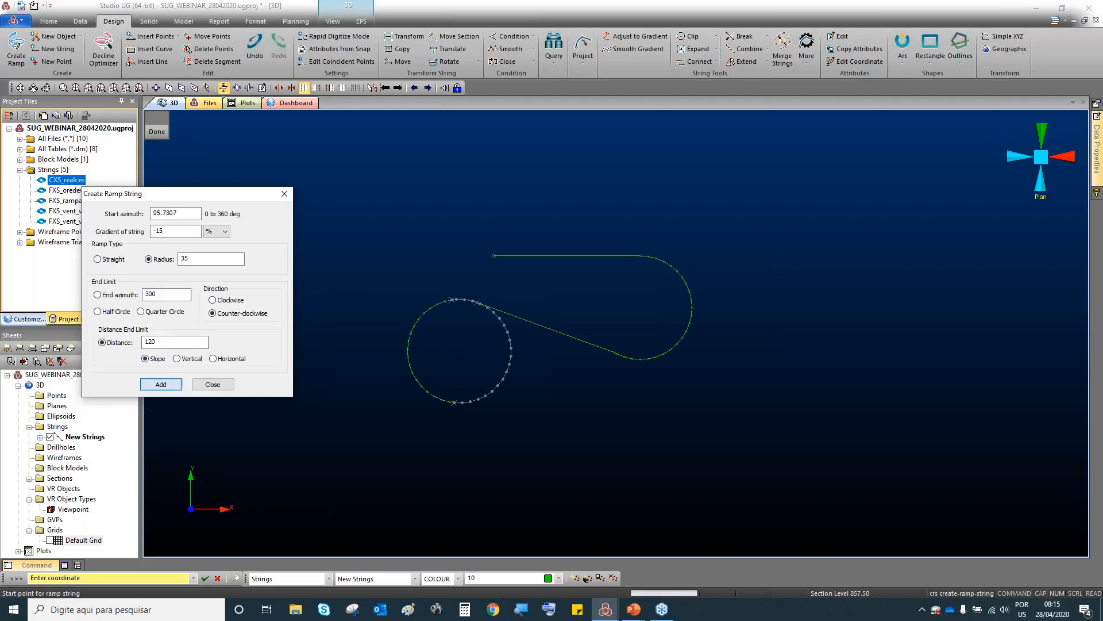
# Add a straight segment with a slope distance of 120, followed by a clockwise curve with a radius of 35 and a slope distance of 120.
pyautogui.click(98, 259)
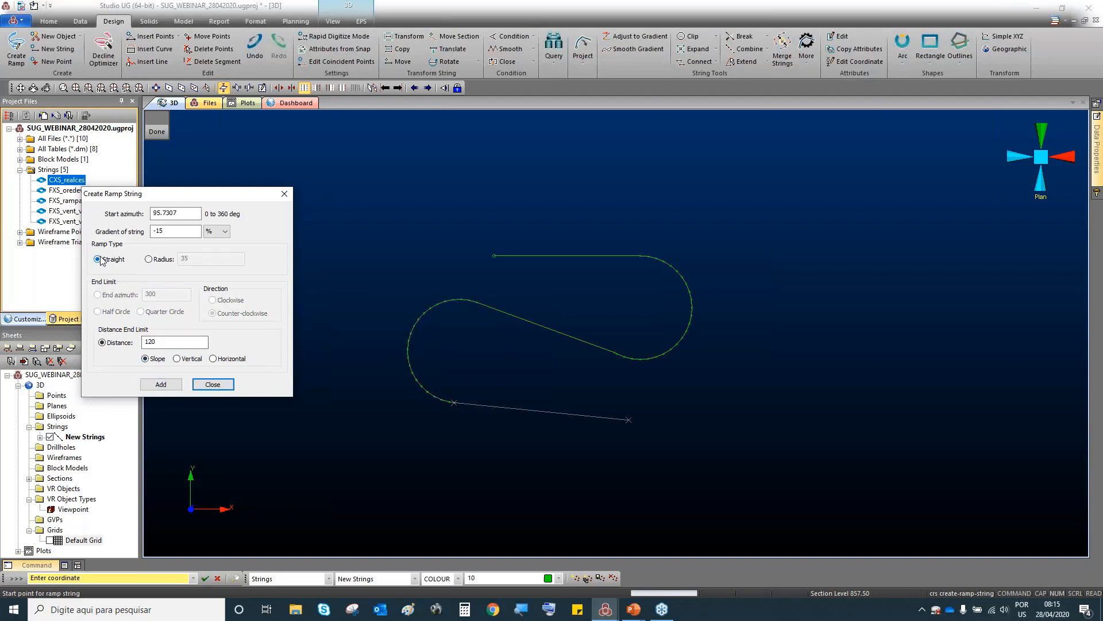
pyautogui.click(163, 385)
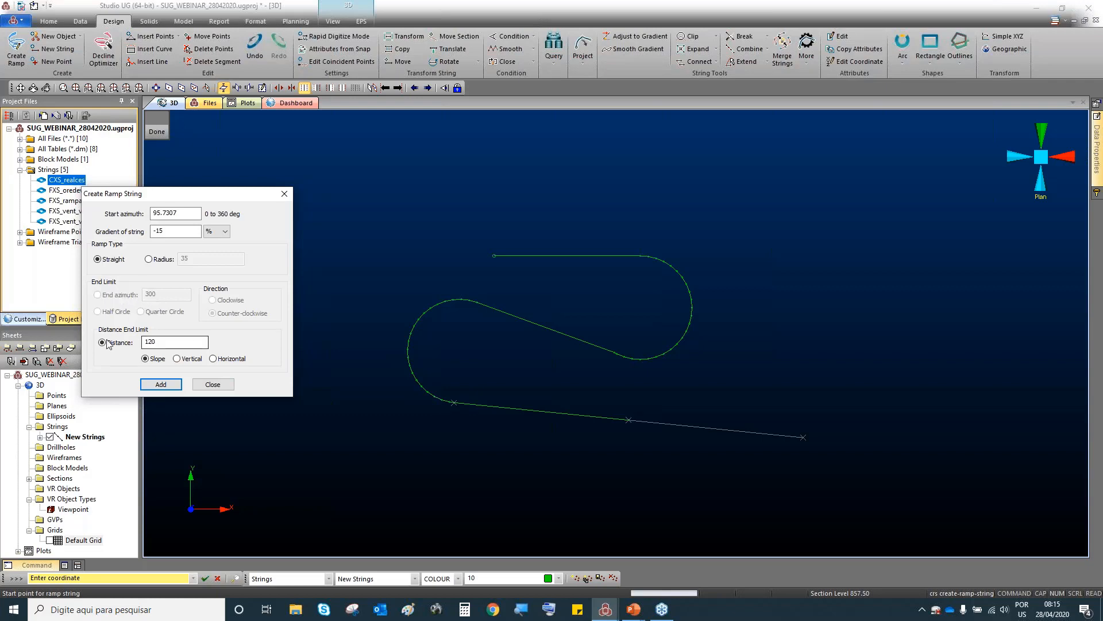
pyautogui.click(148, 259)
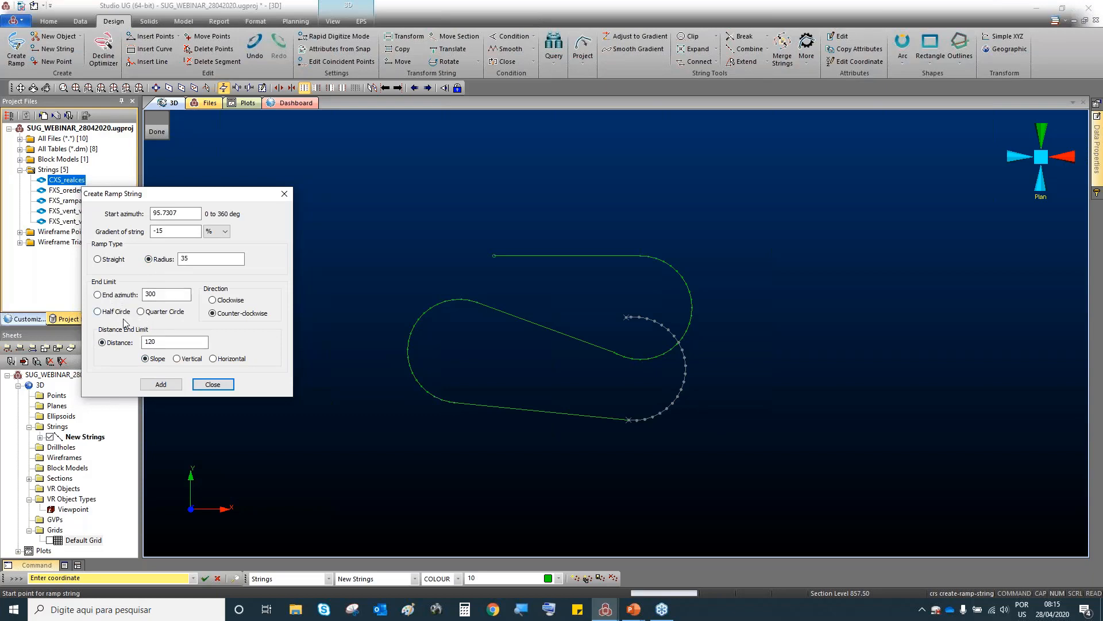
pyautogui.click(212, 300)
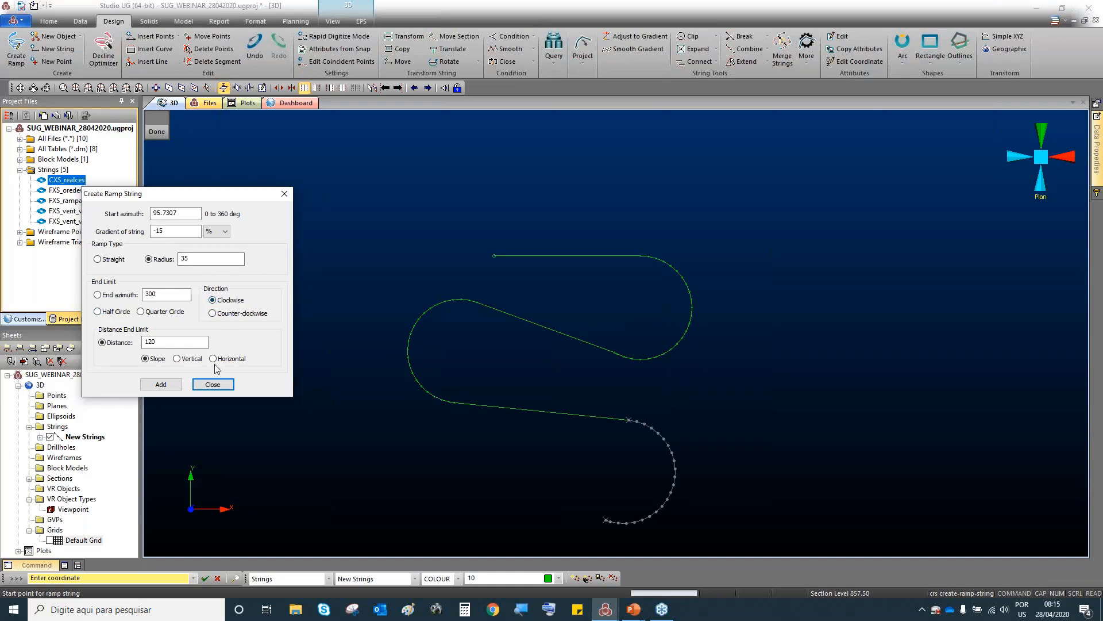
pyautogui.click(155, 385)
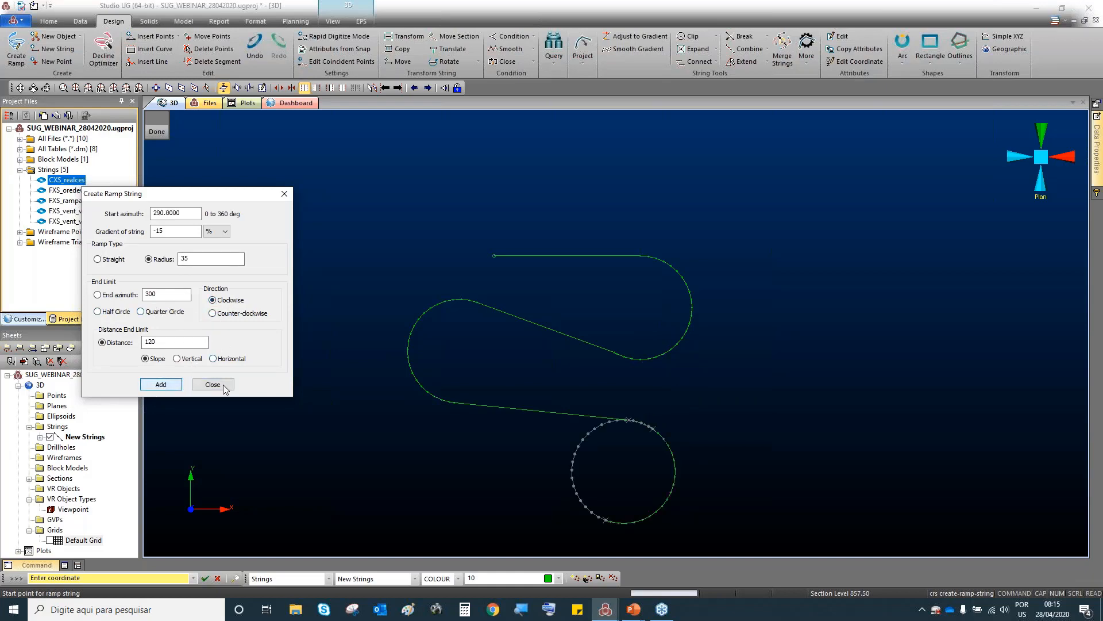
# Add a straight segment with a slope distance of 120 and finish the ramp with two counter-clockwise quarter-circle curves with a radius of 35.
pyautogui.click(97, 260)
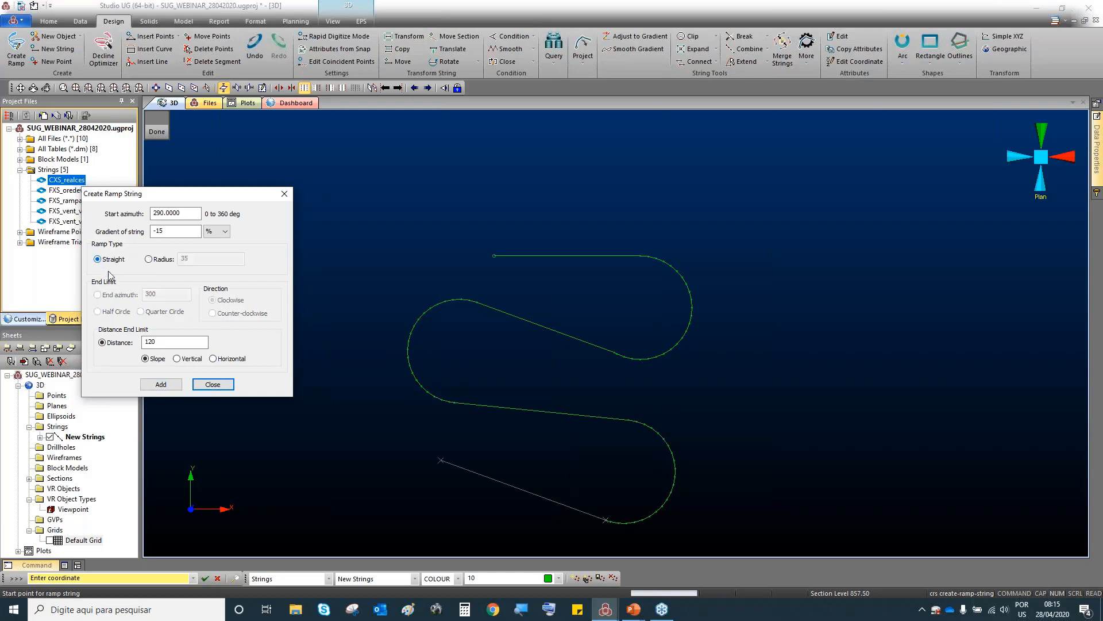
pyautogui.click(177, 385)
pyautogui.click(149, 259)
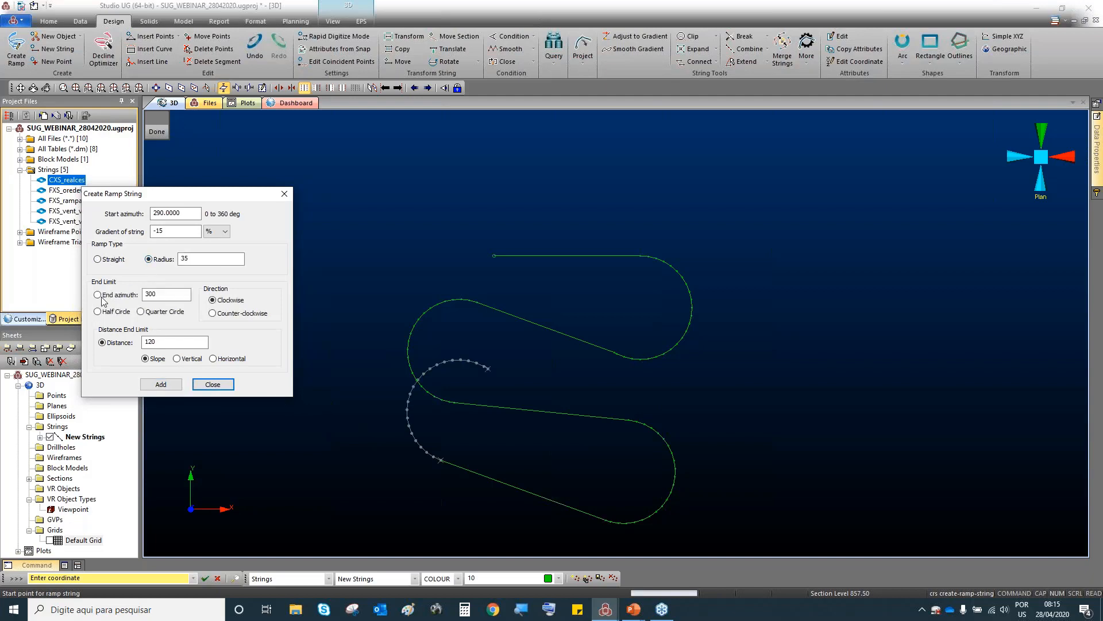
pyautogui.click(141, 311)
pyautogui.click(213, 315)
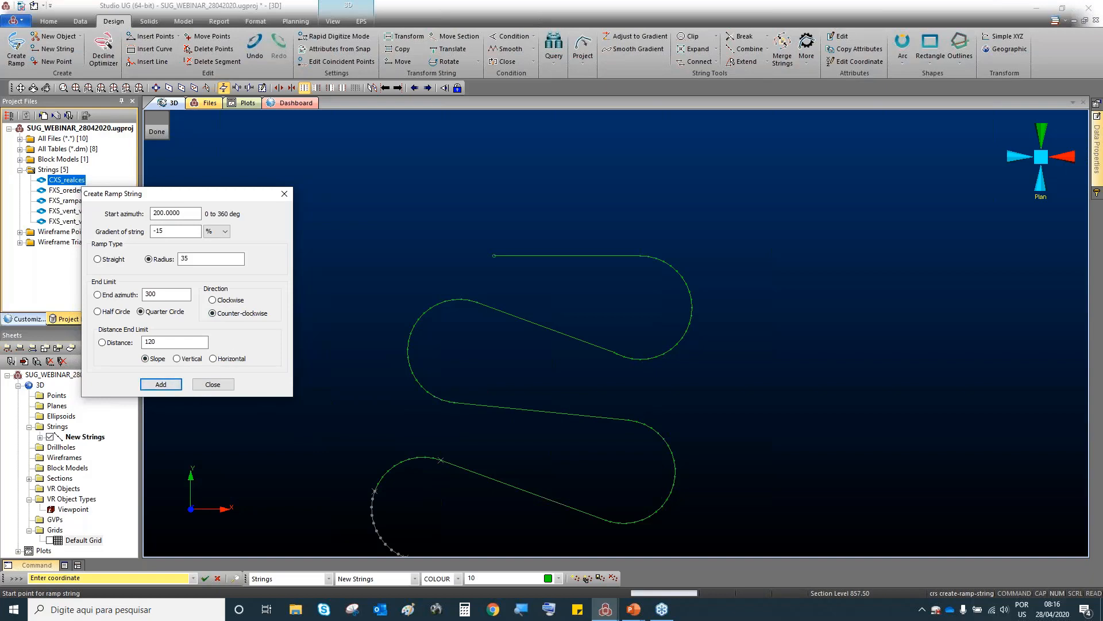
pyautogui.scroll(-3, 492, 312)
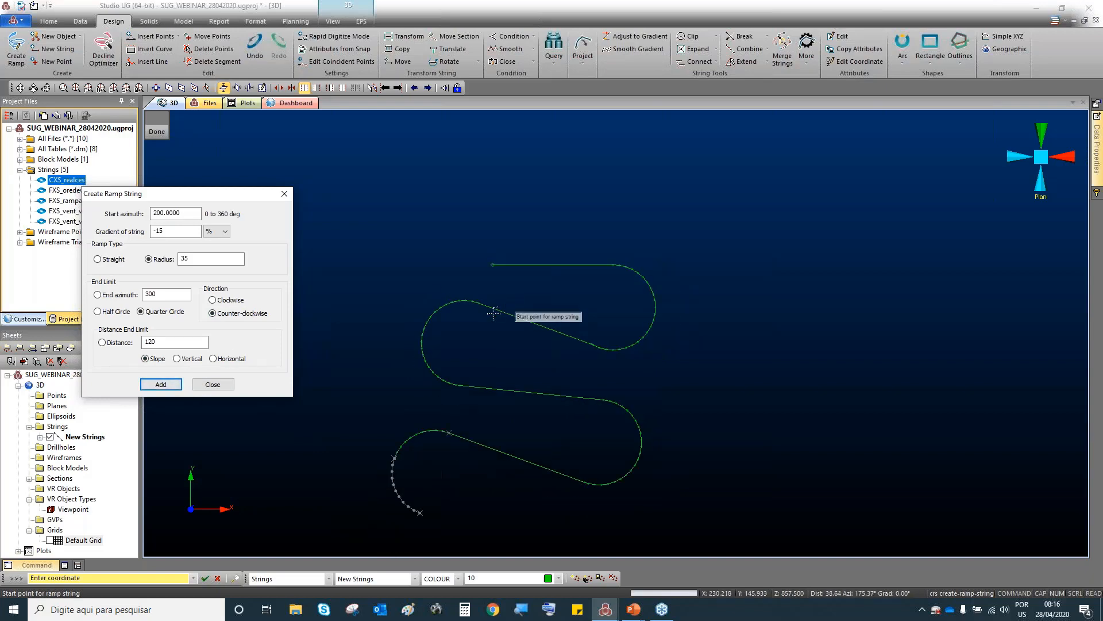
pyautogui.click(213, 384)
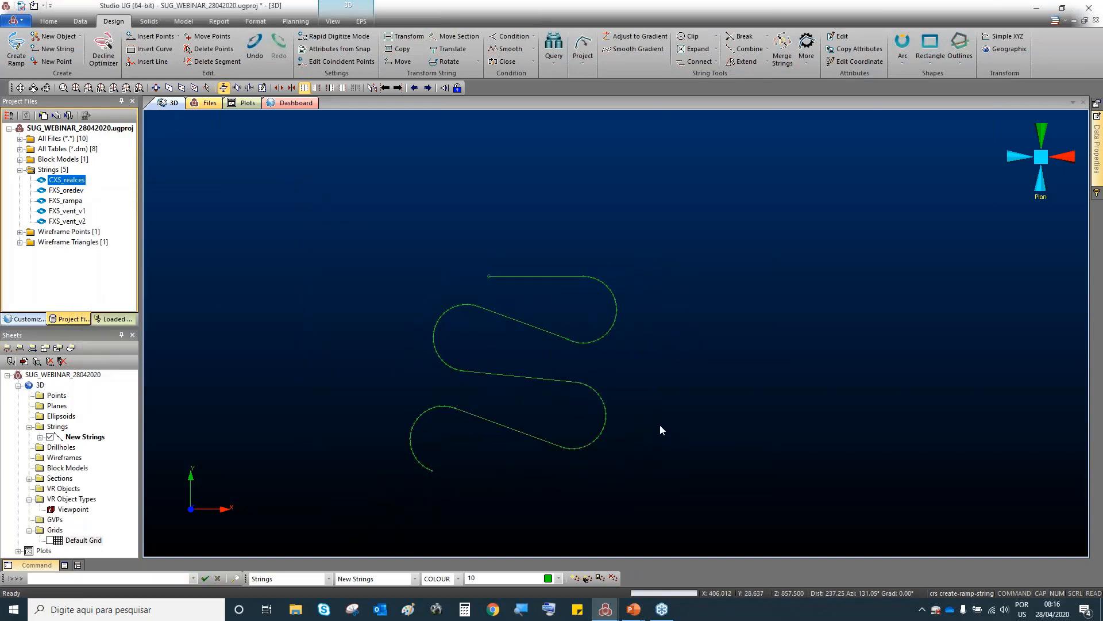
# Examine the descent of the finished ramp string from several 3D angles and return to plan view.
pyautogui.moveTo(494, 439); pyautogui.dragTo(691, 333)
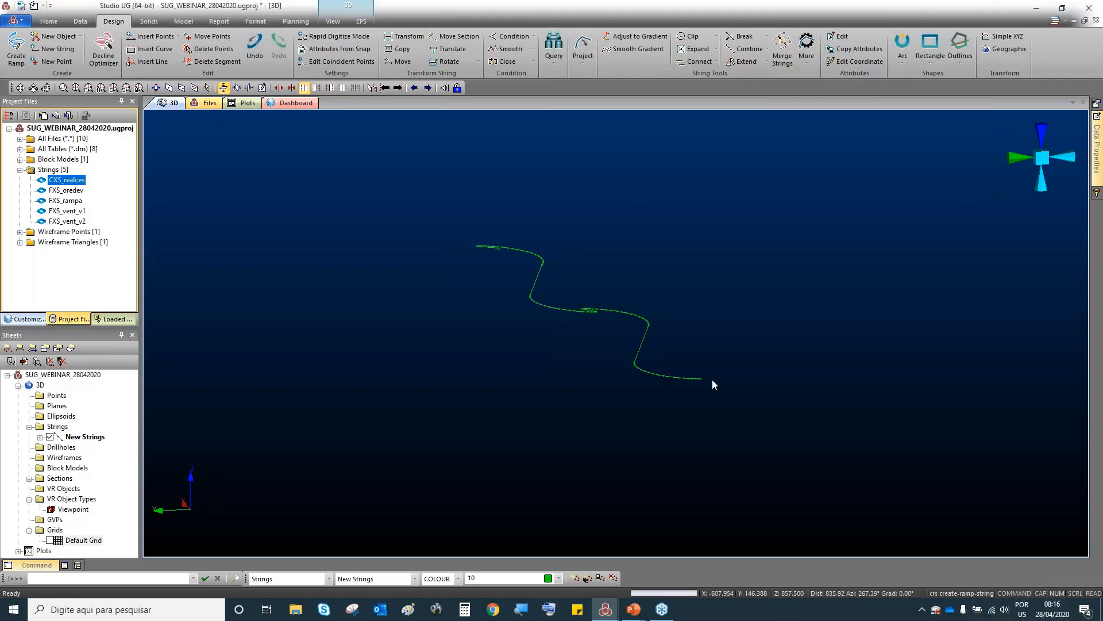
pyautogui.moveTo(665, 369); pyautogui.dragTo(510, 283)
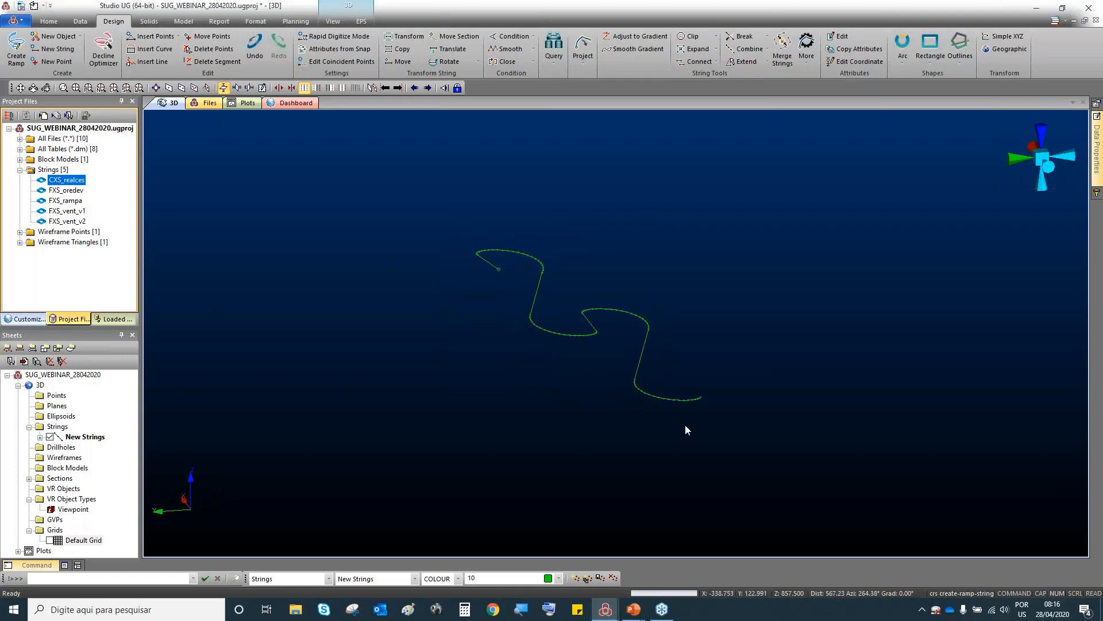
pyautogui.moveTo(667, 387); pyautogui.dragTo(571, 364)
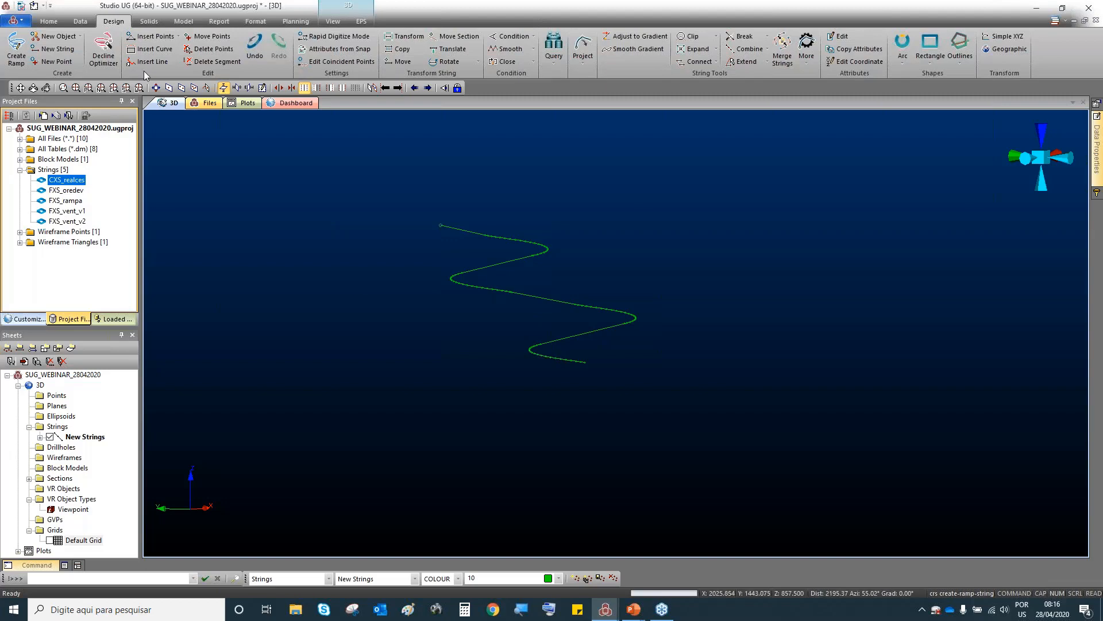
pyautogui.click(34, 6)
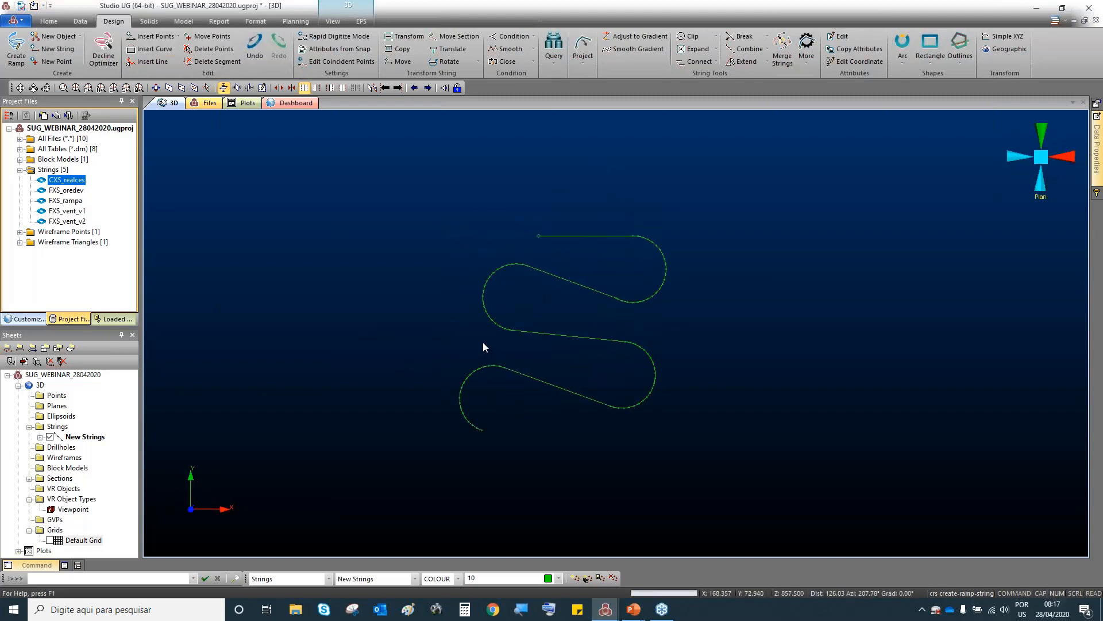
# Start a new ramp string at the upper junction of the second straight and its curve, with a start azimuth of 0 and the gradient in degrees.
pyautogui.write('crs')
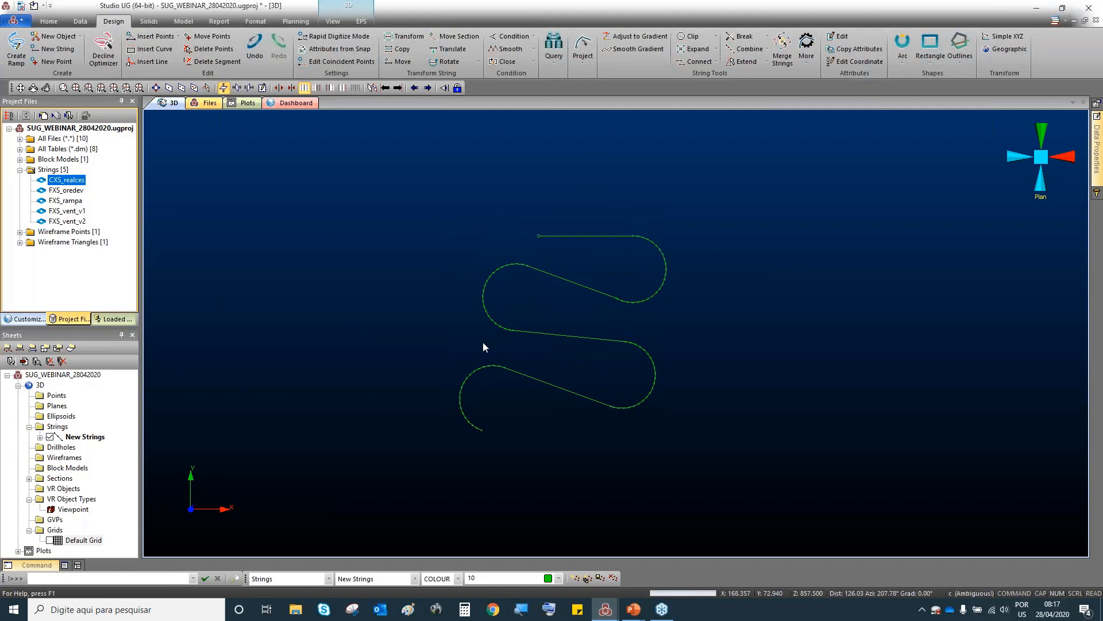
pyautogui.click(525, 265)
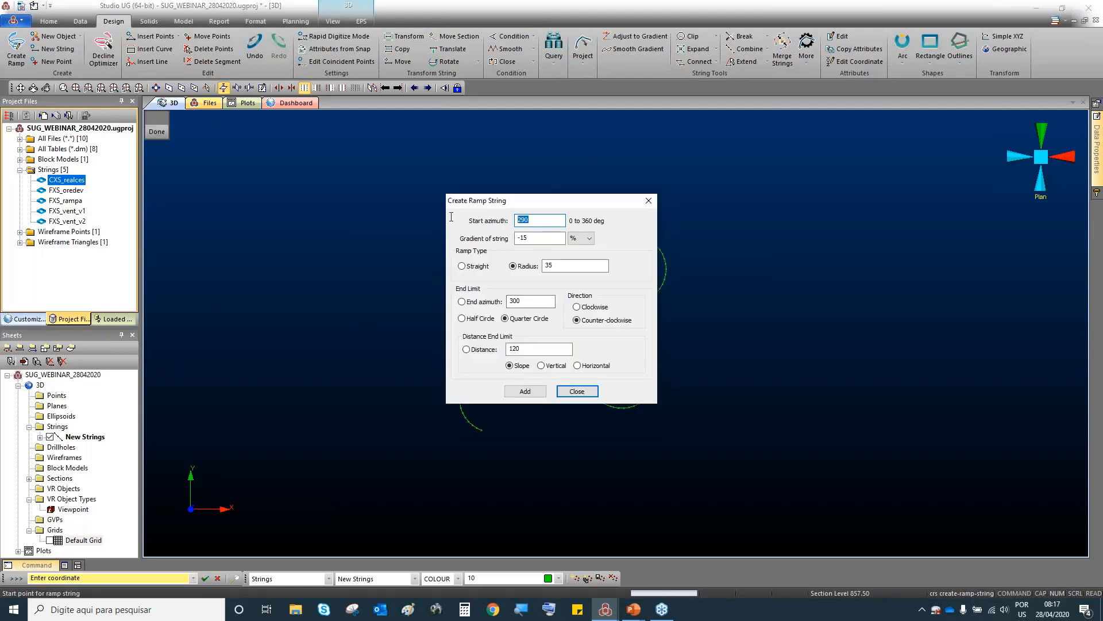
pyautogui.click(528, 236)
pyautogui.hotkey('shift', 'Tab')
pyautogui.write('0')
pyautogui.click(582, 238)
pyautogui.click(577, 256)
# Try to set the gradient of the new ramp string to 90 degrees.
pyautogui.hotkey('shift', 'Tab')
pyautogui.write('9')
pyautogui.click(526, 349)
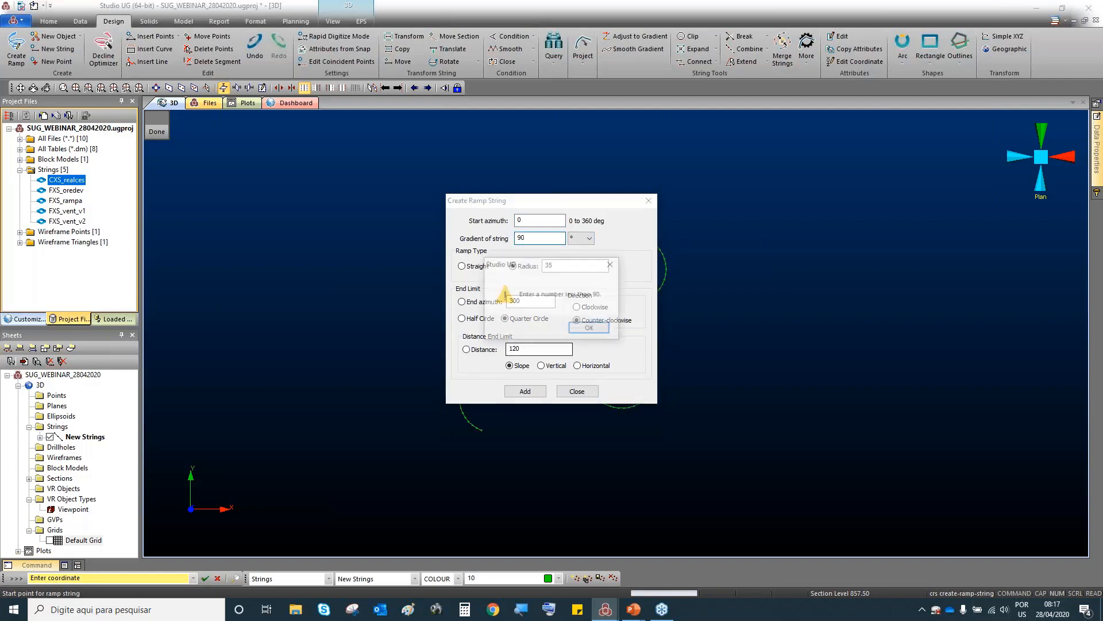
pyautogui.click(589, 328)
pyautogui.click(462, 266)
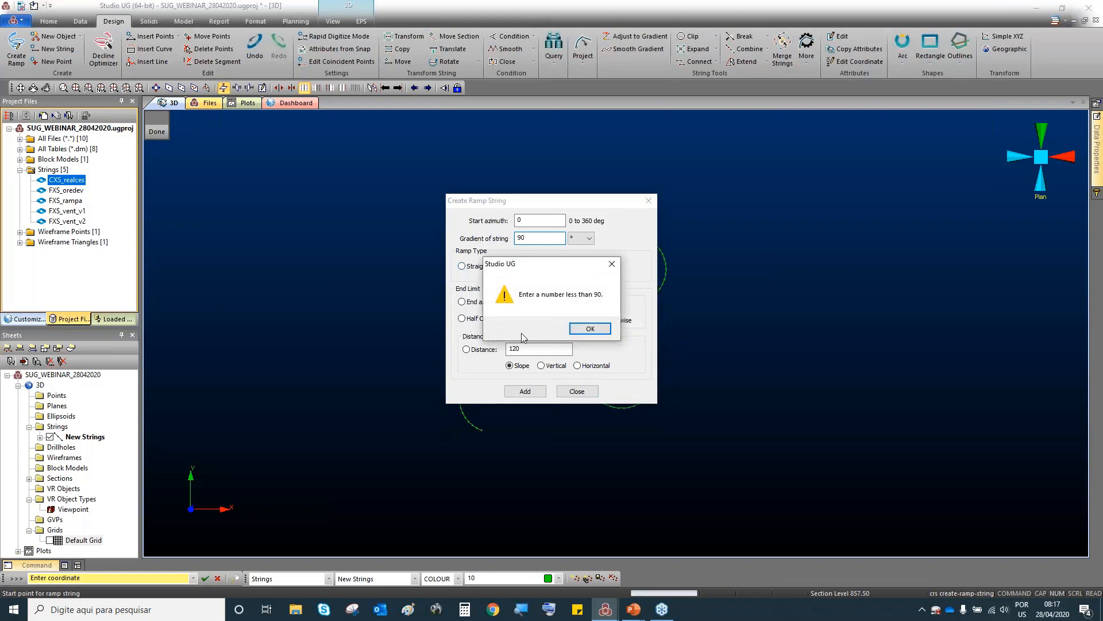
pyautogui.click(575, 334)
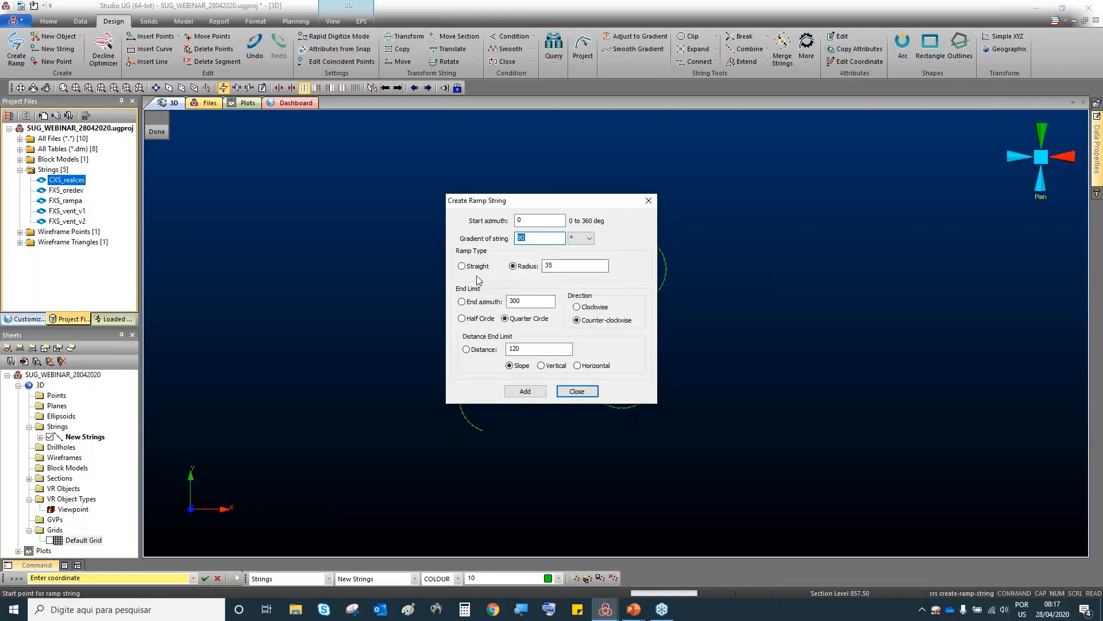
pyautogui.click(463, 266)
pyautogui.click(574, 327)
# Add a near-vertical straight segment with a gradient of 89 degrees and a slope distance of 25, and inspect it in 3D.
pyautogui.write('89')
pyautogui.click(463, 266)
pyautogui.click(524, 349)
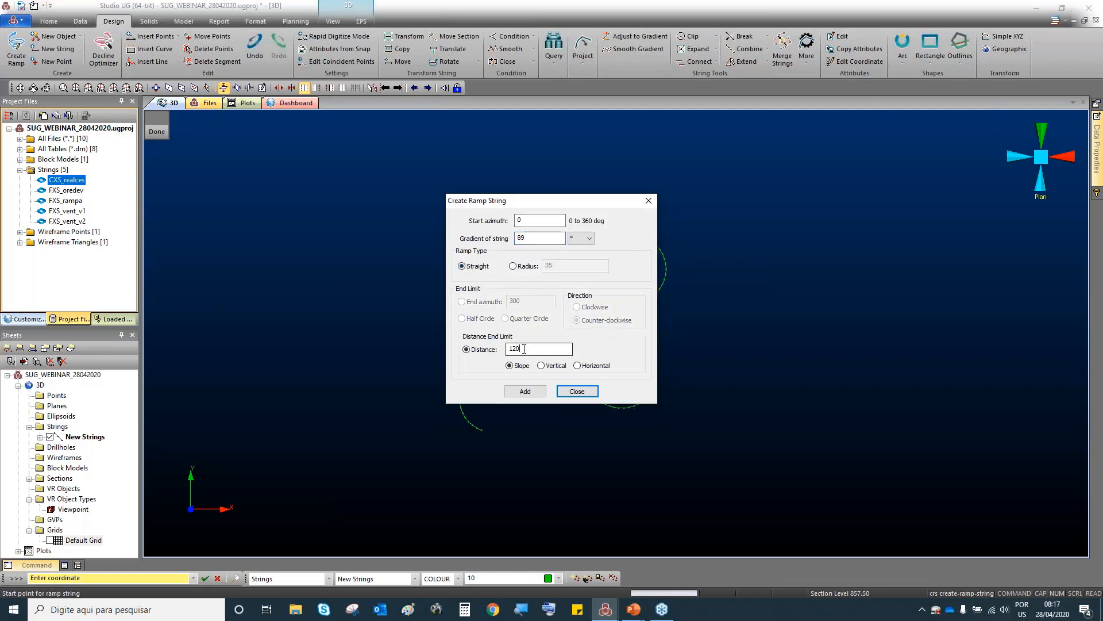
pyautogui.doubleClick(536, 348)
pyautogui.write('25')
pyautogui.click(525, 391)
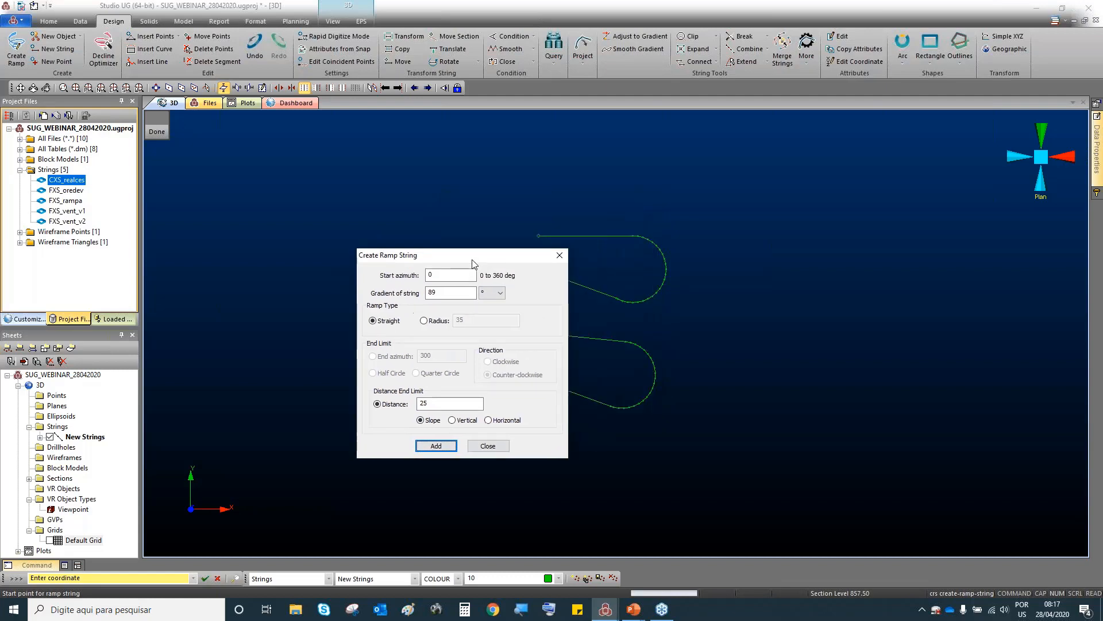
pyautogui.click(421, 439)
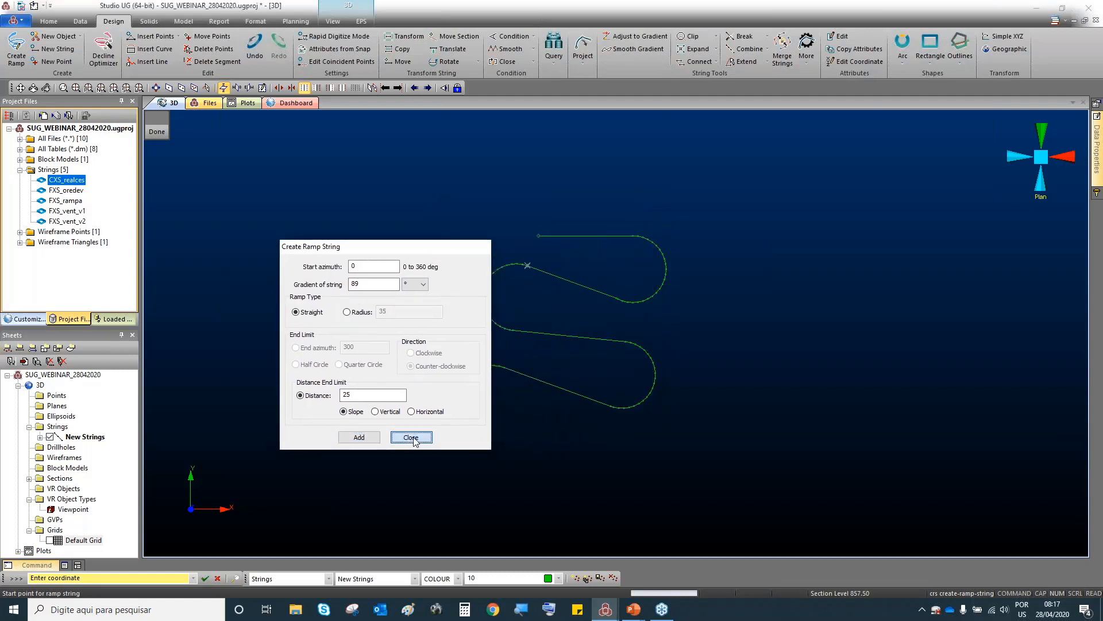
pyautogui.moveTo(553, 359); pyautogui.dragTo(623, 261)
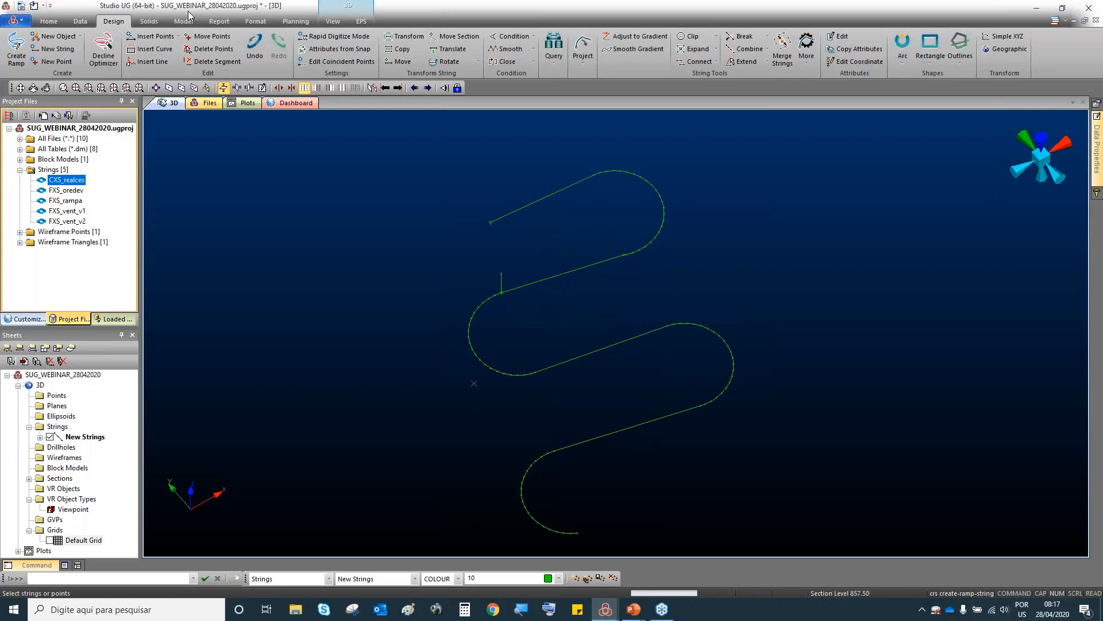
pyautogui.click(34, 8)
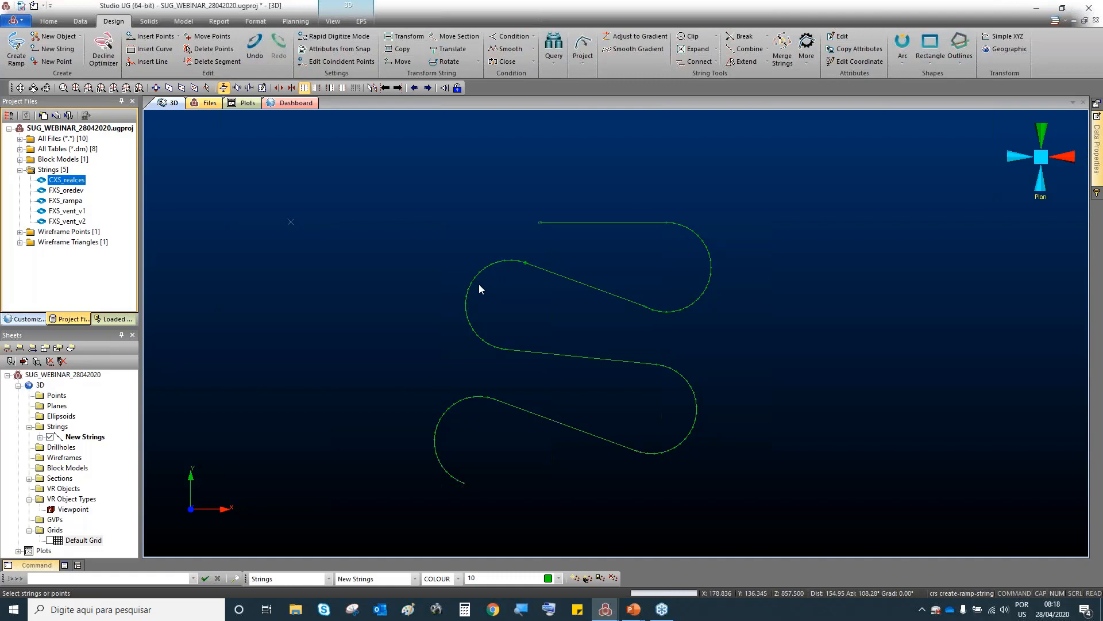
# Add a new drive profile named RAMPA_01 with the Arch profile type.
pyautogui.click(375, 267)
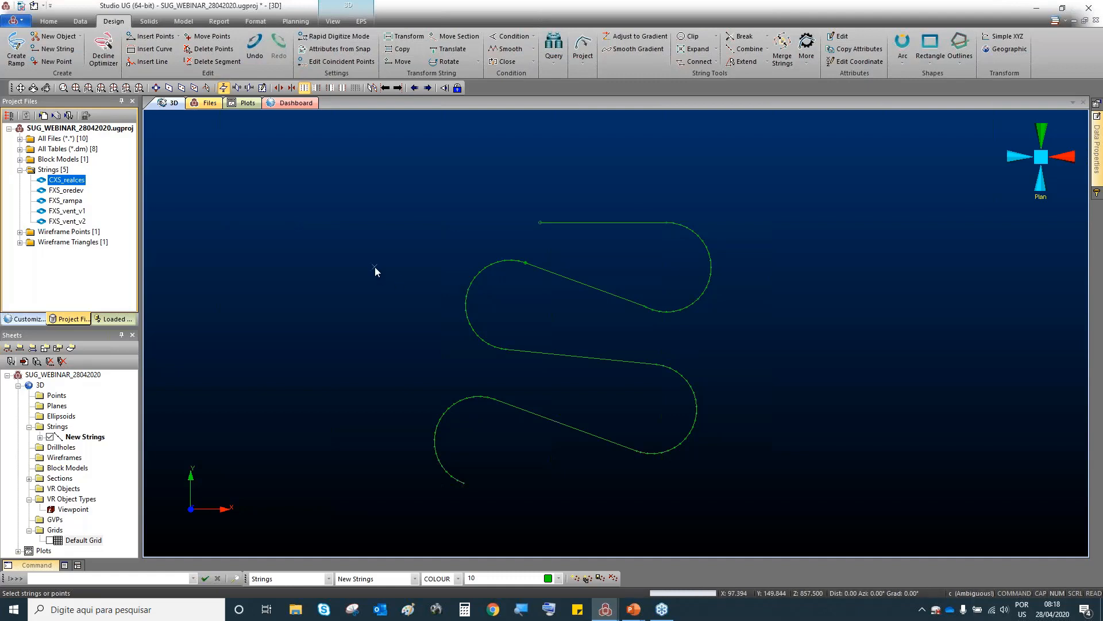
pyautogui.press('r')
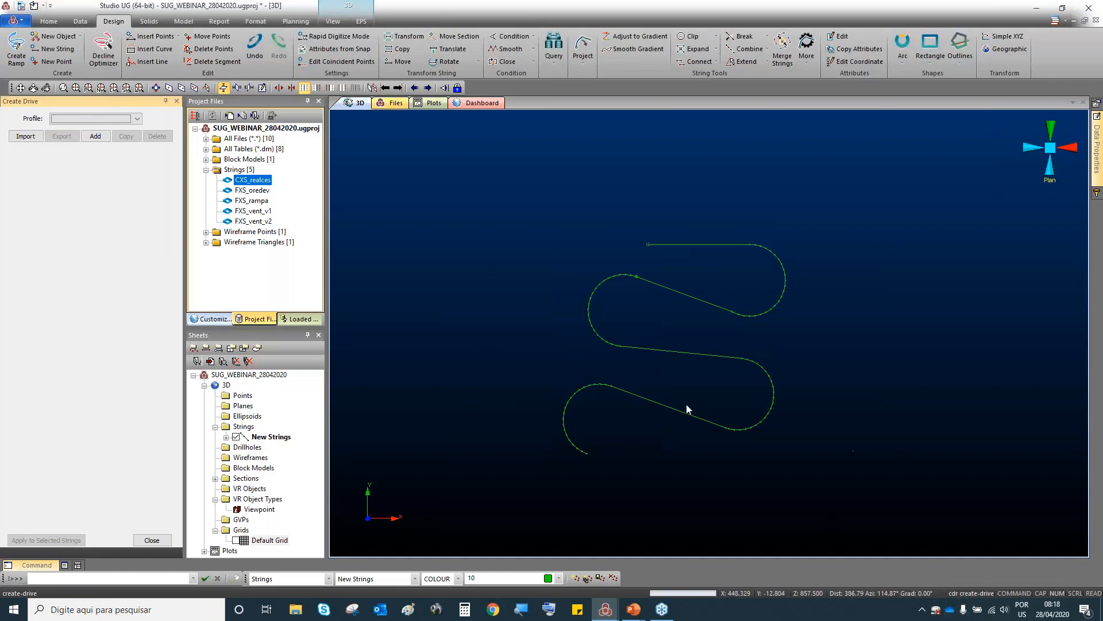
pyautogui.click(95, 137)
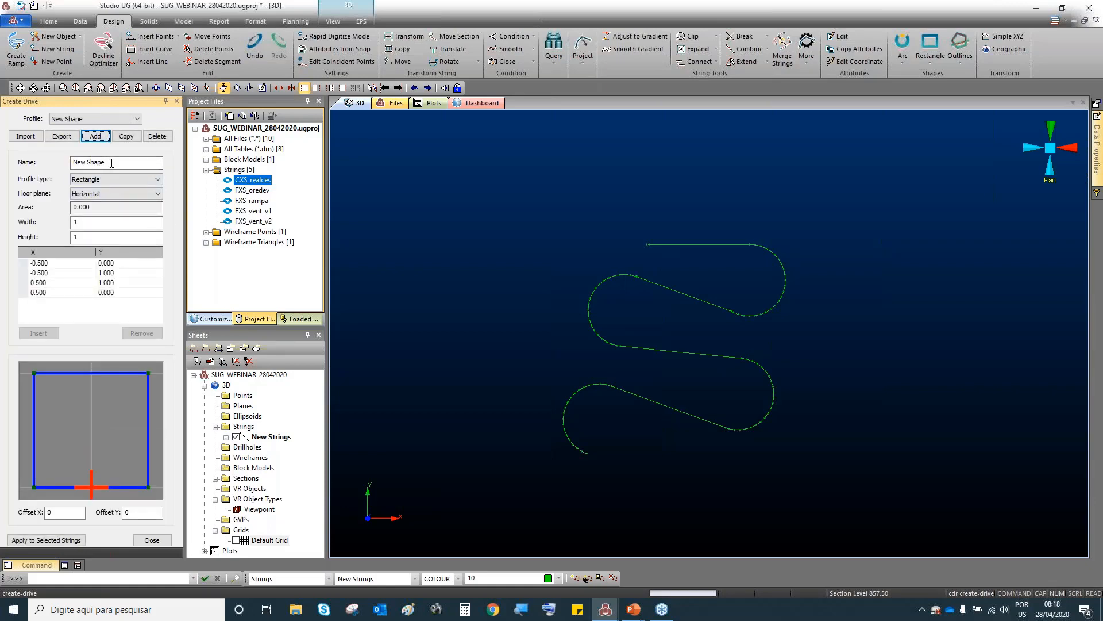
pyautogui.moveTo(111, 163); pyautogui.dragTo(3, 149)
pyautogui.write('RAMPA_01')
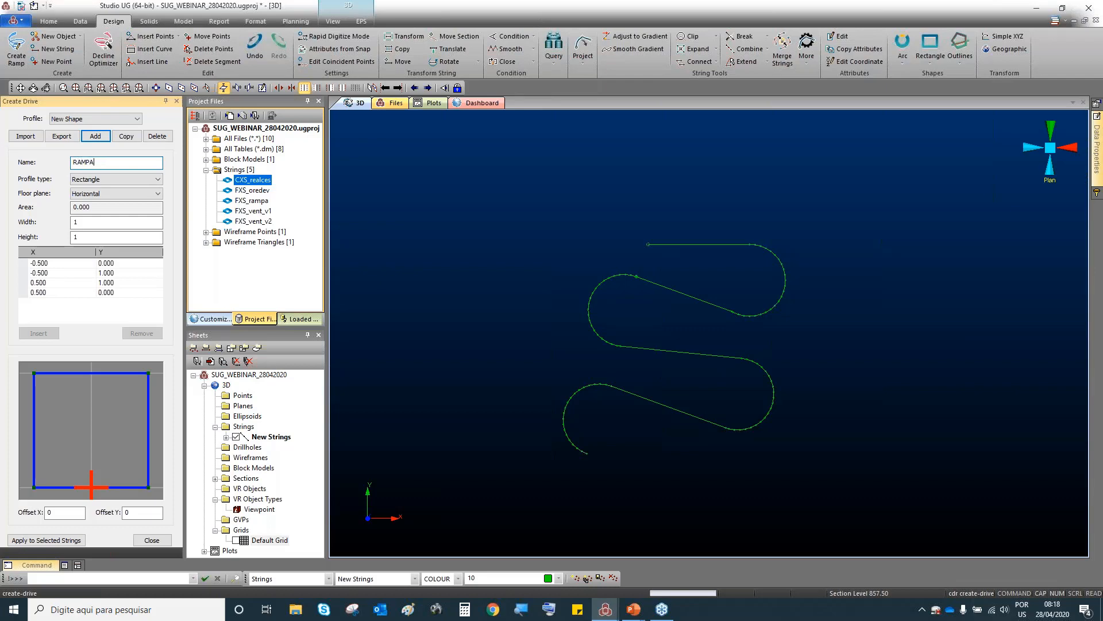
pyautogui.click(103, 180)
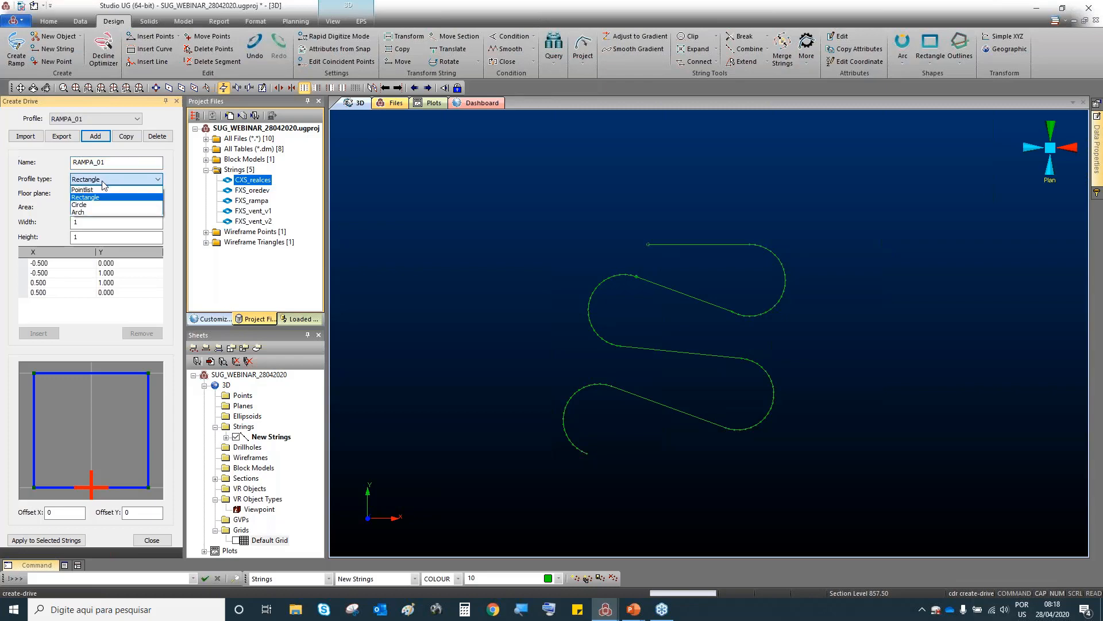
pyautogui.click(86, 212)
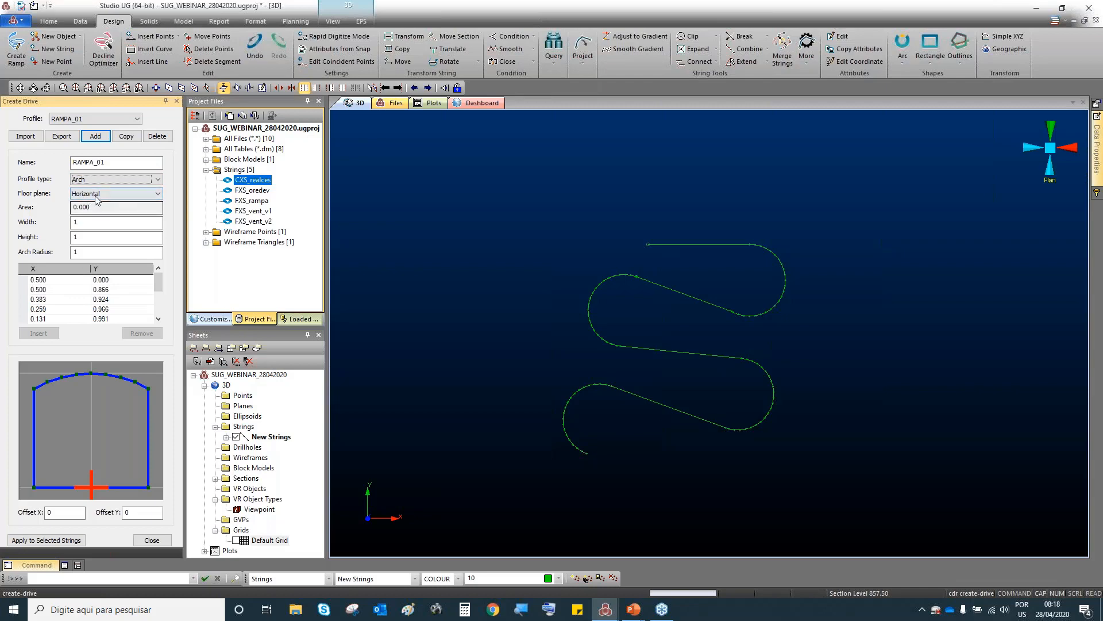
# Set the RAMPA_01 profile's width to 5, height to 5 and arch radius to 2.25.
pyautogui.moveTo(84, 223); pyautogui.dragTo(46, 224)
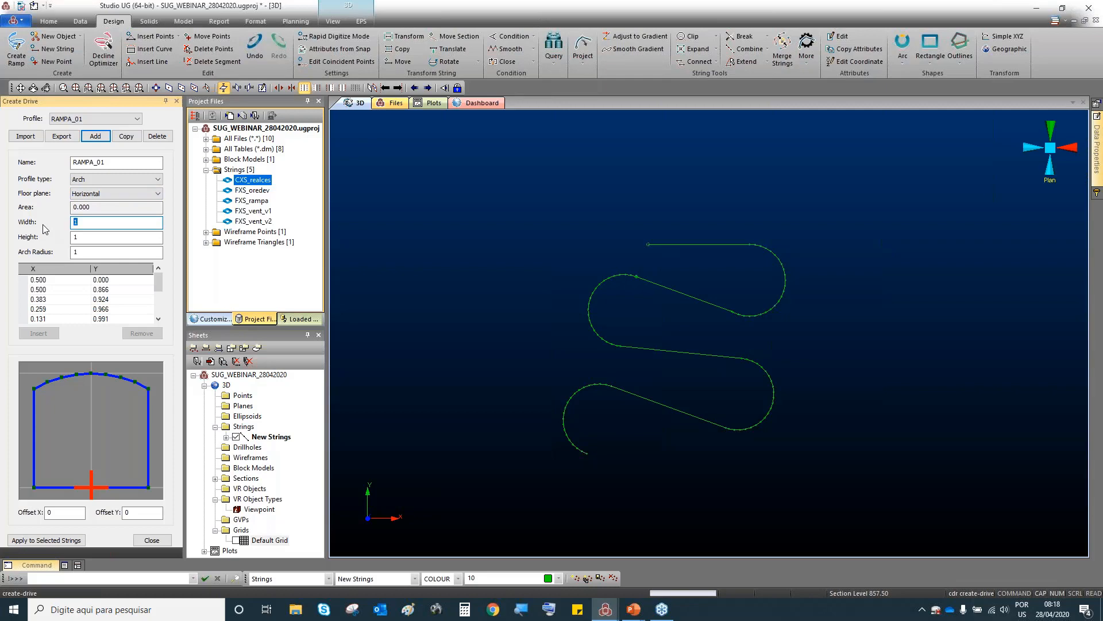
pyautogui.click(87, 236)
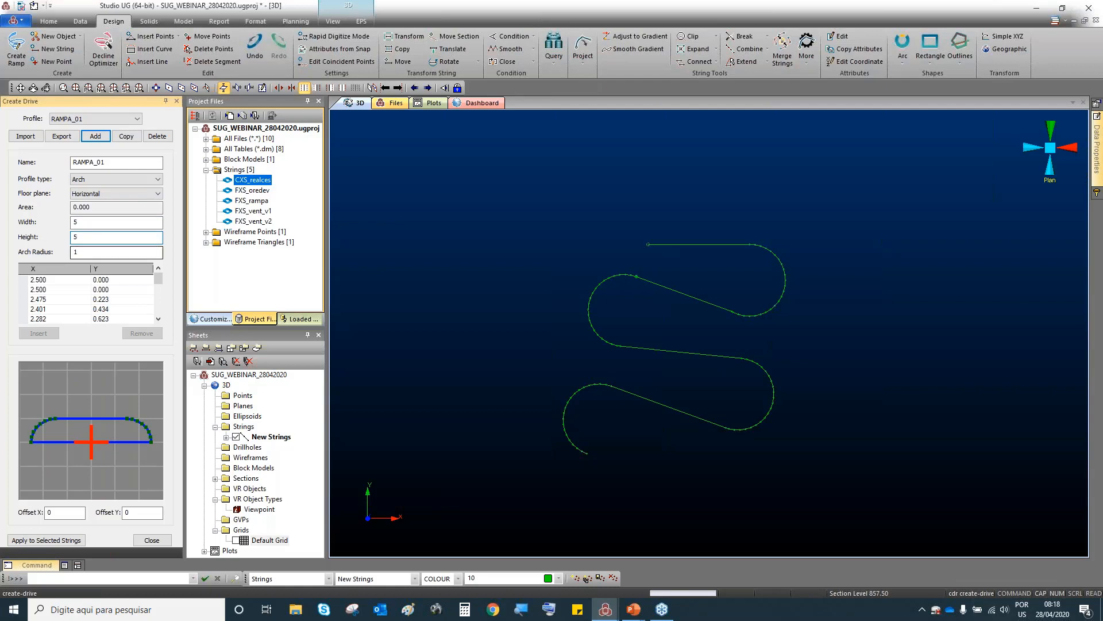
pyautogui.press('Tab')
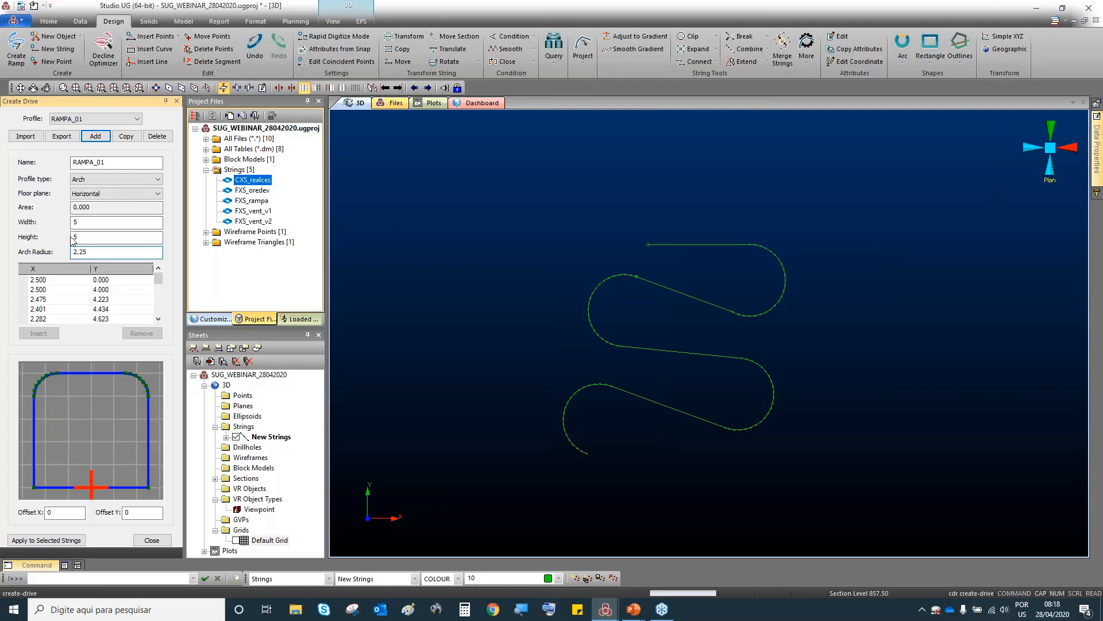
pyautogui.click(91, 223)
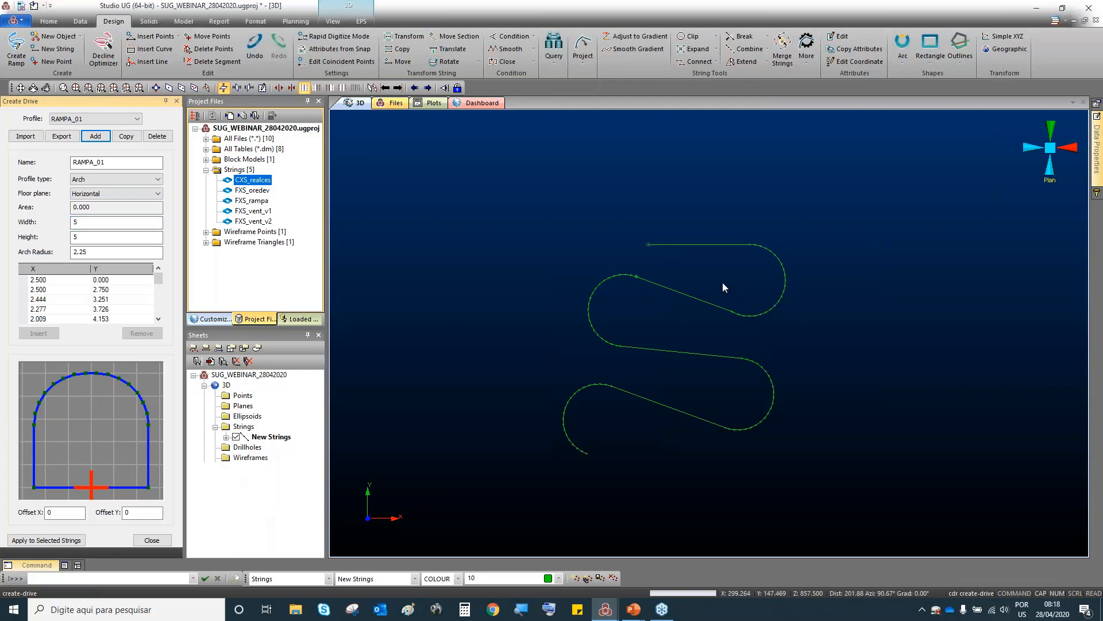
# Apply the RAMPA_01 profile to the main ramp string and expand the Wireframes group in the Sheets tree.
pyautogui.moveTo(722, 282); pyautogui.dragTo(679, 379)
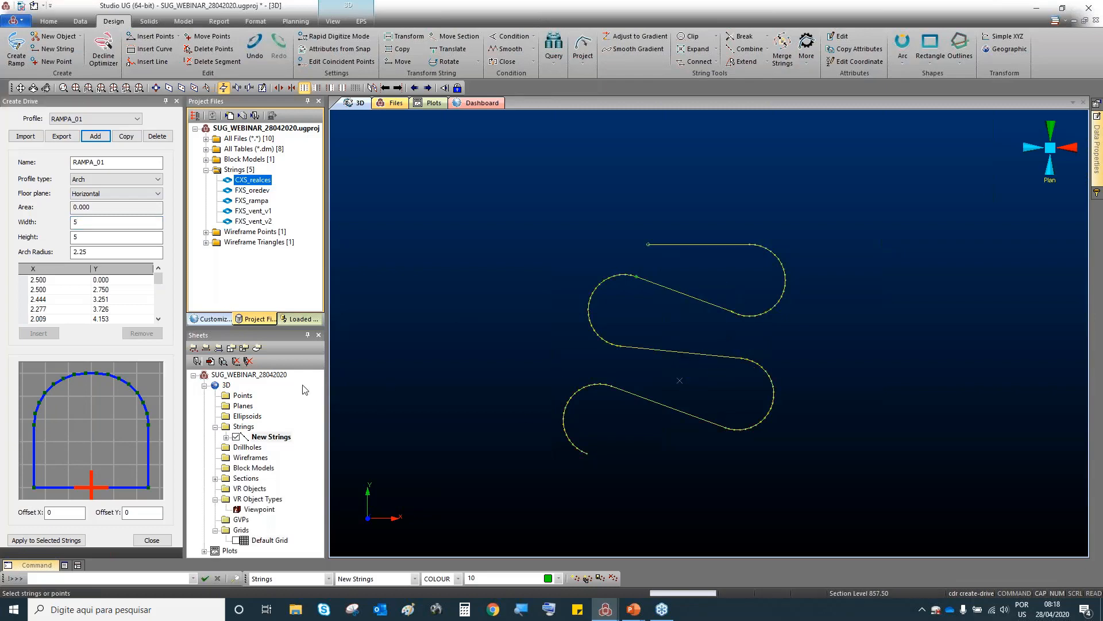
pyautogui.click(51, 540)
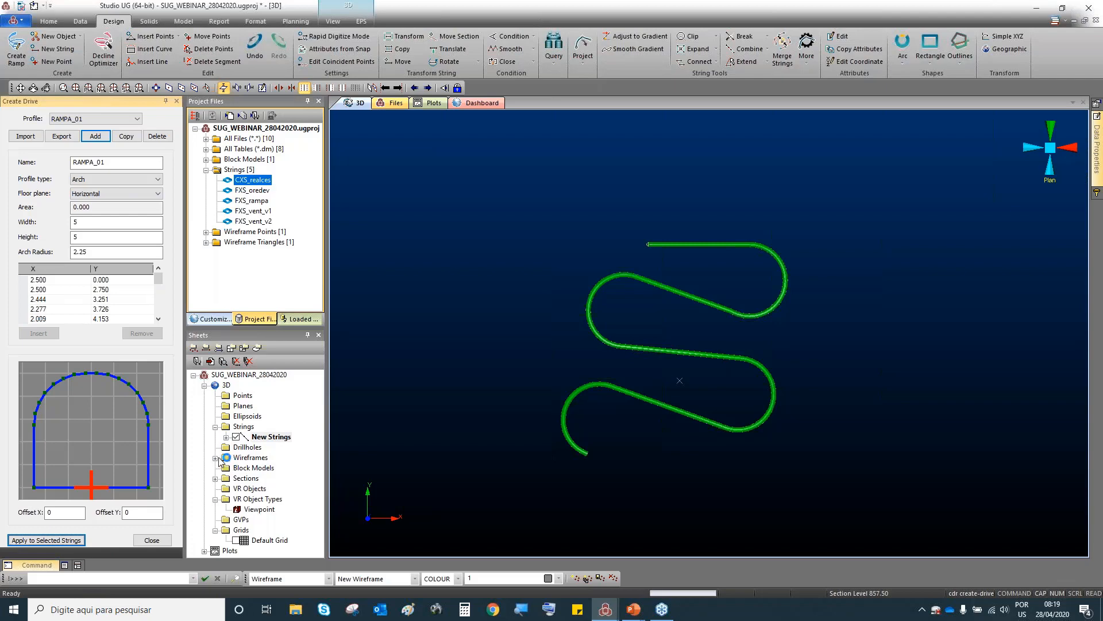
pyautogui.click(216, 458)
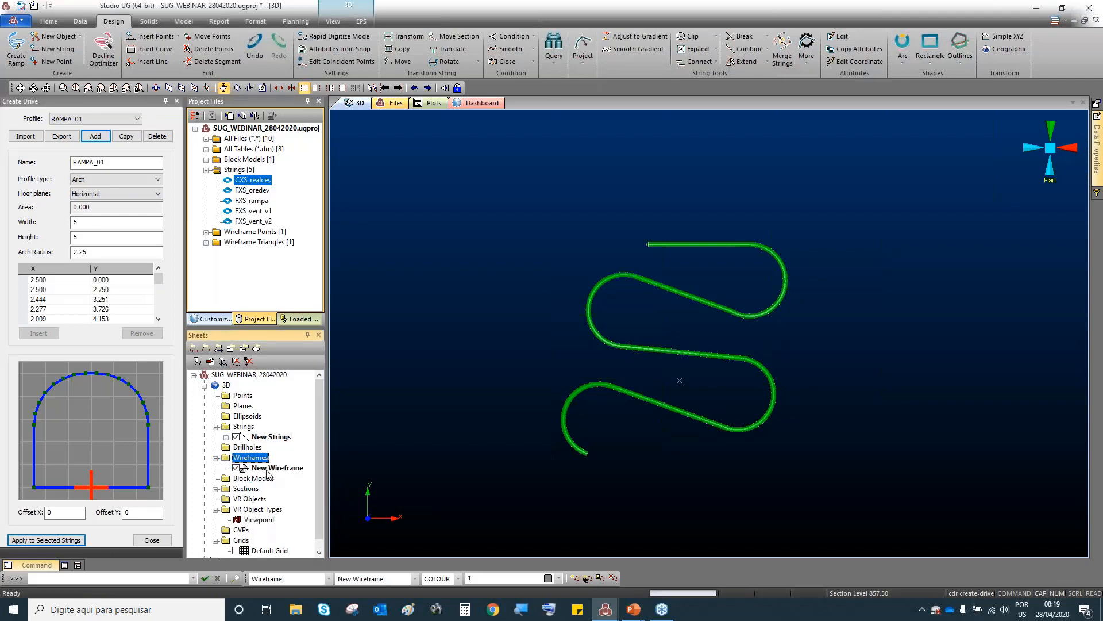
# Examine the ramp wireframe in 3D, closing in on its arched end section and the near-vertical string.
pyautogui.click(679, 437)
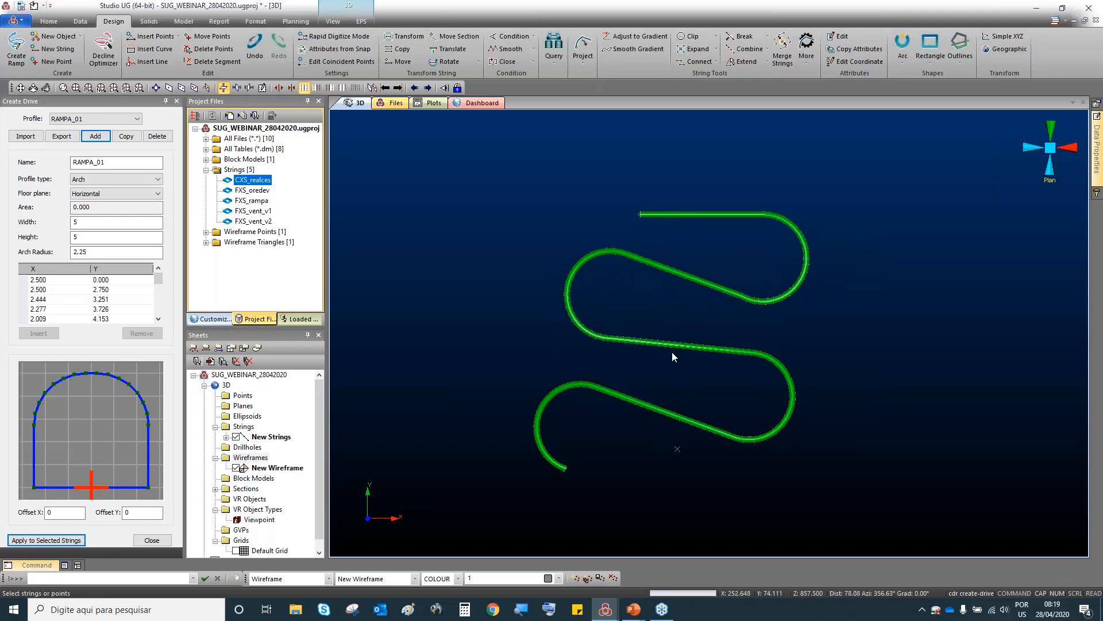
pyautogui.moveTo(671, 350); pyautogui.dragTo(747, 319)
pyautogui.scroll(3, 747, 319)
pyautogui.moveTo(553, 328); pyautogui.dragTo(609, 402, button='middle')
pyautogui.moveTo(660, 327); pyautogui.dragTo(696, 327)
pyautogui.scroll(5, 617, 307)
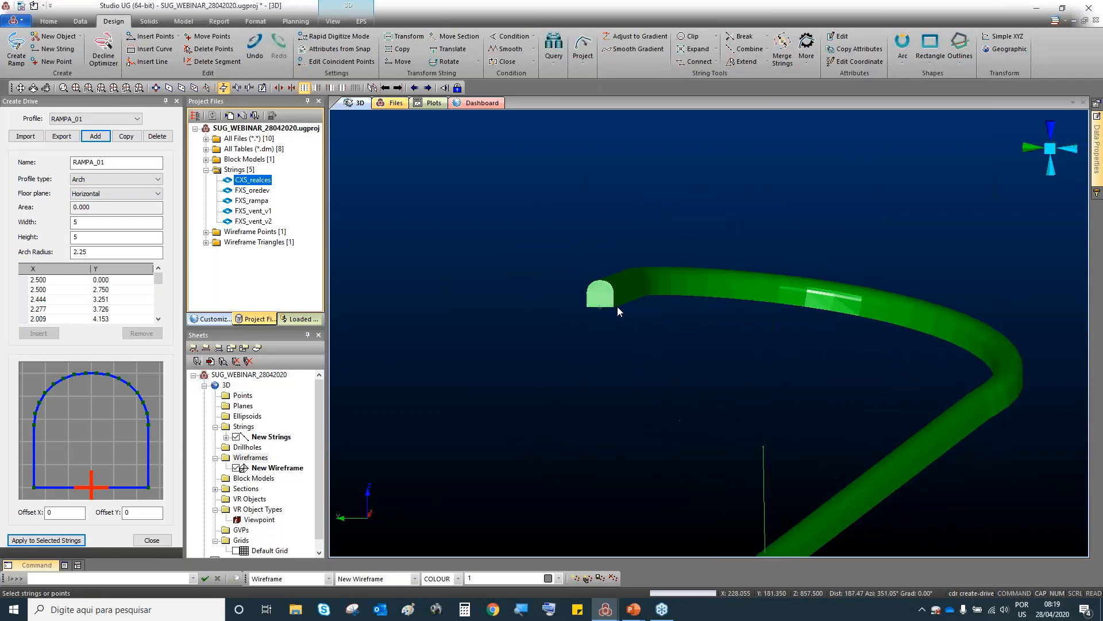
pyautogui.scroll(2, 617, 308)
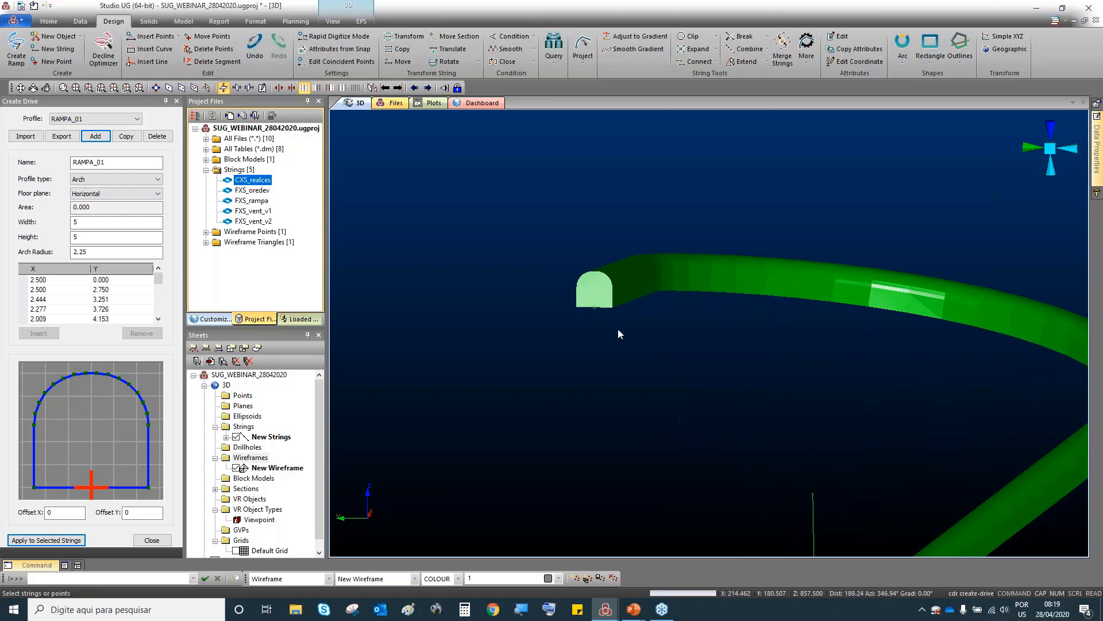
pyautogui.moveTo(615, 333); pyautogui.dragTo(535, 237, button='middle')
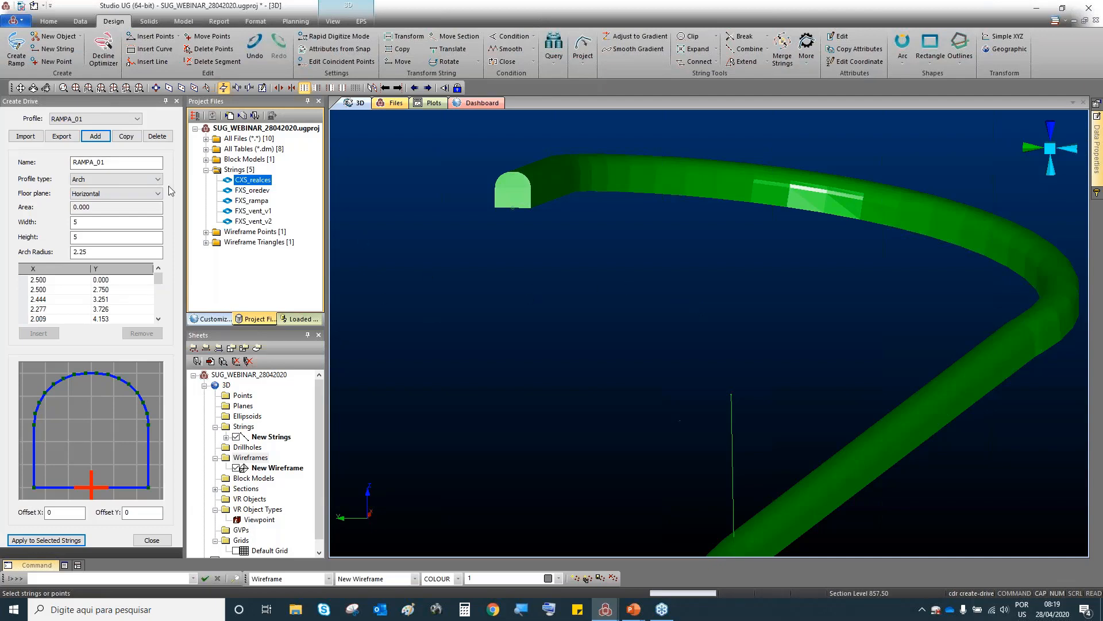
# Add a circular drive profile named PV_01 with a diameter of 4.
pyautogui.click(107, 142)
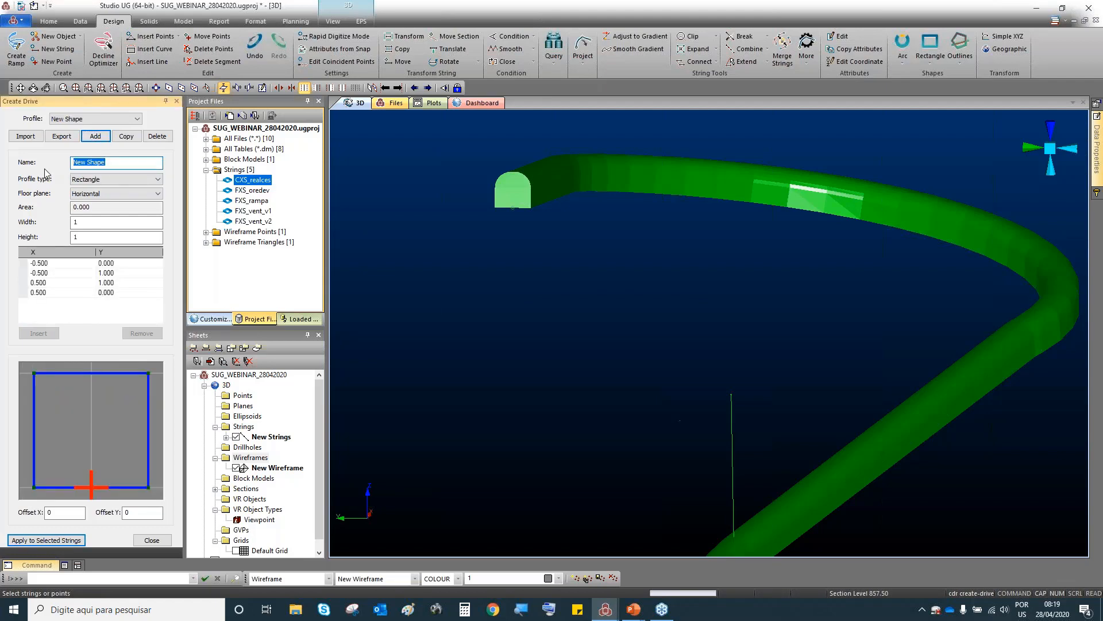
pyautogui.write('PV_01')
pyautogui.click(96, 180)
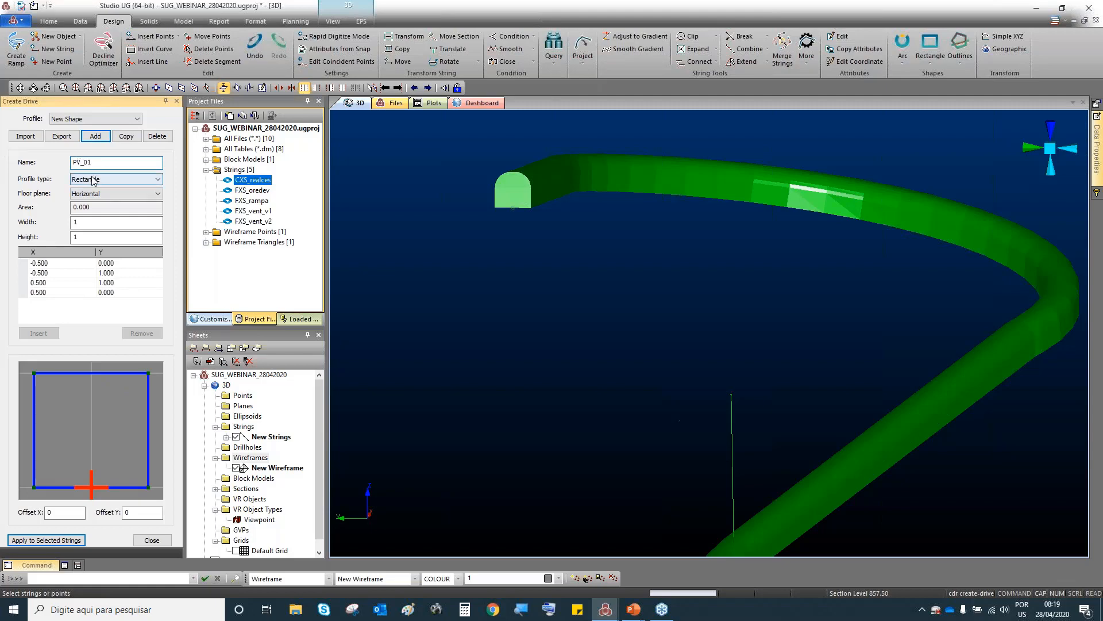
pyautogui.click(91, 205)
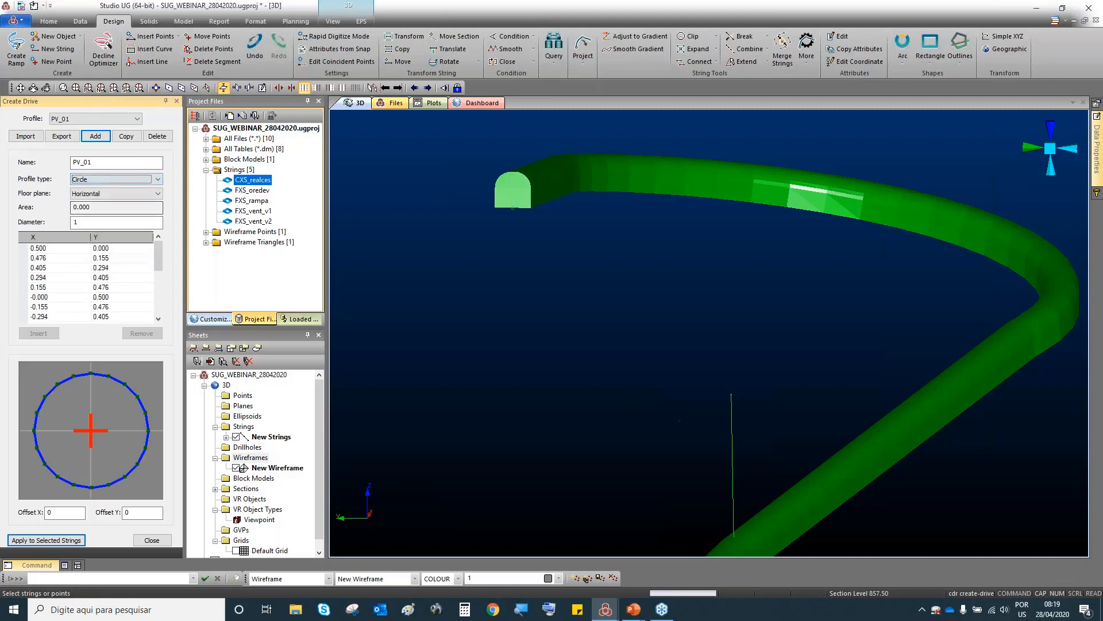
pyautogui.doubleClick(128, 223)
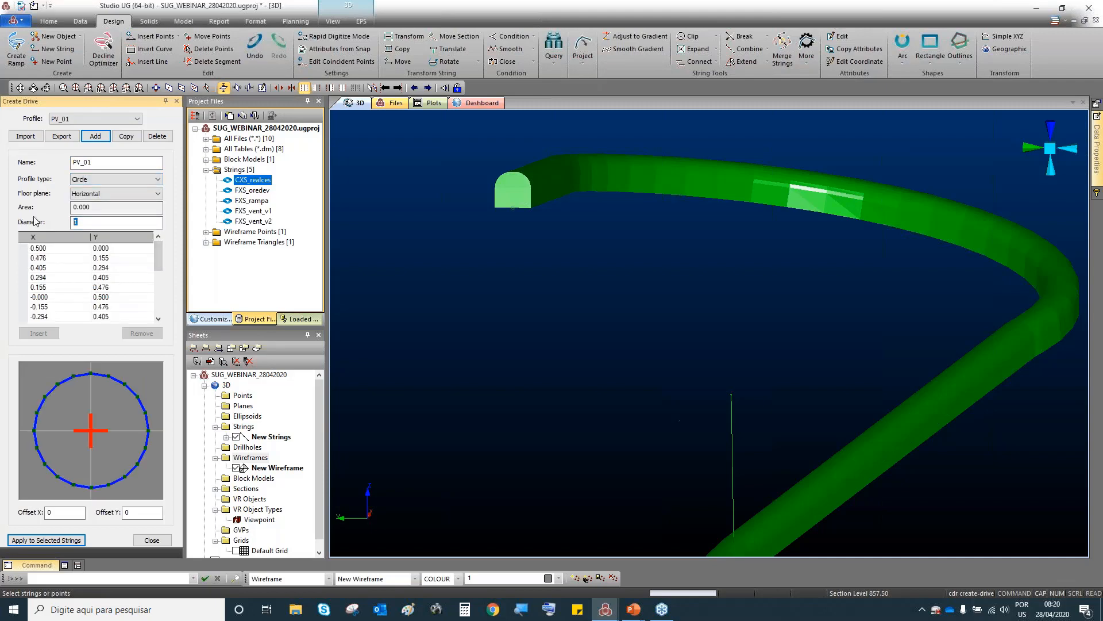
pyautogui.write('4')
pyautogui.click(114, 163)
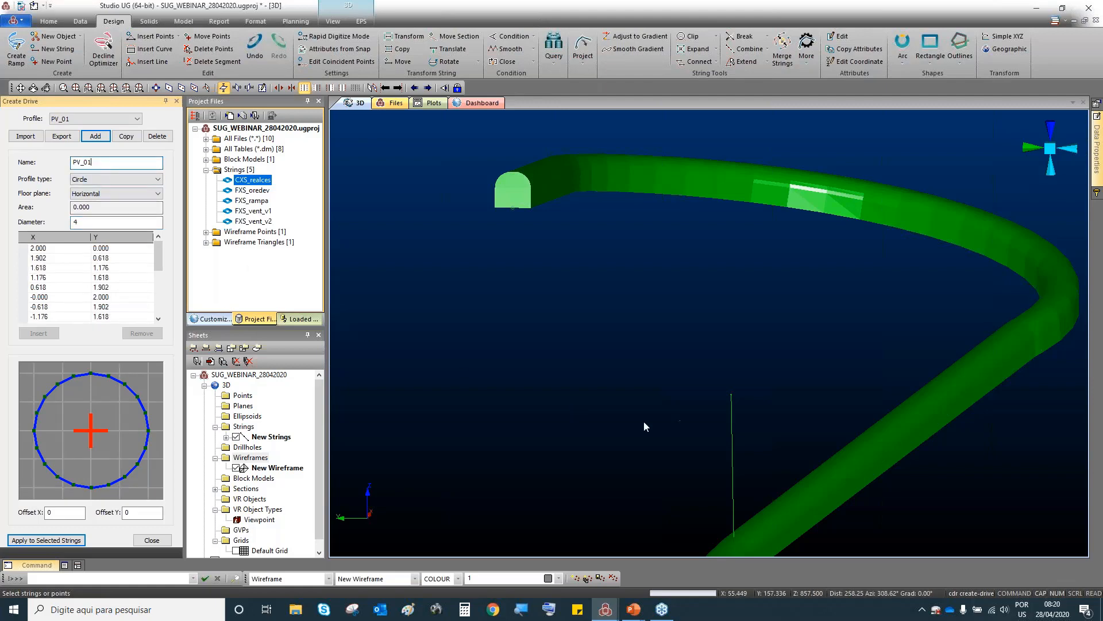
# Apply the PV_01 profile to the near-vertical string, and inspect the combined wireframe in 3D with the Create Drive pane collapsed.
pyautogui.click(729, 426)
pyautogui.click(52, 540)
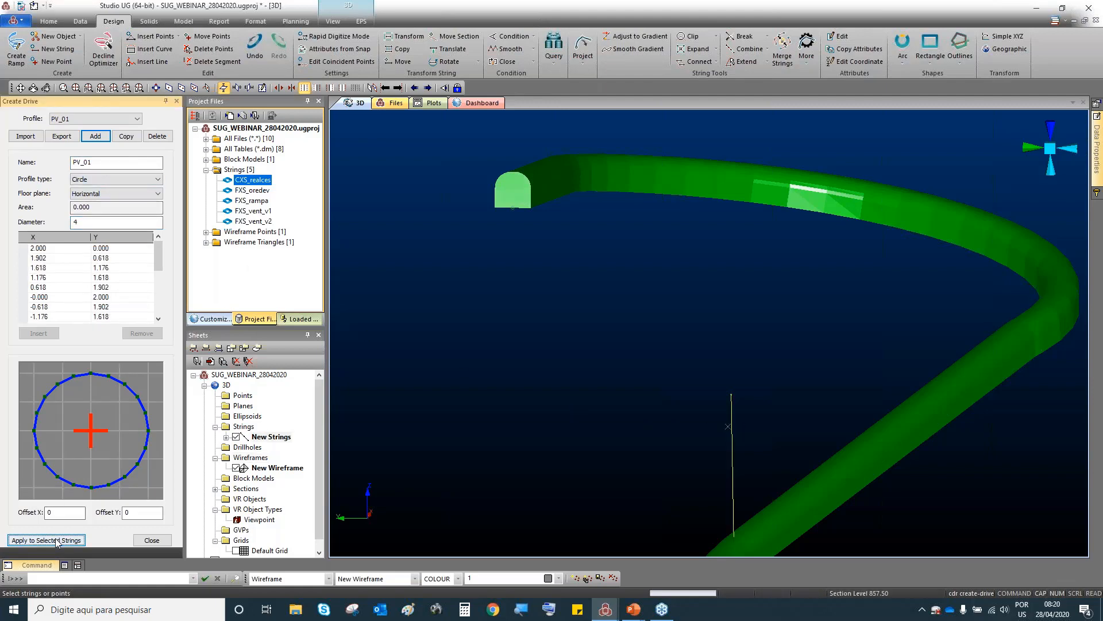
pyautogui.click(166, 101)
pyautogui.moveTo(489, 229); pyautogui.dragTo(530, 358, button='middle')
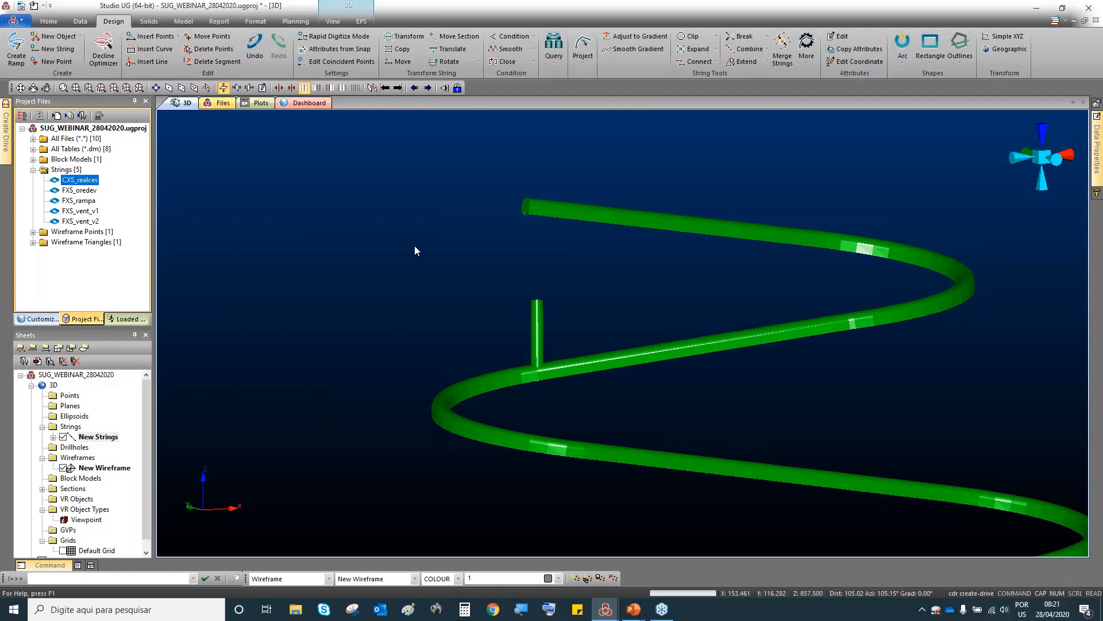
pyautogui.scroll(-3, 394, 230)
pyautogui.moveTo(512, 351); pyautogui.dragTo(648, 365)
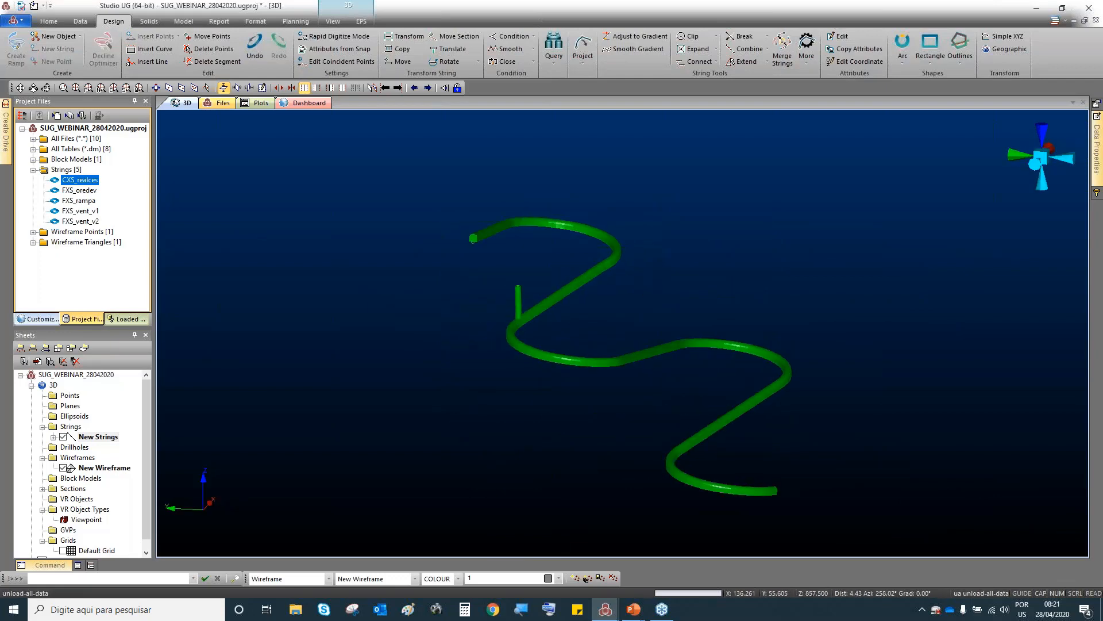
# Unload all data from the project view and hide the default grid.
pyautogui.click(549, 329)
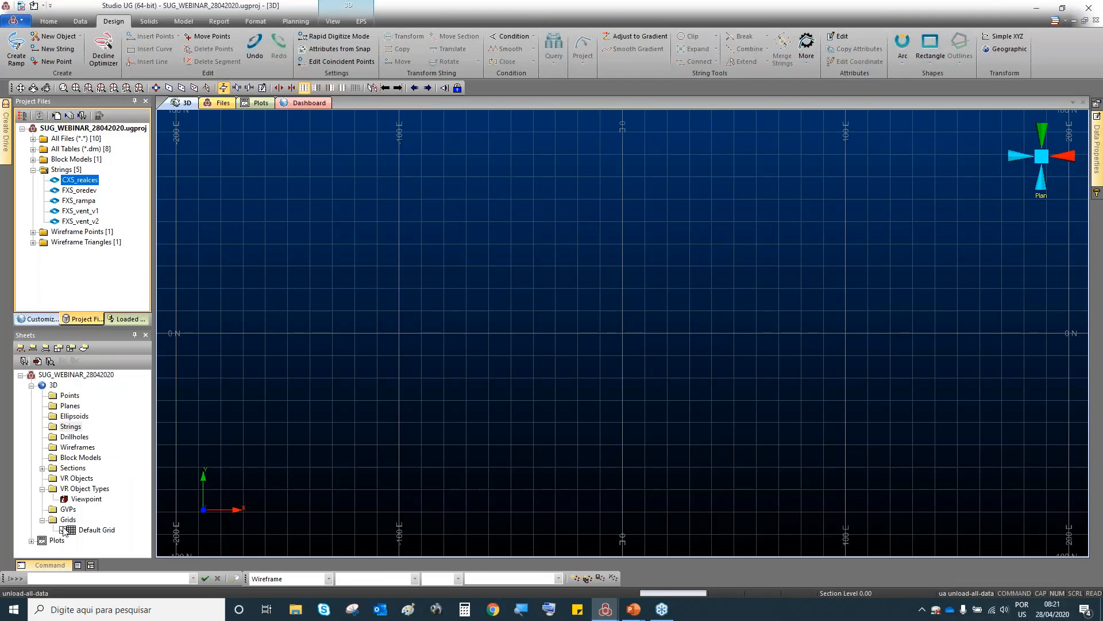
pyautogui.click(63, 530)
# Show the UG planning settings and load the CXS_realces strings into the 3D view for inspection.
pyautogui.click(295, 21)
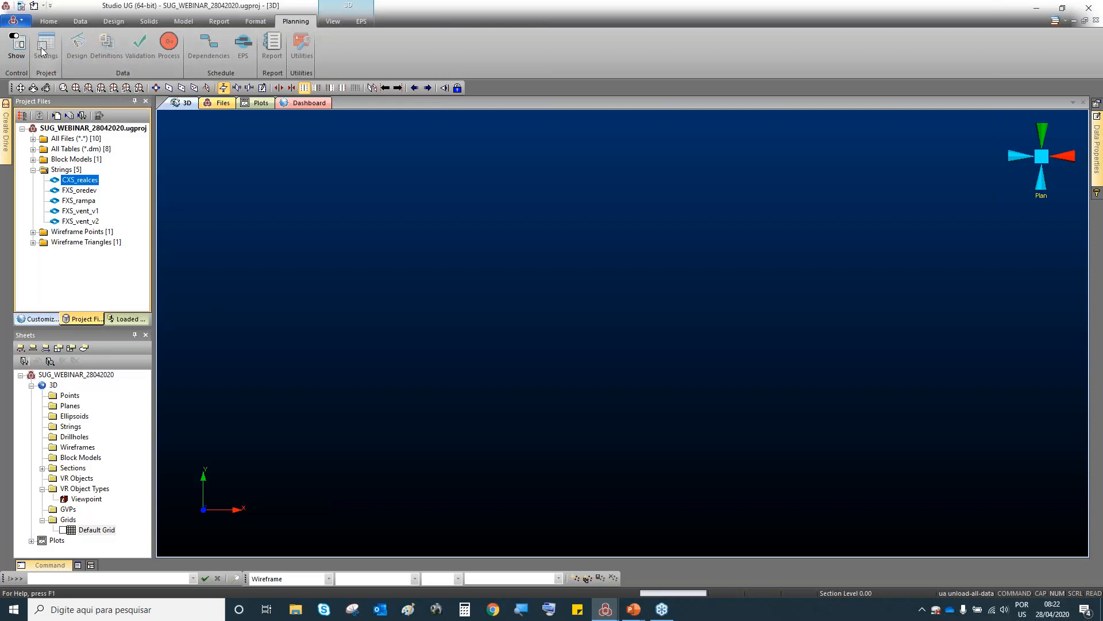
pyautogui.click(22, 45)
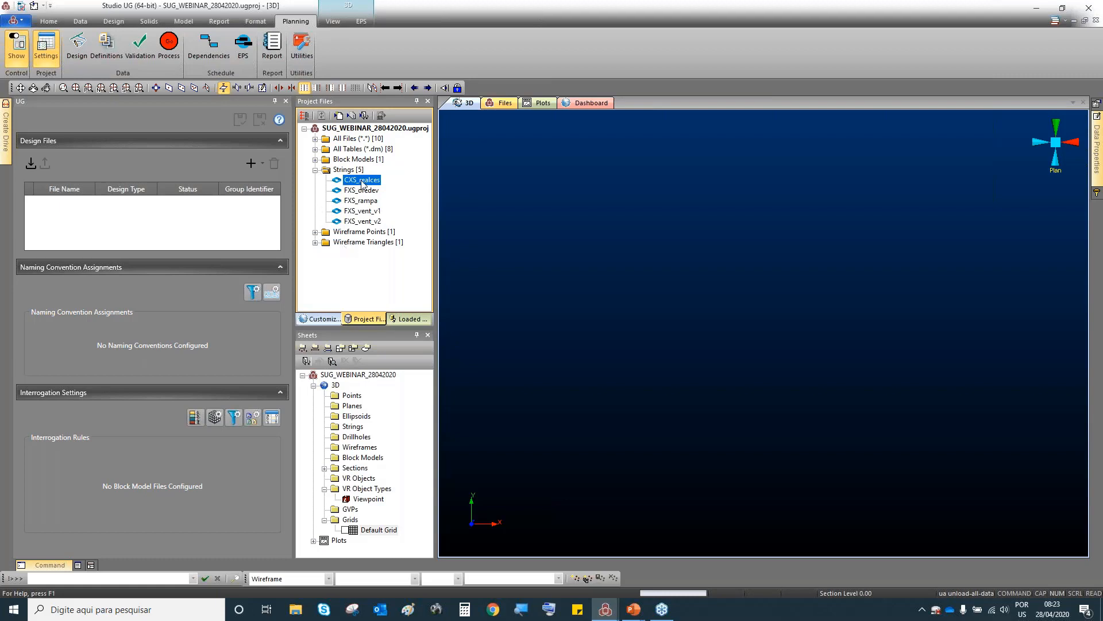
pyautogui.moveTo(362, 183); pyautogui.dragTo(438, 203)
pyautogui.moveTo(510, 215); pyautogui.dragTo(484, 202)
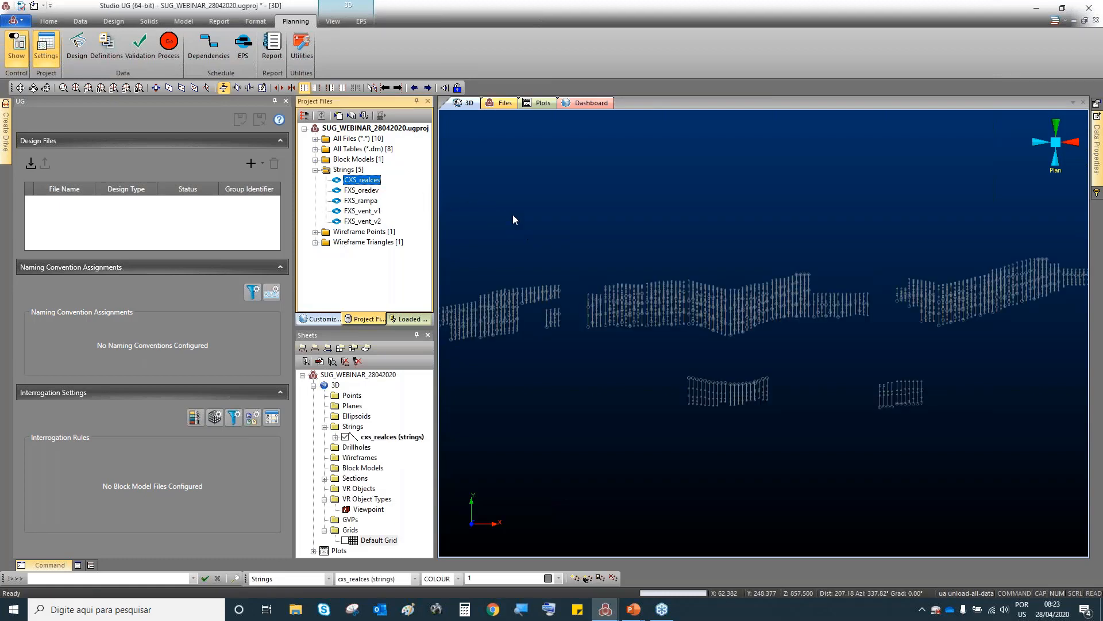
pyautogui.moveTo(600, 317); pyautogui.dragTo(506, 214)
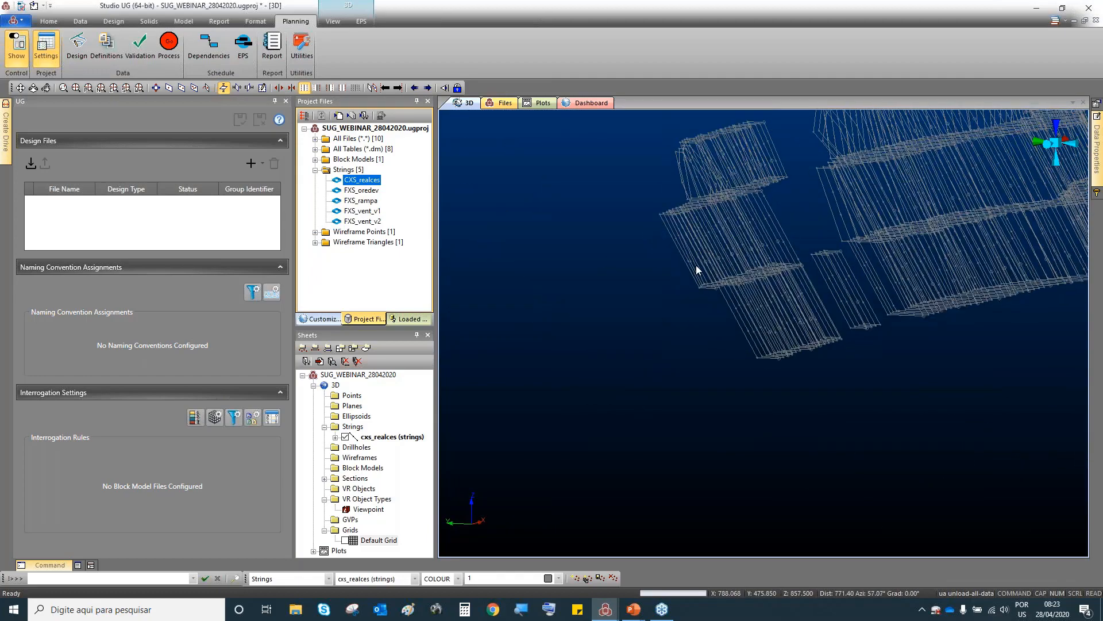
pyautogui.moveTo(699, 270); pyautogui.dragTo(579, 321)
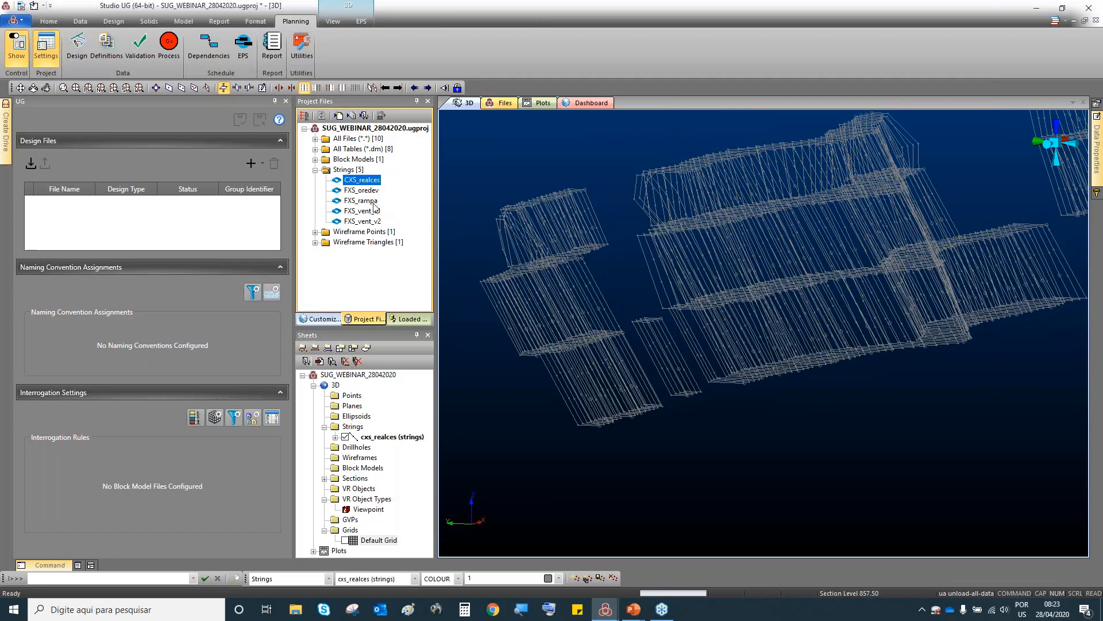
# Load the FXS_rampa and FXS_oredev strings into the 3D view and inspect them alongside the stope outlines.
pyautogui.moveTo(361, 201); pyautogui.dragTo(517, 262)
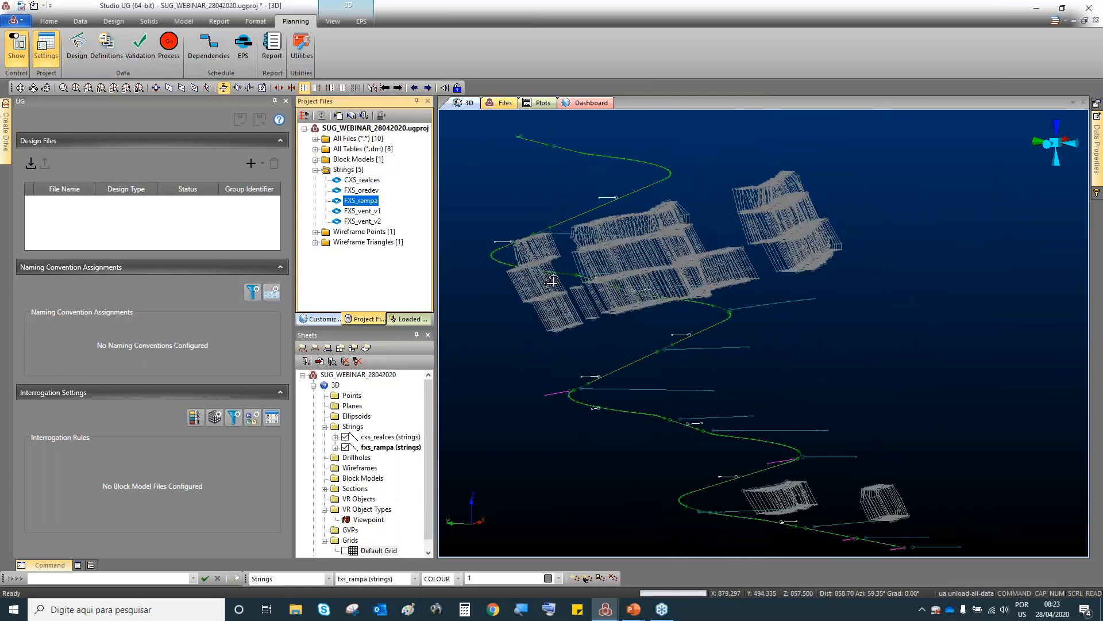
pyautogui.keyDown('shift'); pyautogui.moveTo(546, 279); pyautogui.dragTo(593, 292); pyautogui.keyUp('shift')
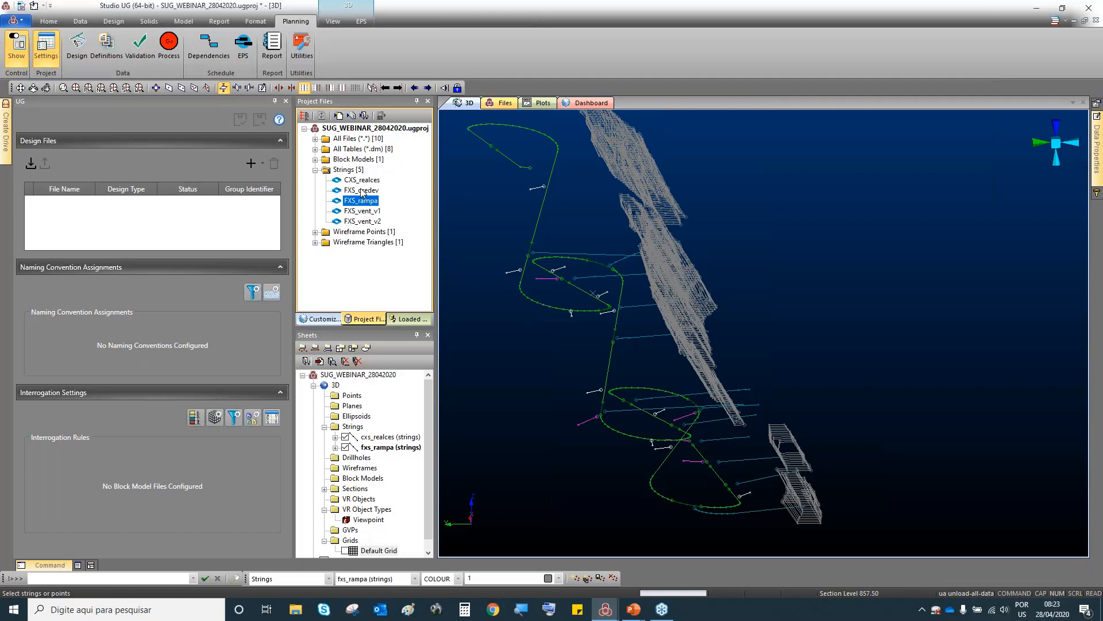
pyautogui.moveTo(362, 193); pyautogui.dragTo(473, 225)
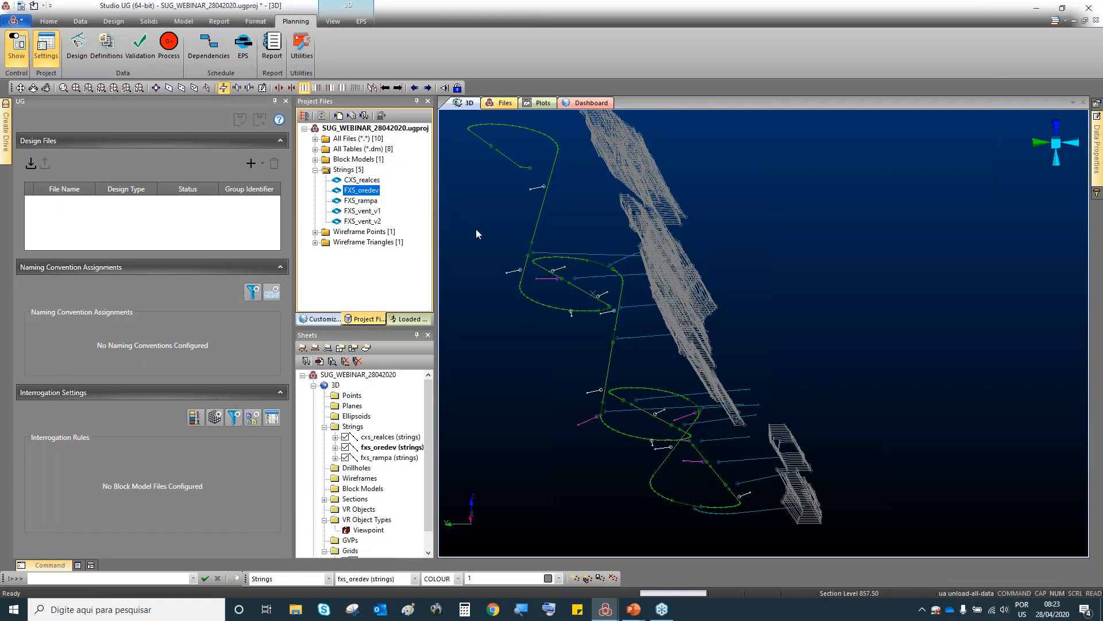
pyautogui.moveTo(698, 307); pyautogui.dragTo(613, 369)
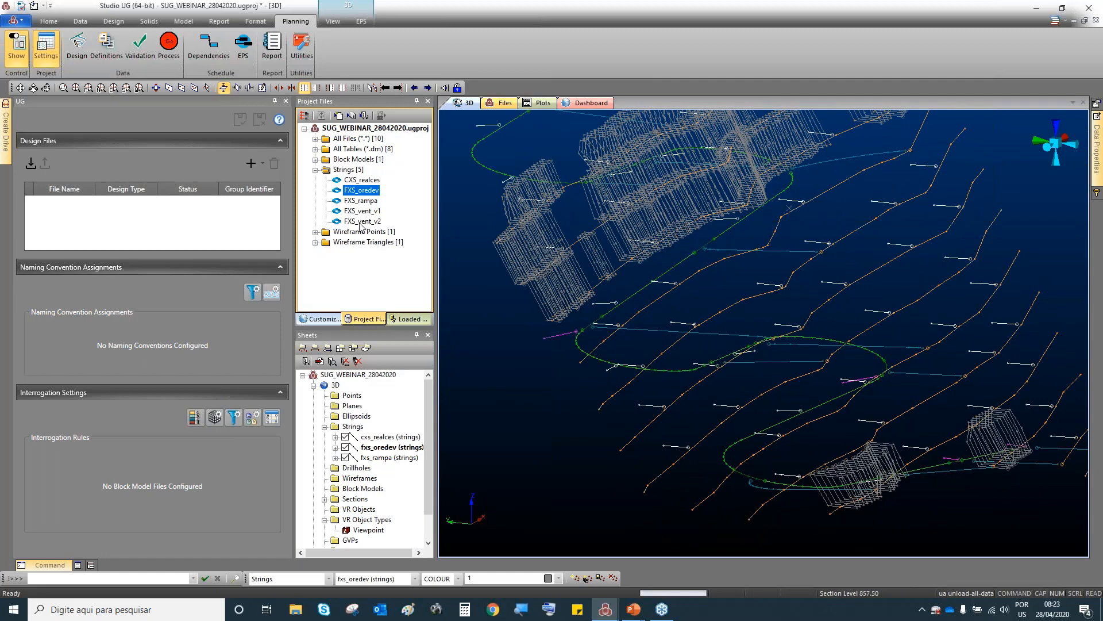
# Load the FXS_vent_v1 strings into the 3D view and inspect them against the ramp, ore development and stope outlines.
pyautogui.moveTo(361, 210); pyautogui.dragTo(463, 264)
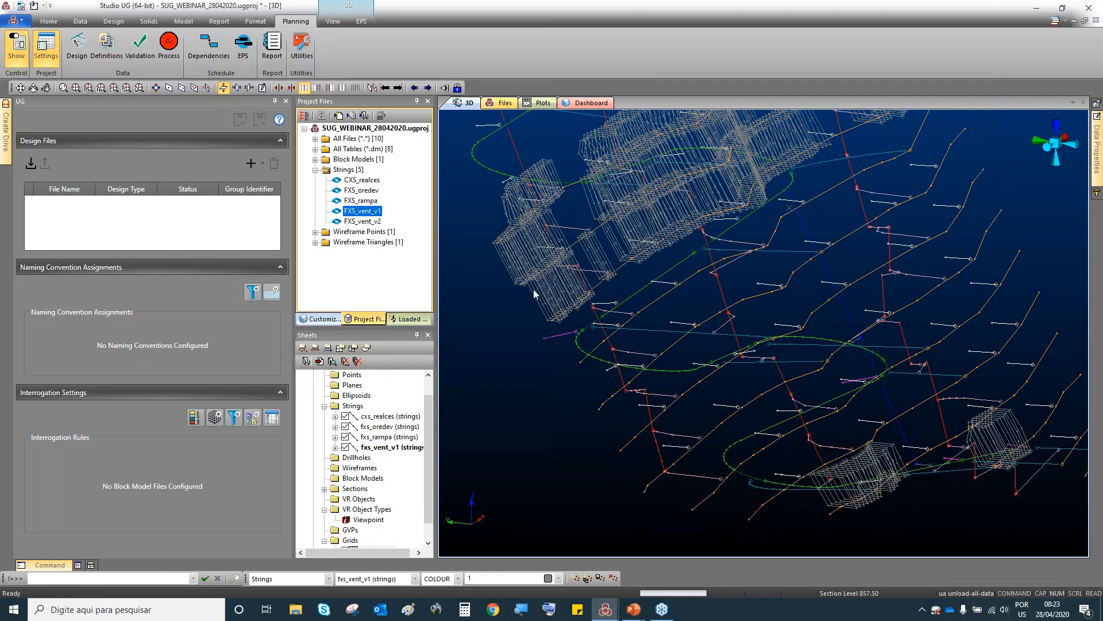
pyautogui.scroll(-3, 655, 360)
pyautogui.scroll(-2, 644, 356)
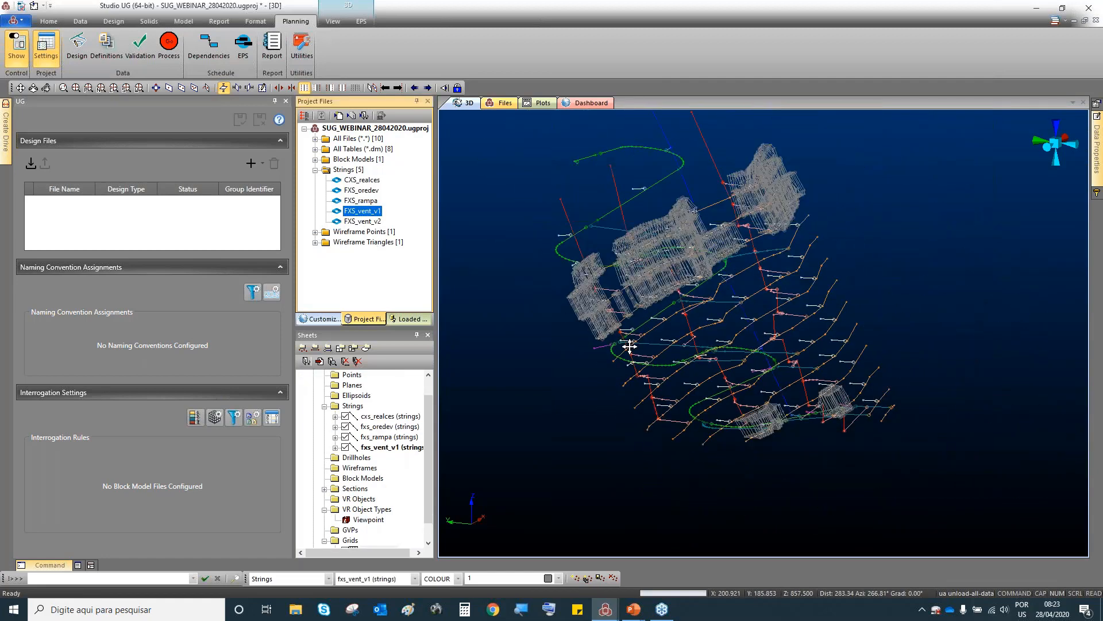
pyautogui.moveTo(629, 345); pyautogui.dragTo(508, 348)
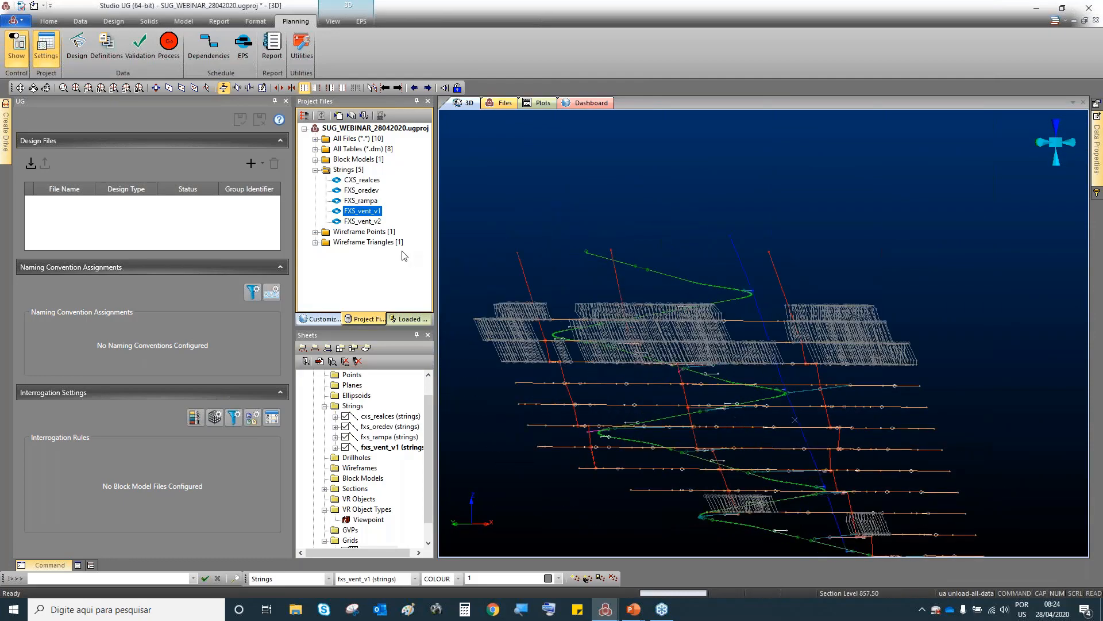
# Load the WFM_realces_tr wireframe into the 3D view and inspect its stope solids alongside the stope outlines and development strings.
pyautogui.click(315, 243)
pyautogui.doubleClick(368, 252)
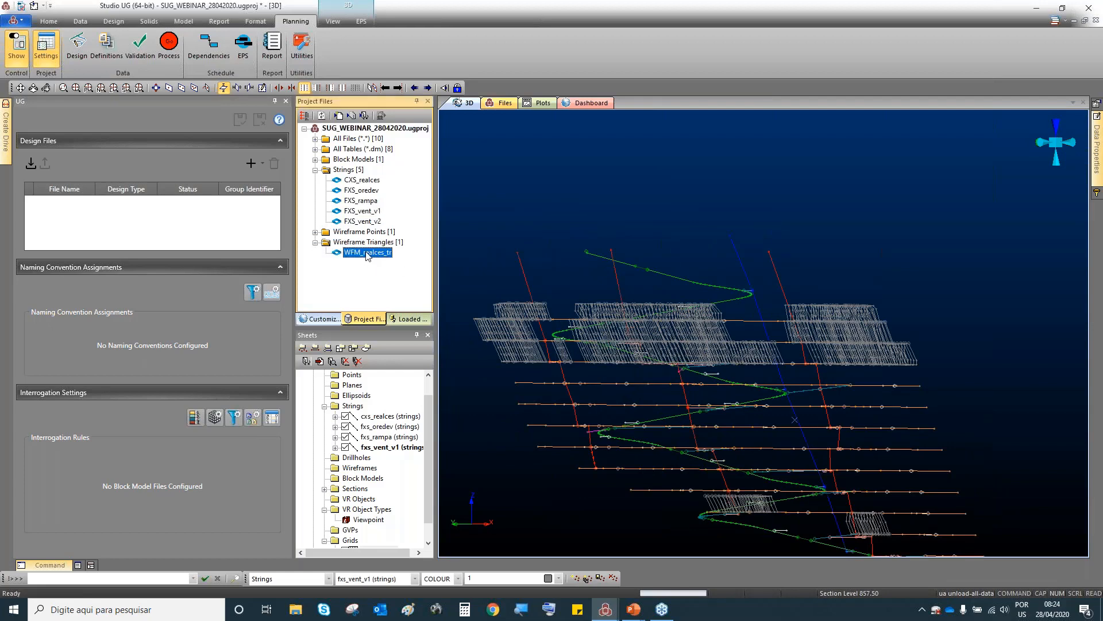
pyautogui.moveTo(679, 357); pyautogui.dragTo(683, 283, button='middle')
pyautogui.moveTo(783, 377)
pyautogui.mouseDown()
pyautogui.moveTo(717, 395)
pyautogui.moveTo(671, 389)
pyautogui.moveTo(806, 397)
pyautogui.moveTo(770, 388)
pyautogui.mouseUp()
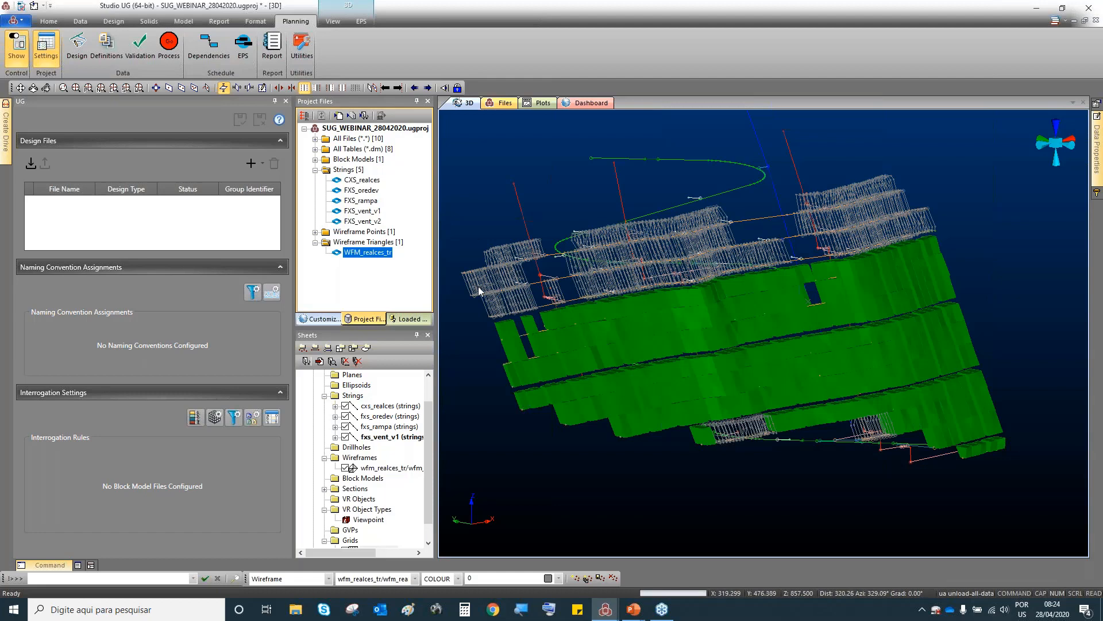
pyautogui.scroll(5, 478, 286)
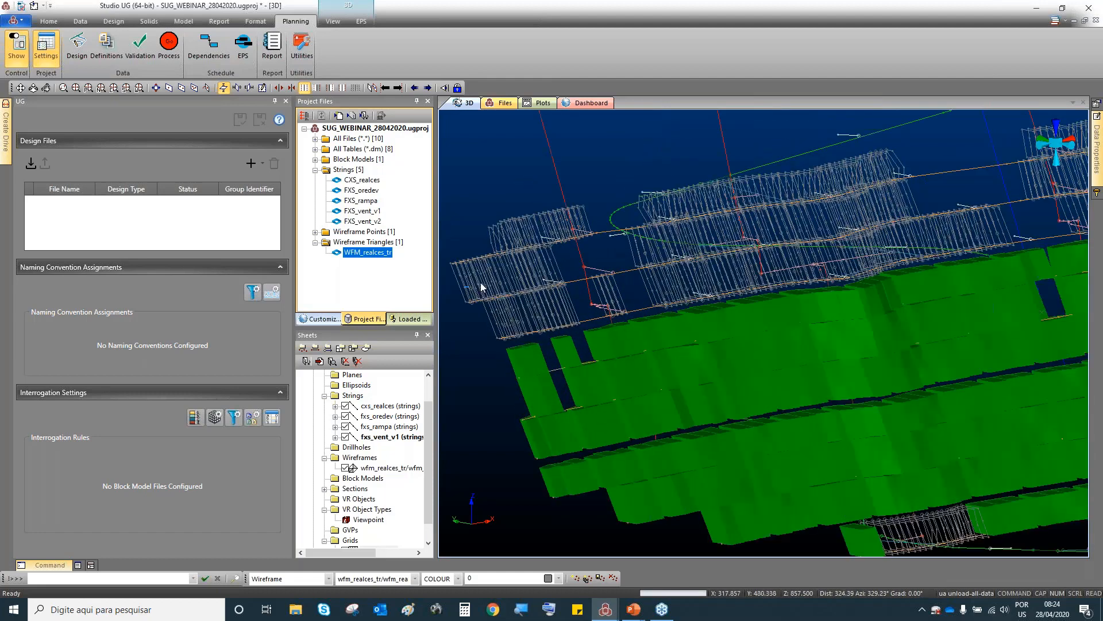
pyautogui.click(514, 287)
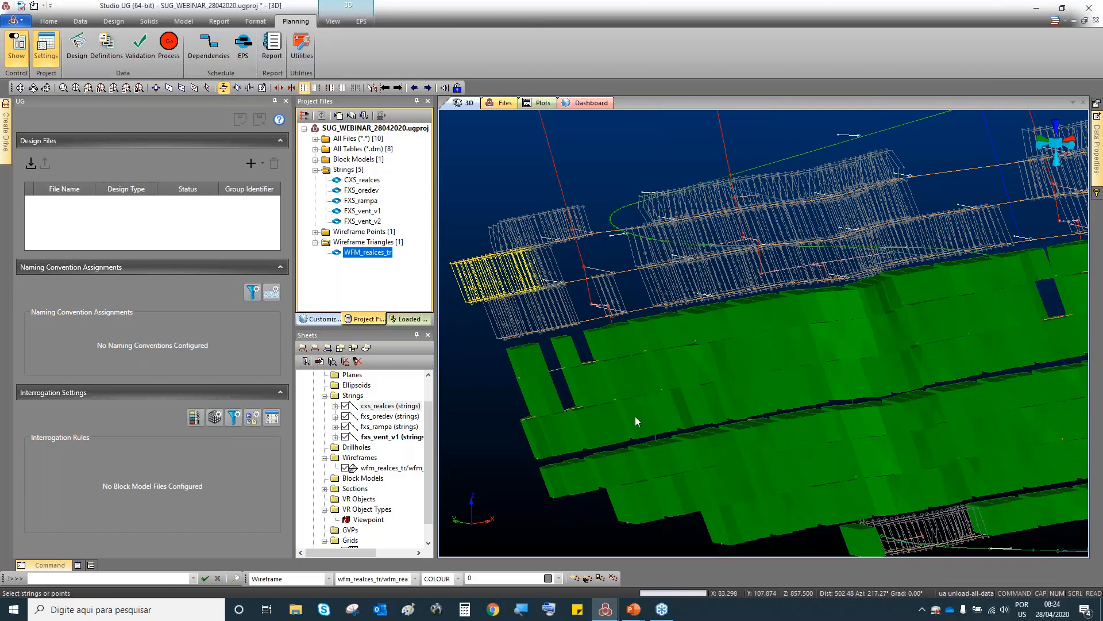
pyautogui.scroll(-2, 625, 401)
pyautogui.scroll(2, 603, 398)
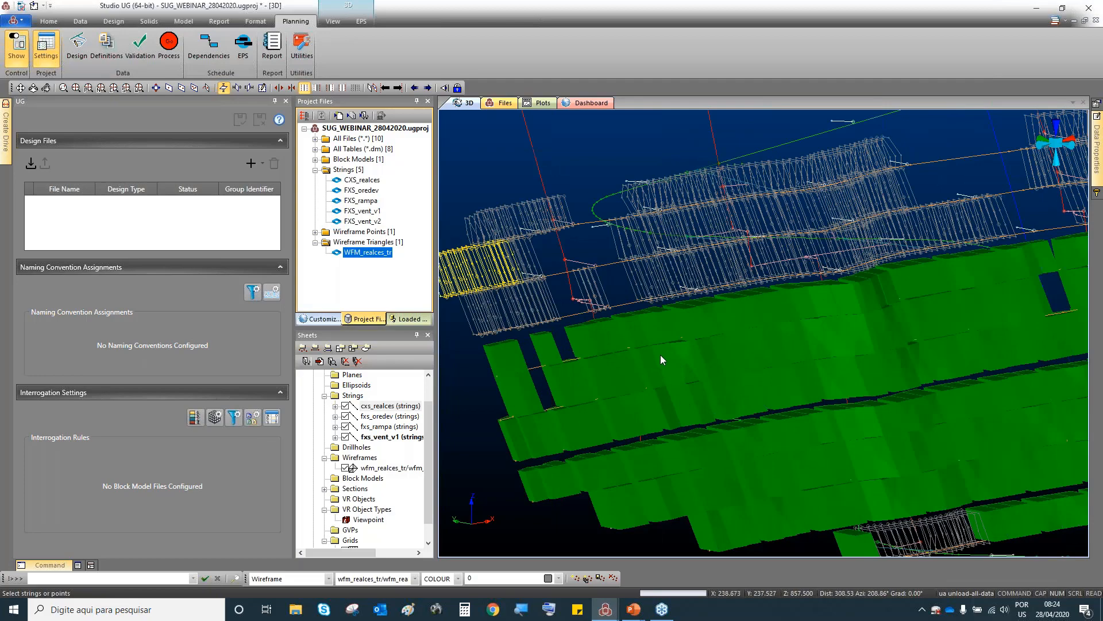
pyautogui.scroll(-3, 660, 354)
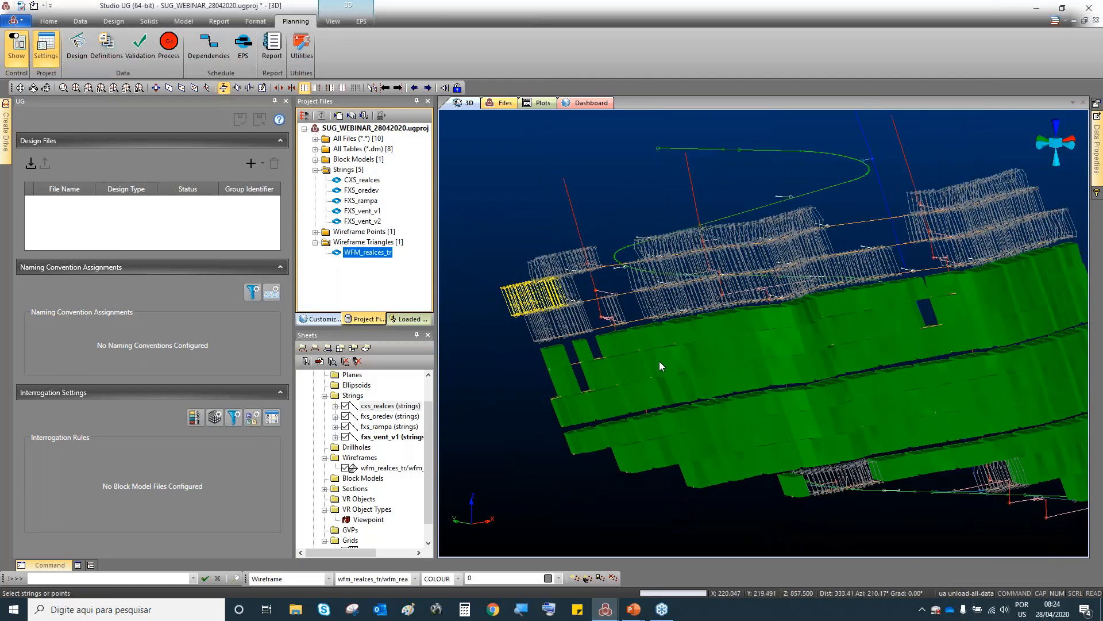
pyautogui.keyDown('shift'); pyautogui.moveTo(635, 353); pyautogui.dragTo(733, 350); pyautogui.keyUp('shift')
pyautogui.click(614, 280)
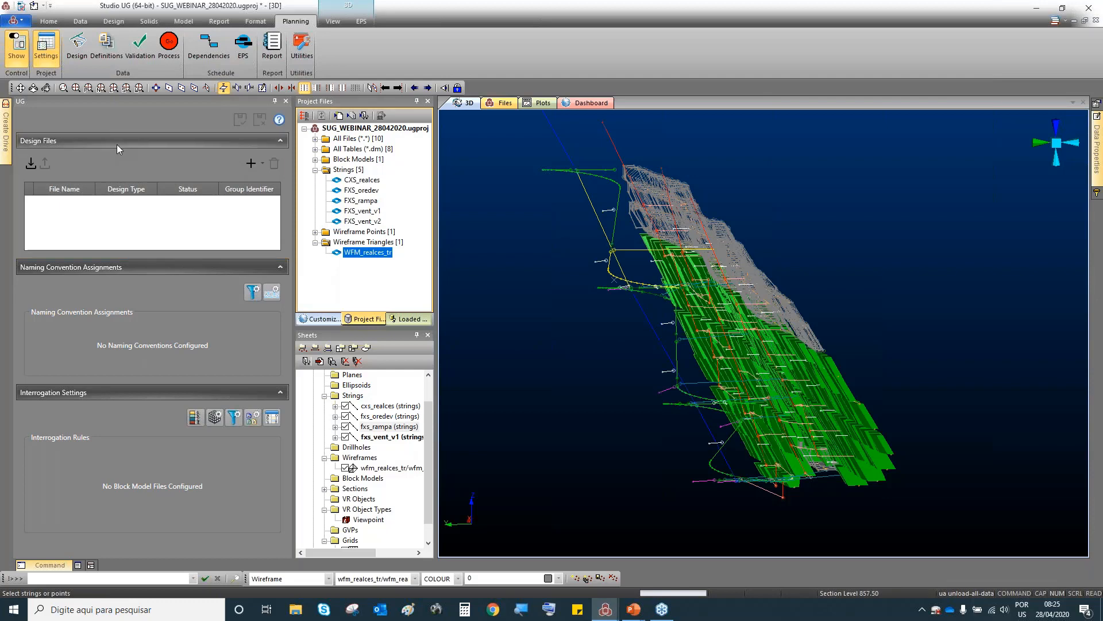
# Collapse the naming convention and interrogation settings, and add FXS_rampa as a Fixed Cross Sectional design file.
pyautogui.click(90, 268)
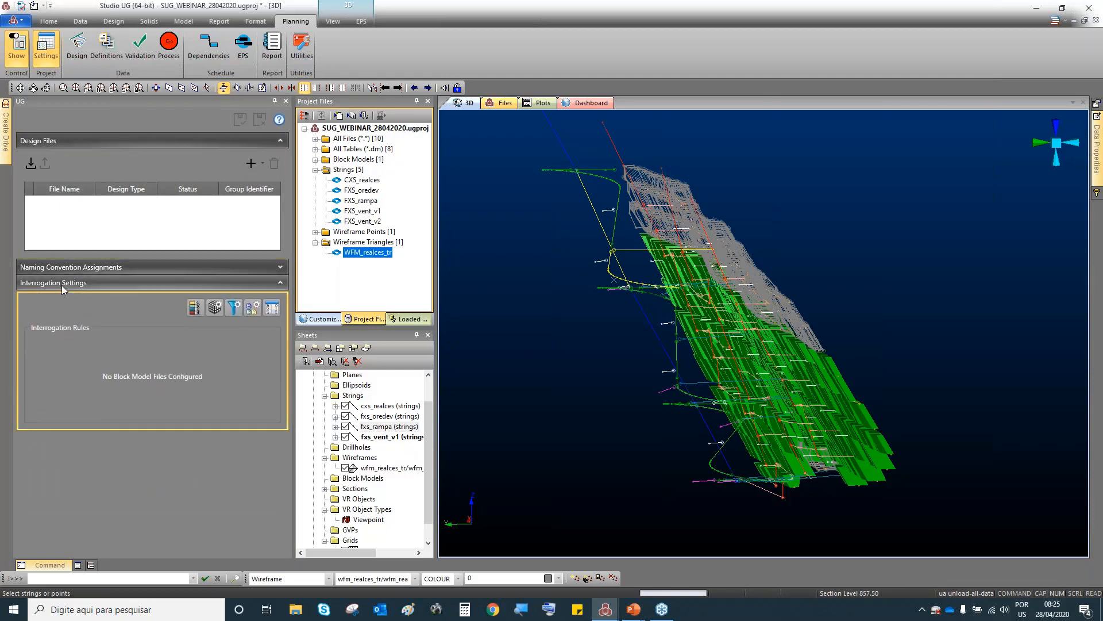
pyautogui.click(61, 284)
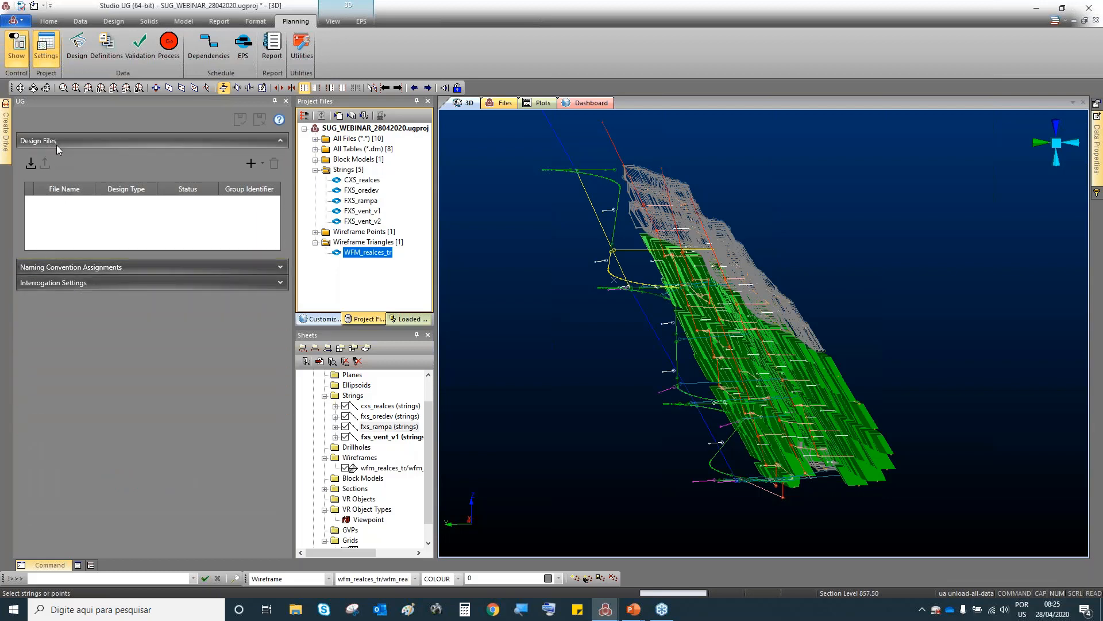
pyautogui.click(261, 167)
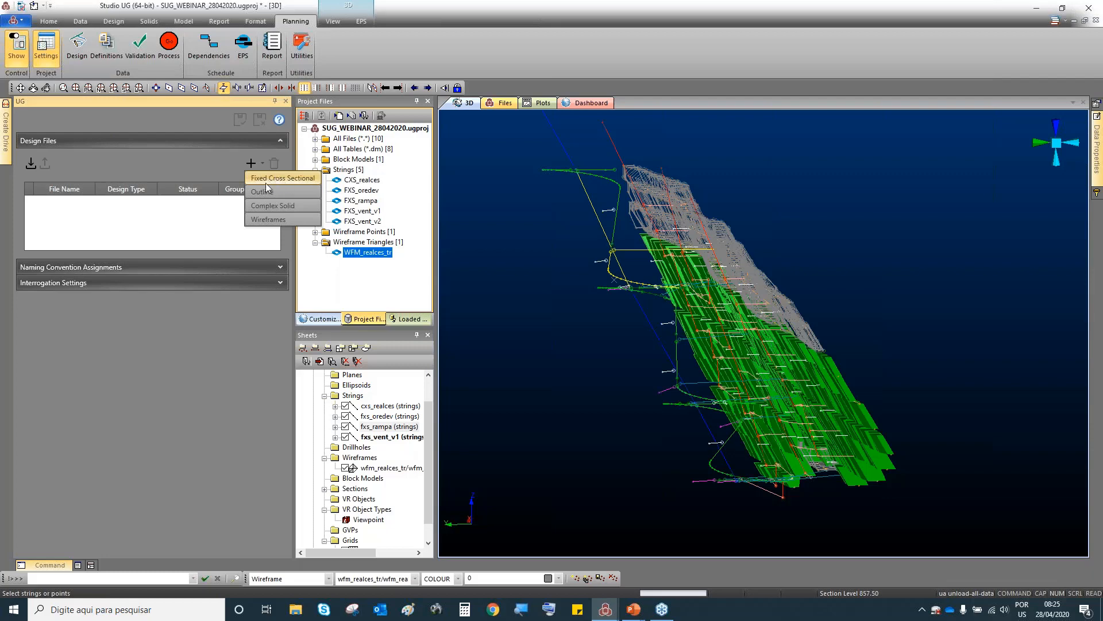
pyautogui.click(267, 178)
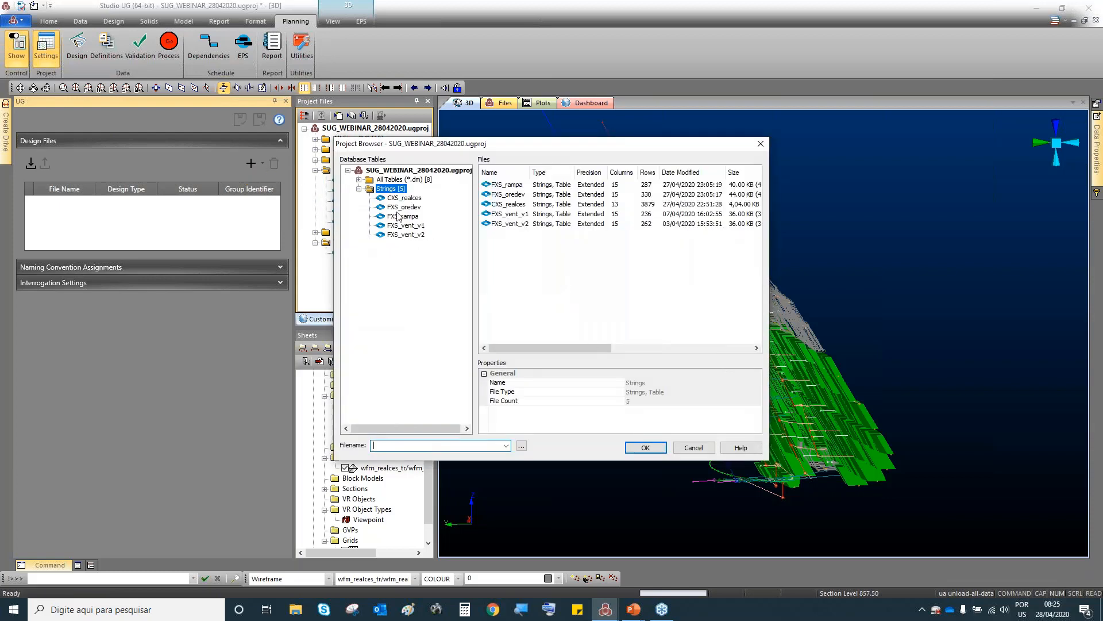
pyautogui.click(403, 216)
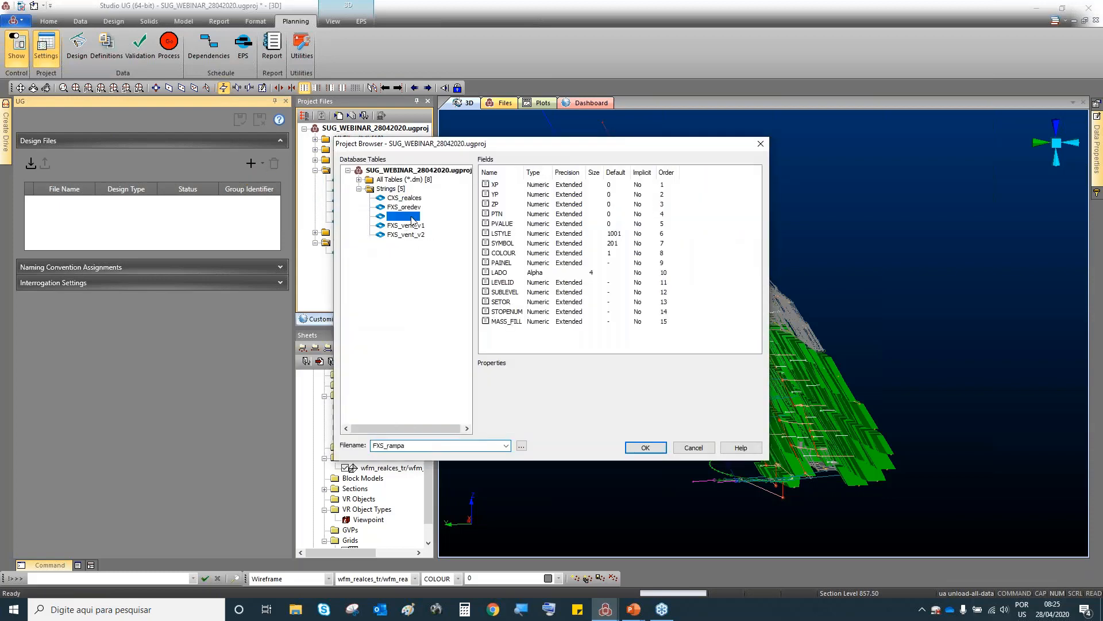
pyautogui.click(642, 448)
# Add FXS_oredev and FXS_vent_v1 as Fixed Cross Sectional design files.
pyautogui.click(262, 163)
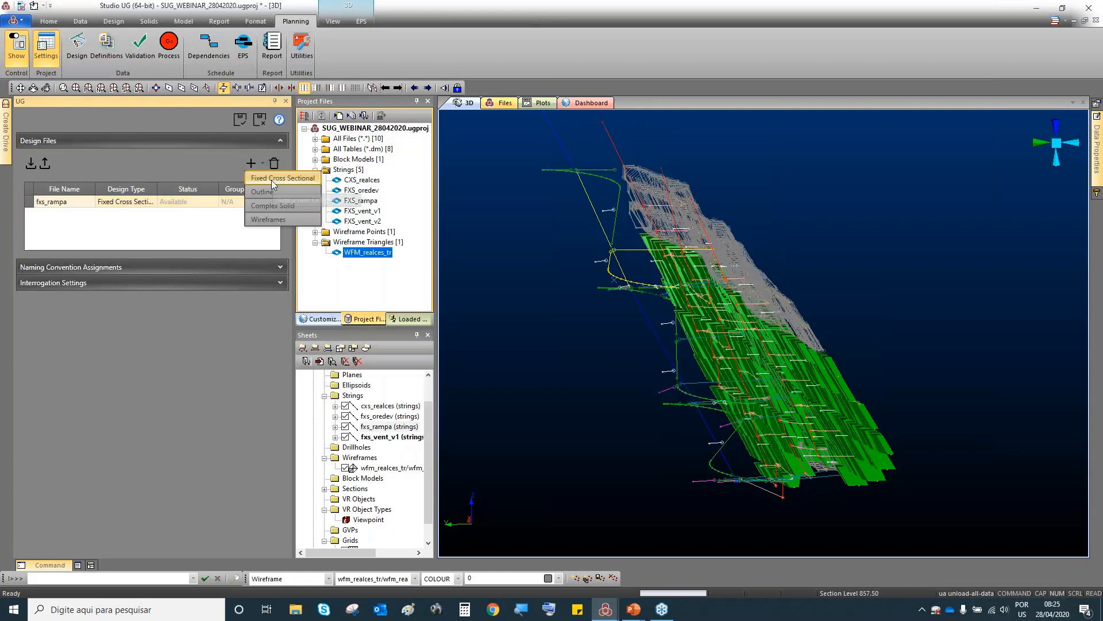
pyautogui.click(271, 180)
pyautogui.click(376, 206)
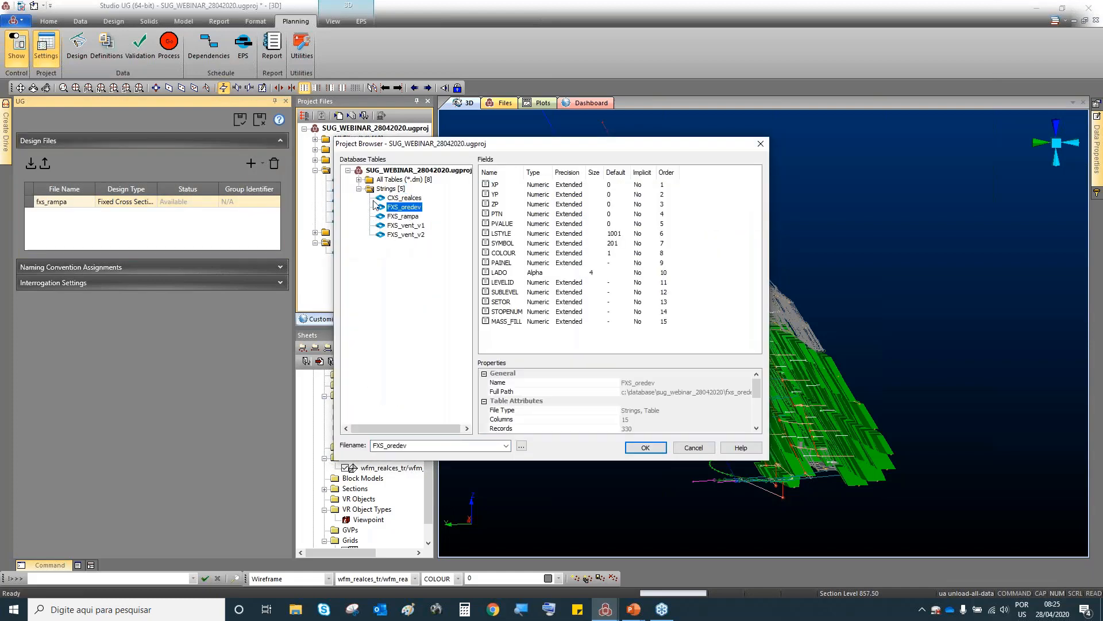
pyautogui.click(645, 448)
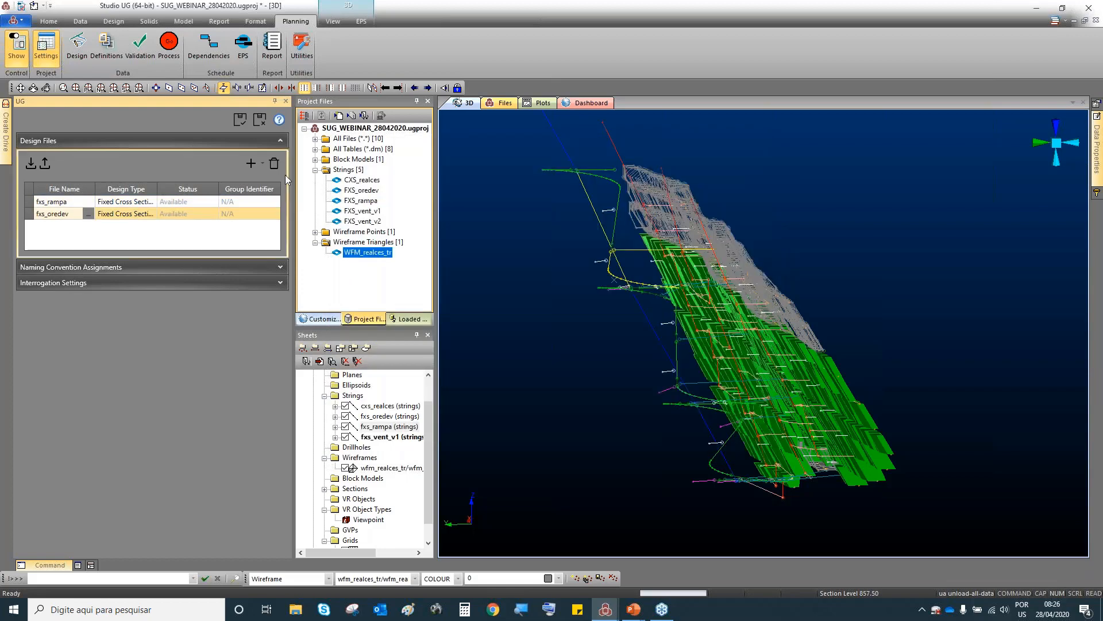
pyautogui.click(262, 163)
pyautogui.click(271, 179)
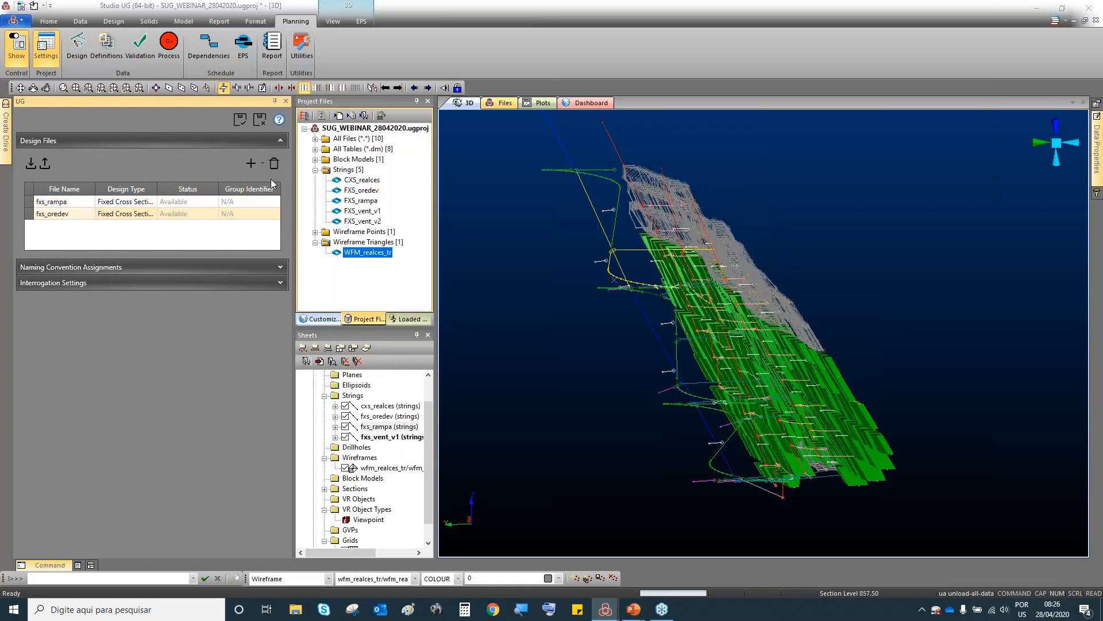
pyautogui.click(405, 225)
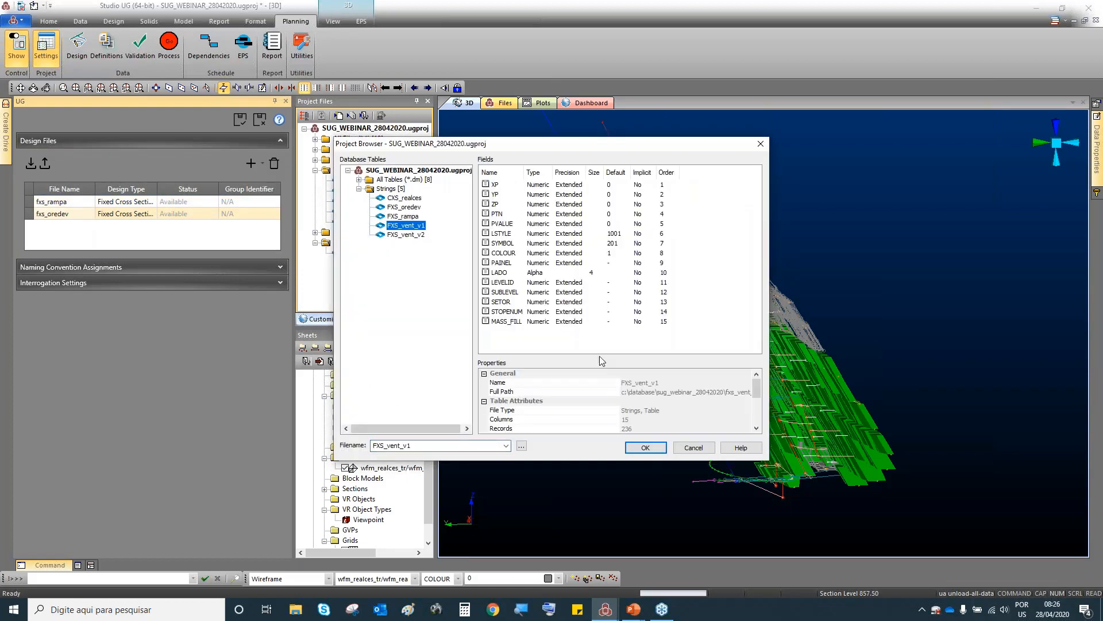
pyautogui.click(645, 447)
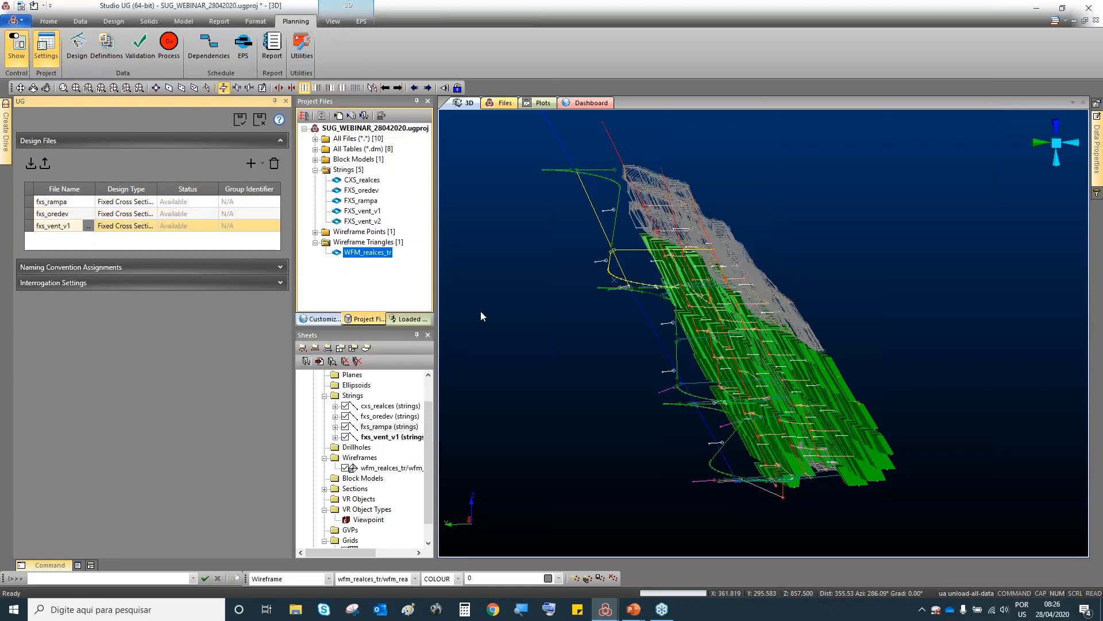
# Add the CXS_realces strings as a Complex Solid design file.
pyautogui.click(261, 165)
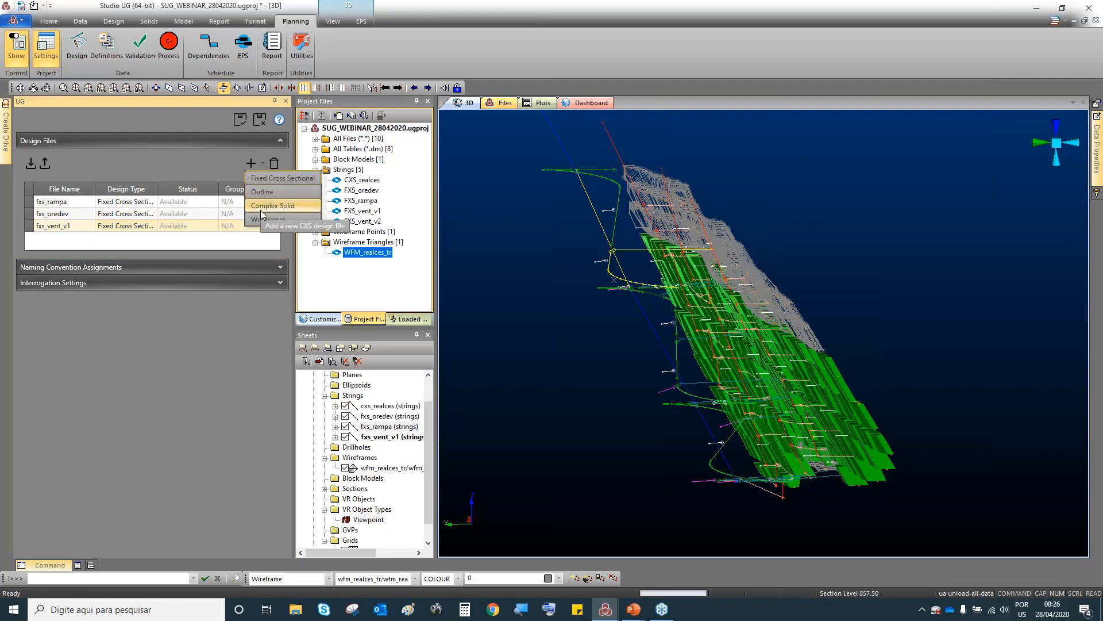
pyautogui.click(260, 208)
pyautogui.click(404, 199)
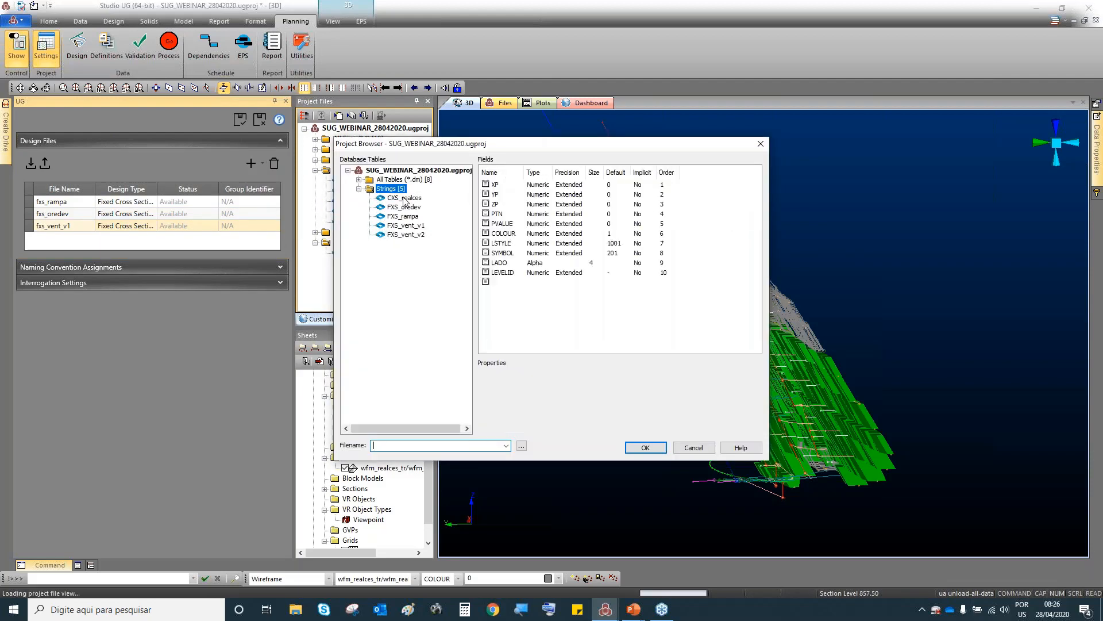
pyautogui.click(644, 447)
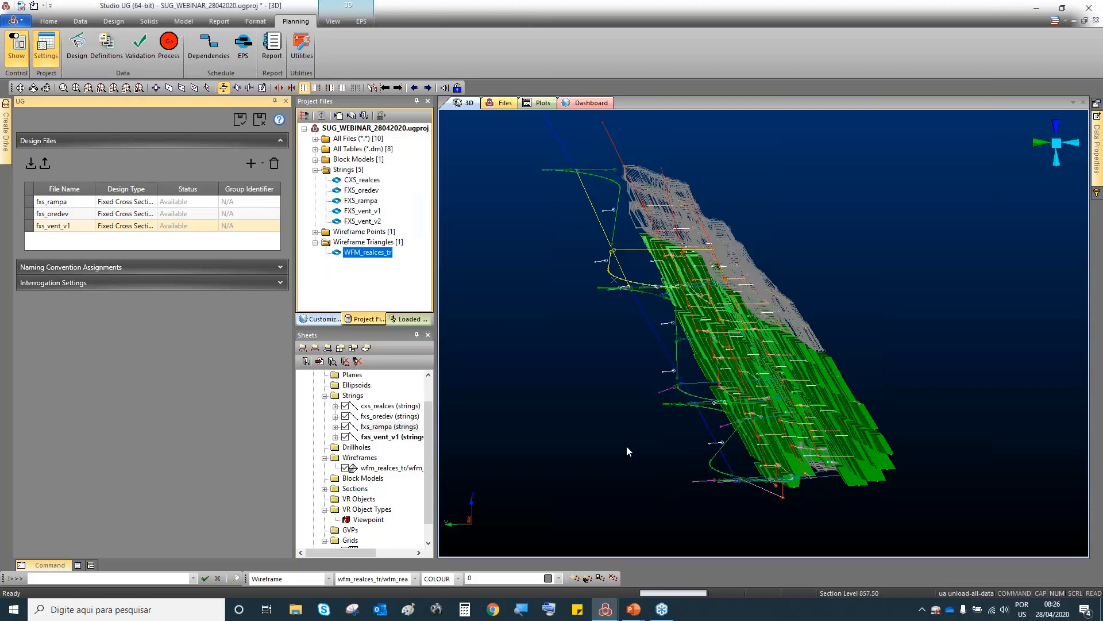
# Add WFM_realces_tr as a Wireframes design file.
pyautogui.click(261, 164)
pyautogui.click(270, 221)
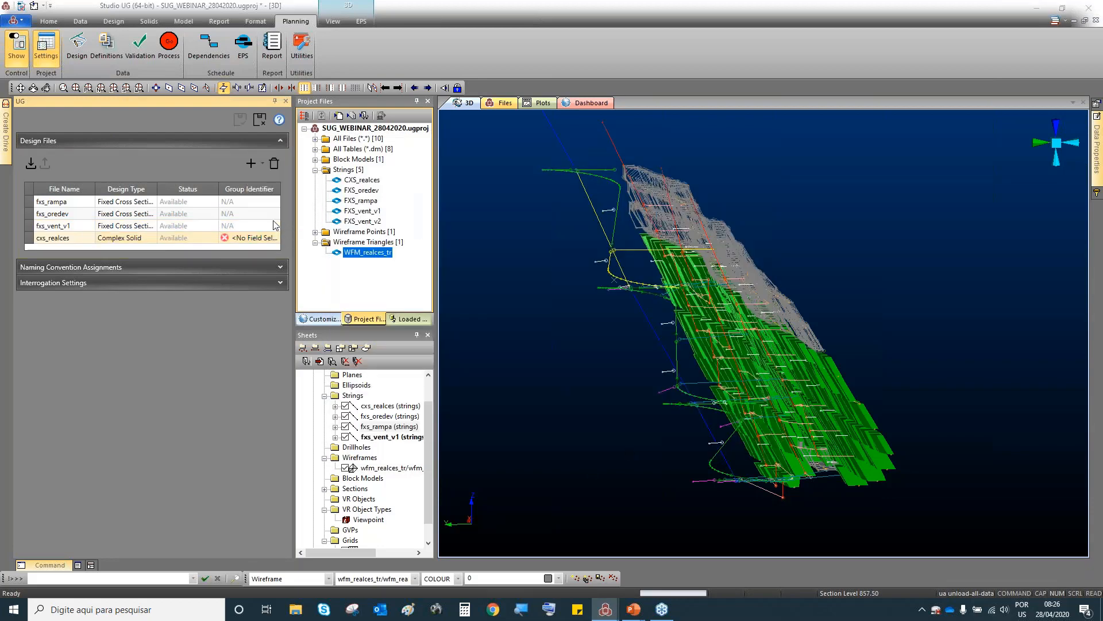
pyautogui.click(419, 198)
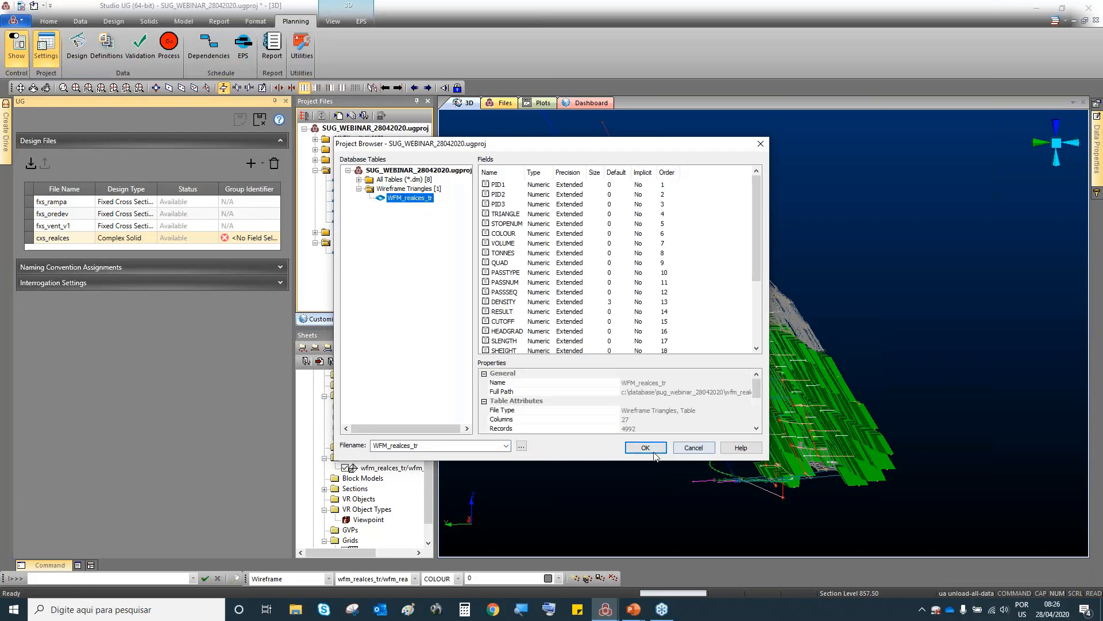
pyautogui.click(646, 447)
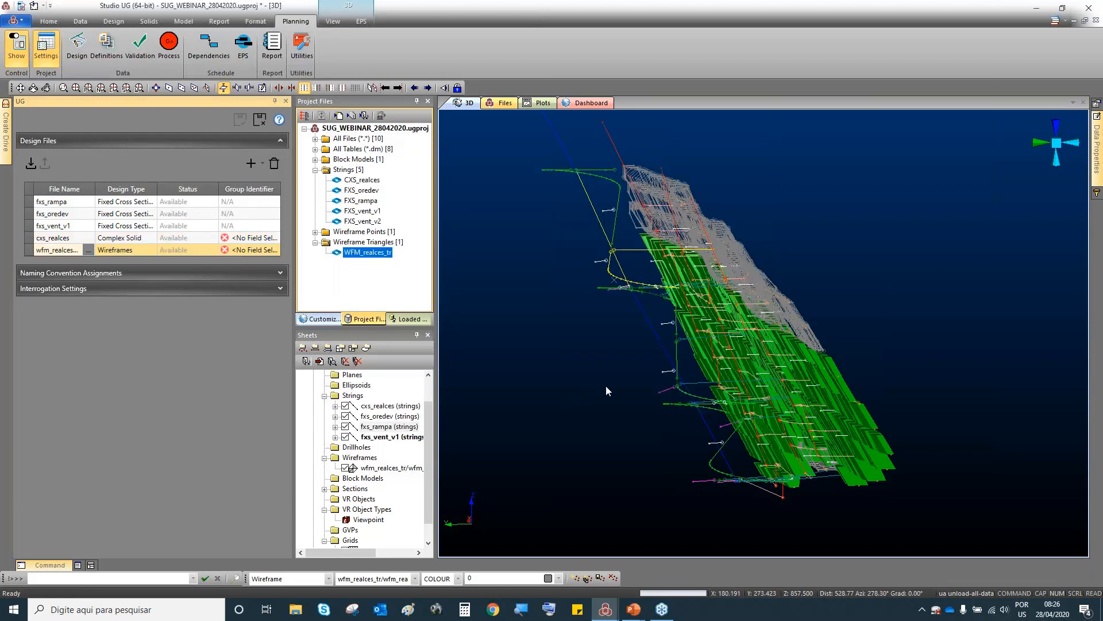
# Examine the individual stope solids up close from the front, with dynamic querying turned on.
pyautogui.moveTo(657, 381); pyautogui.dragTo(776, 349)
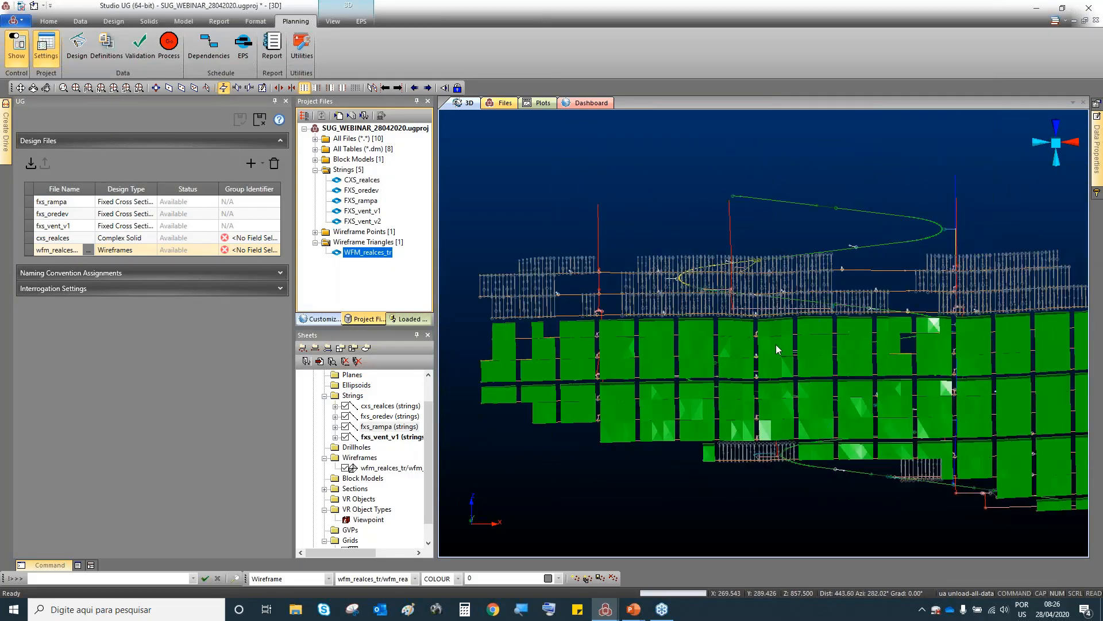
pyautogui.moveTo(776, 349); pyautogui.dragTo(714, 287, button='middle')
pyautogui.scroll(1, 652, 370)
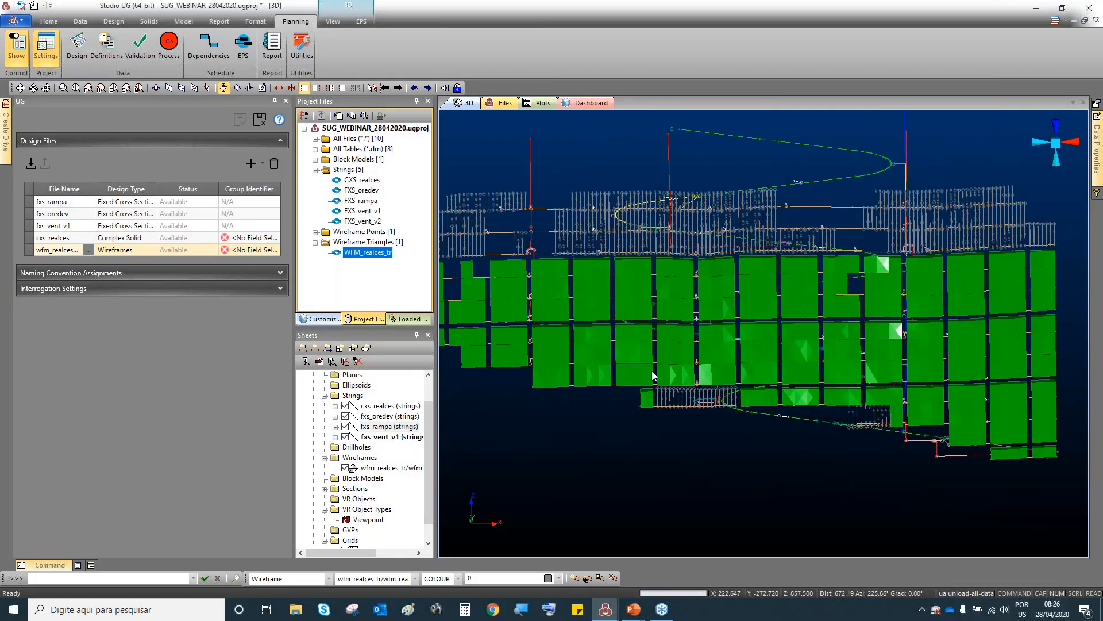
pyautogui.scroll(6, 586, 260)
pyautogui.scroll(4, 572, 273)
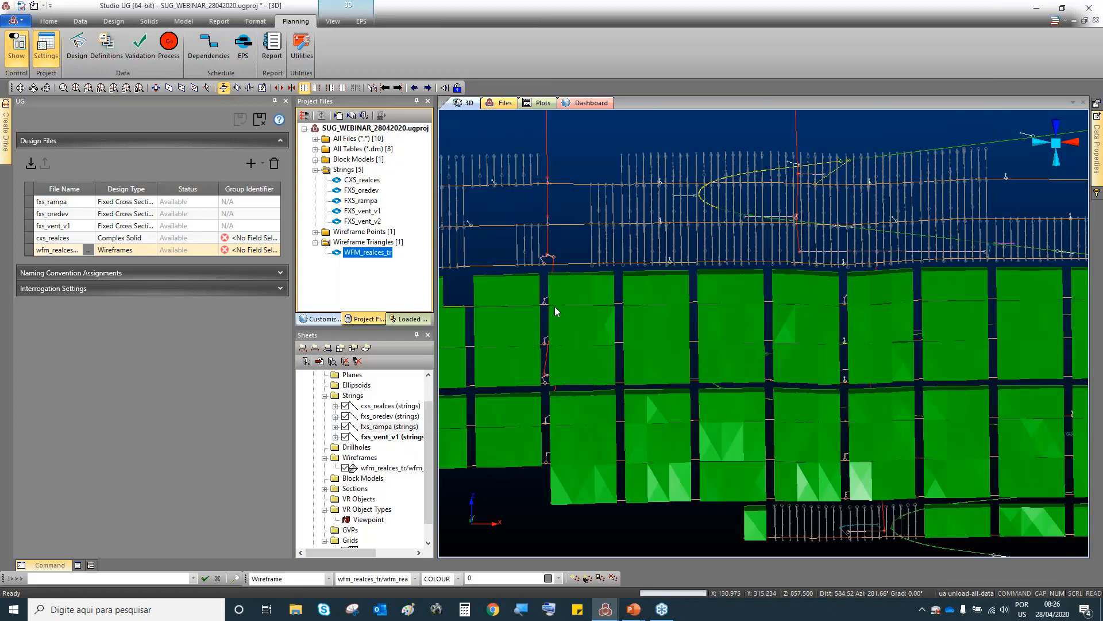
pyautogui.scroll(2, 551, 310)
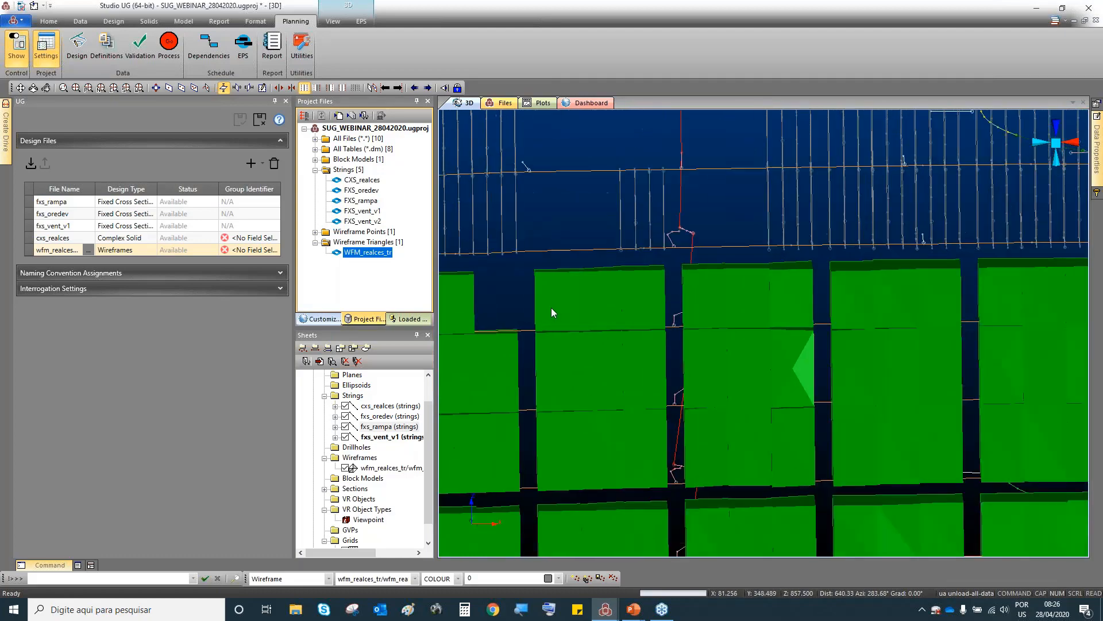
pyautogui.click(61, 22)
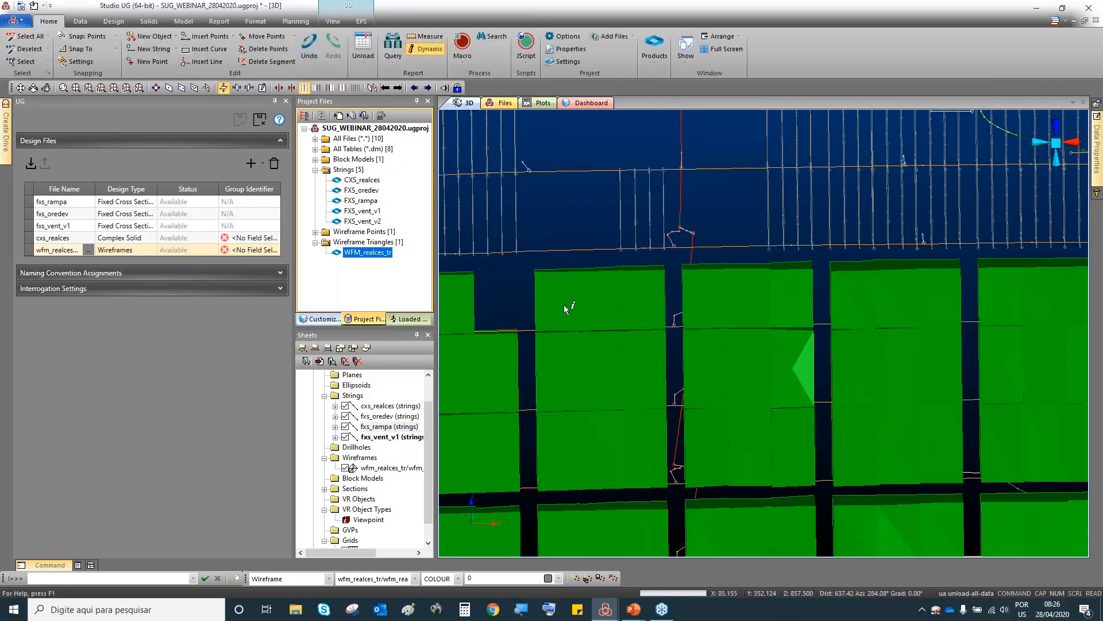
pyautogui.moveTo(556, 298)
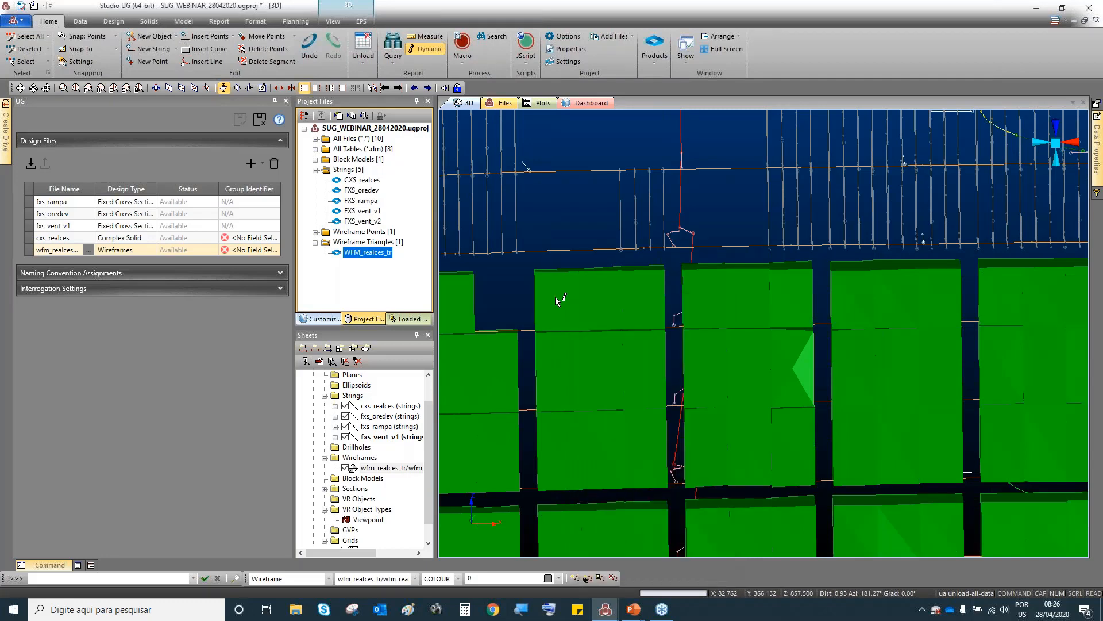
pyautogui.scroll(-4, 555, 297)
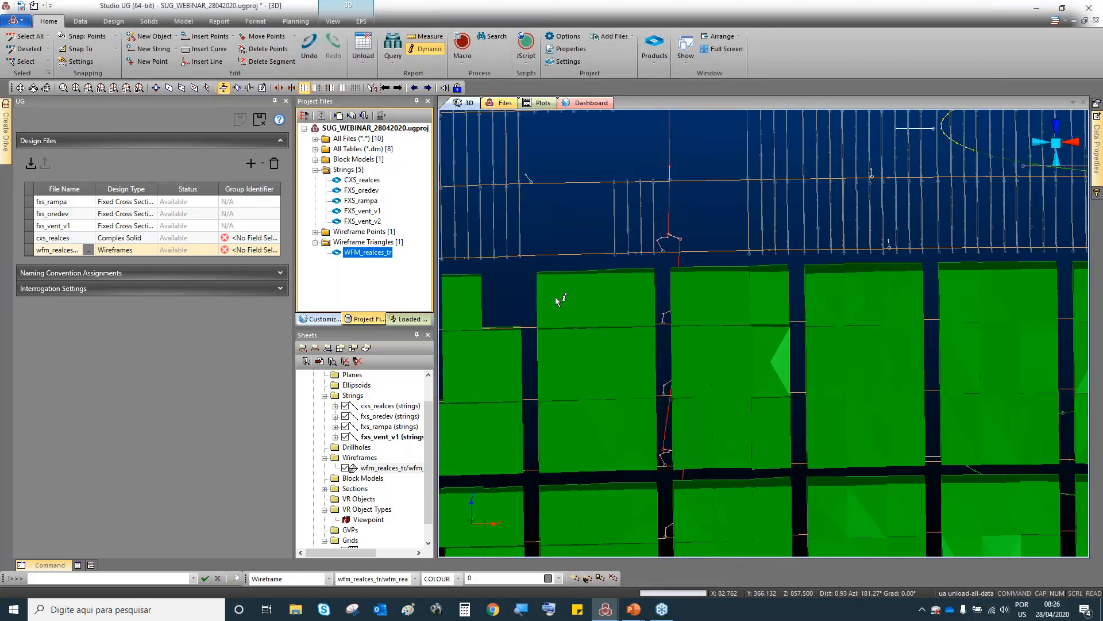
pyautogui.scroll(-2, 712, 305)
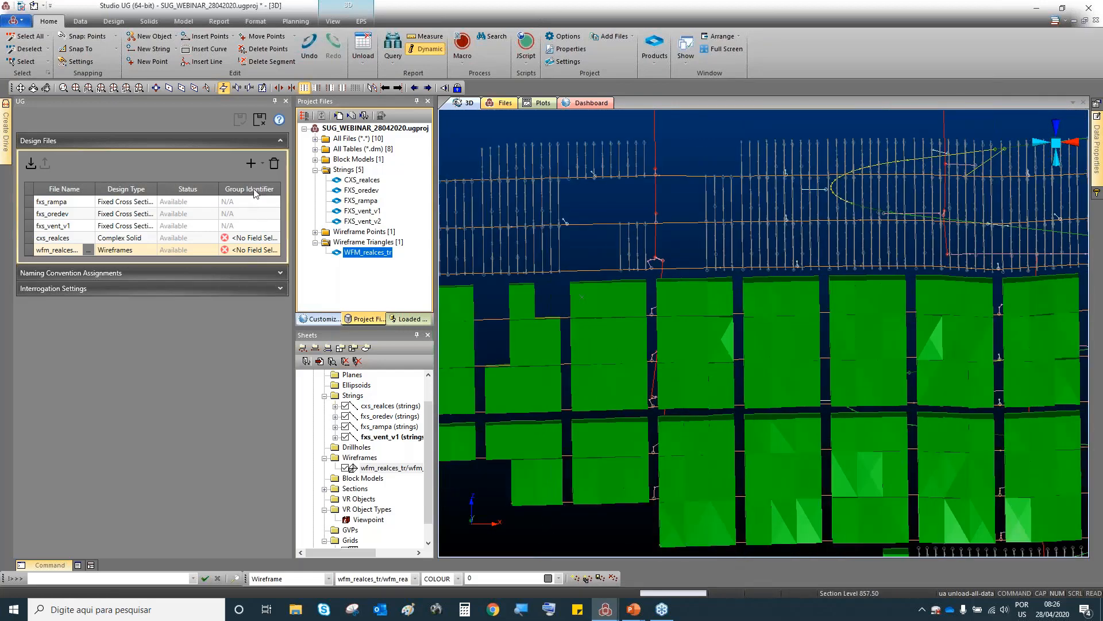
# Set STOPENUM as the group identifier for the cxs_realces and wfm_realces_tr design files.
pyautogui.click(257, 237)
pyautogui.click(239, 319)
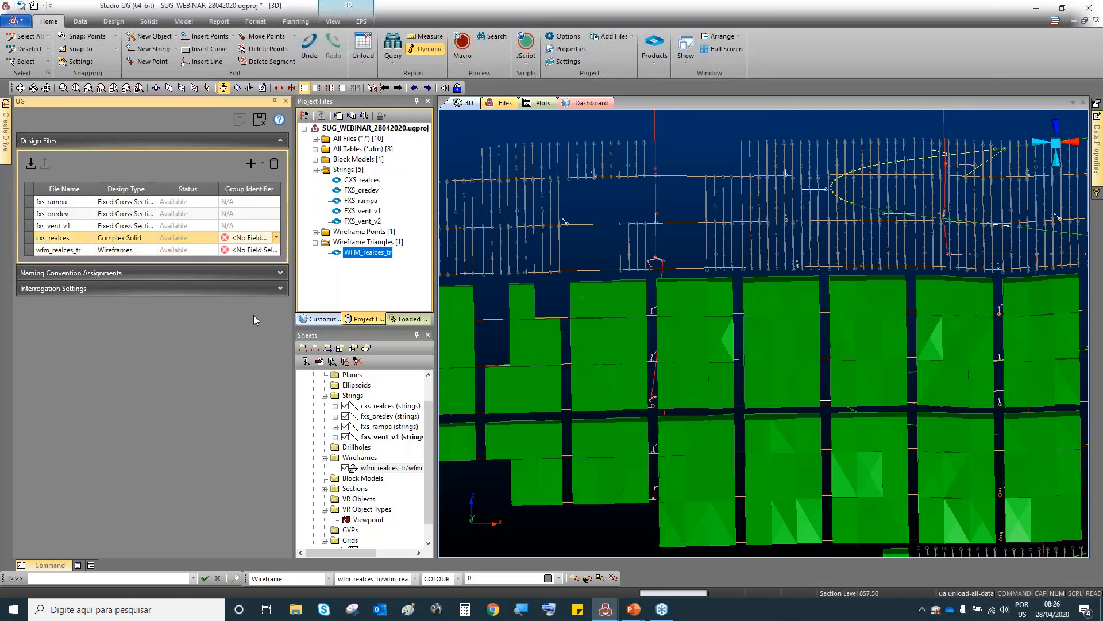
pyautogui.click(273, 250)
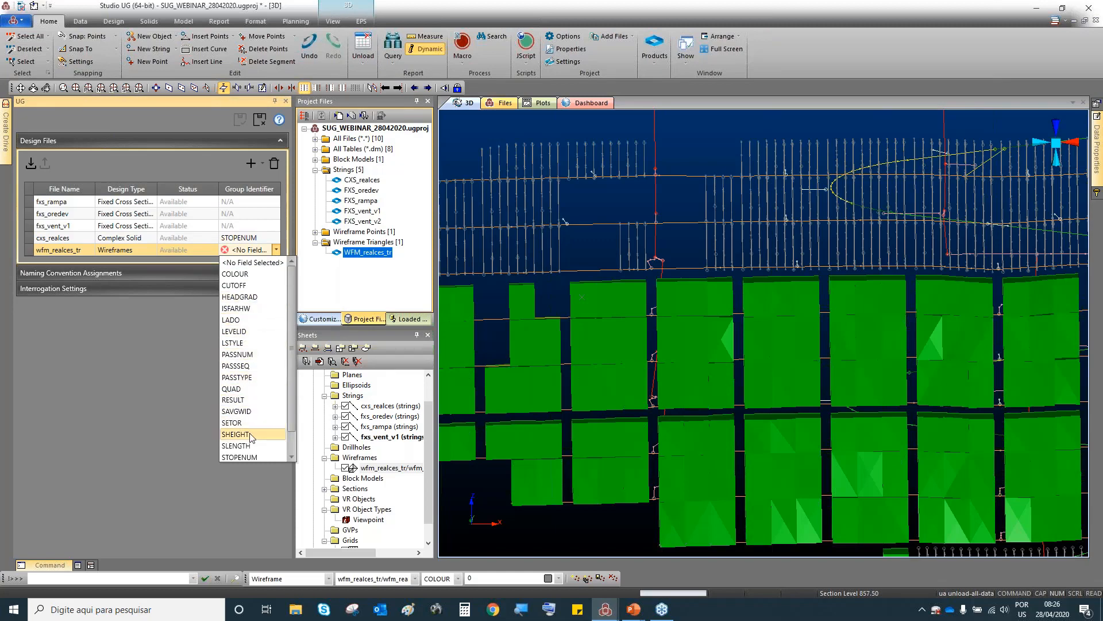
pyautogui.click(249, 456)
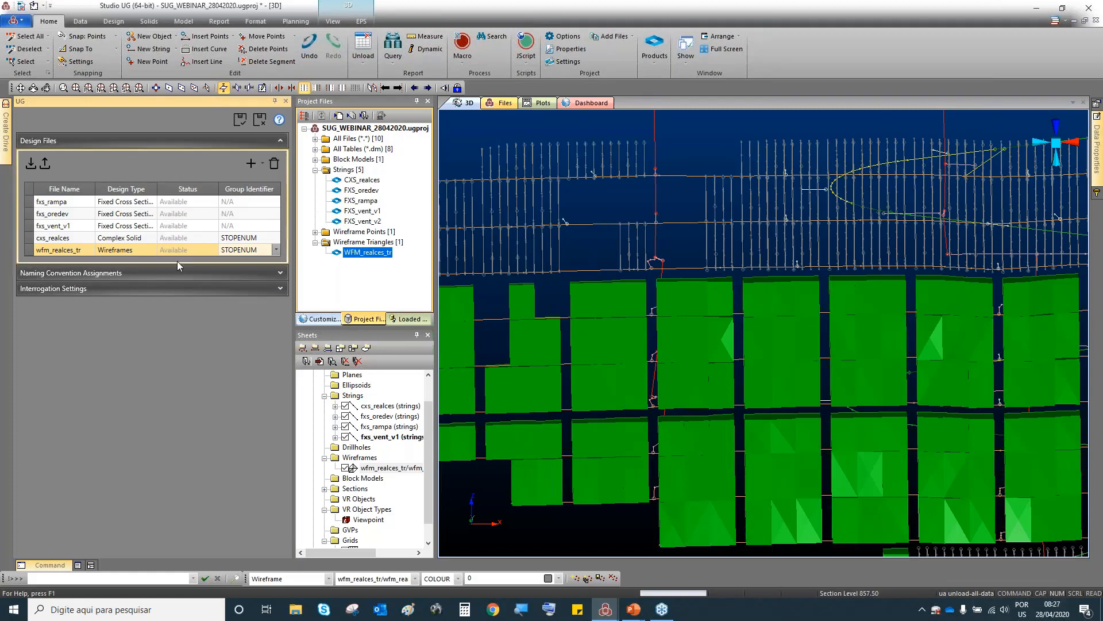
# Create a naming convention filter named REALCES with the condition DES_TYPE = CXS.
pyautogui.click(160, 272)
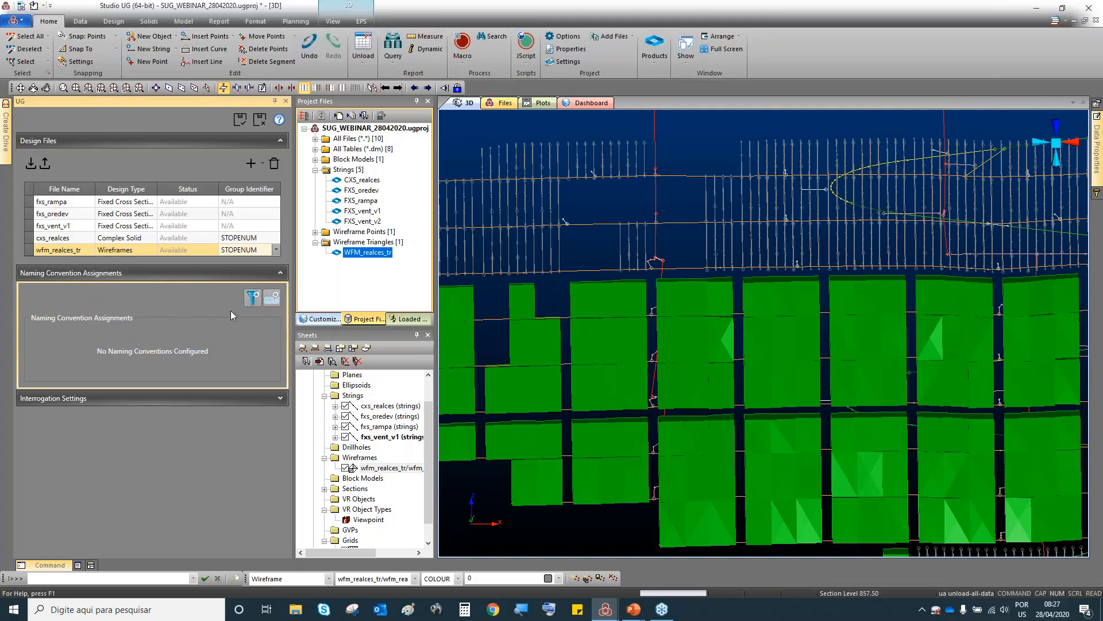
pyautogui.click(252, 297)
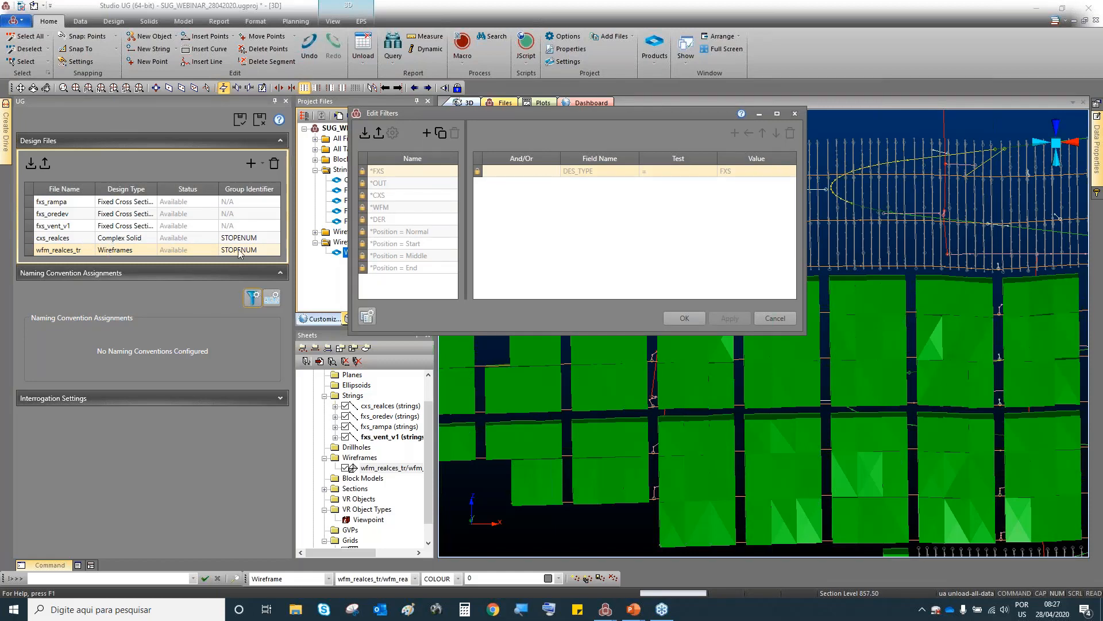
pyautogui.click(427, 133)
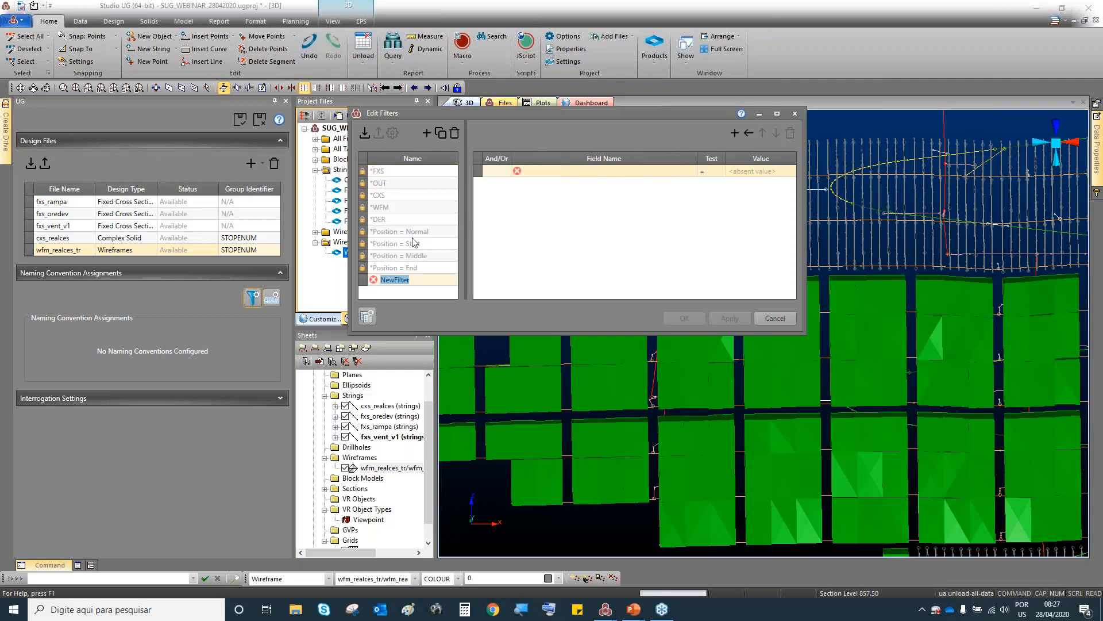
pyautogui.write('REALCES')
pyautogui.click(569, 172)
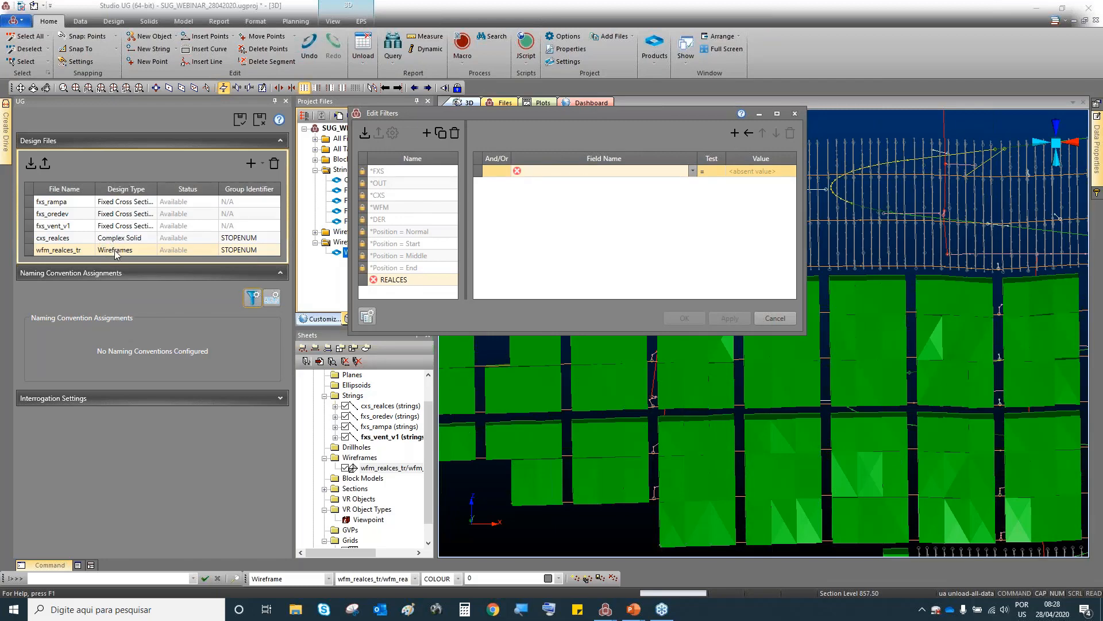
pyautogui.click(692, 171)
pyautogui.click(553, 263)
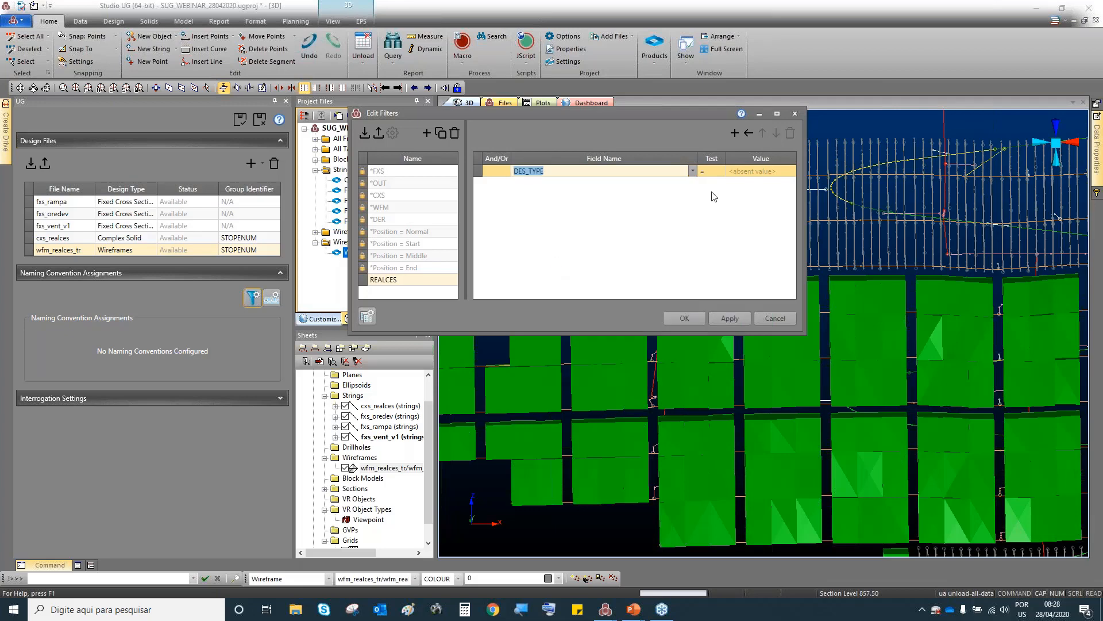
pyautogui.click(738, 173)
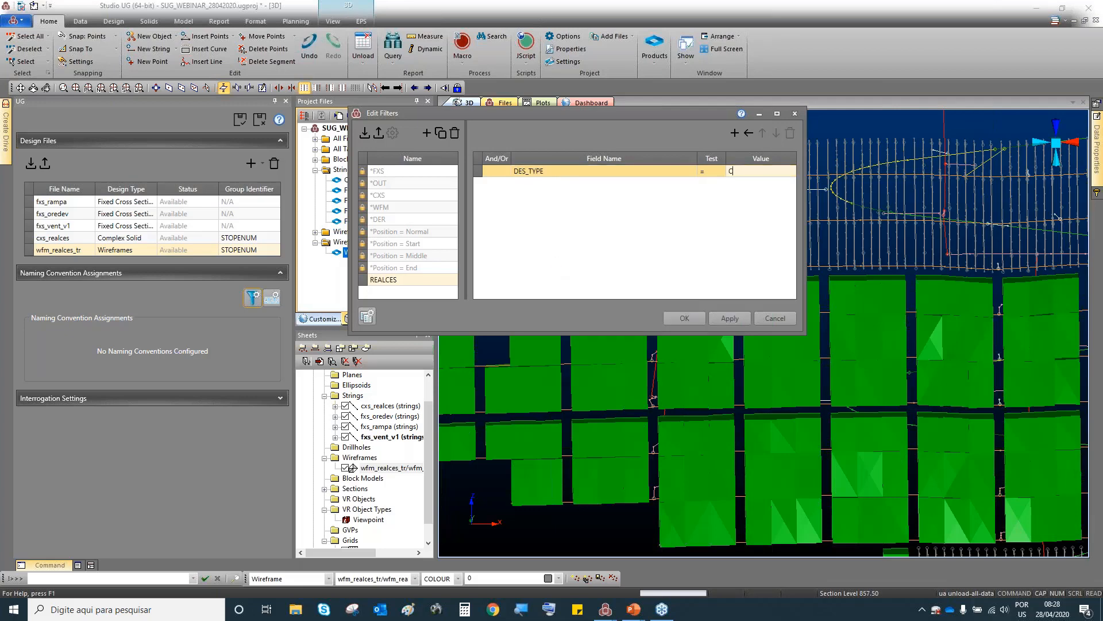
# Add a second condition, And DES_TYPE = WFM, to the REALCES filter.
pyautogui.click(734, 132)
pyautogui.click(561, 185)
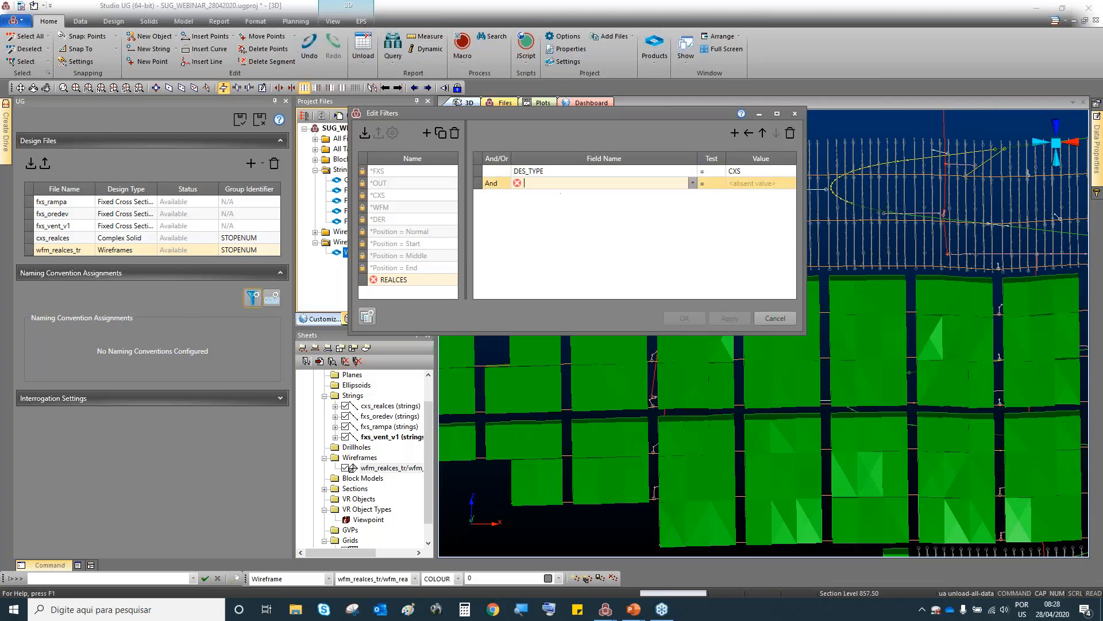
pyautogui.click(692, 184)
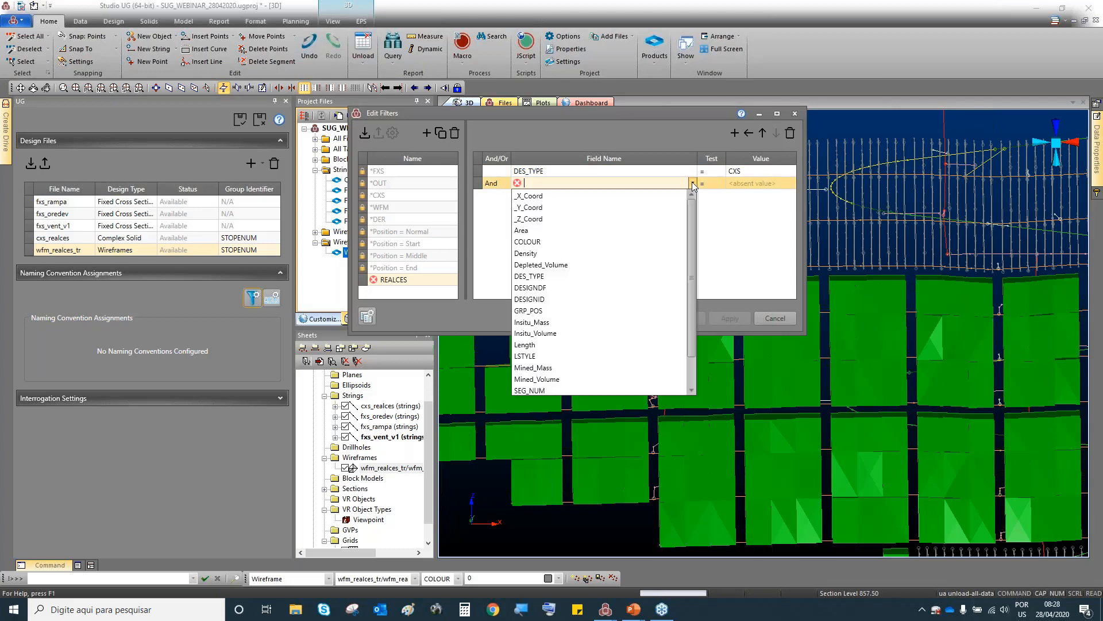
pyautogui.click(551, 276)
pyautogui.click(744, 183)
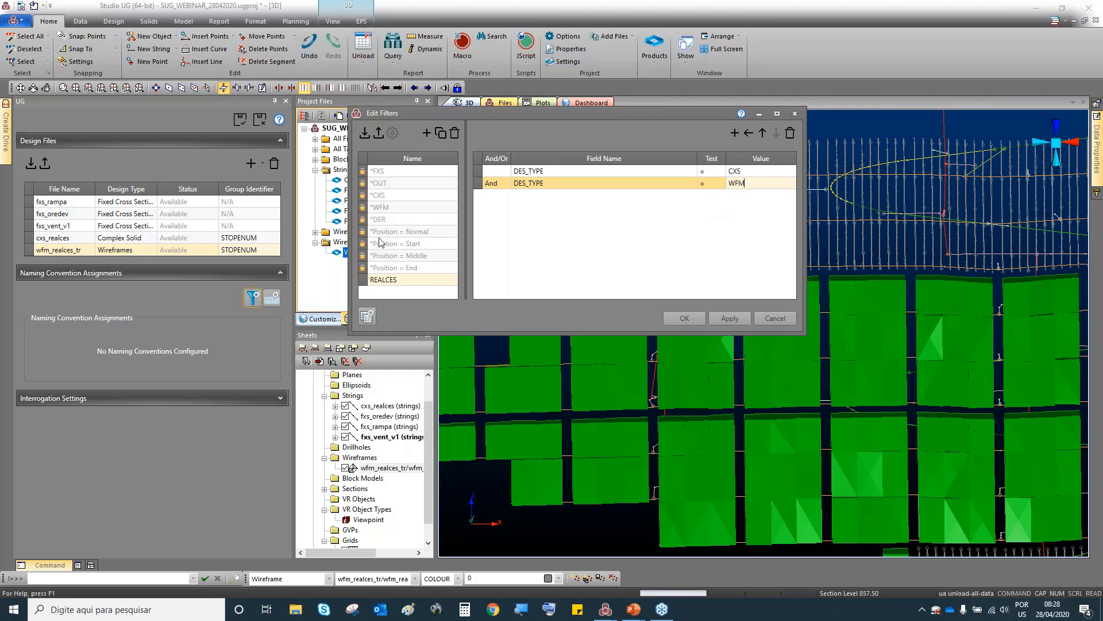
# Compare the REALCES filter with the built-in *WFM and *CXS filters and save it.
pyautogui.click(384, 208)
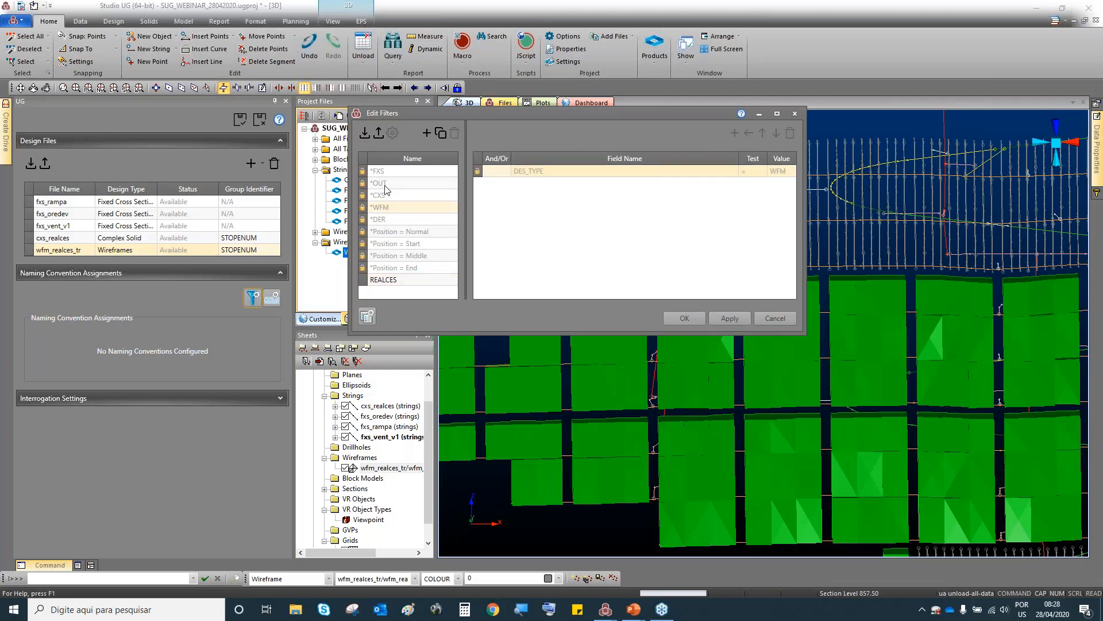
pyautogui.click(386, 195)
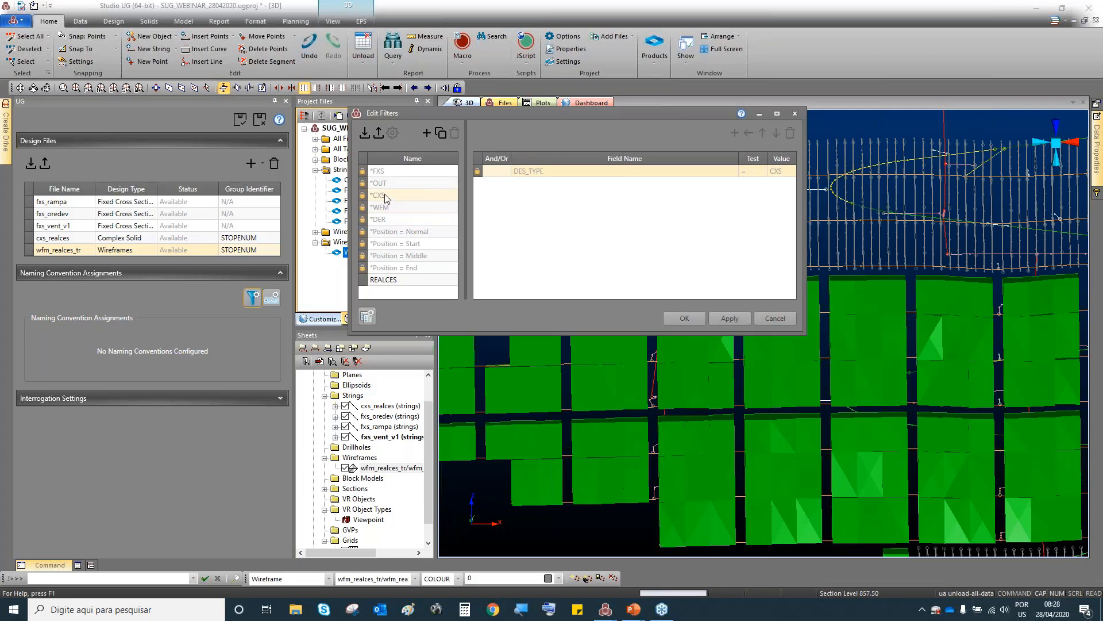
pyautogui.click(386, 208)
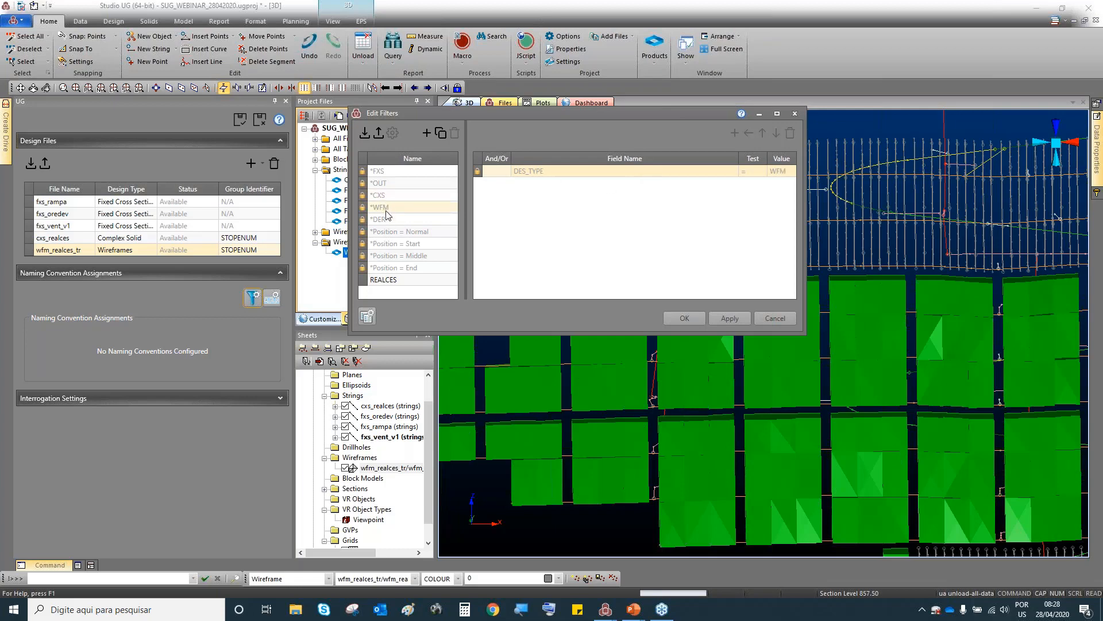
pyautogui.click(395, 281)
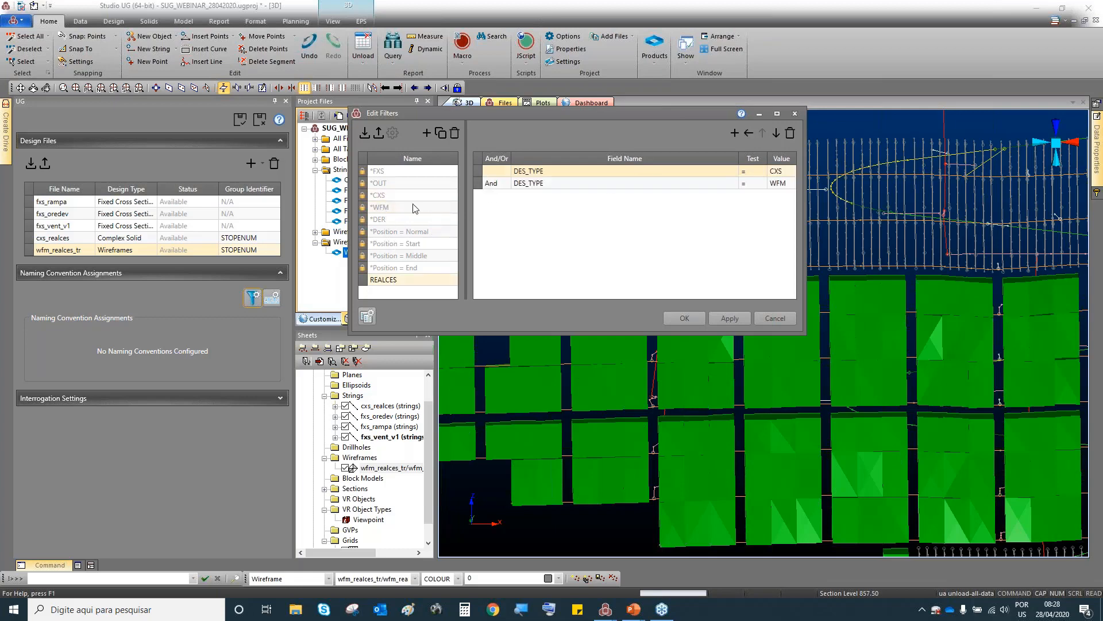
pyautogui.click(720, 320)
pyautogui.click(670, 318)
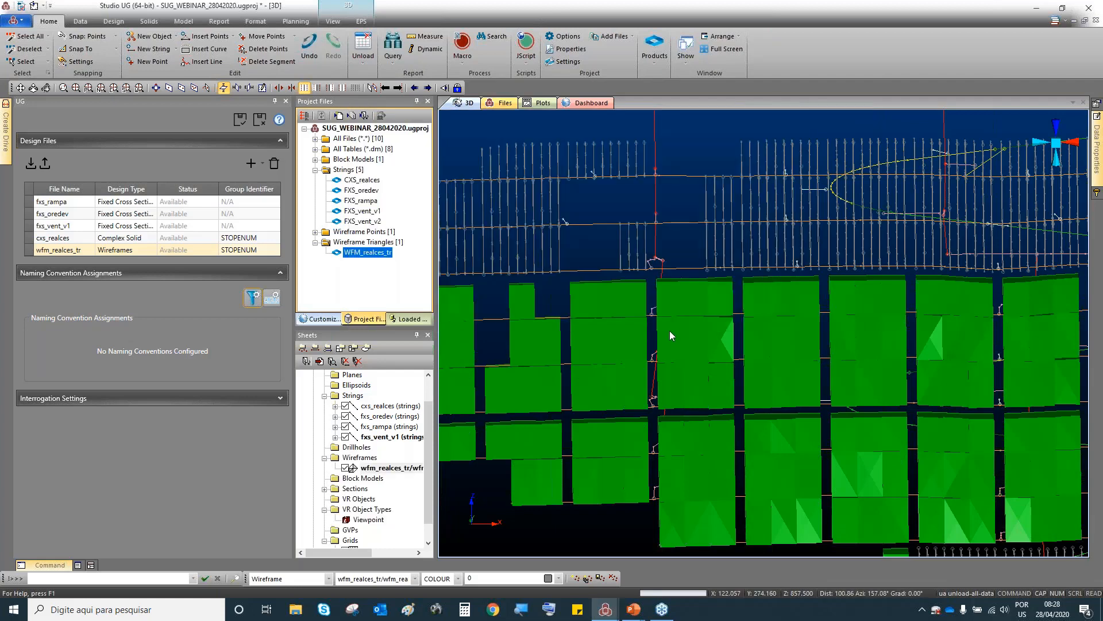
# Switch from the naming convention assignments to the interrogation settings and unload all data from the 3D view.
pyautogui.click(123, 272)
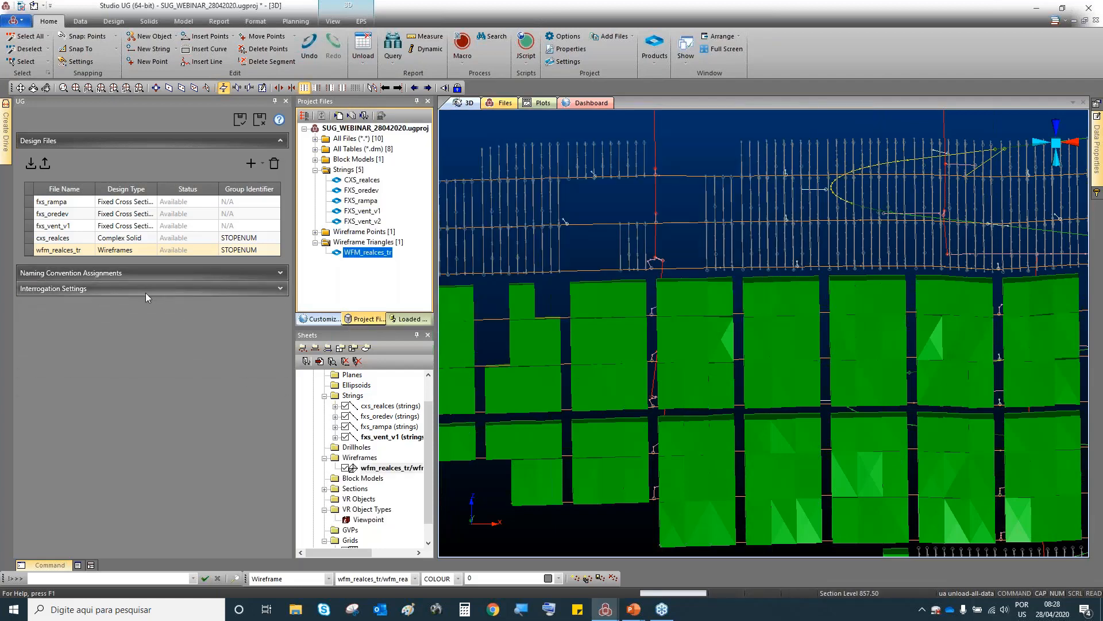
pyautogui.click(146, 289)
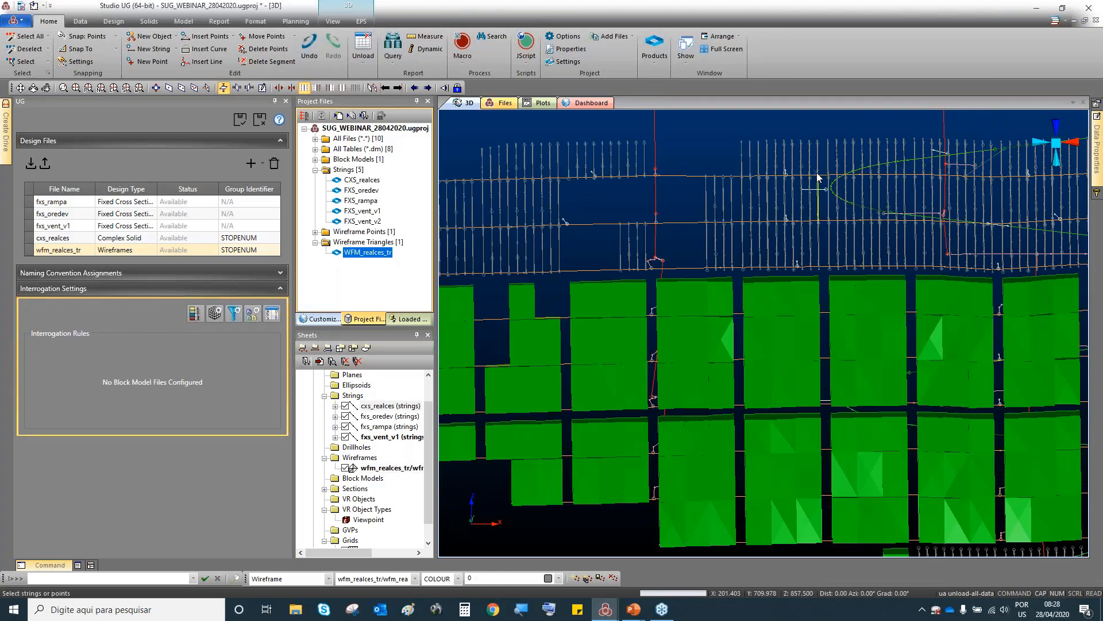
pyautogui.press('u')
pyautogui.press('a')
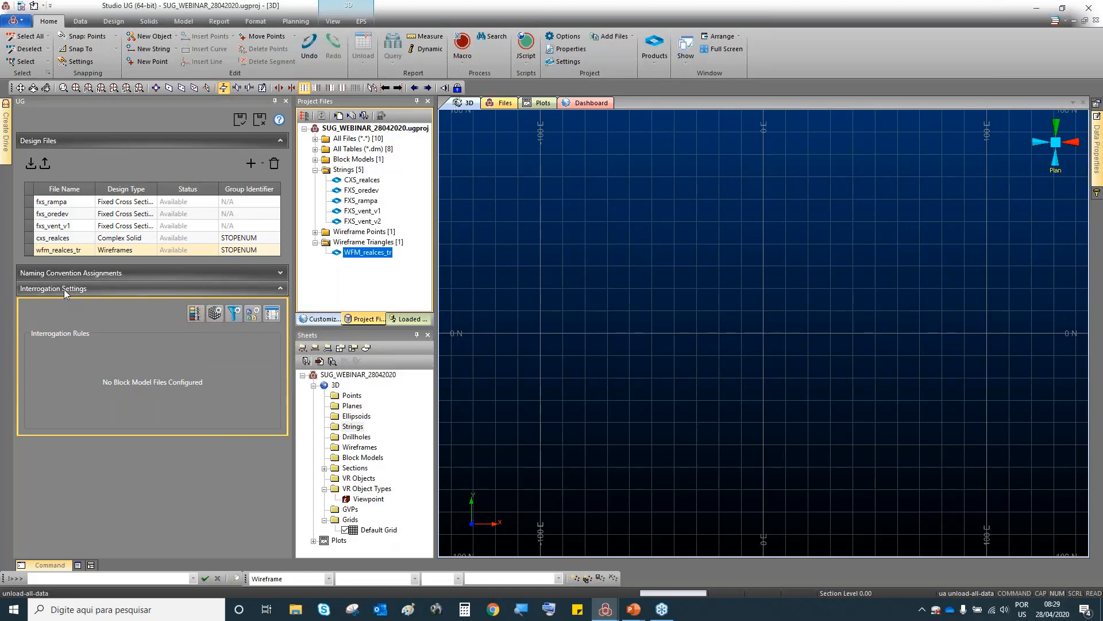
# Add the BM_CAT block model to the interrogation settings' block model files.
pyautogui.click(215, 313)
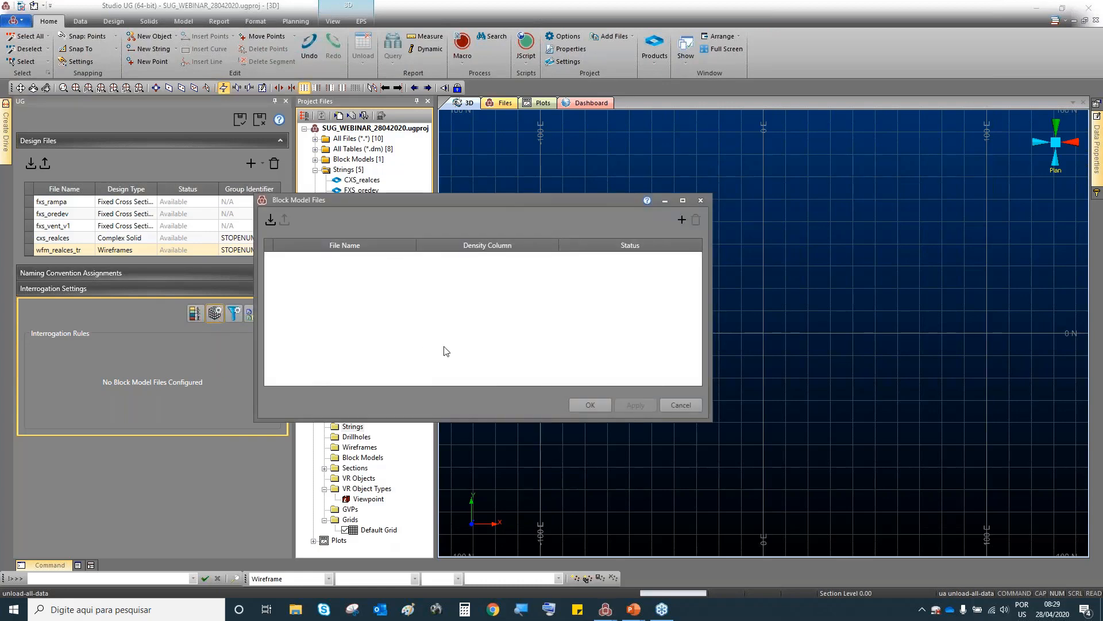
pyautogui.click(682, 220)
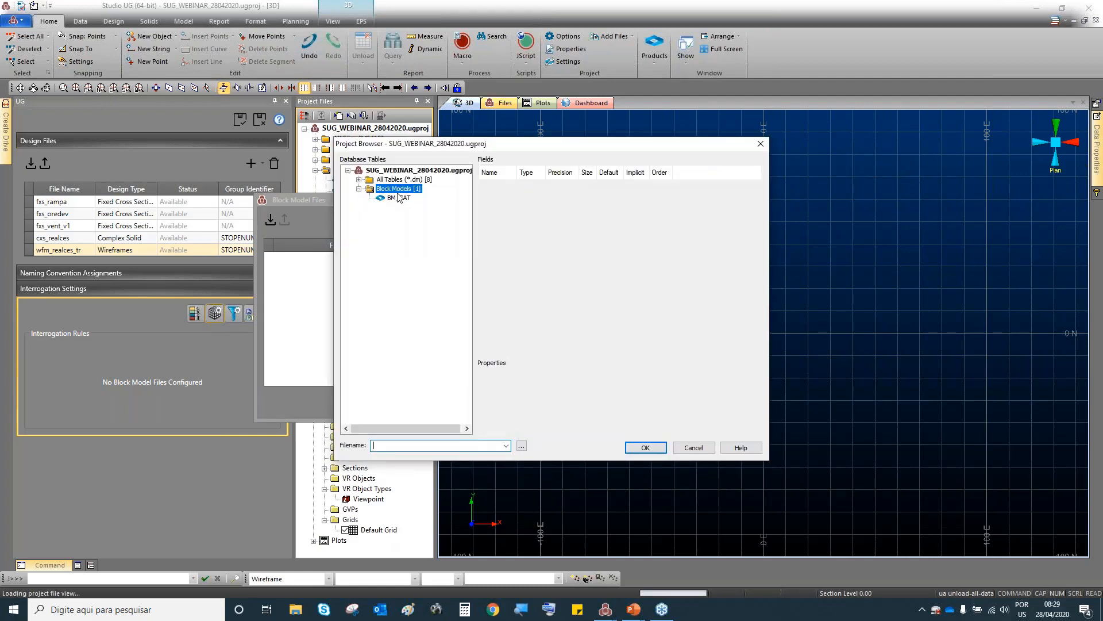
pyautogui.click(399, 198)
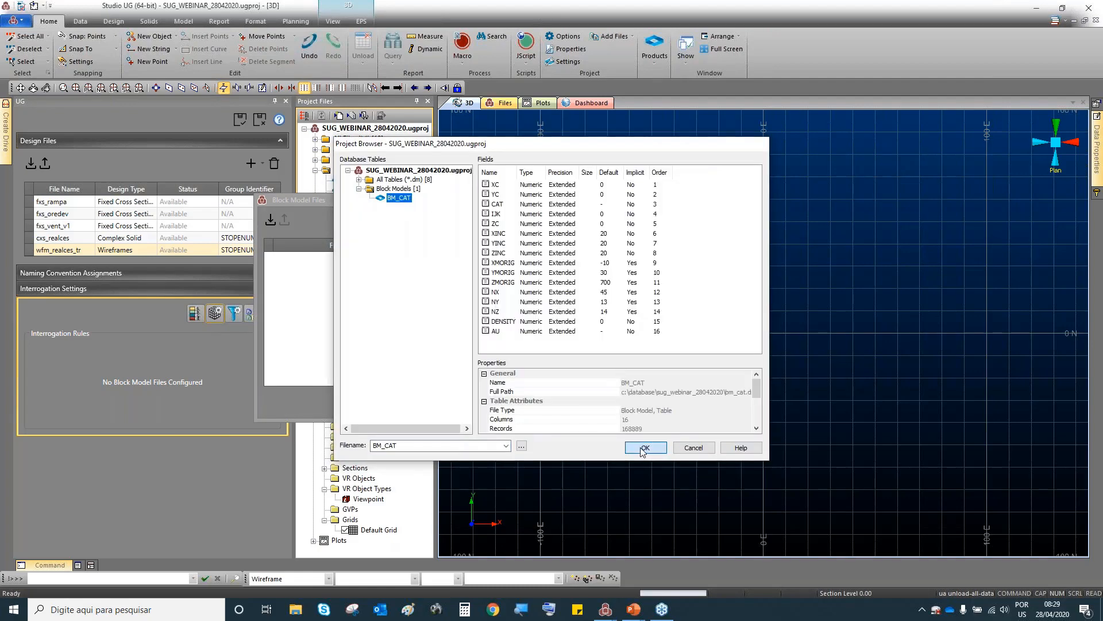
pyautogui.click(644, 448)
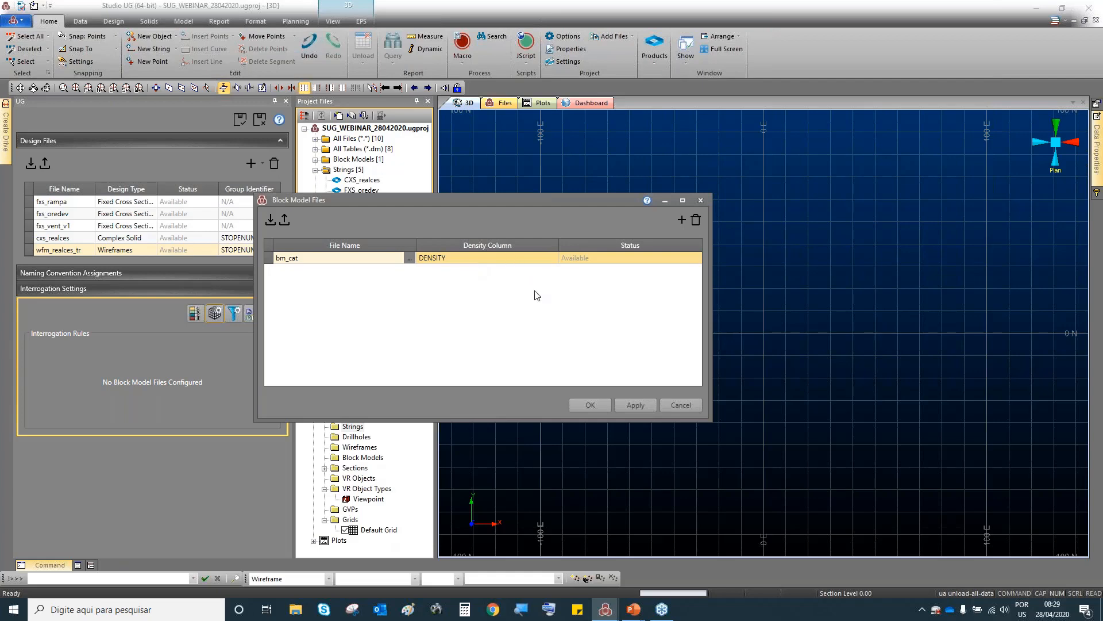
pyautogui.click(635, 404)
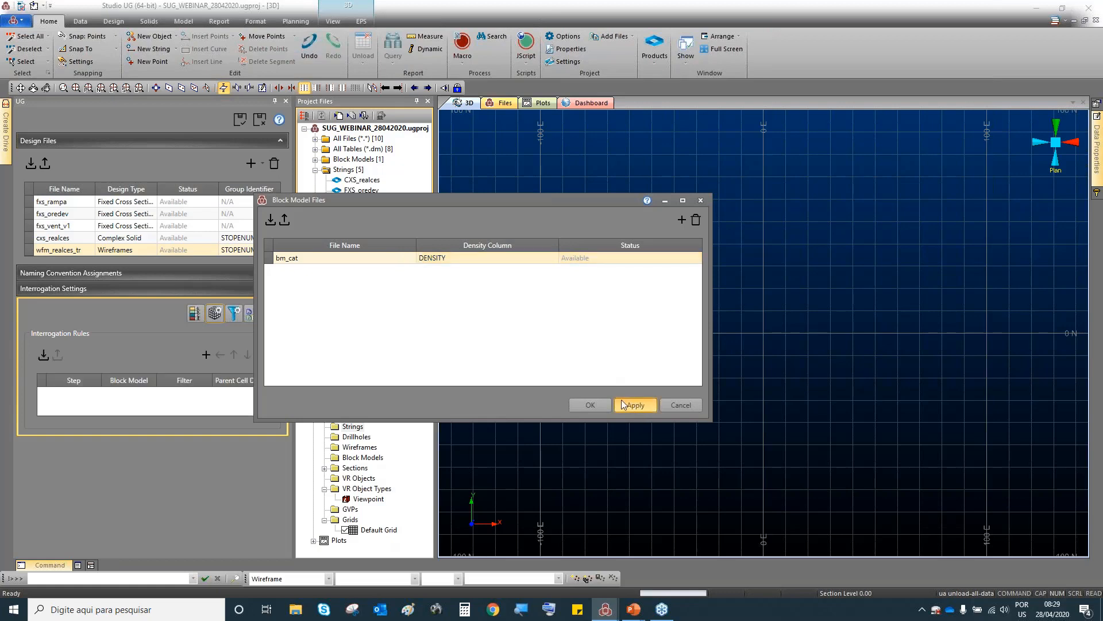
pyautogui.click(584, 404)
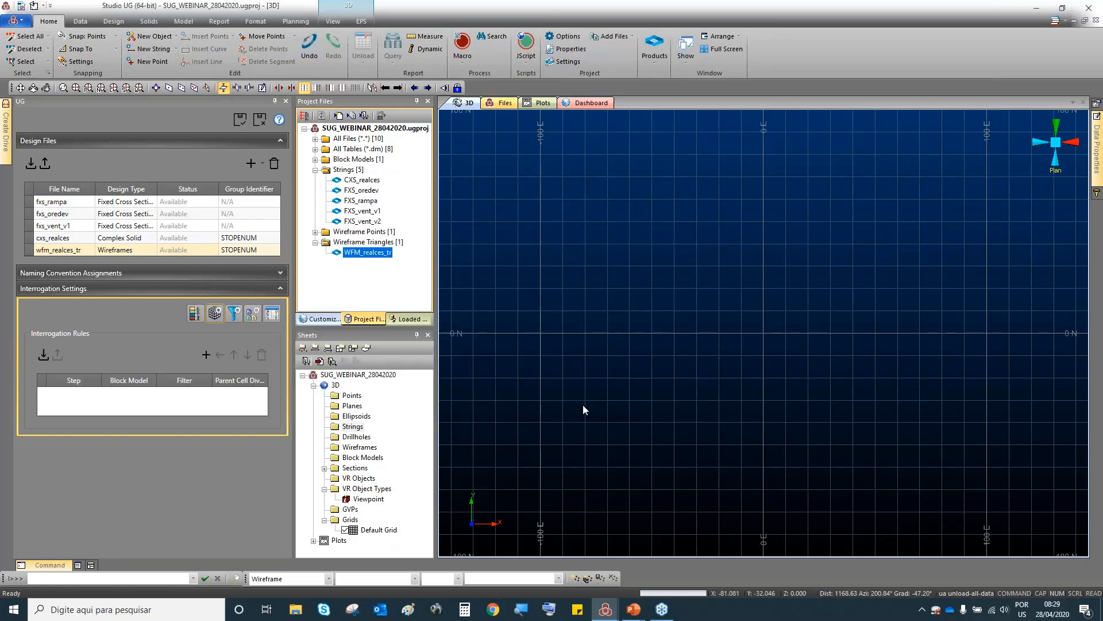
# Generate an evaluated property for the AU field of the block model.
pyautogui.click(255, 315)
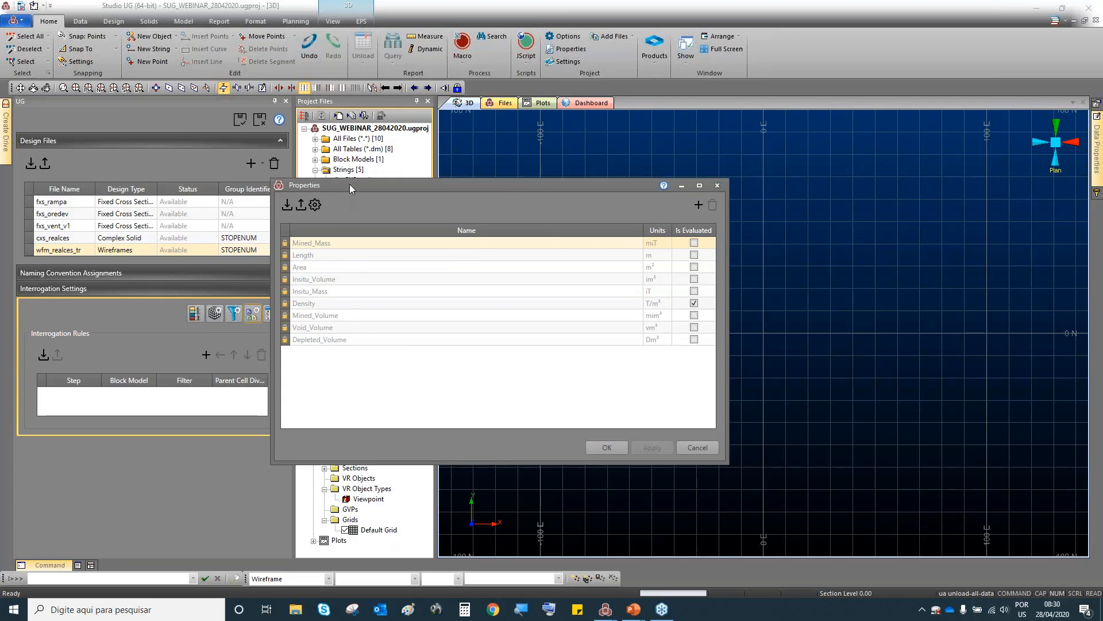
pyautogui.moveTo(350, 184); pyautogui.dragTo(535, 218)
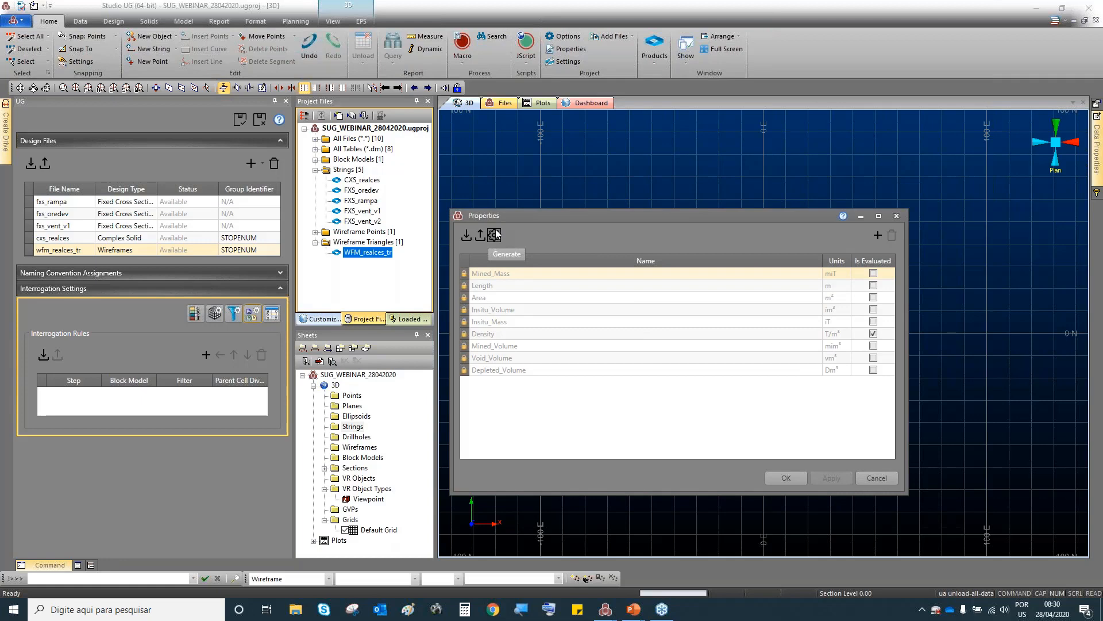
pyautogui.click(494, 235)
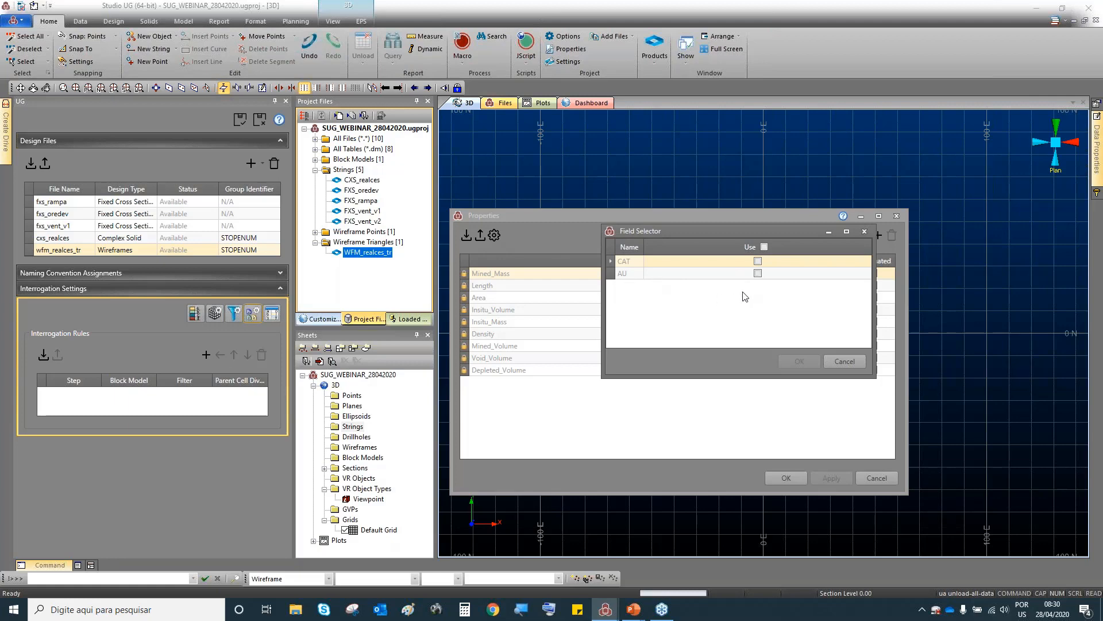
pyautogui.click(759, 275)
pyautogui.click(801, 360)
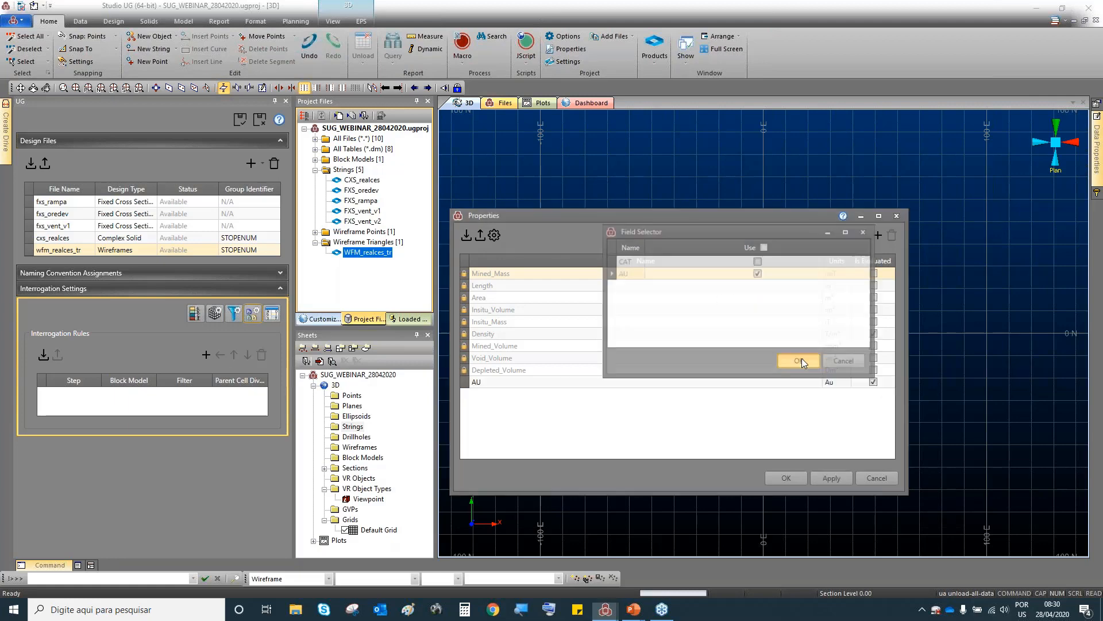
# Set the AU property's units to g/t and apply the property settings.
pyautogui.click(830, 384)
pyautogui.write('g/t')
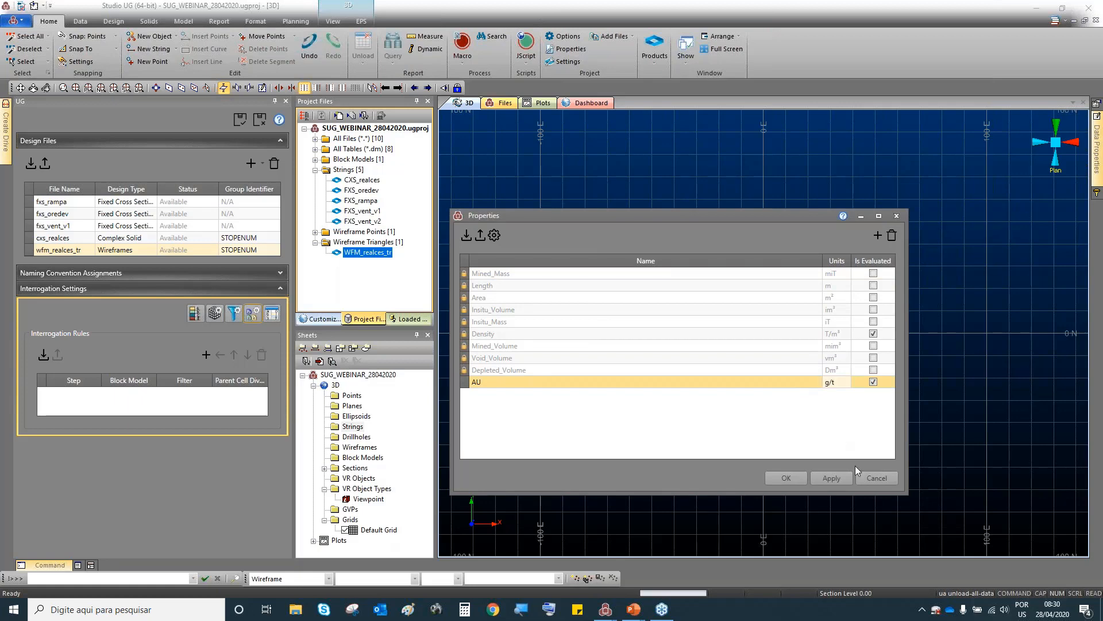
pyautogui.click(831, 477)
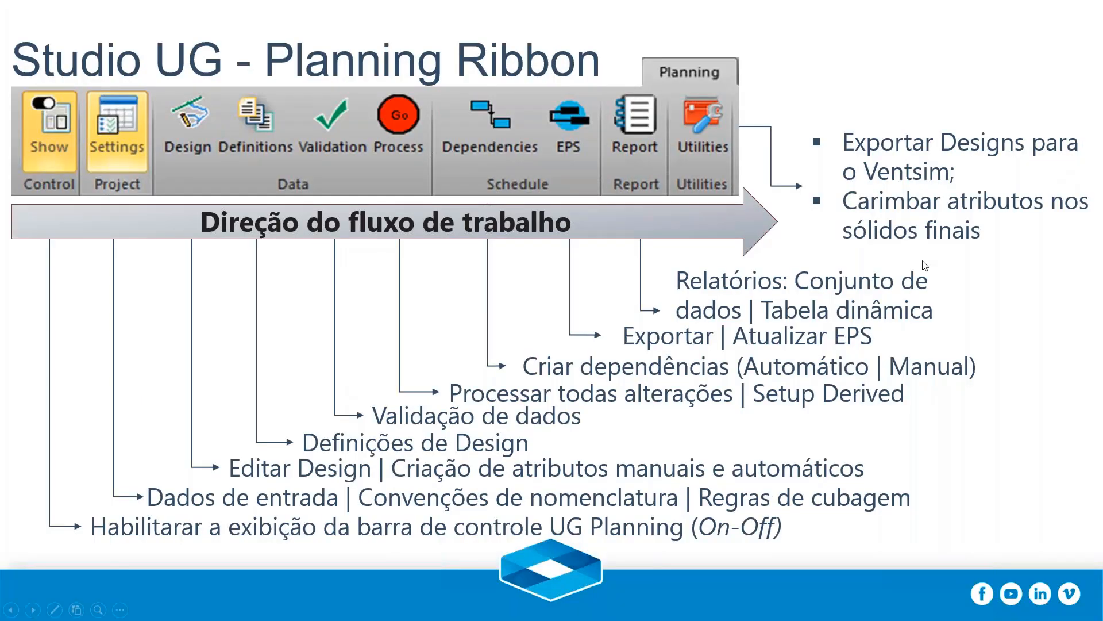
pyautogui.hotkey('alt', 'Tab')
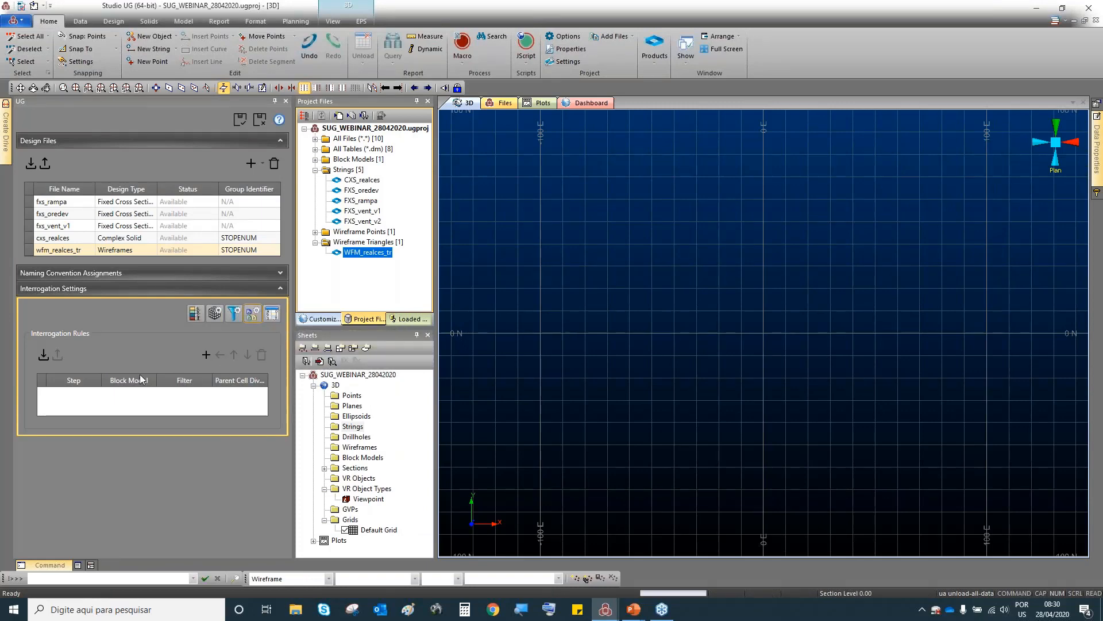
# Name the interrogation default value set default_waste, set its default Density to 3, and apply the default values.
pyautogui.click(273, 313)
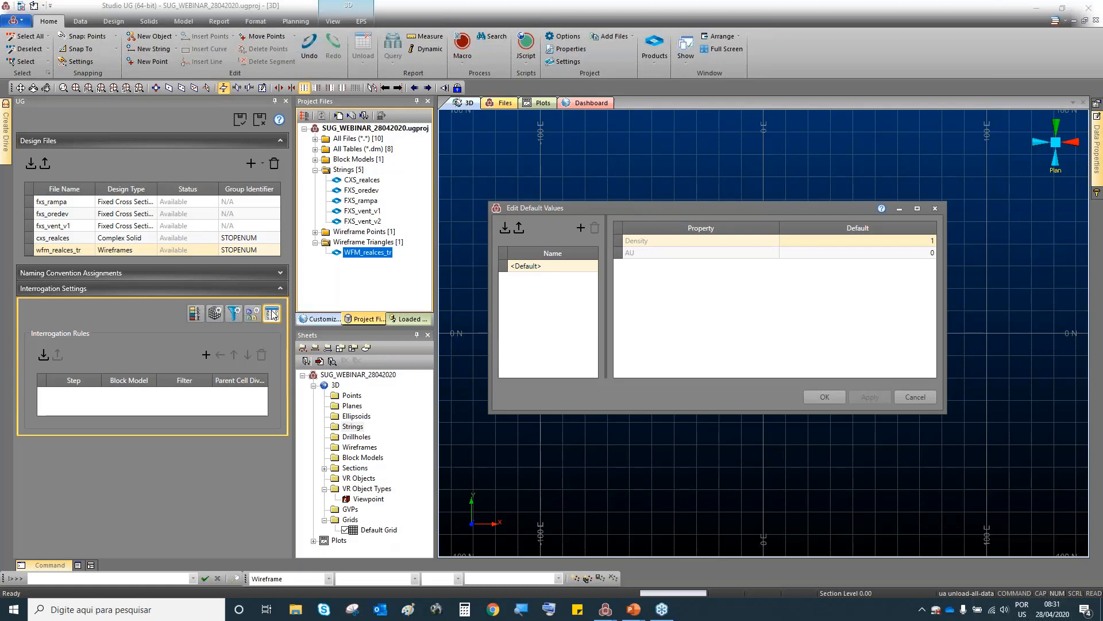
pyautogui.doubleClick(562, 267)
pyautogui.write('de')
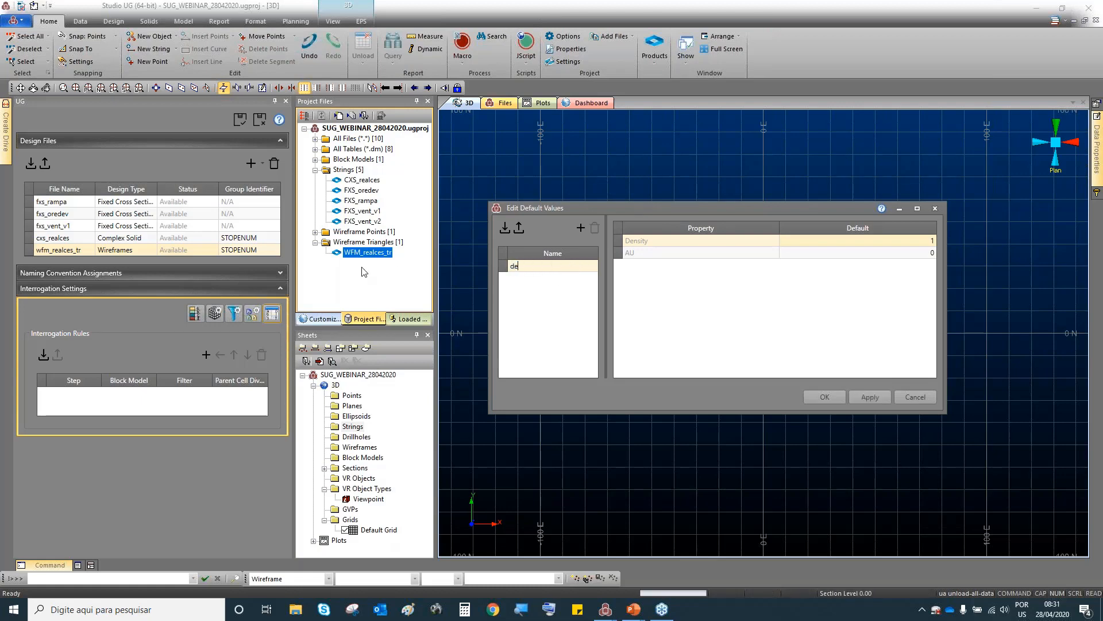
pyautogui.write('fault_waste')
pyautogui.click(870, 246)
pyautogui.write('3.')
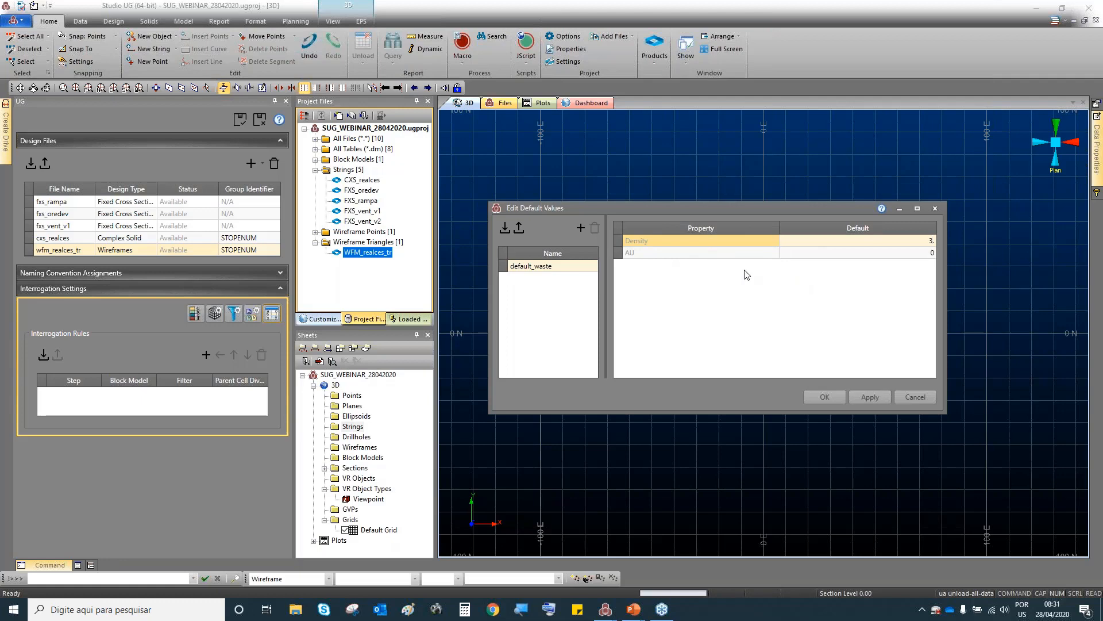
pyautogui.click(869, 397)
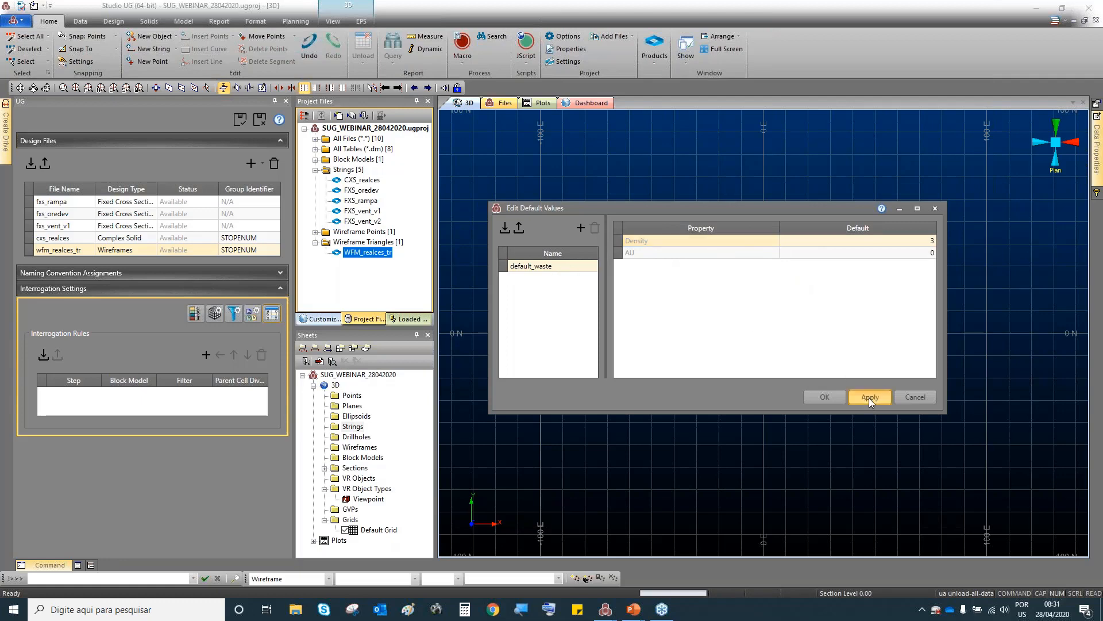
pyautogui.click(824, 397)
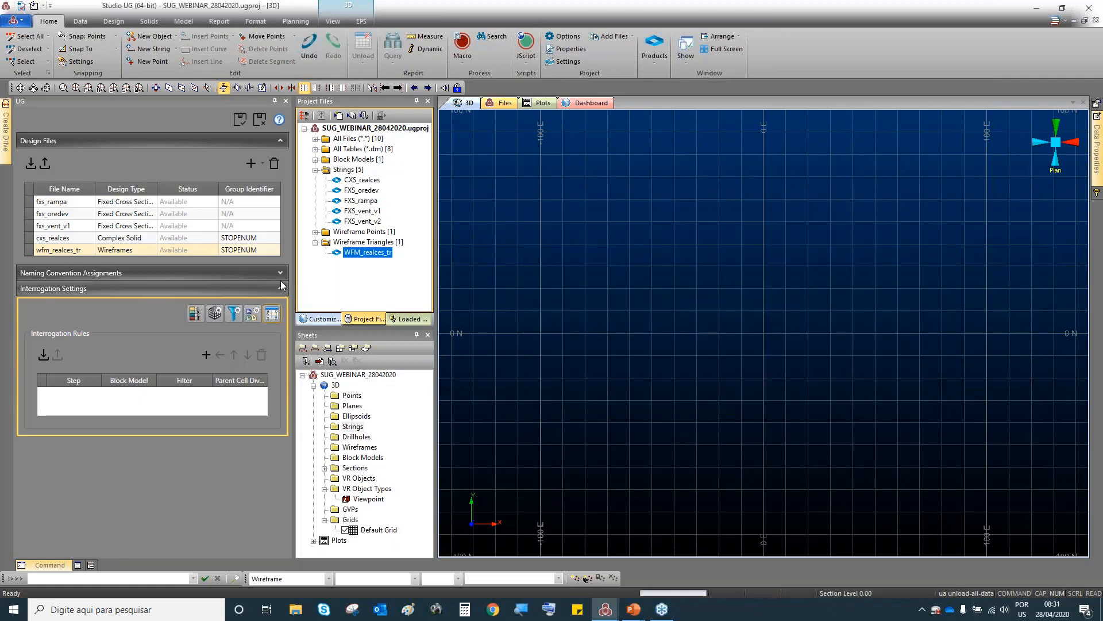
# Add an Evaluate interrogation rule for the bm_cat block model with the *FXS design type filter.
pyautogui.click(206, 354)
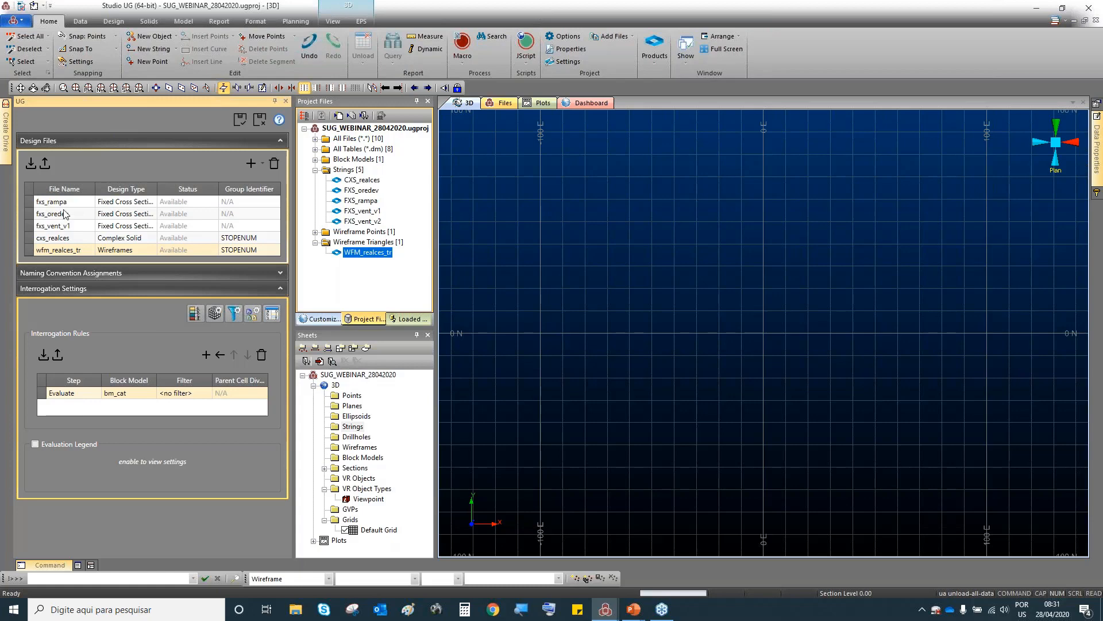
pyautogui.click(175, 392)
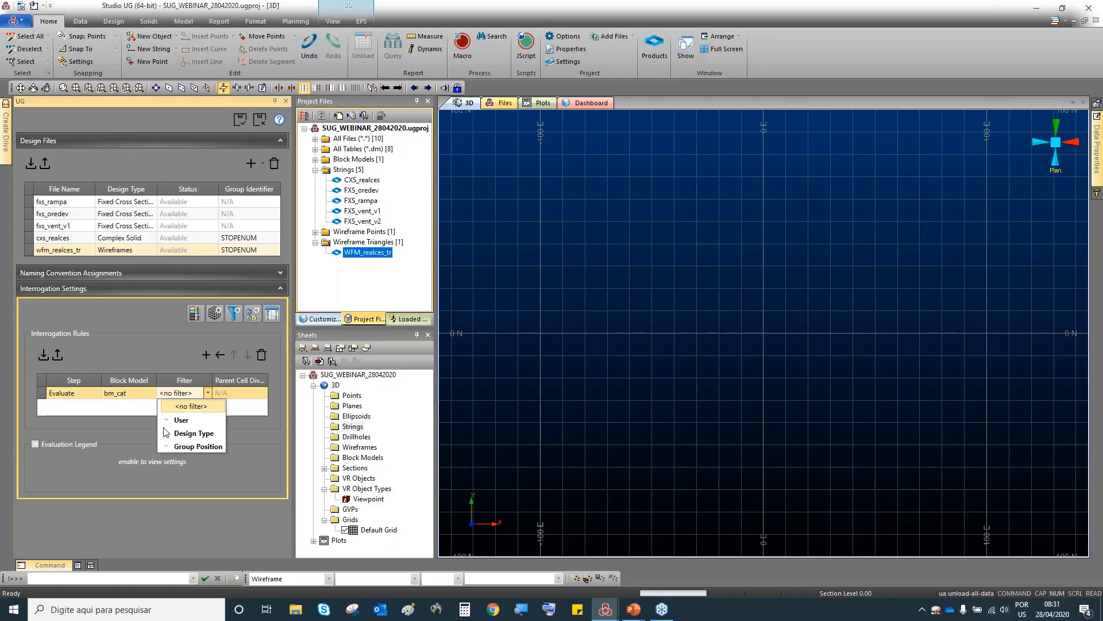
pyautogui.click(124, 394)
pyautogui.click(208, 392)
pyautogui.click(167, 433)
pyautogui.click(190, 447)
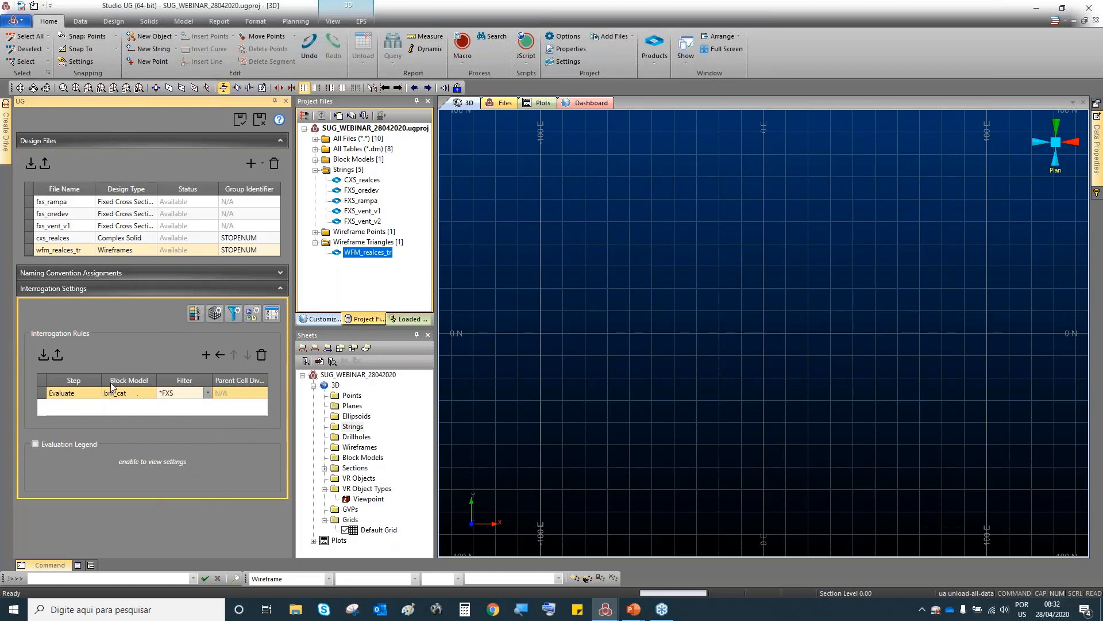
# Add a second Evaluate rule for bm_cat and filter it by the *WFM design type.
pyautogui.click(205, 354)
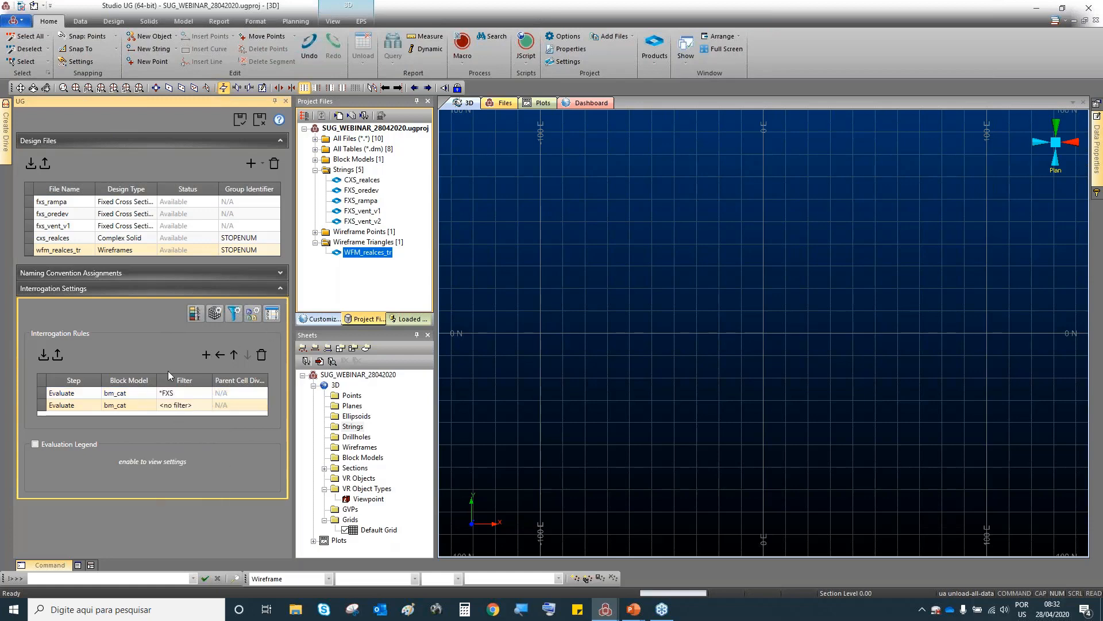
pyautogui.click(171, 405)
pyautogui.click(167, 445)
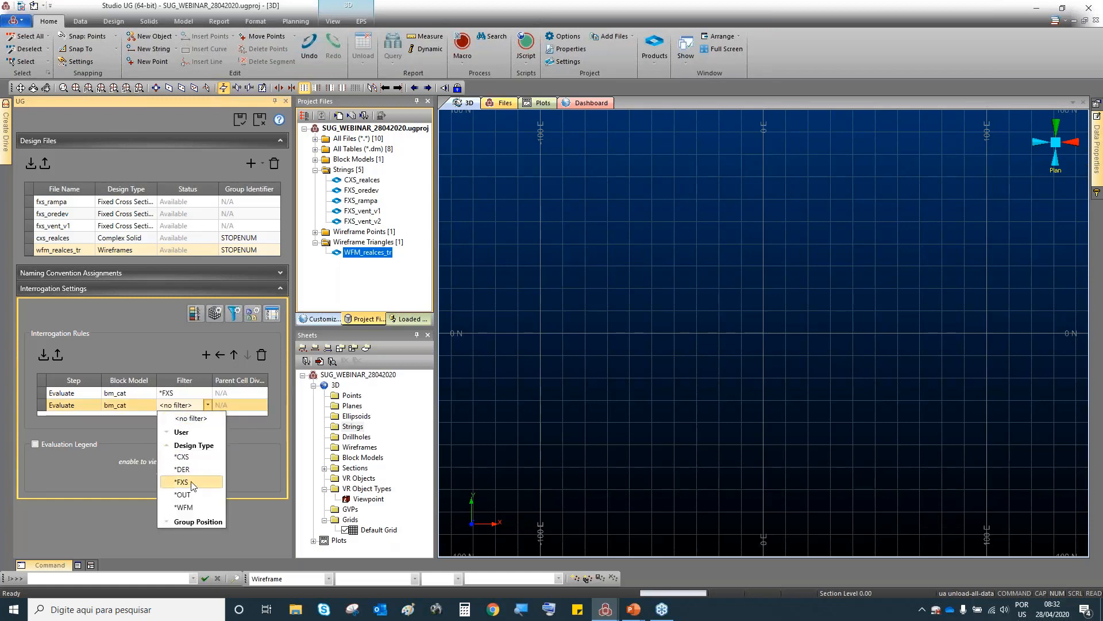
pyautogui.click(191, 508)
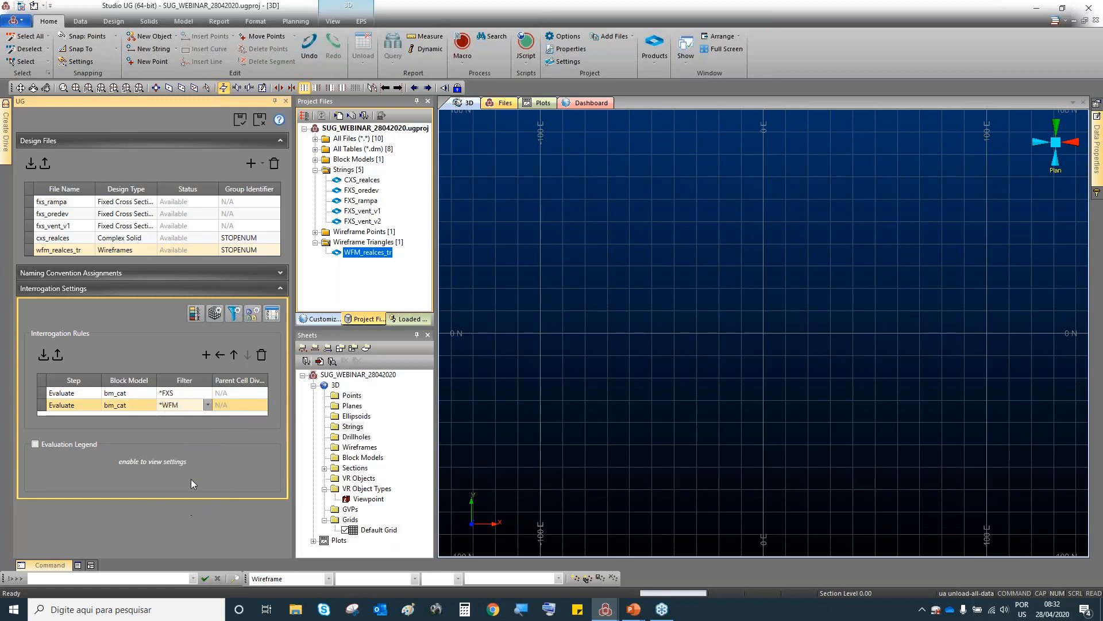
# Add a third Evaluate rule for bm_cat and filter it by the *CXS design type.
pyautogui.click(205, 355)
pyautogui.click(195, 417)
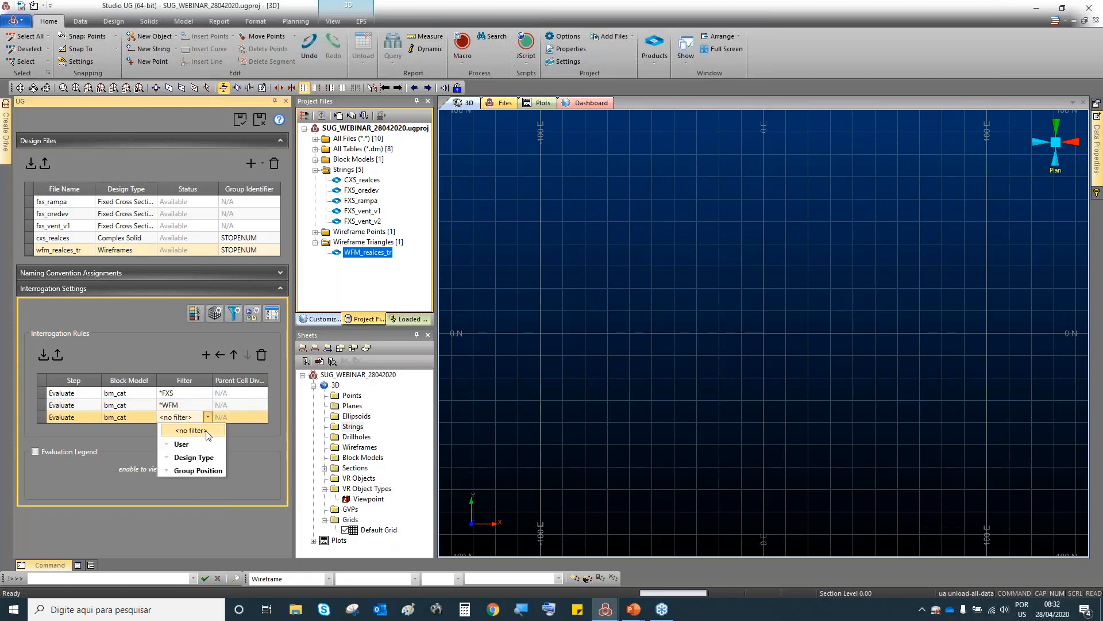
pyautogui.click(171, 458)
pyautogui.click(190, 470)
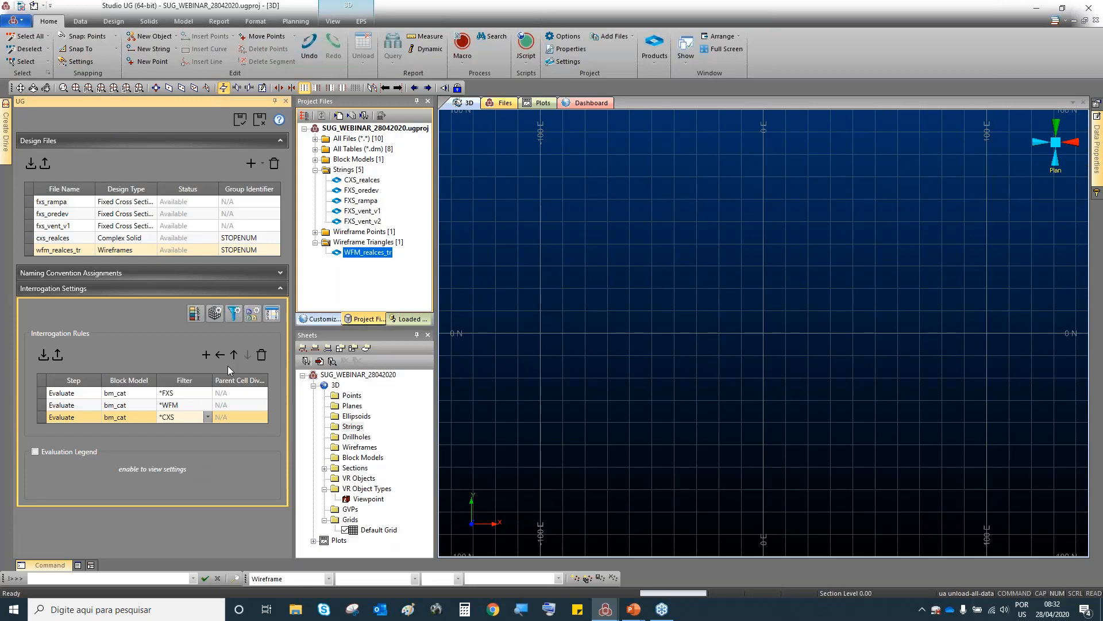
# Switch to the presentation and examine the Interrogation Rules - Deplete slide.
pyautogui.hotkey('alt', 'Tab')
pyautogui.press('Right')
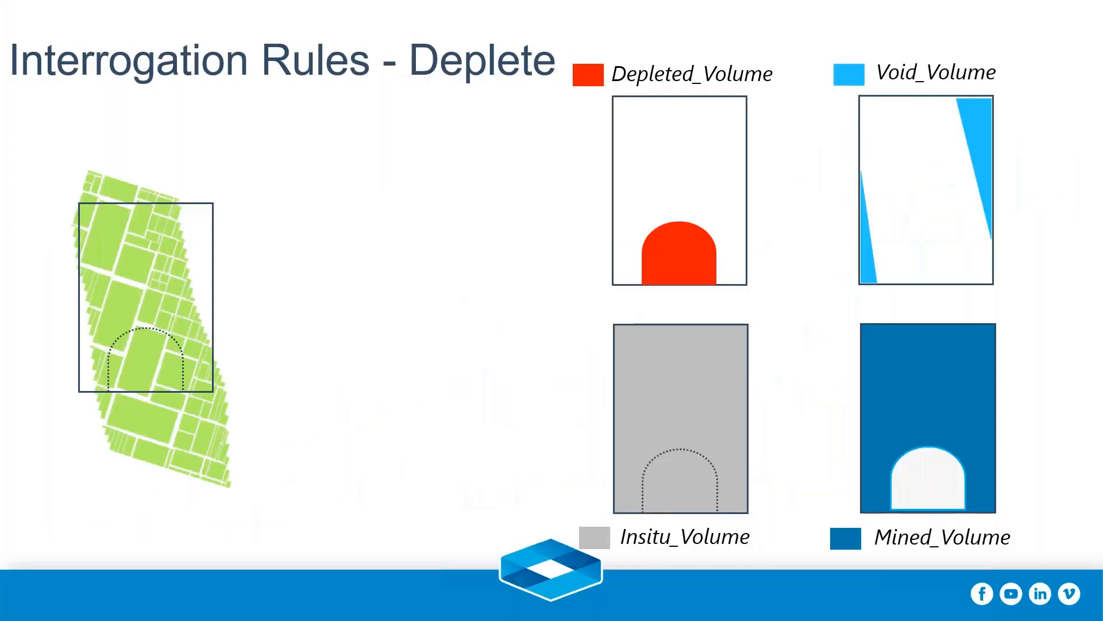
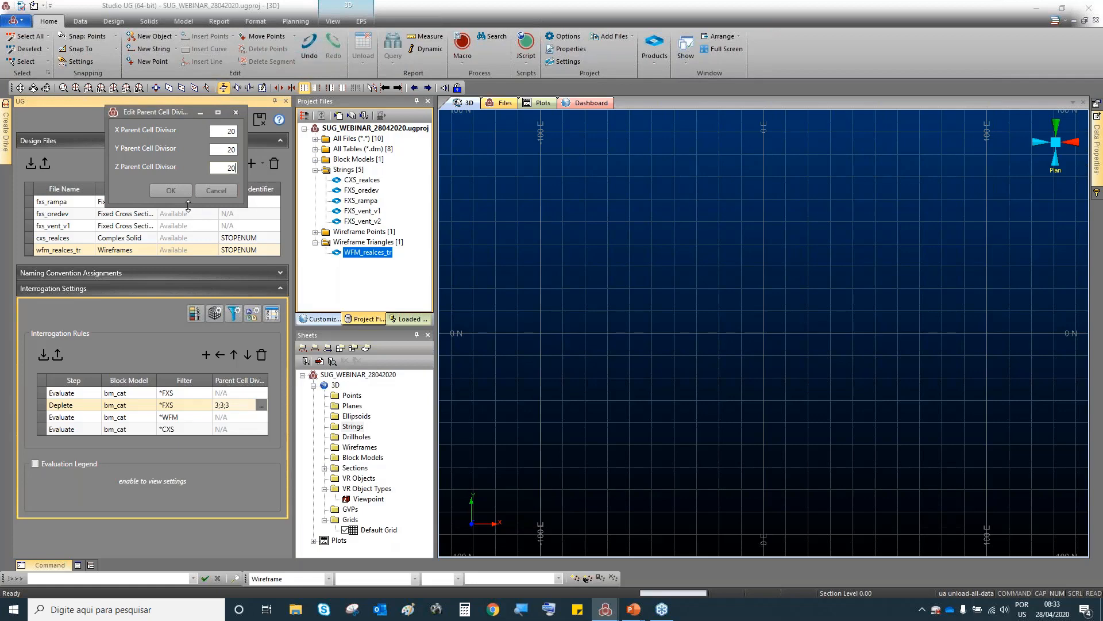
# Accept parent cell divisors of 20 in X, Y and Z for the *FXS Deplete rule.
pyautogui.click(178, 192)
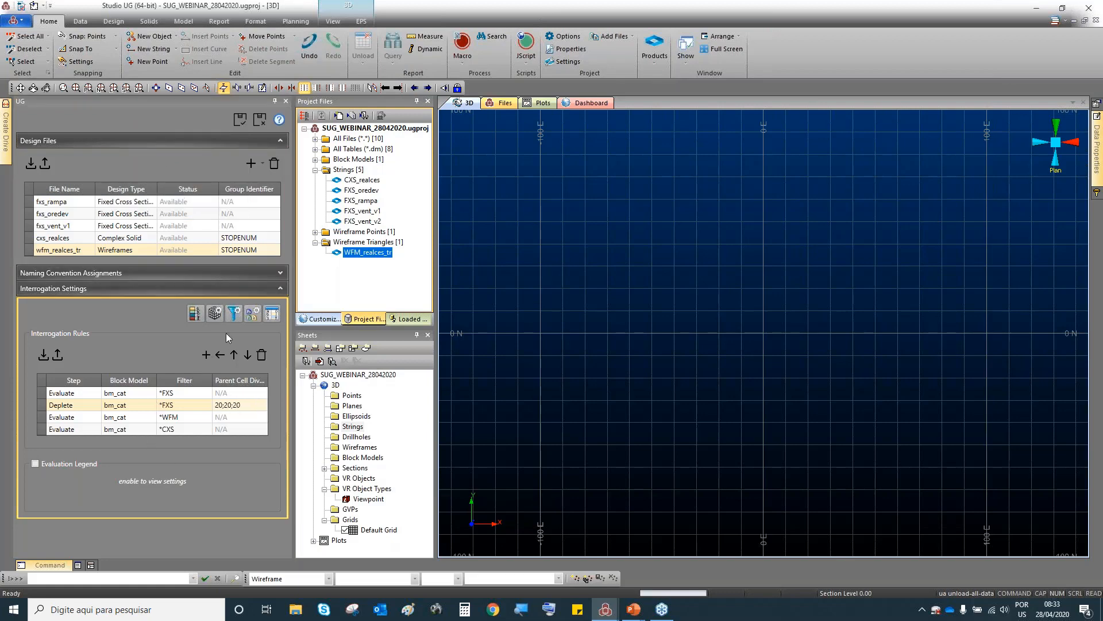
# Enable the evaluation legend using the RECURSO legend on the CAT field, and save the project settings.
pyautogui.click(35, 463)
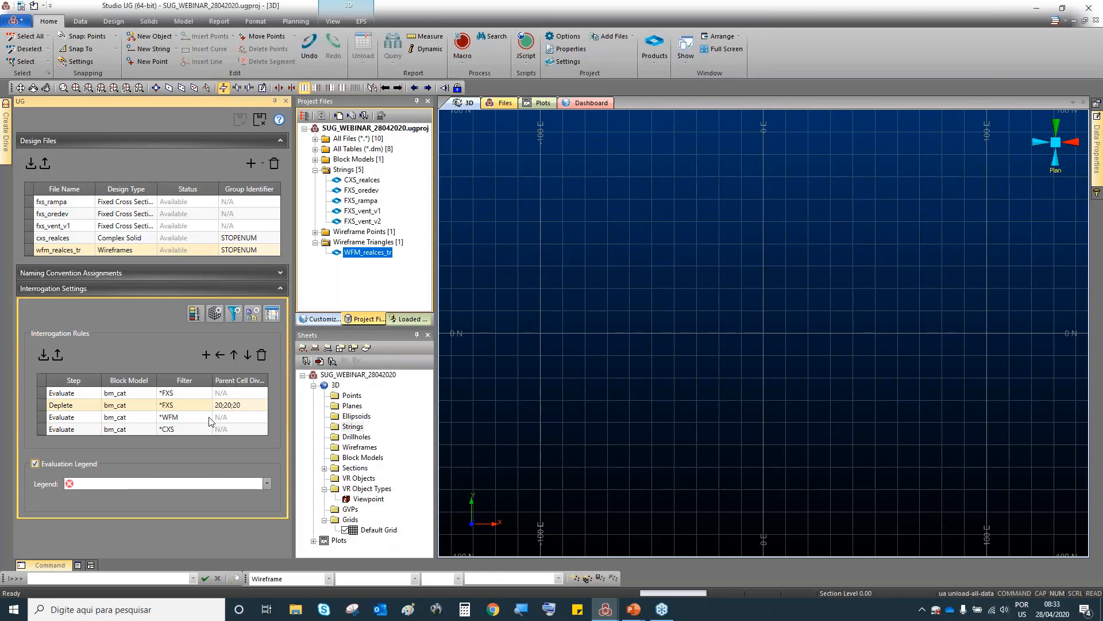
pyautogui.click(267, 484)
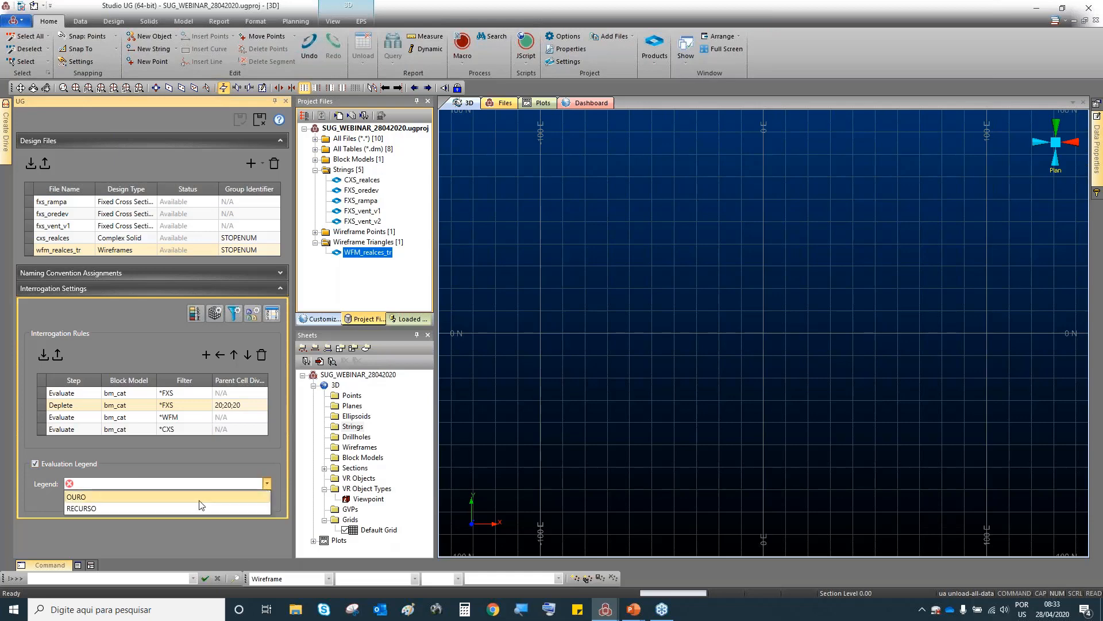
pyautogui.click(112, 504)
pyautogui.click(266, 502)
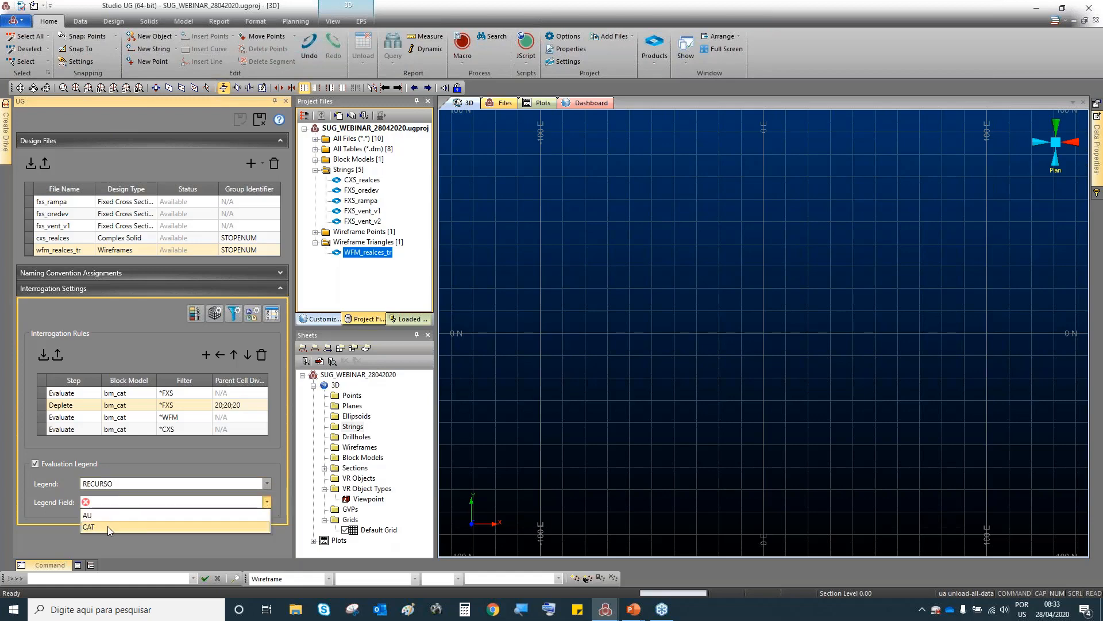
pyautogui.click(108, 526)
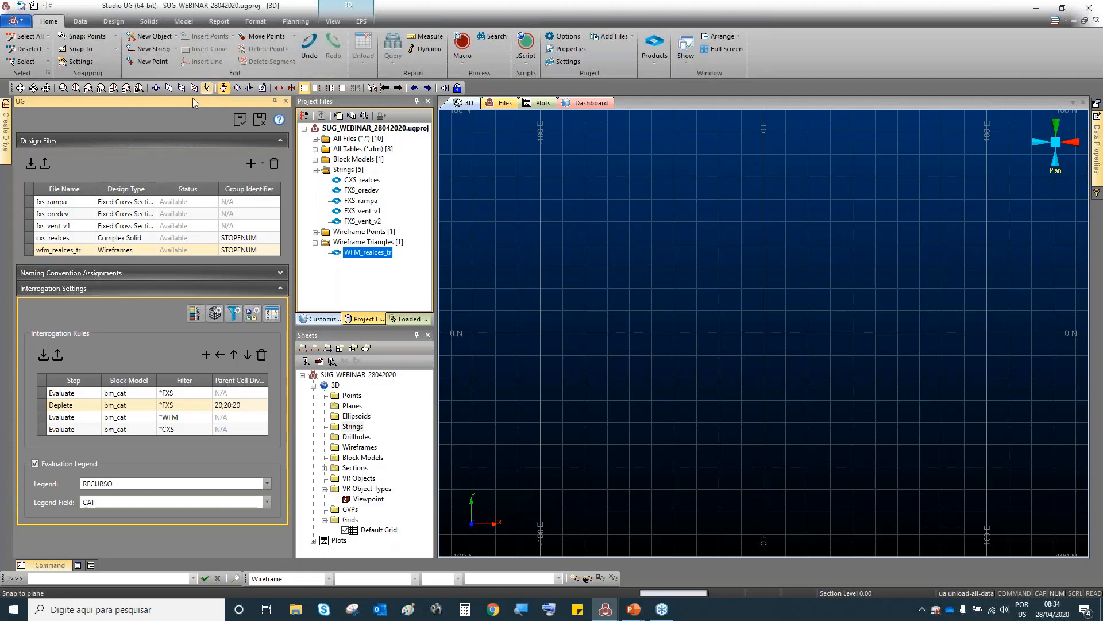
pyautogui.click(239, 119)
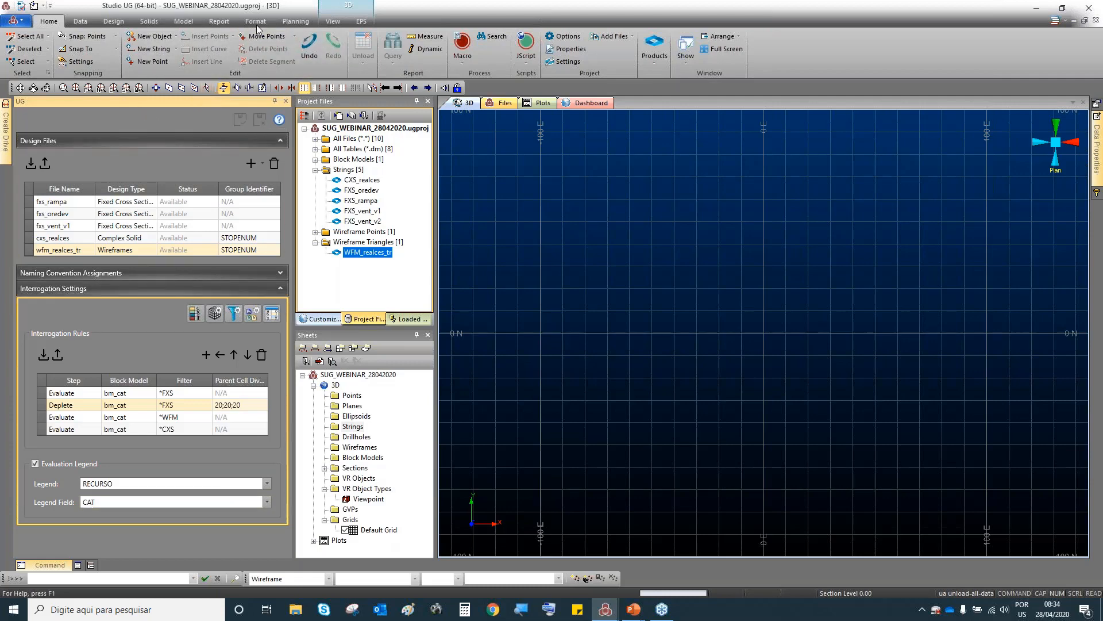
# Open the planning Design data settings and collapse the Design Direction and Automated Design sections.
pyautogui.click(295, 21)
pyautogui.click(79, 48)
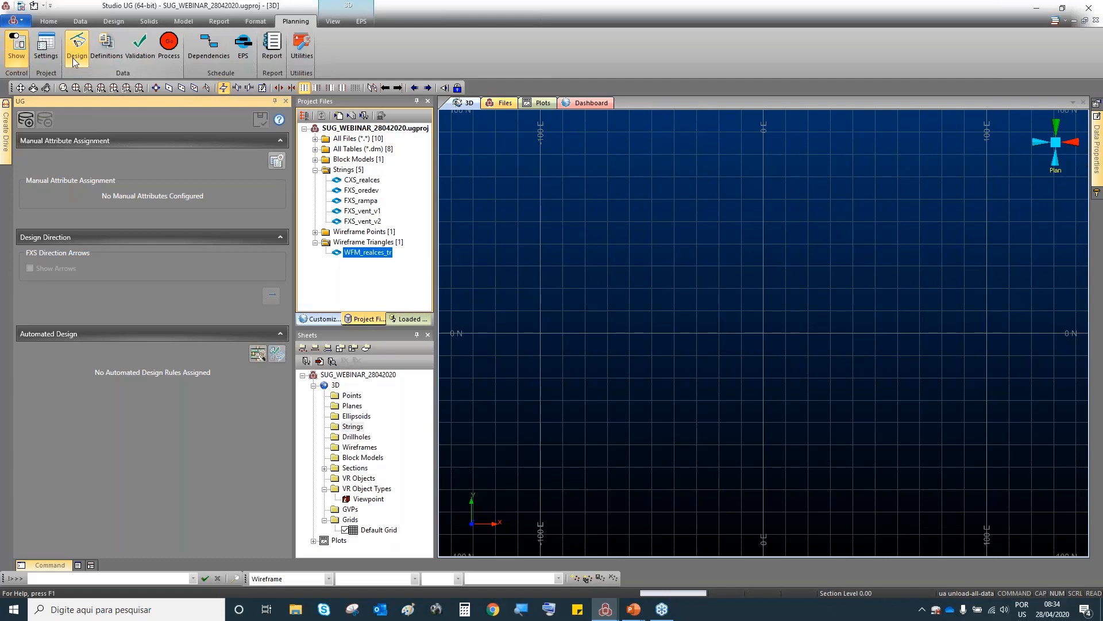
pyautogui.click(1094, 38)
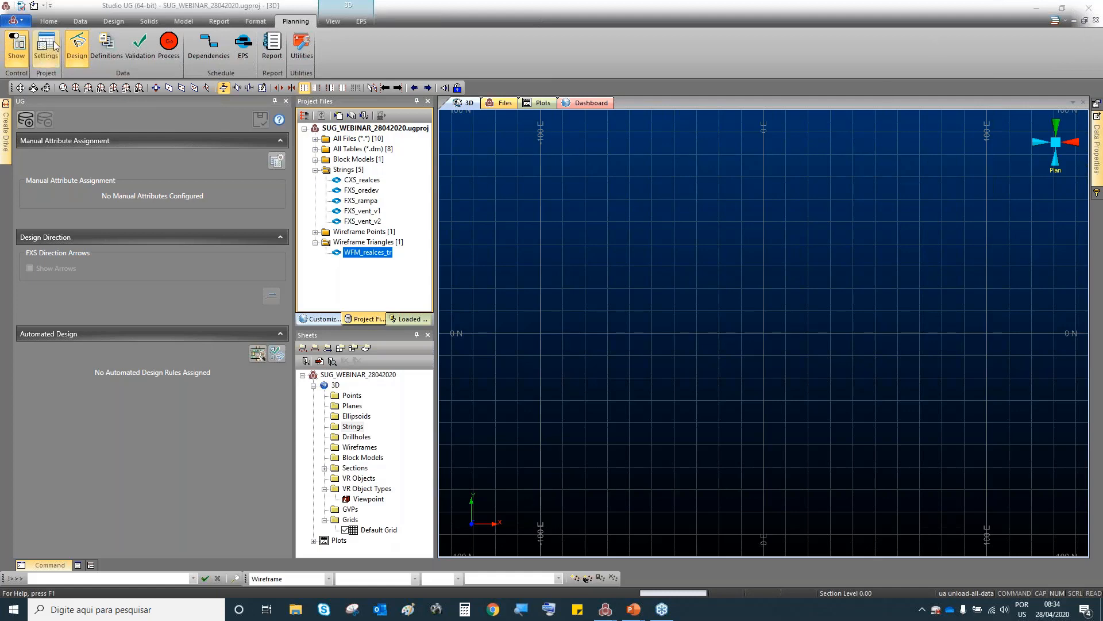
pyautogui.click(63, 237)
pyautogui.click(51, 253)
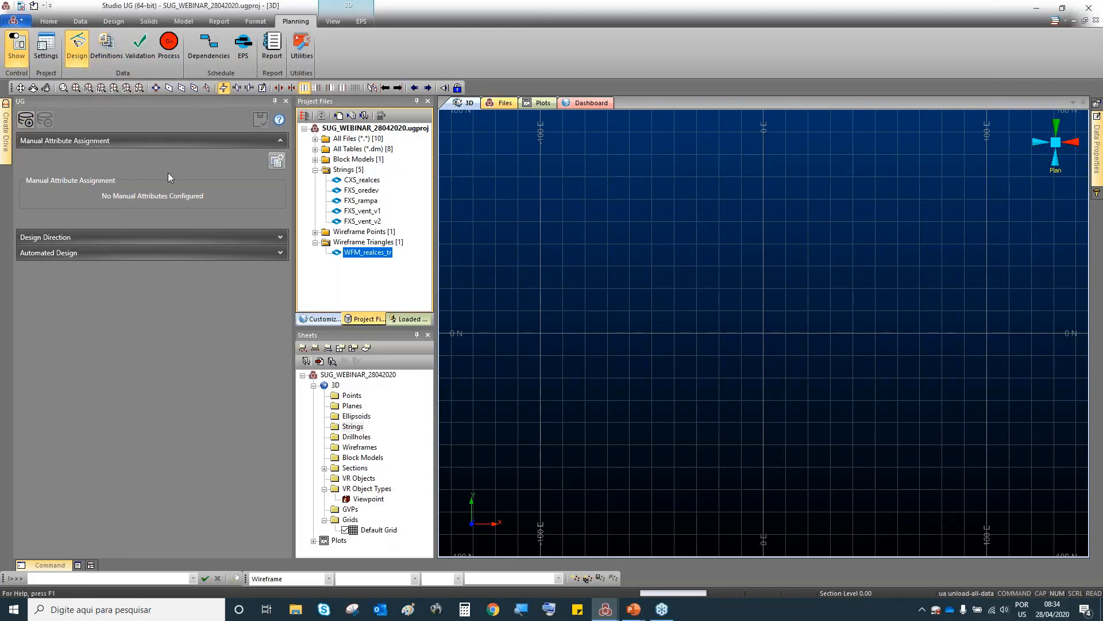
# Open the attributes configuration and choose CXS_realces from the SUG_WEBINAR_28042020 project folder as the source file for attribute fields.
pyautogui.click(279, 166)
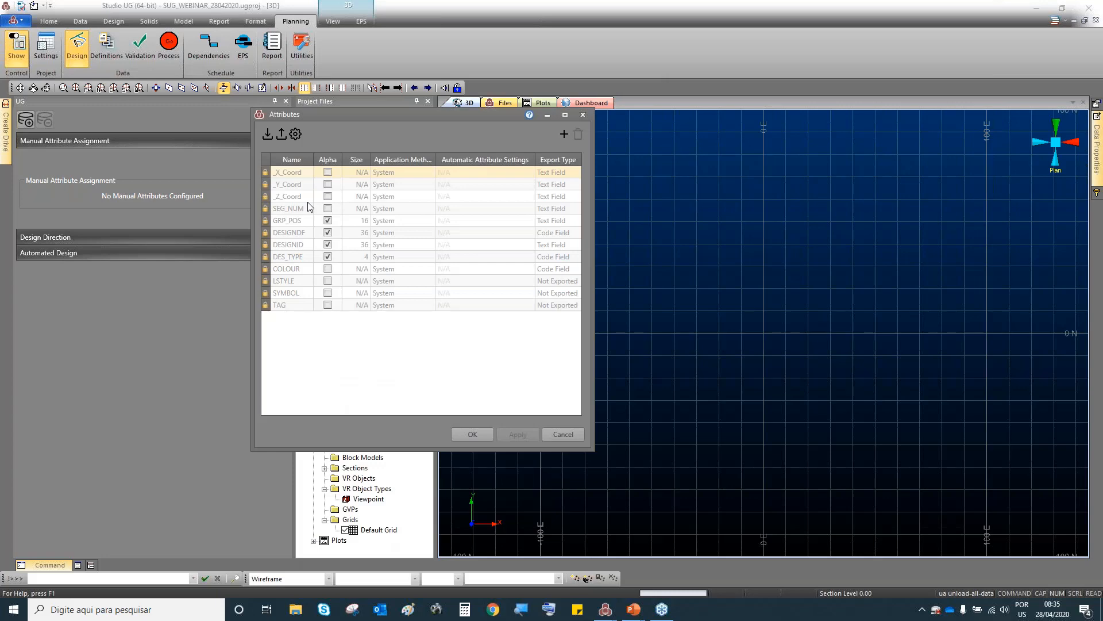
pyautogui.click(295, 133)
pyautogui.click(278, 329)
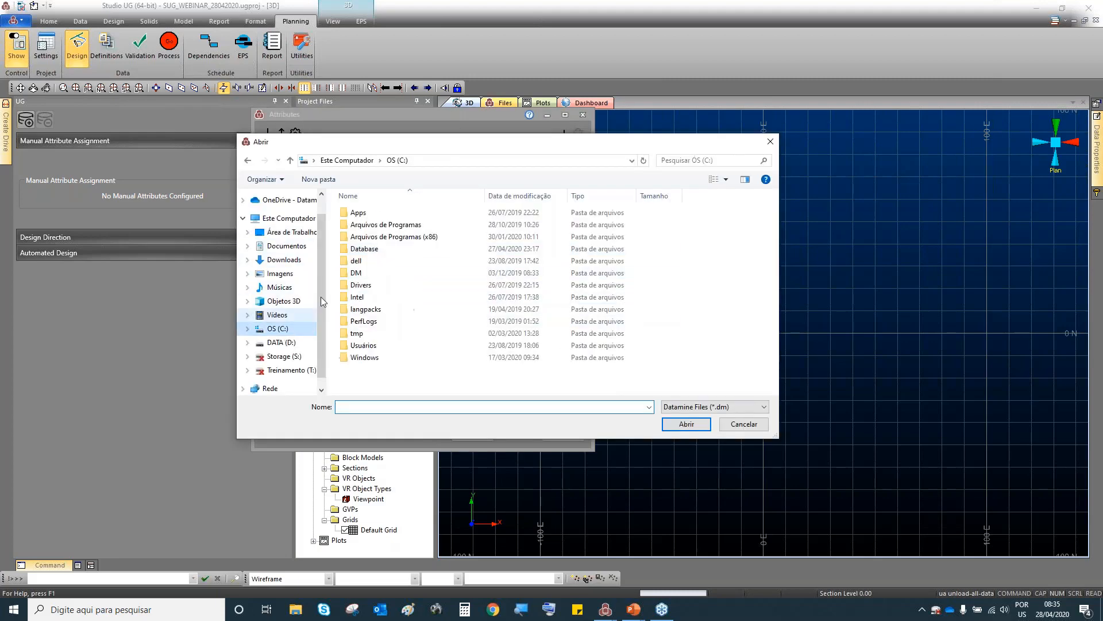
pyautogui.doubleClick(376, 248)
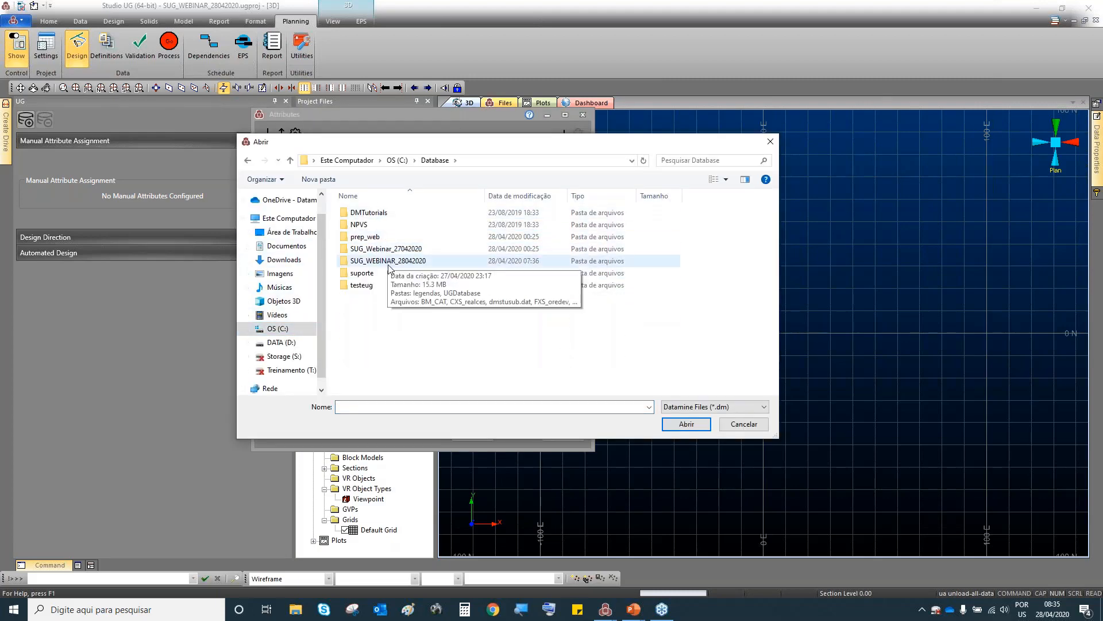
pyautogui.doubleClick(388, 260)
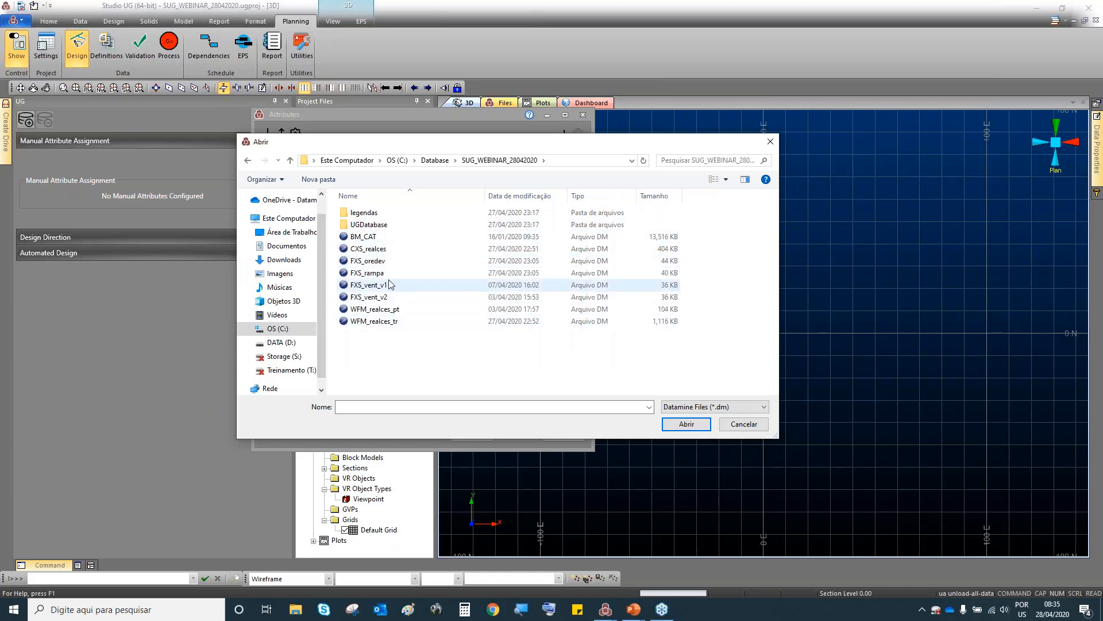
pyautogui.click(357, 249)
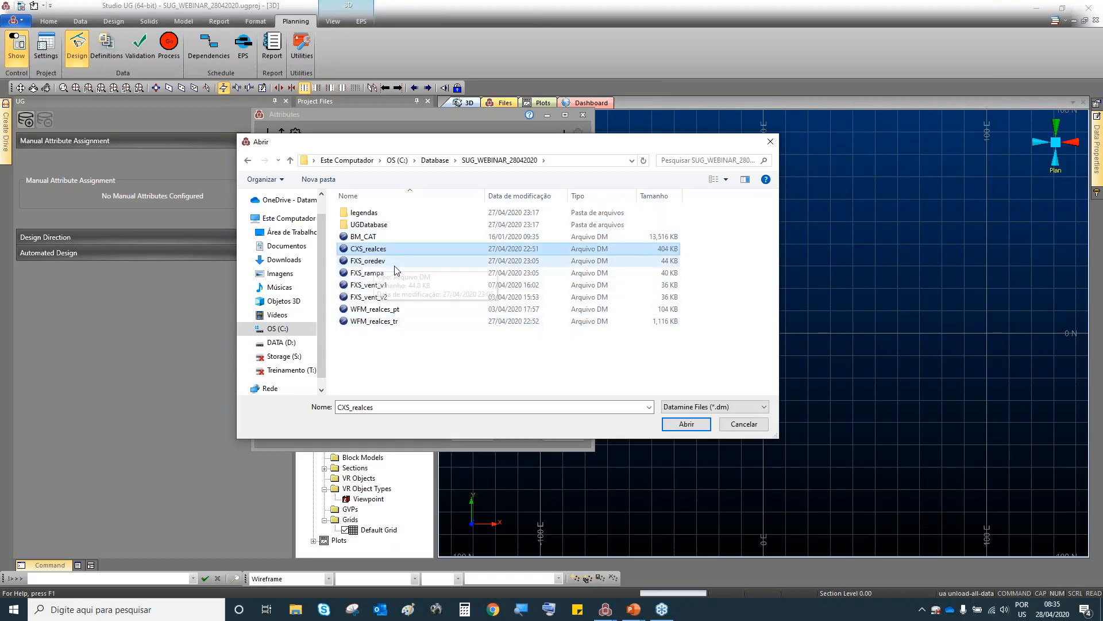
pyautogui.click(685, 424)
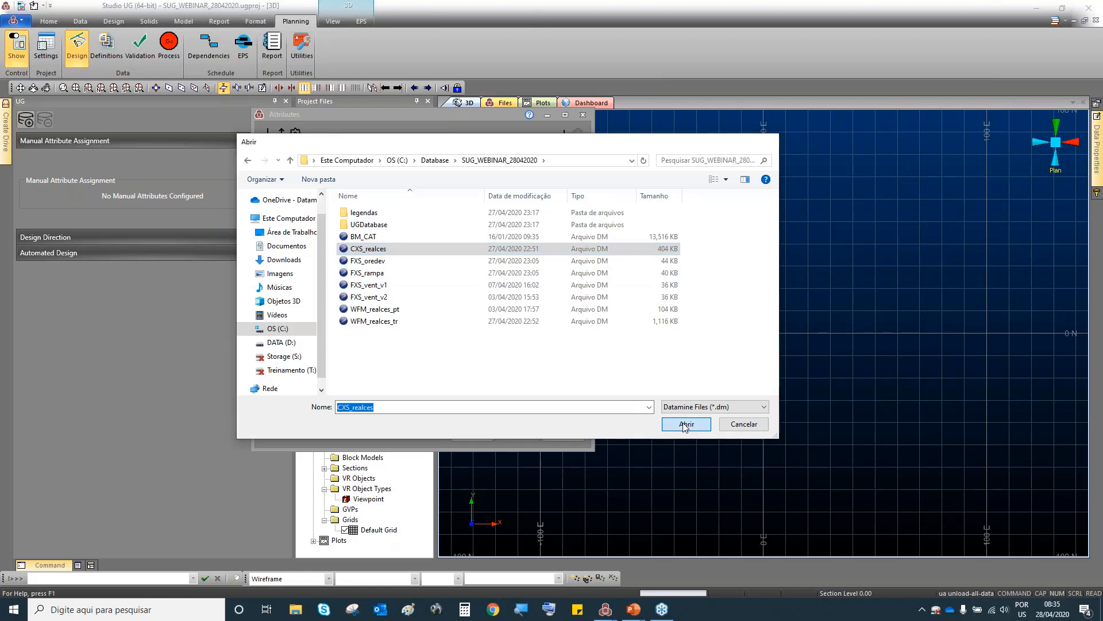
# Import the LADO, LEVELID, STOPENUM, SUBLEVEL and SETOR fields from CXS_realces as design attributes and apply them.
pyautogui.moveTo(641, 233); pyautogui.dragTo(326, 260)
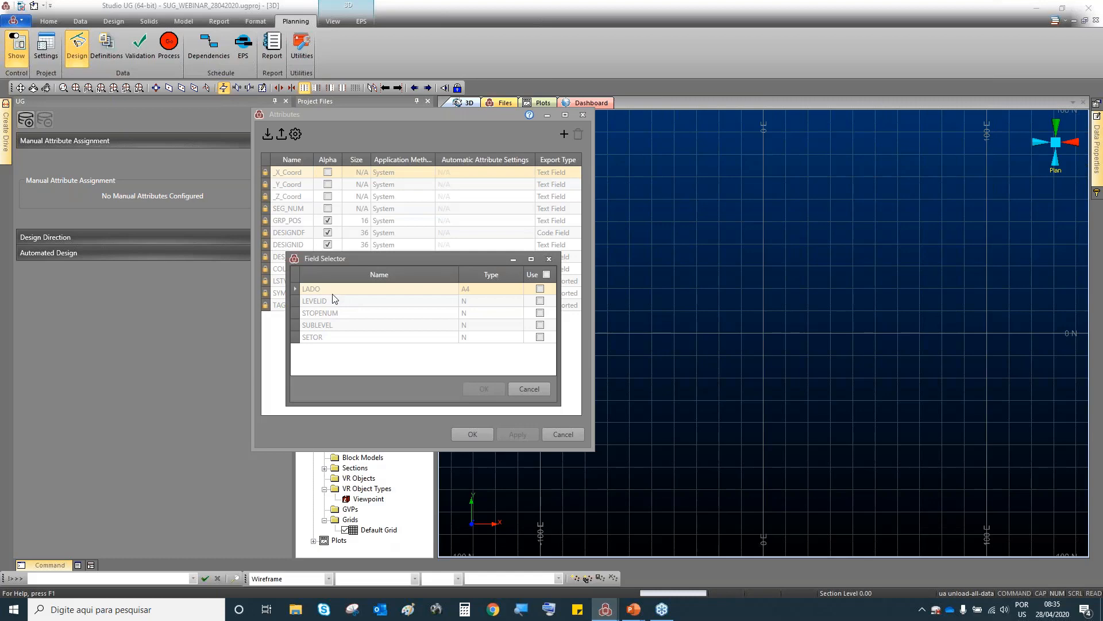
pyautogui.click(539, 289)
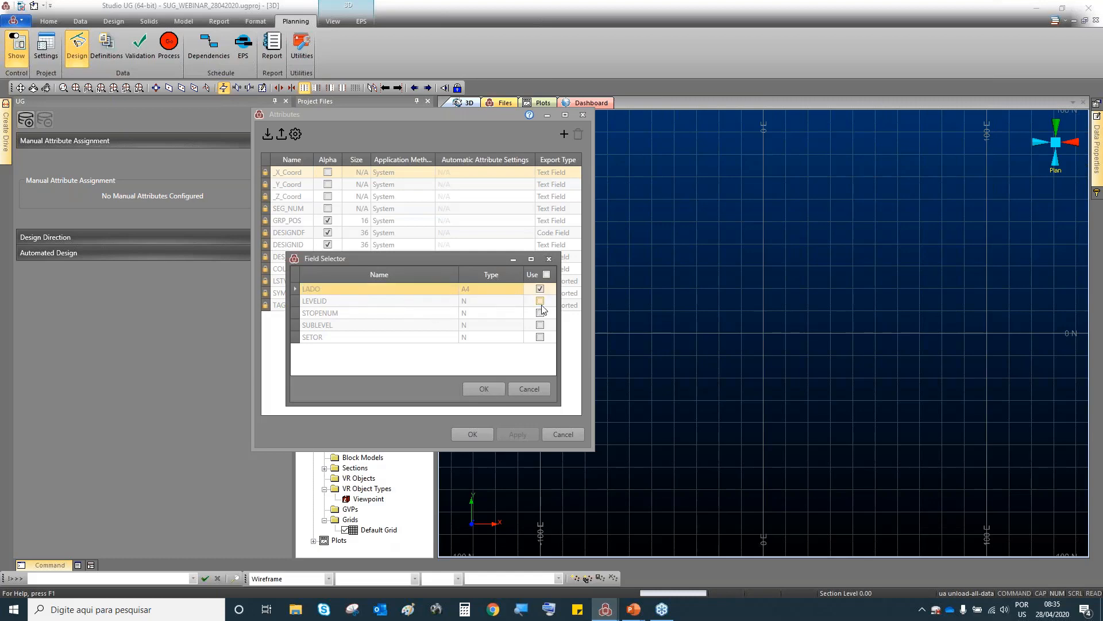
pyautogui.click(540, 301)
pyautogui.click(541, 313)
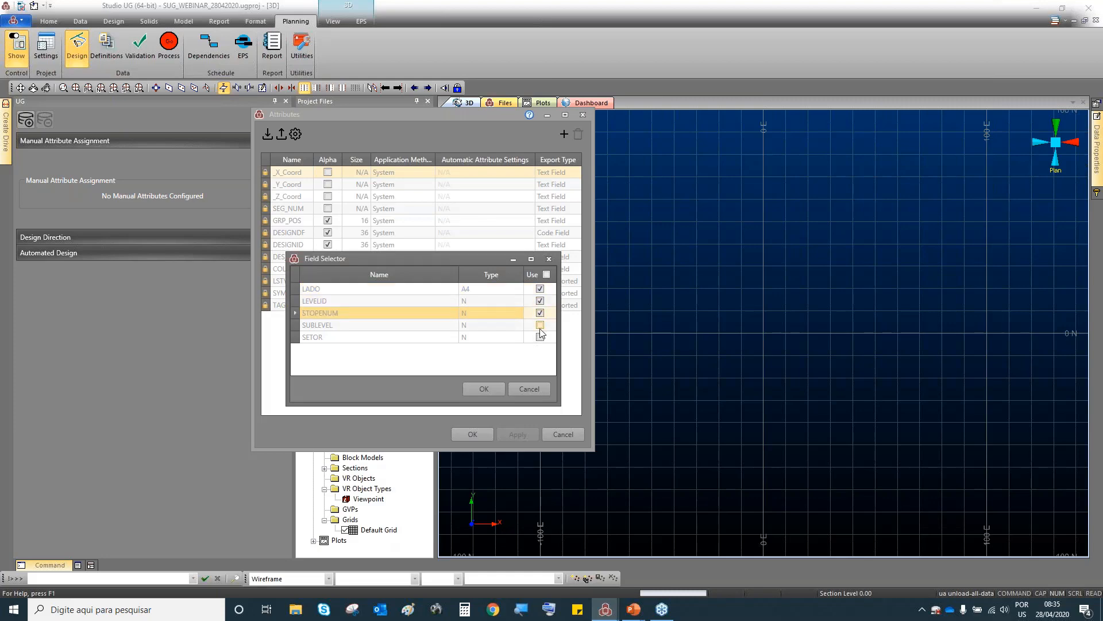
pyautogui.click(540, 325)
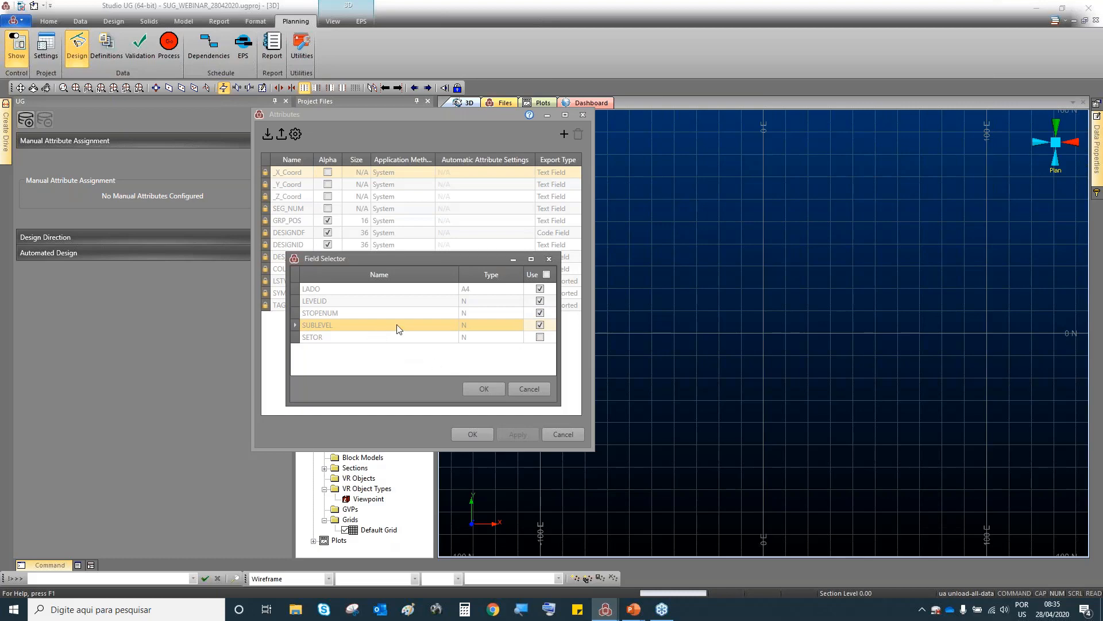
pyautogui.click(540, 337)
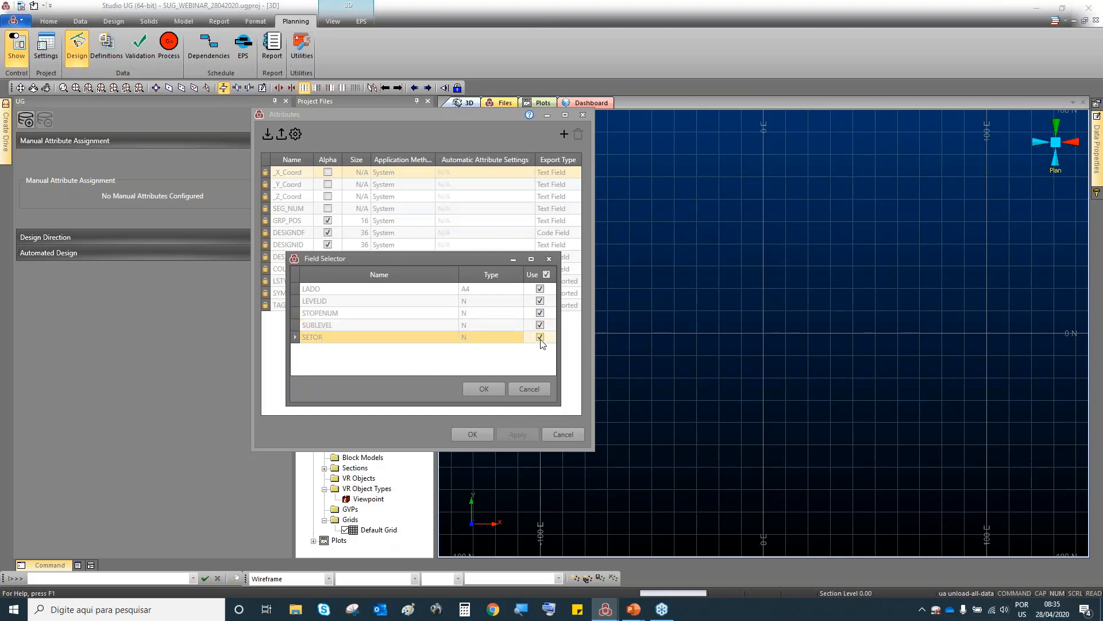
pyautogui.click(485, 386)
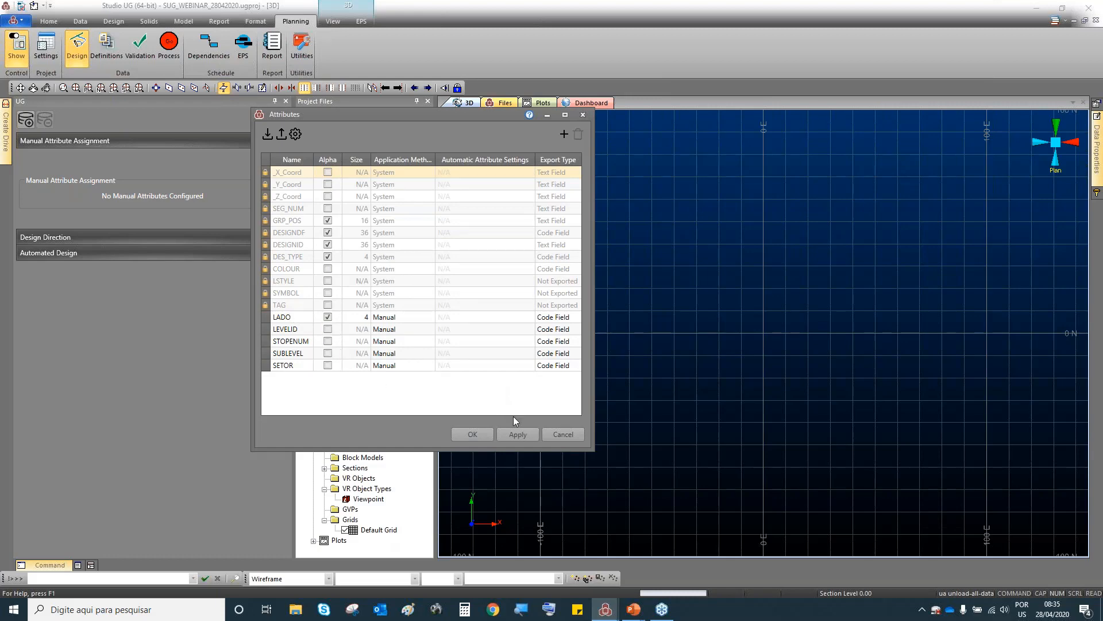
pyautogui.click(517, 434)
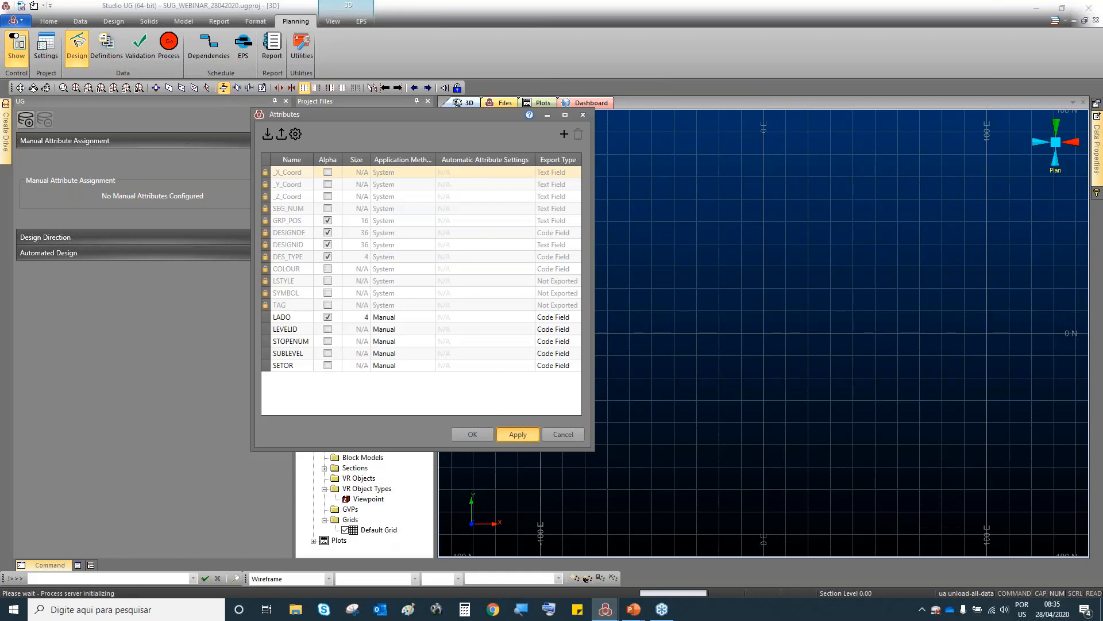
pyautogui.click(471, 437)
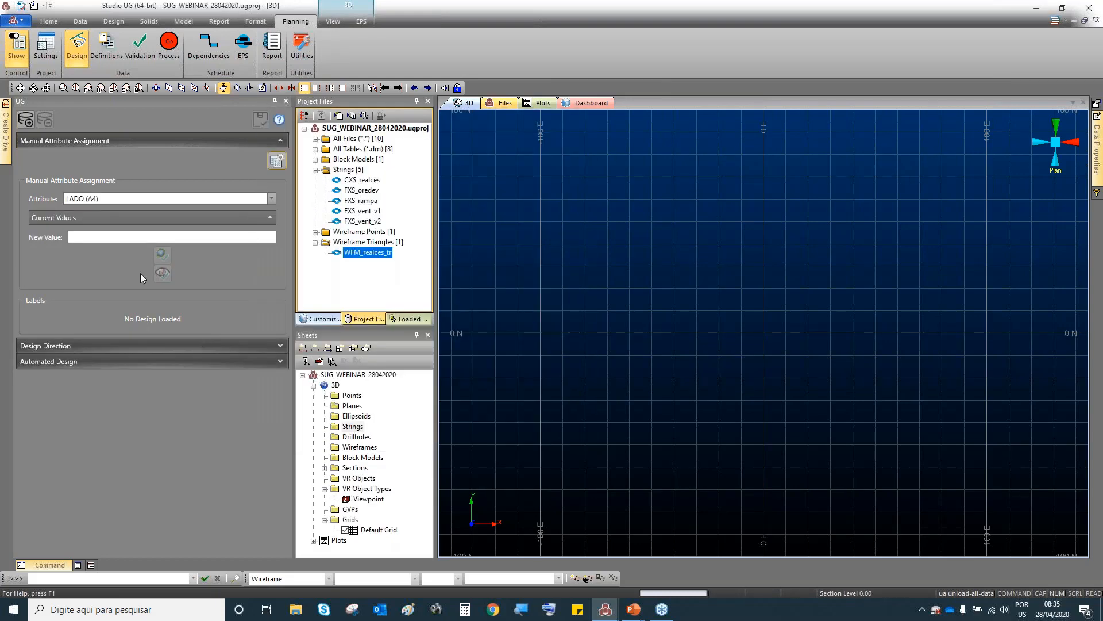
# Load the planning design data and display it in a North view without the default grid.
pyautogui.click(26, 119)
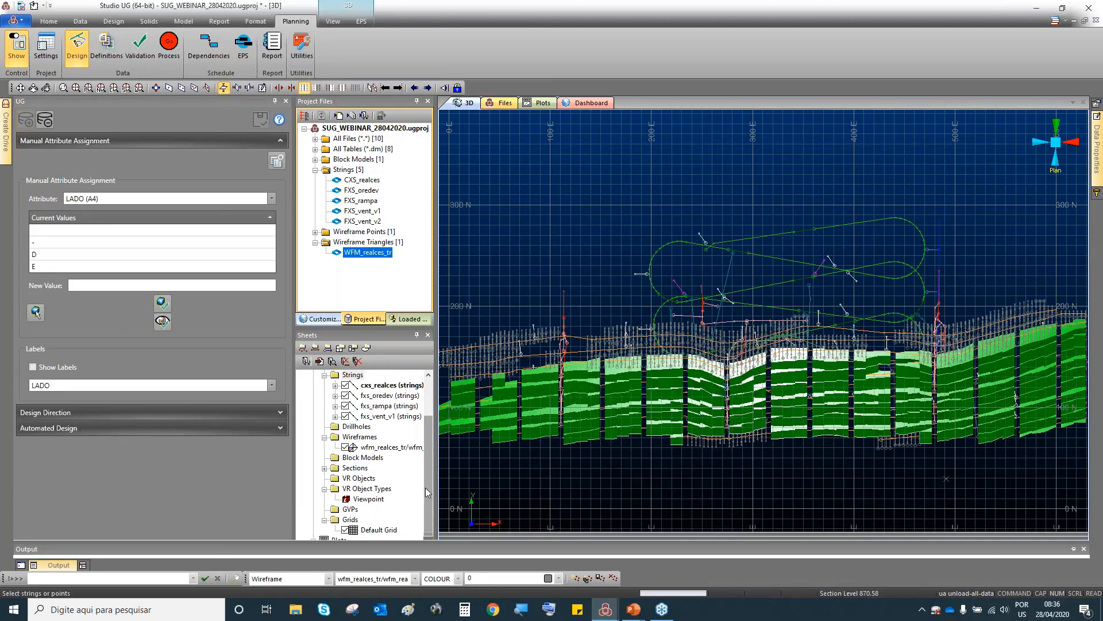
pyautogui.click(346, 540)
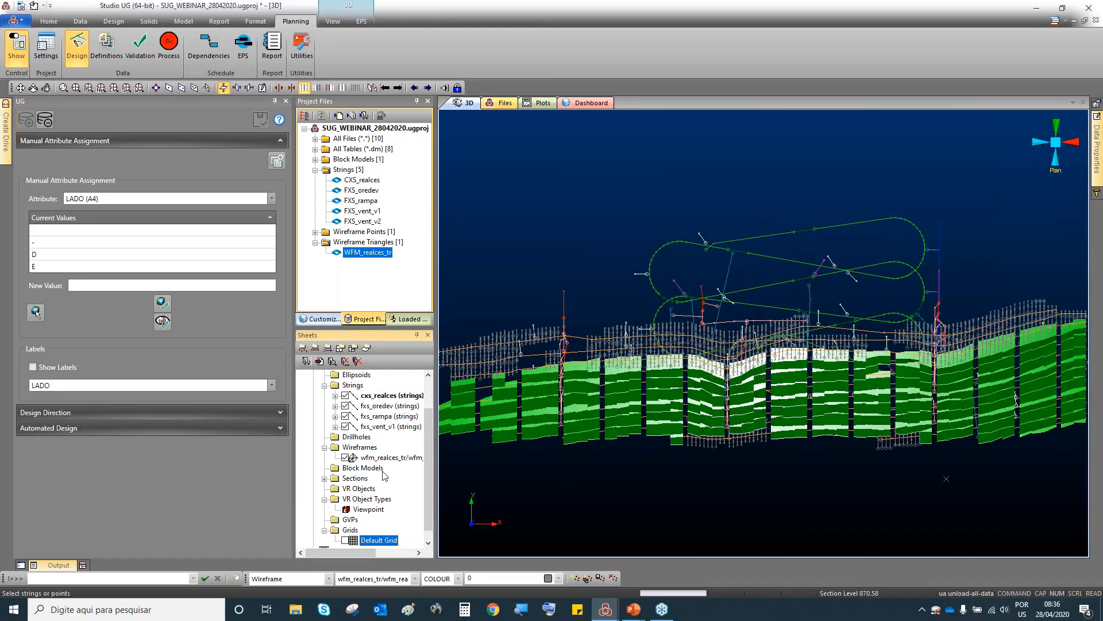
pyautogui.moveTo(768, 330); pyautogui.dragTo(779, 229)
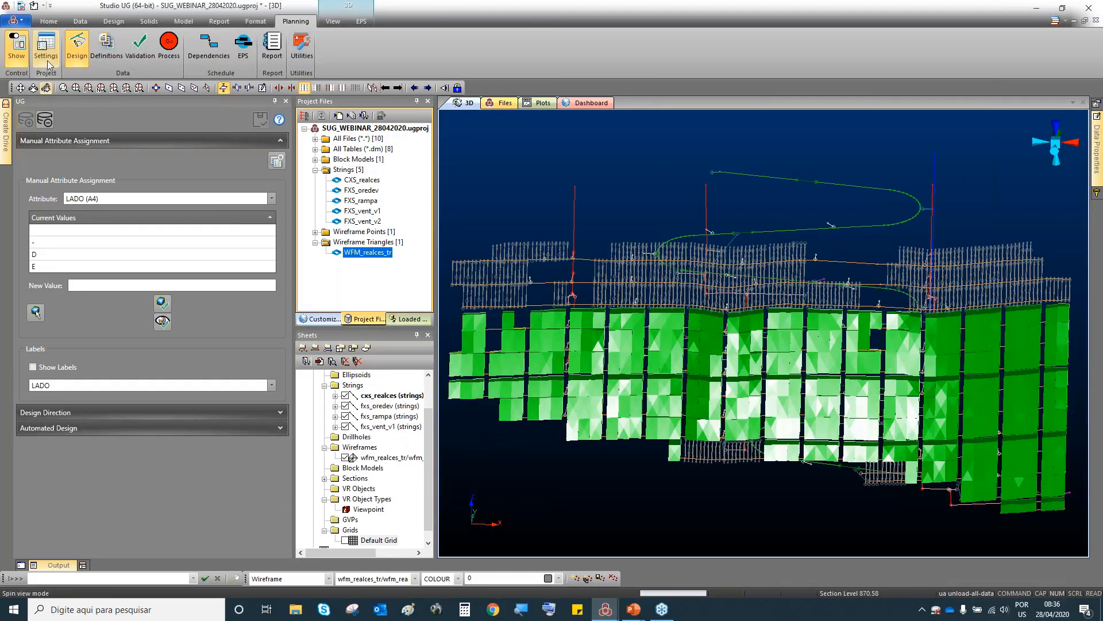
pyautogui.click(101, 88)
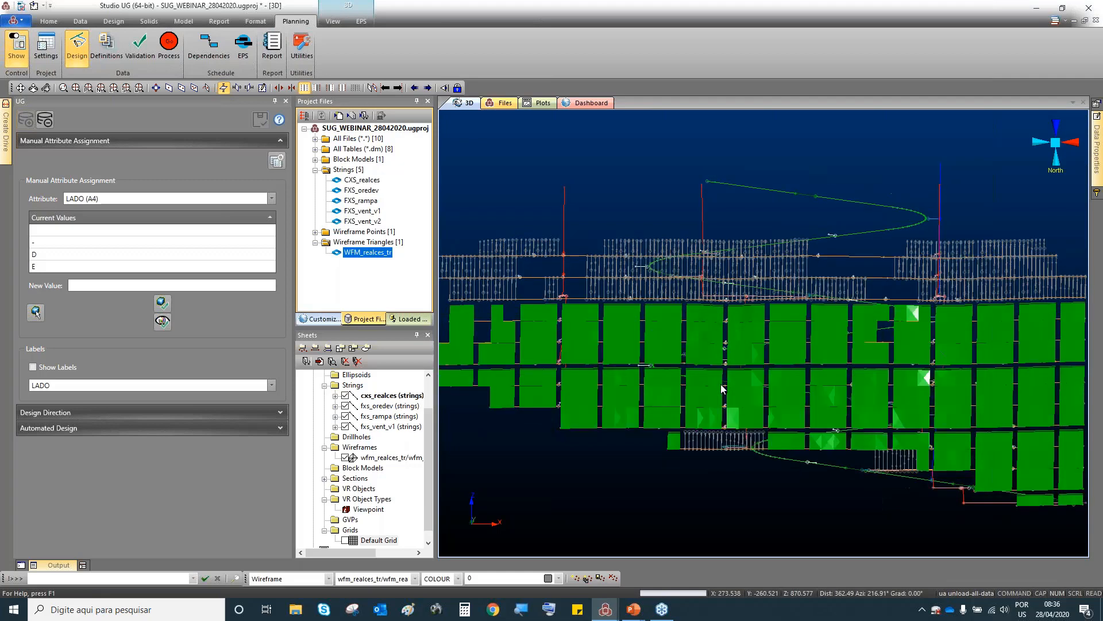
# Show attribute labels on the design, using the SETOR field and finally the LEVELID field as label source.
pyautogui.click(33, 366)
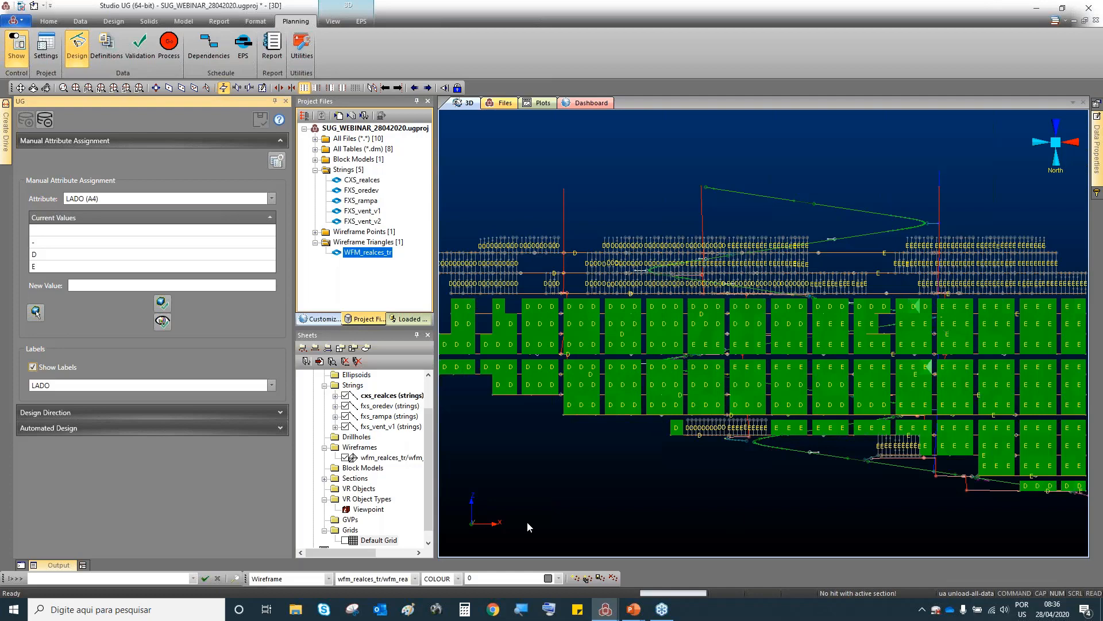
pyautogui.click(142, 385)
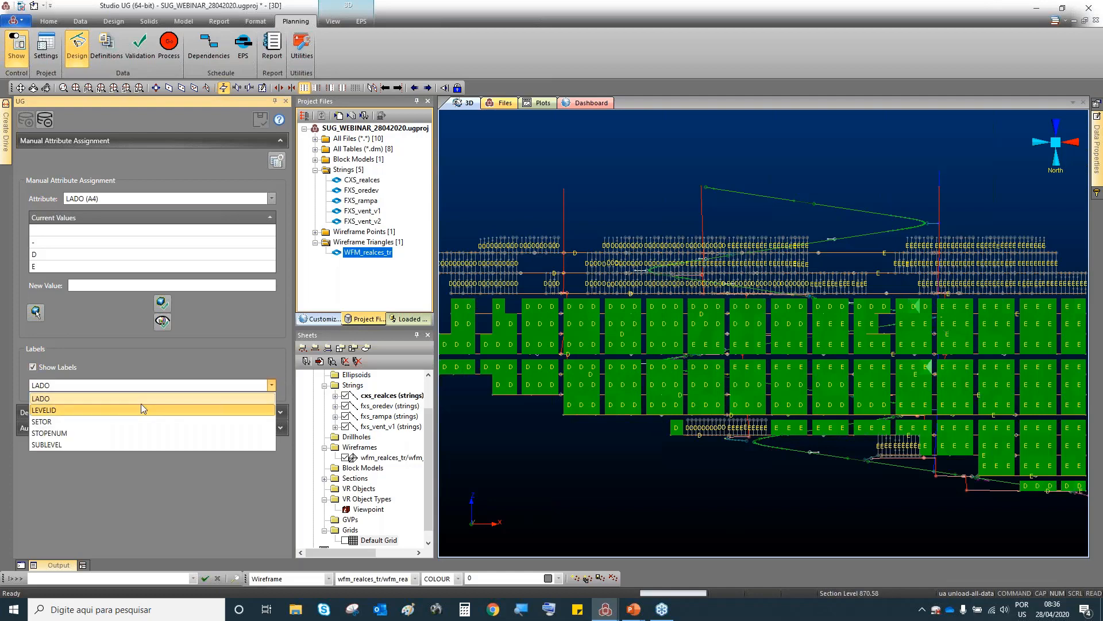
pyautogui.click(64, 421)
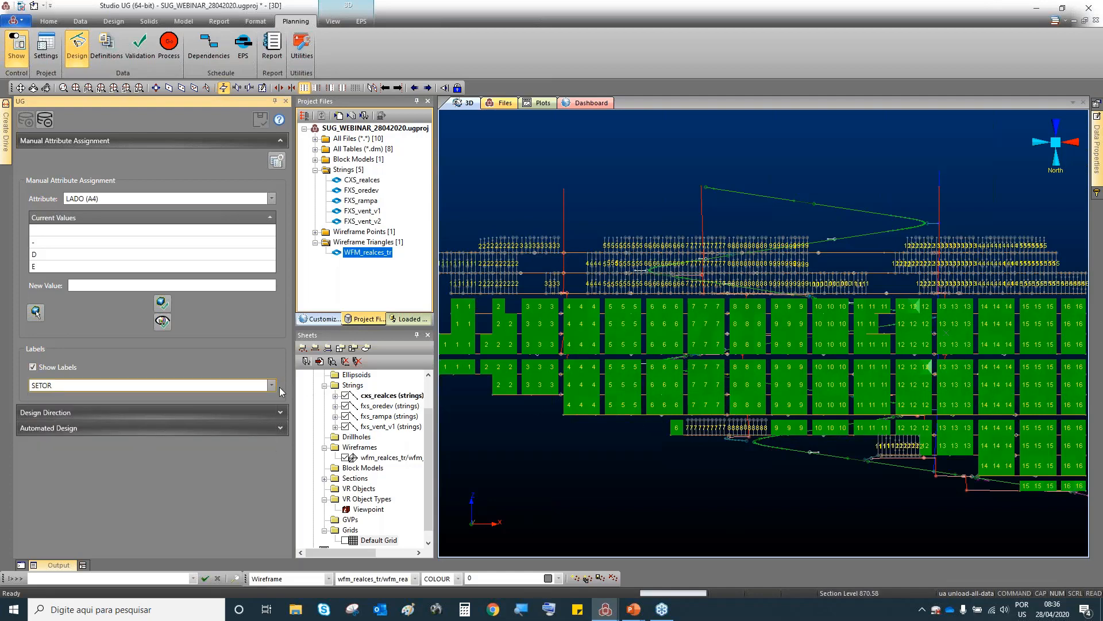
pyautogui.click(272, 386)
pyautogui.click(72, 408)
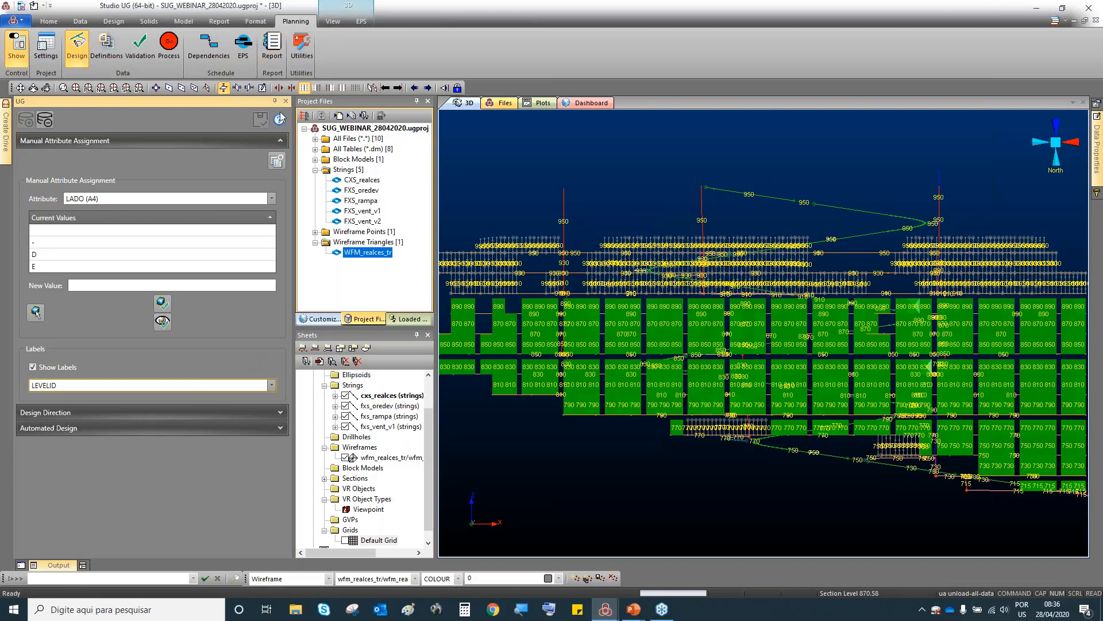
# Add a manual attribute named PAINEL to the design attributes and label the design by it.
pyautogui.click(265, 201)
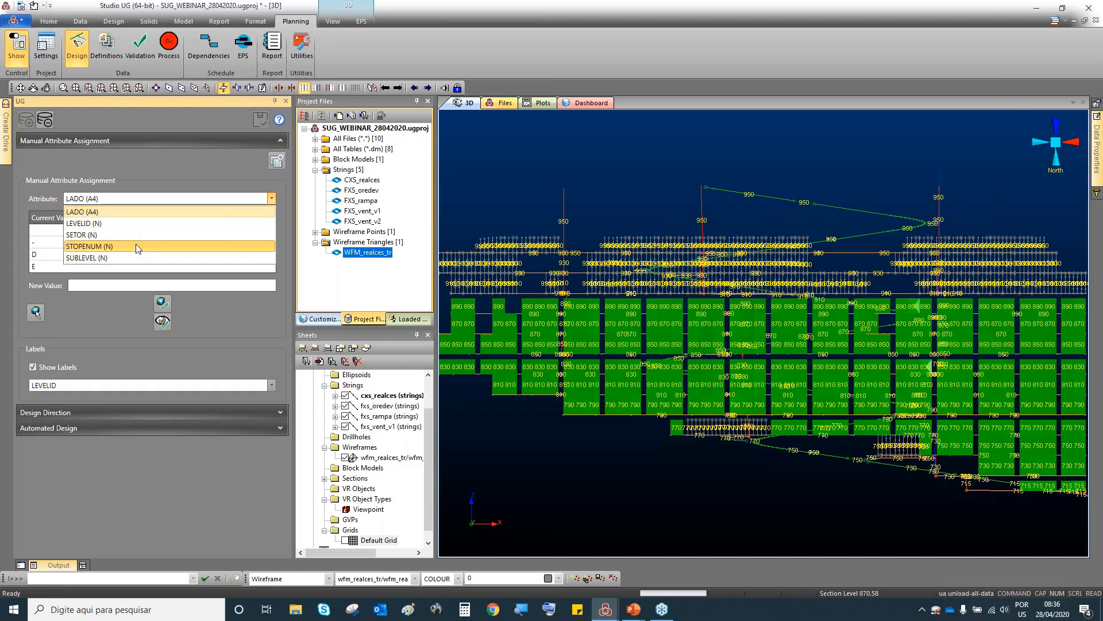
pyautogui.click(271, 199)
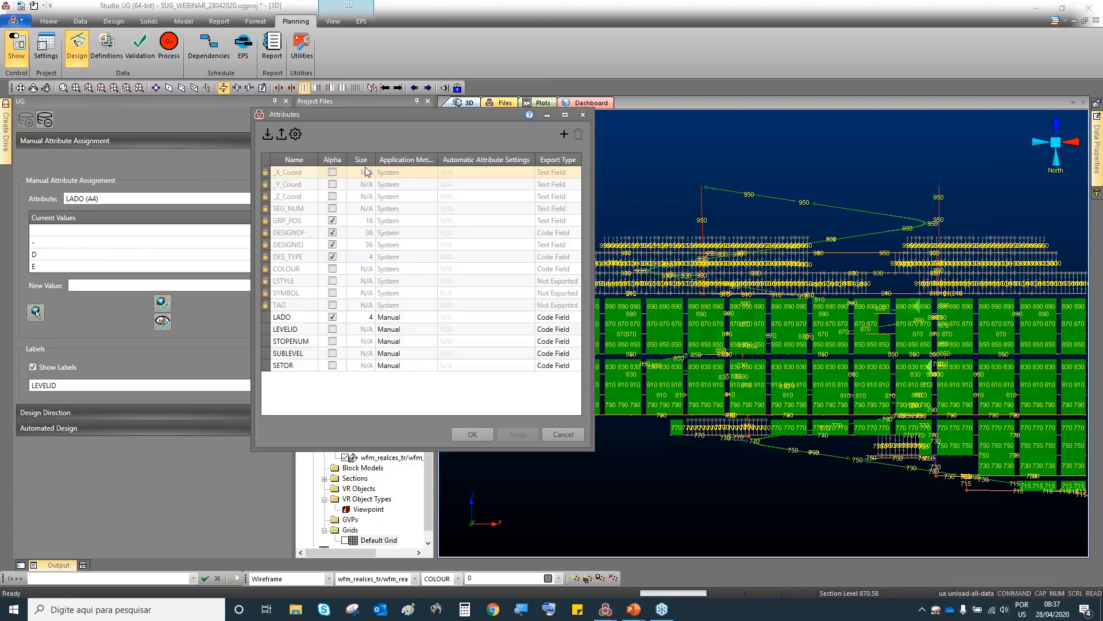
pyautogui.click(564, 135)
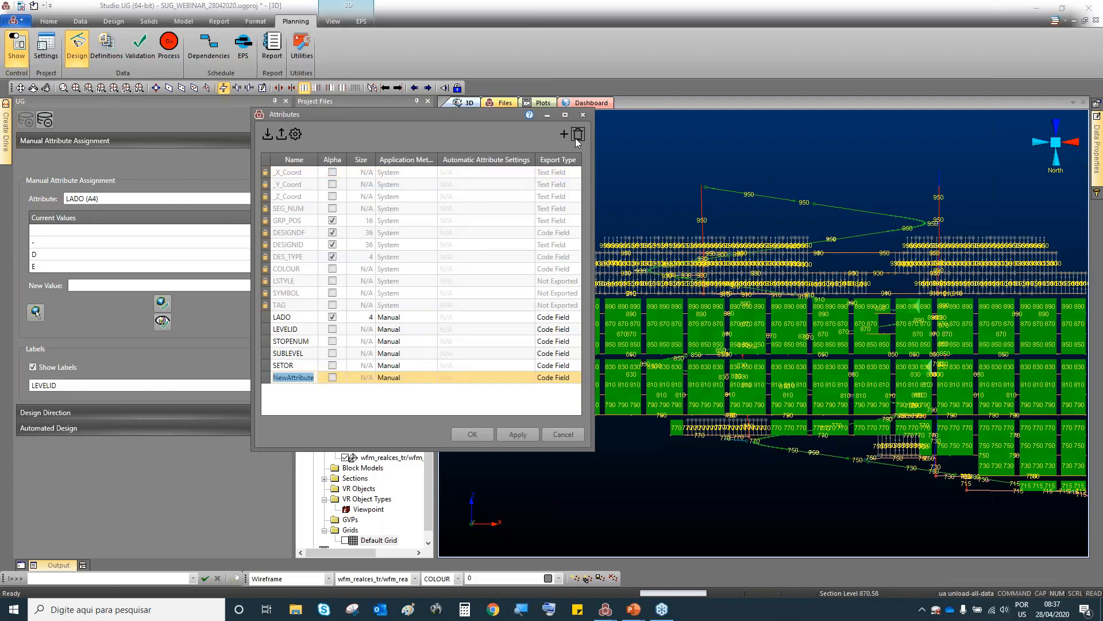
pyautogui.write('PAINEL')
pyautogui.click(519, 438)
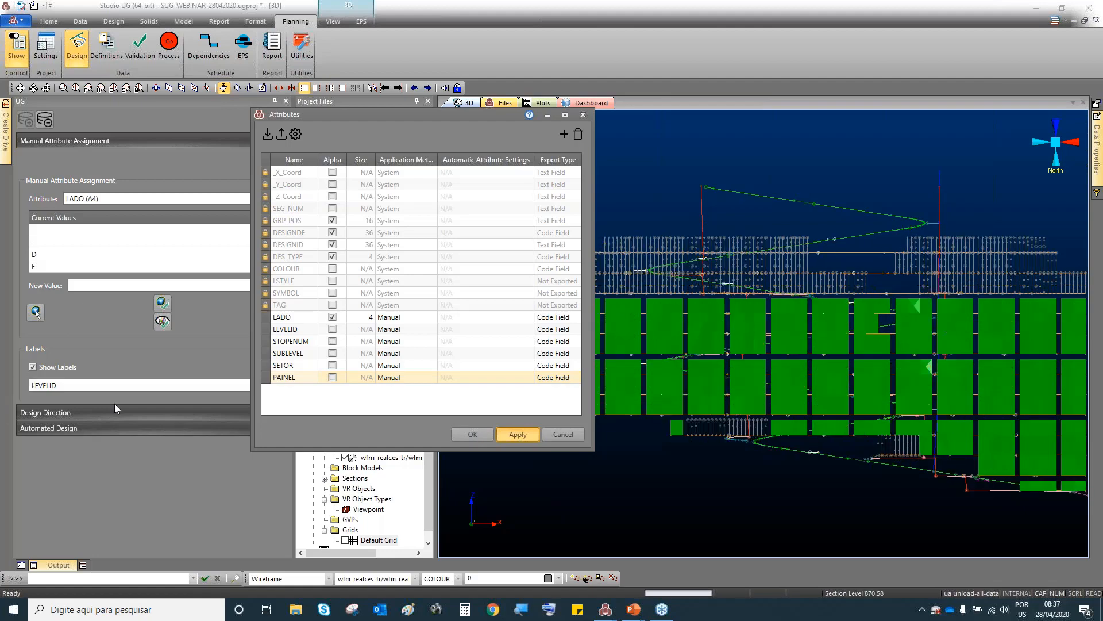
pyautogui.click(271, 385)
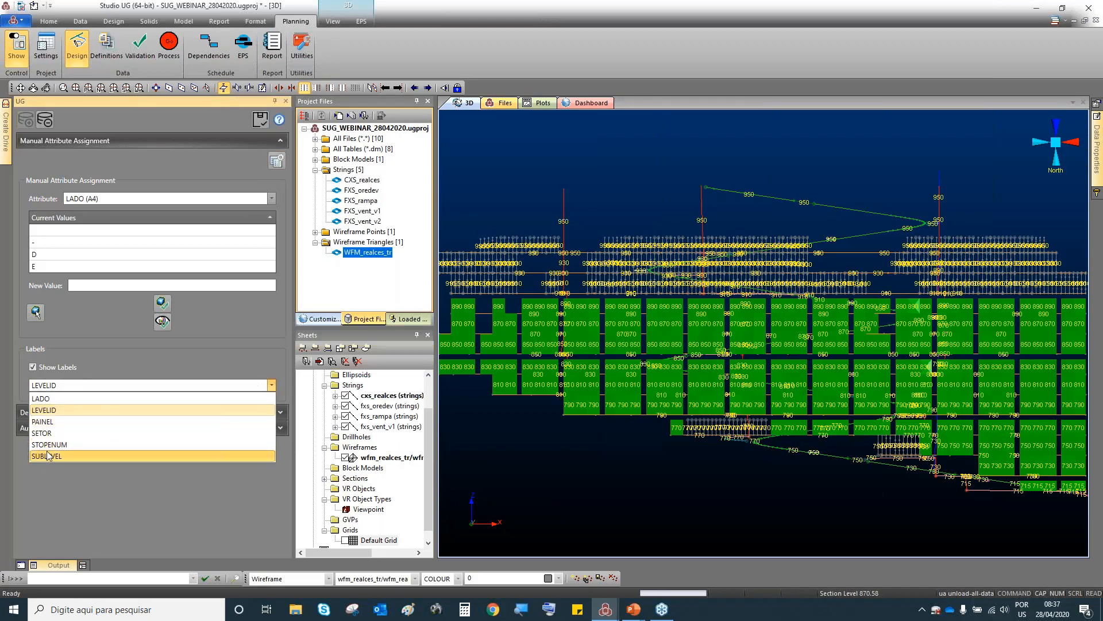
pyautogui.click(52, 421)
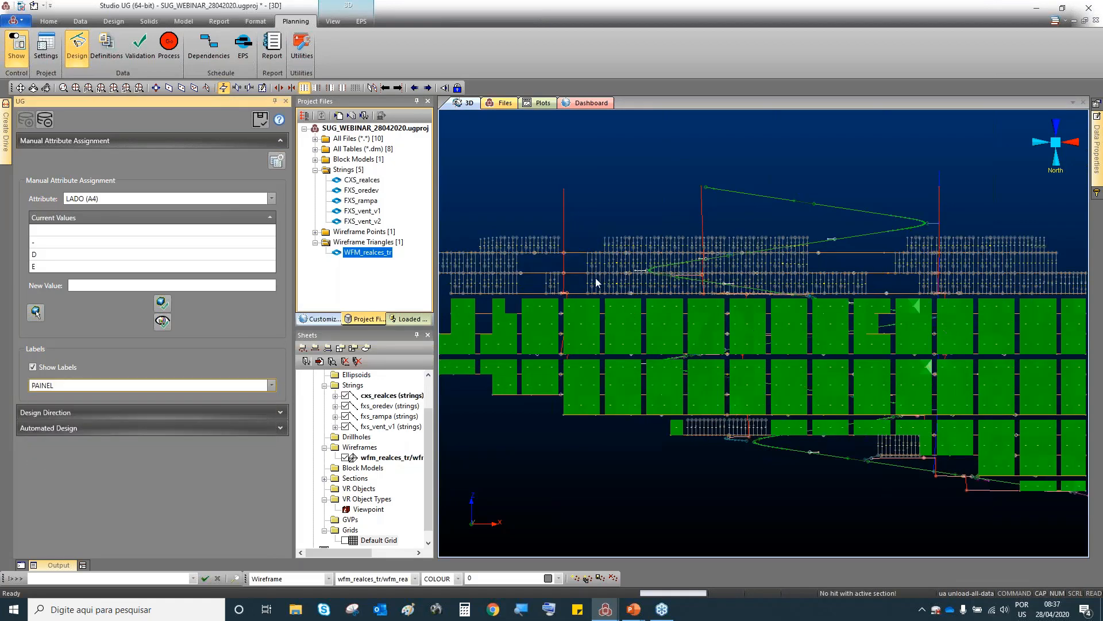
# Hide the fxs_oredev, fxs_rampa and fxs_vent_v1 strings, leaving the cxs_realces strings and the stope wireframes displayed.
pyautogui.scroll(5, 578, 279)
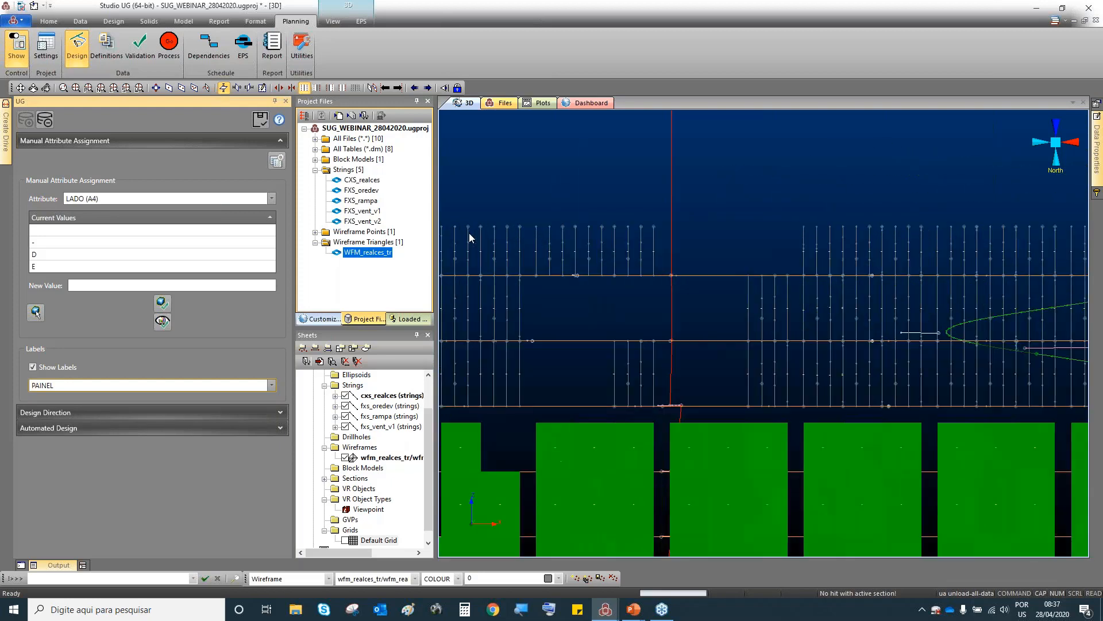
pyautogui.scroll(5, 471, 238)
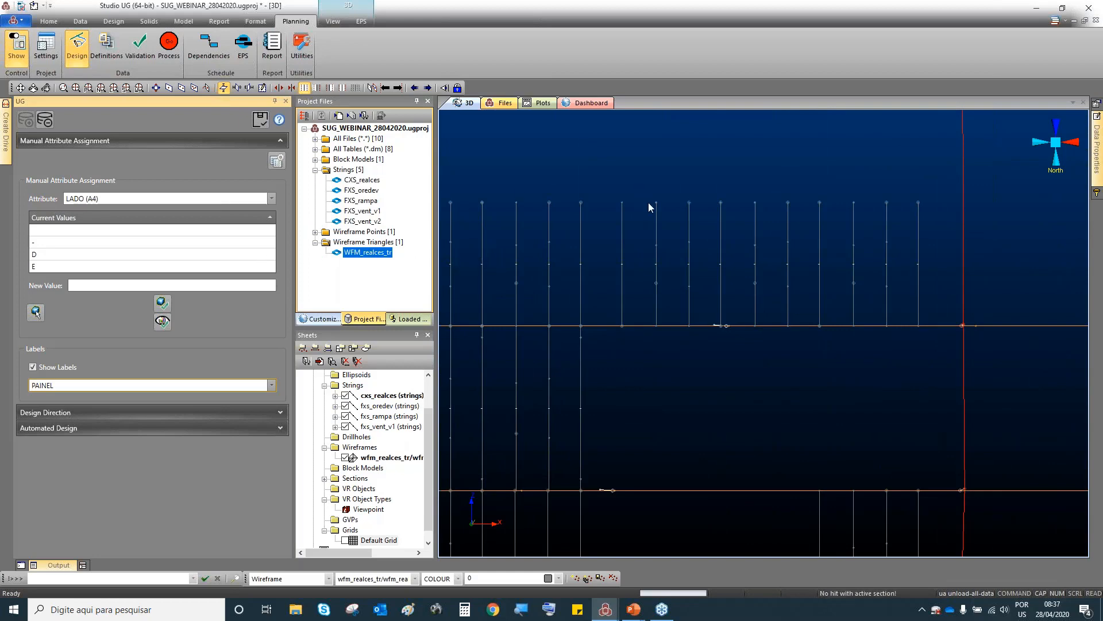
pyautogui.scroll(-2, 649, 202)
pyautogui.scroll(-5, 746, 218)
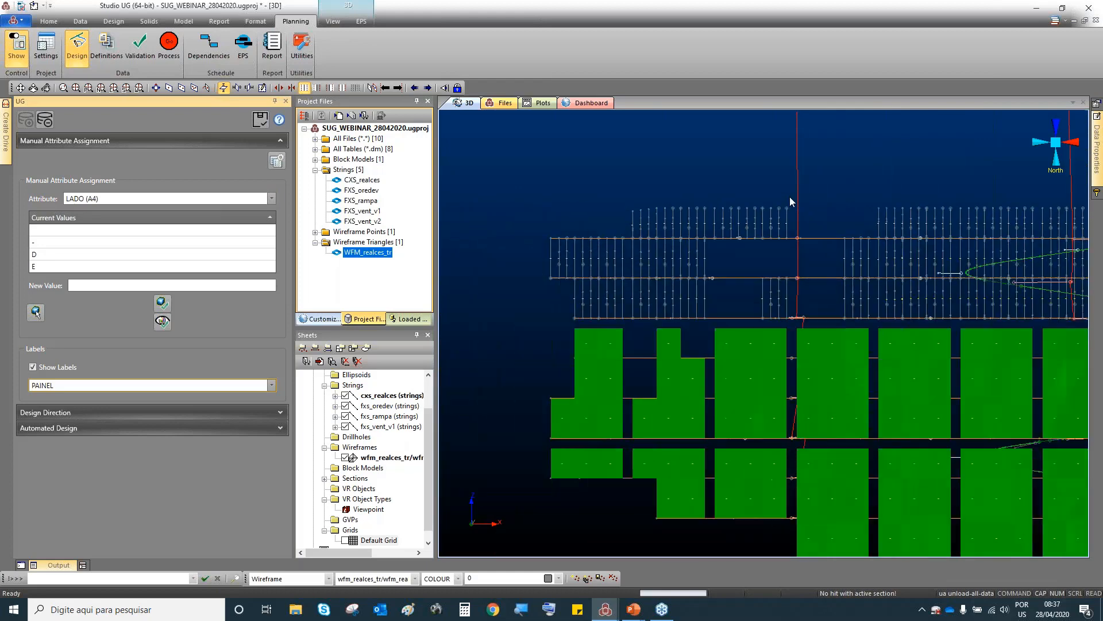
pyautogui.scroll(-5, 747, 291)
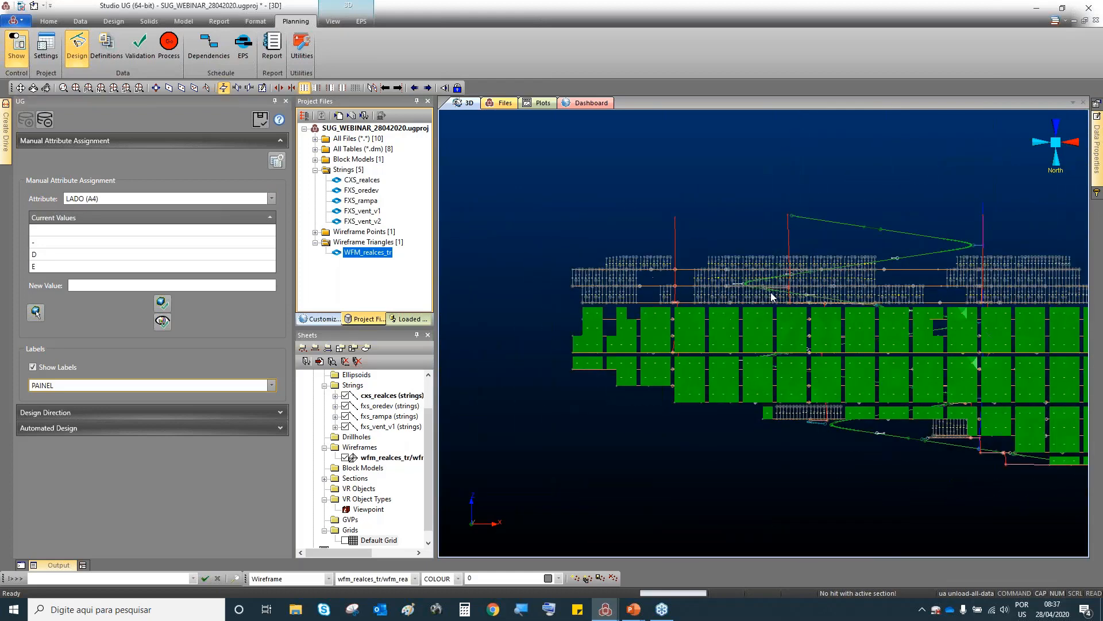
pyautogui.click(344, 405)
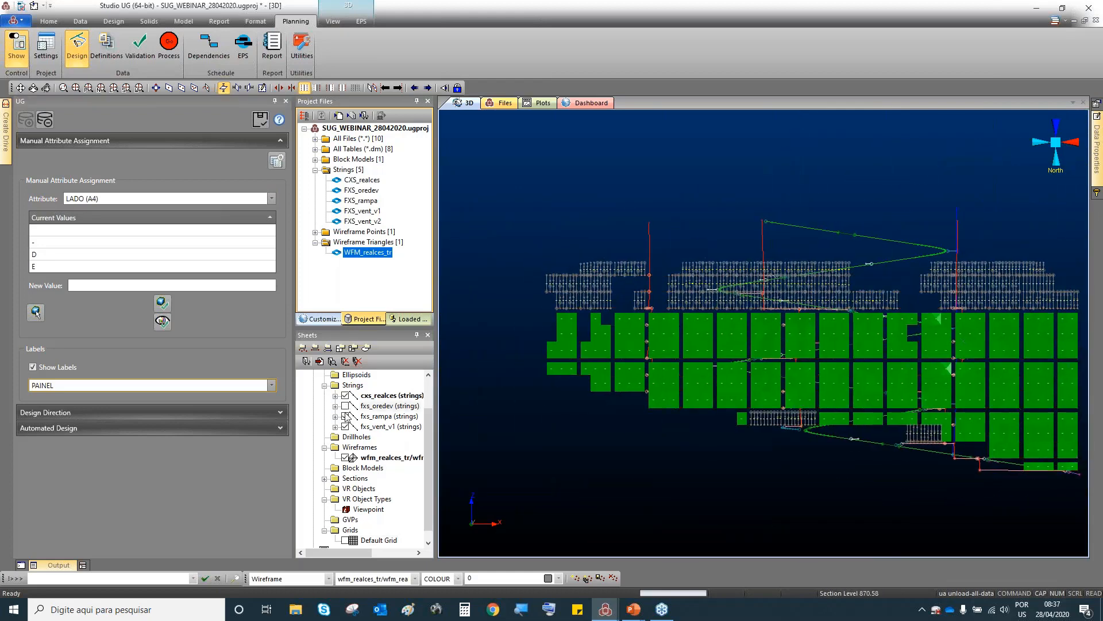
pyautogui.click(344, 415)
pyautogui.click(345, 426)
# Assign PAINEL value 1 to all cxs_realces strings in the uppermost panel above the stope wireframes.
pyautogui.moveTo(751, 314); pyautogui.dragTo(705, 334, button='middle')
pyautogui.moveTo(483, 281); pyautogui.dragTo(1012, 322)
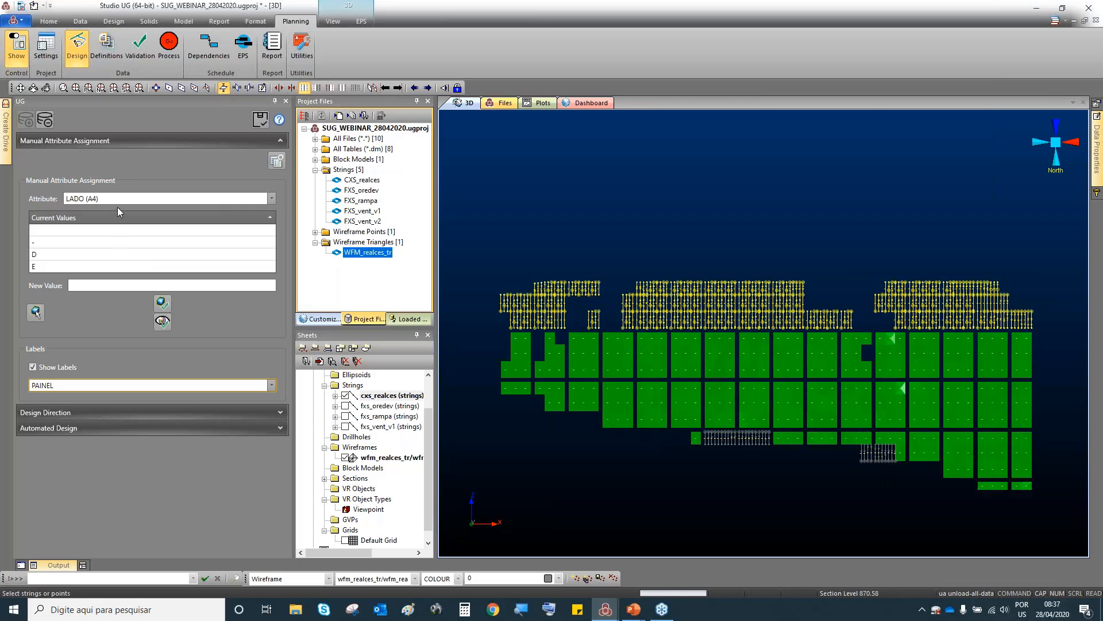
pyautogui.click(273, 198)
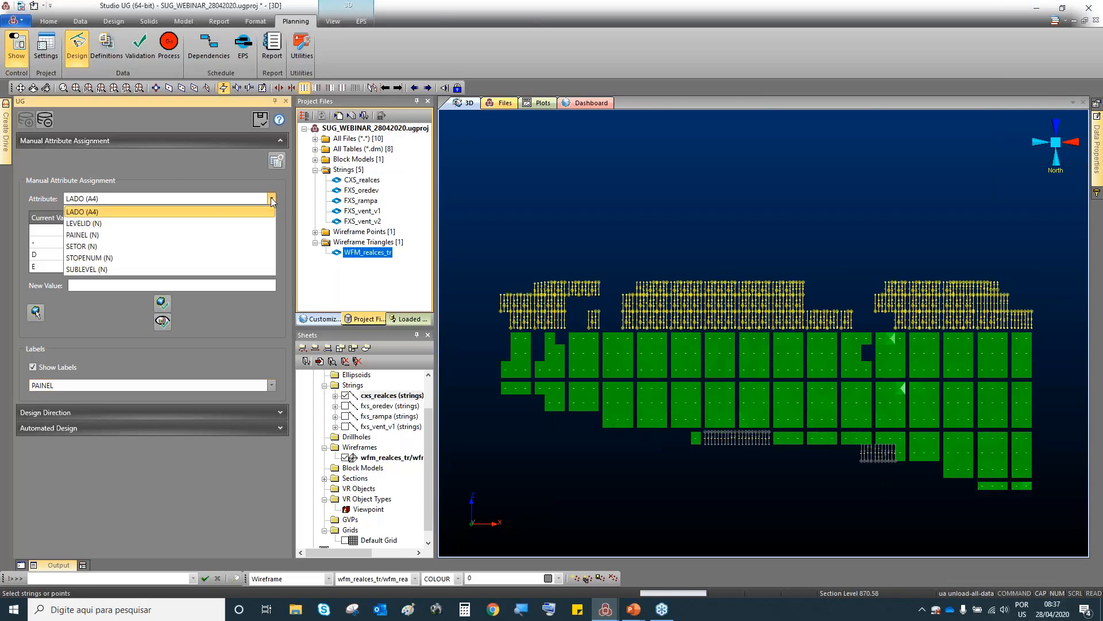
pyautogui.click(118, 230)
pyautogui.moveTo(109, 248); pyautogui.dragTo(1, 242)
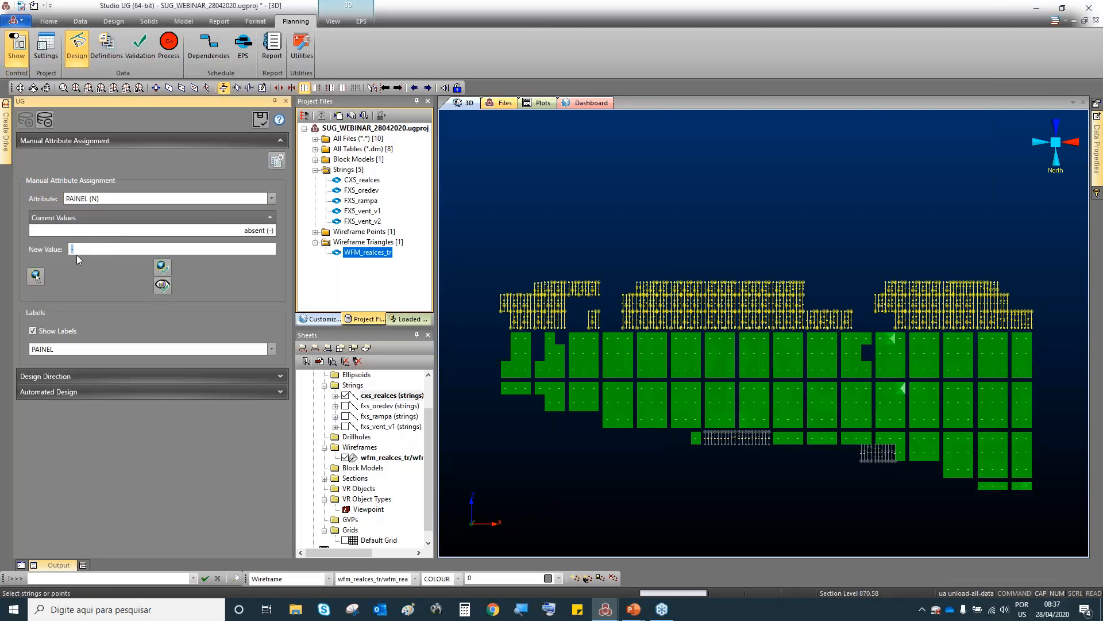
pyautogui.write('1')
pyautogui.click(167, 269)
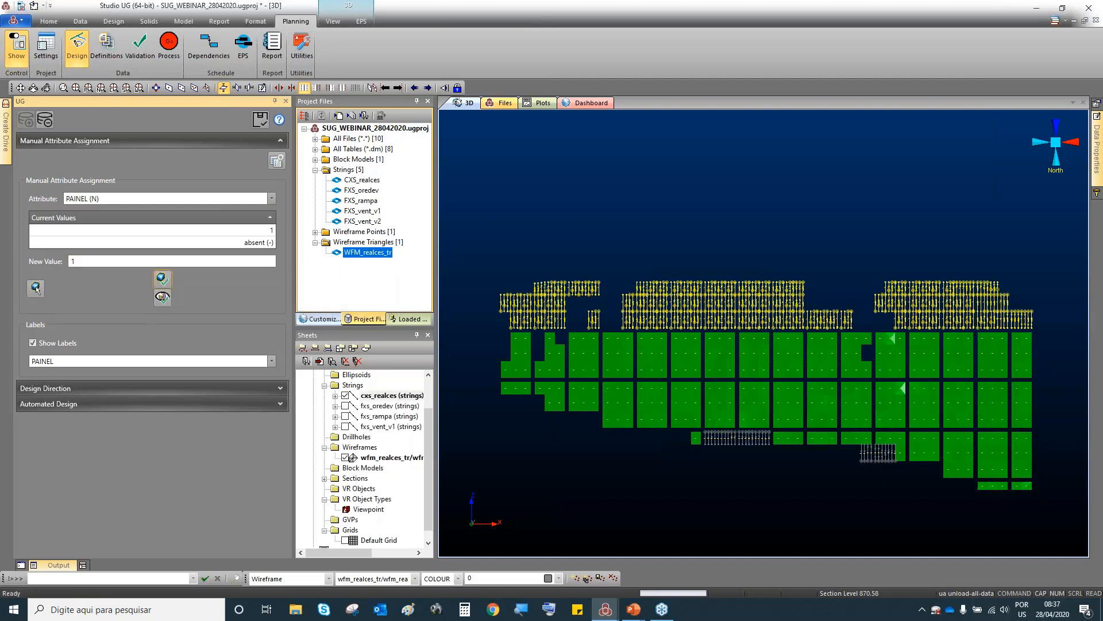
# Examine the strings of the uppermost panel up close for their PAINEL labels.
pyautogui.scroll(5, 560, 313)
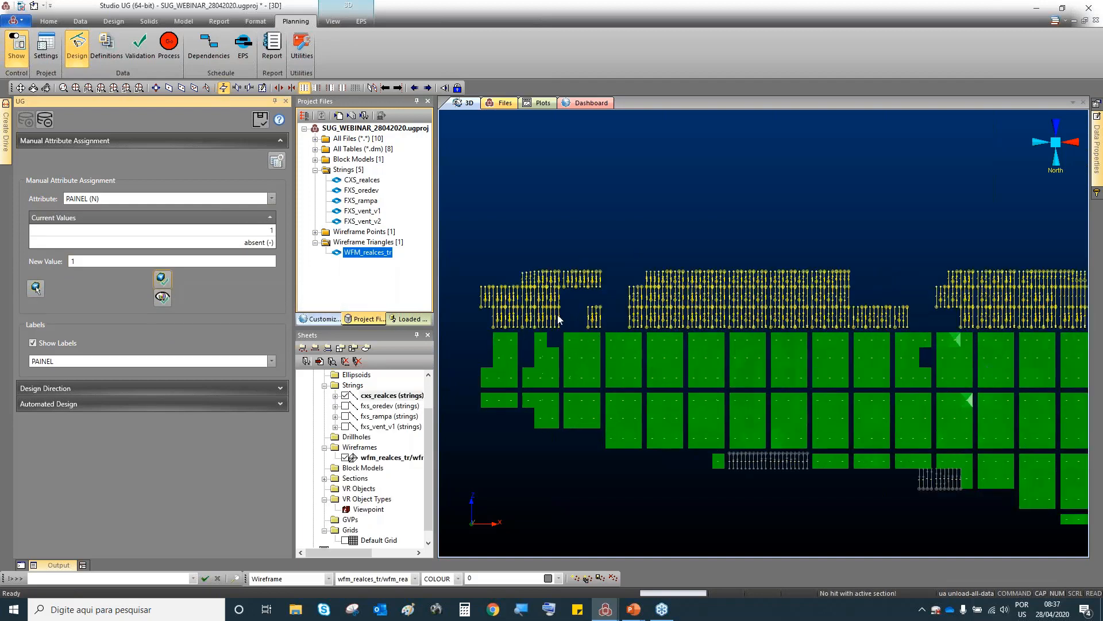
pyautogui.scroll(2, 556, 303)
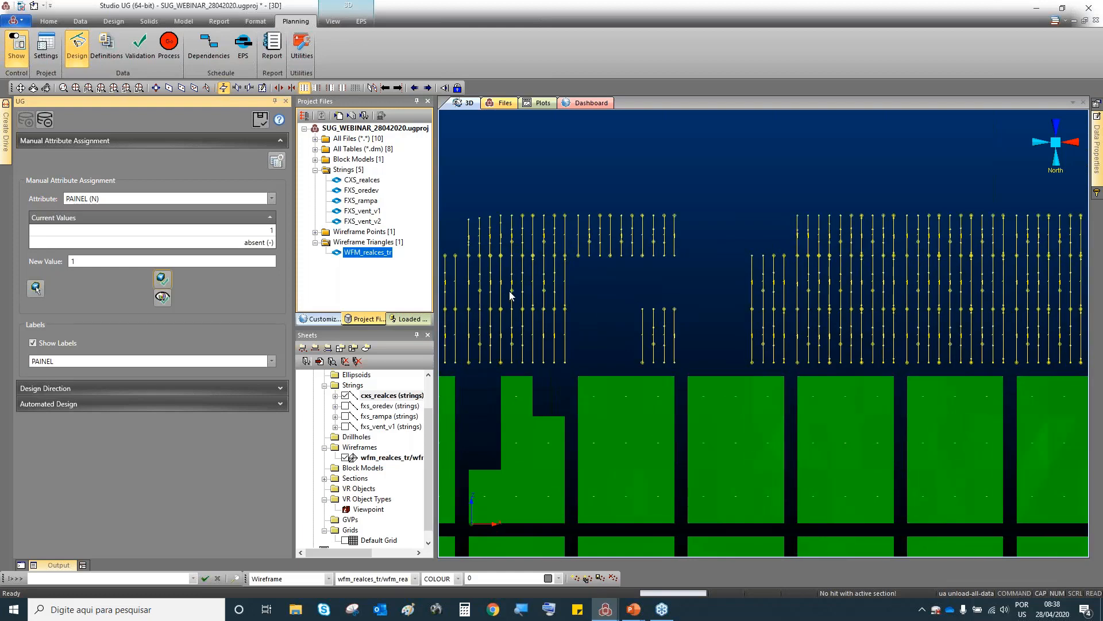
pyautogui.scroll(2, 632, 282)
pyautogui.scroll(3, 649, 356)
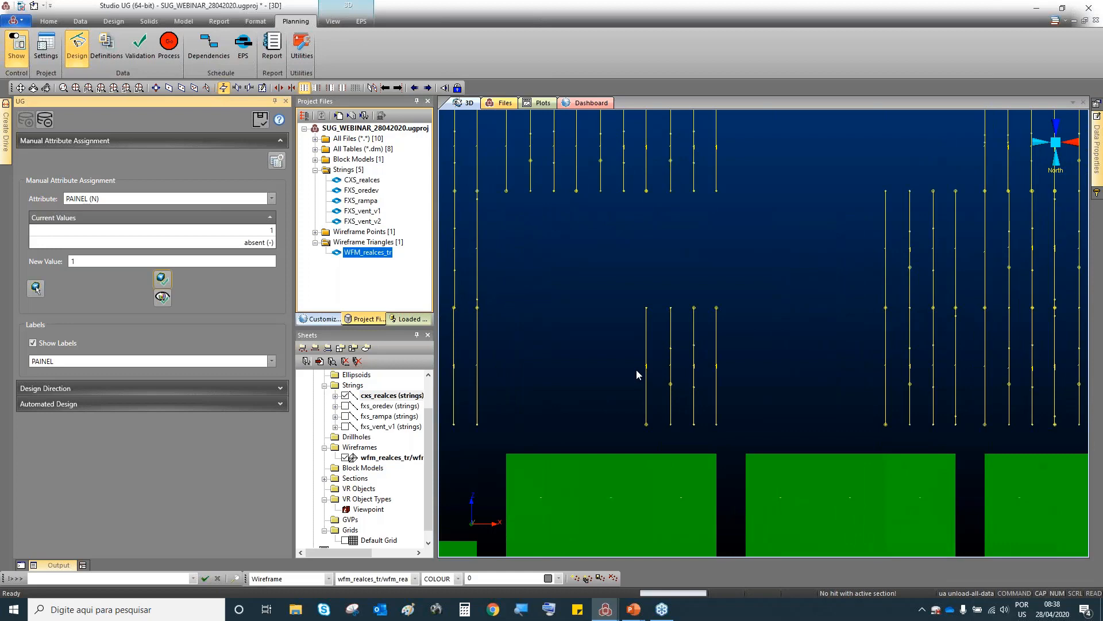
pyautogui.scroll(-4, 637, 369)
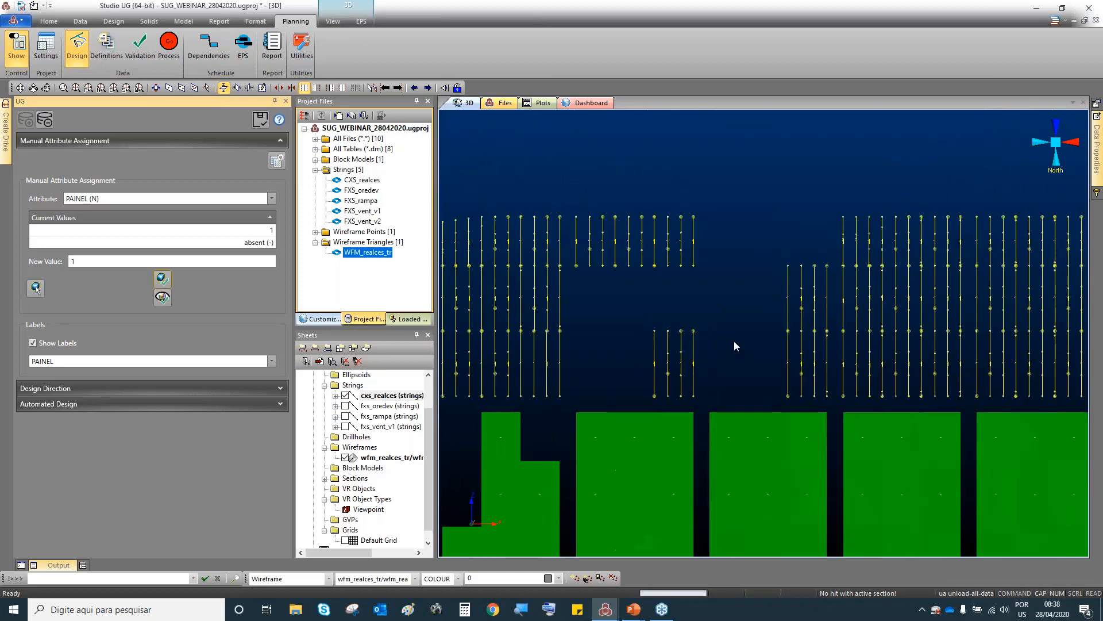
pyautogui.scroll(-5, 734, 340)
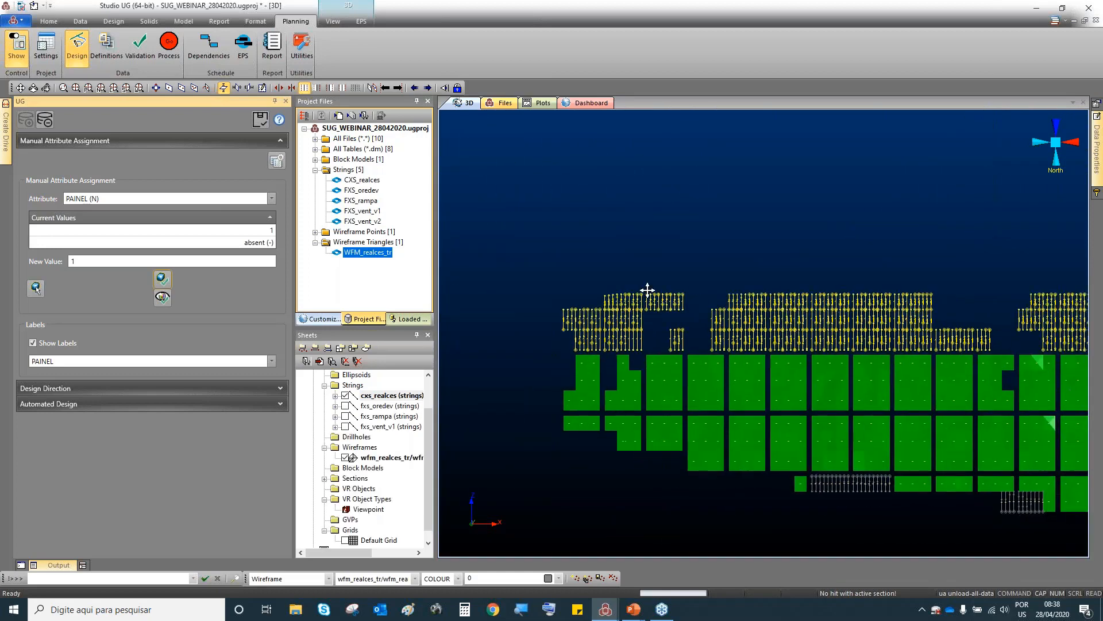
pyautogui.scroll(-2, 605, 341)
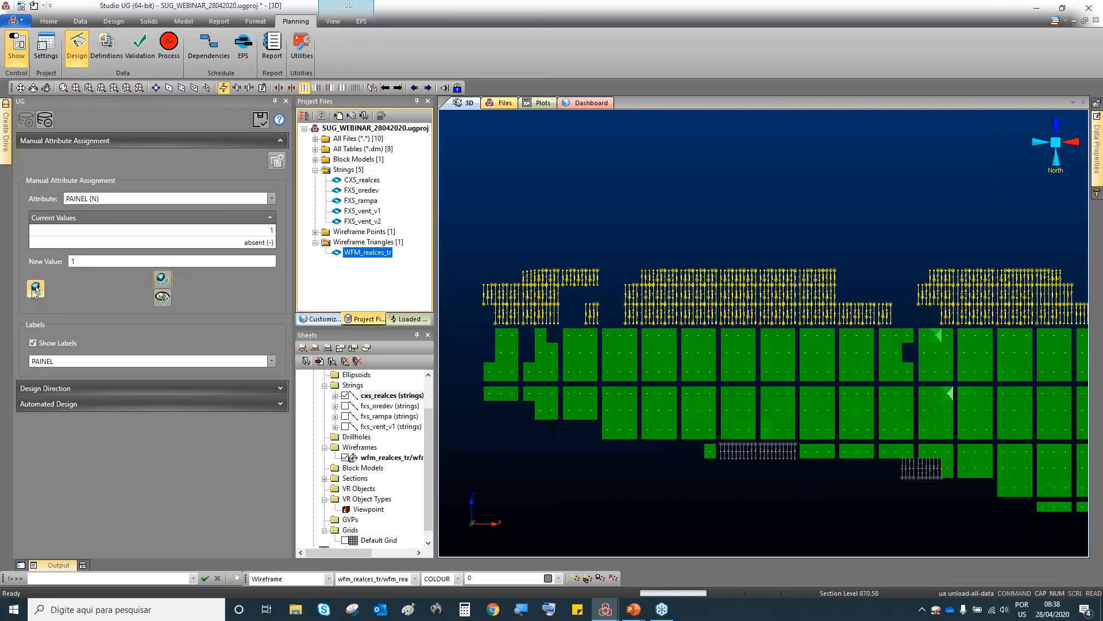
# Pick all stope wireframes in the first row below the upper strings and assign them PAINEL value 2.
pyautogui.click(35, 288)
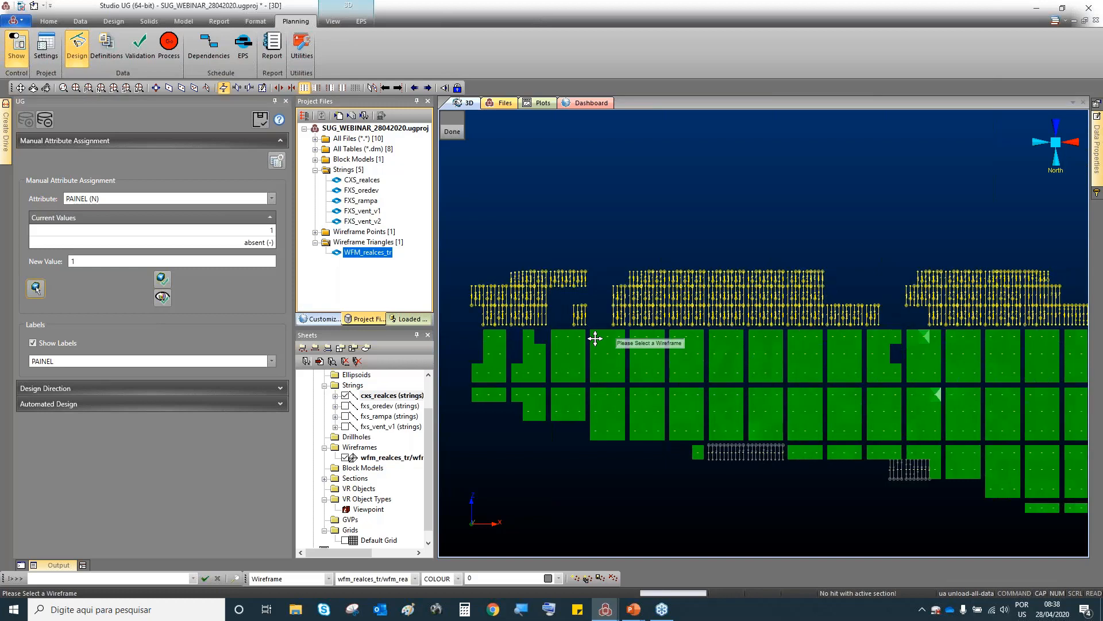
pyautogui.moveTo(596, 338); pyautogui.dragTo(594, 338, button='middle')
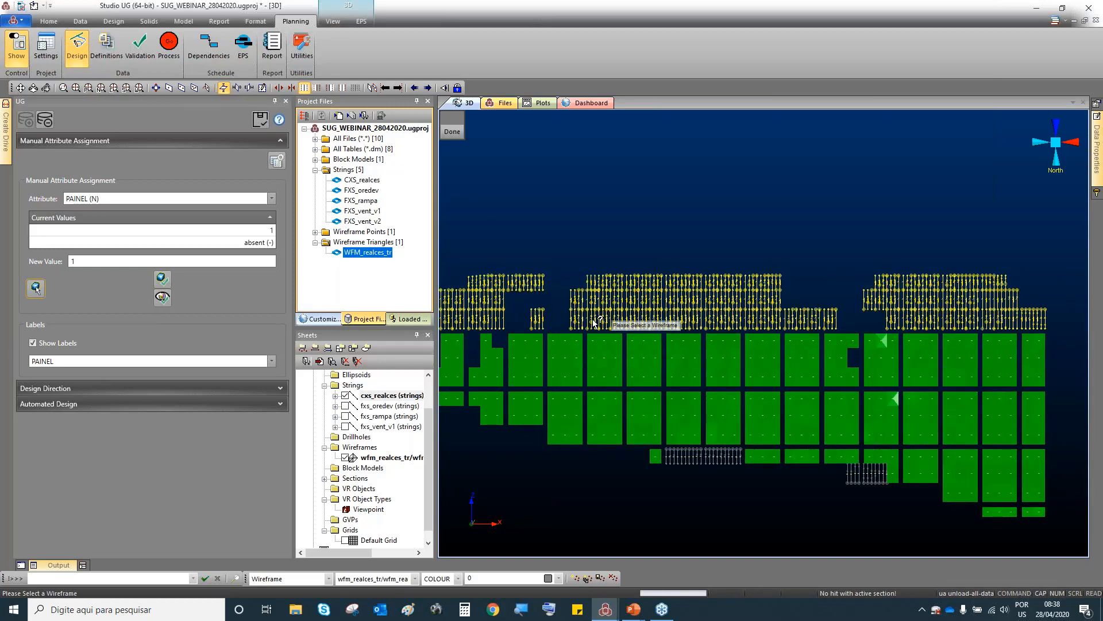
pyautogui.scroll(-4, 644, 334)
pyautogui.scroll(3, 517, 340)
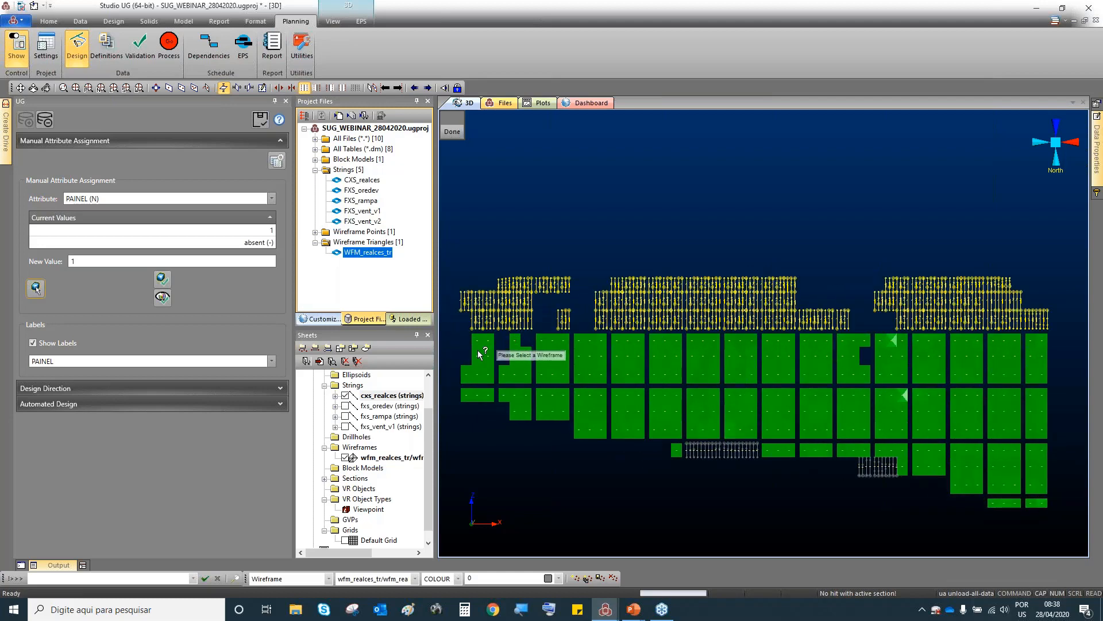
pyautogui.click(477, 355)
pyautogui.click(542, 357)
pyautogui.click(590, 356)
pyautogui.click(639, 373)
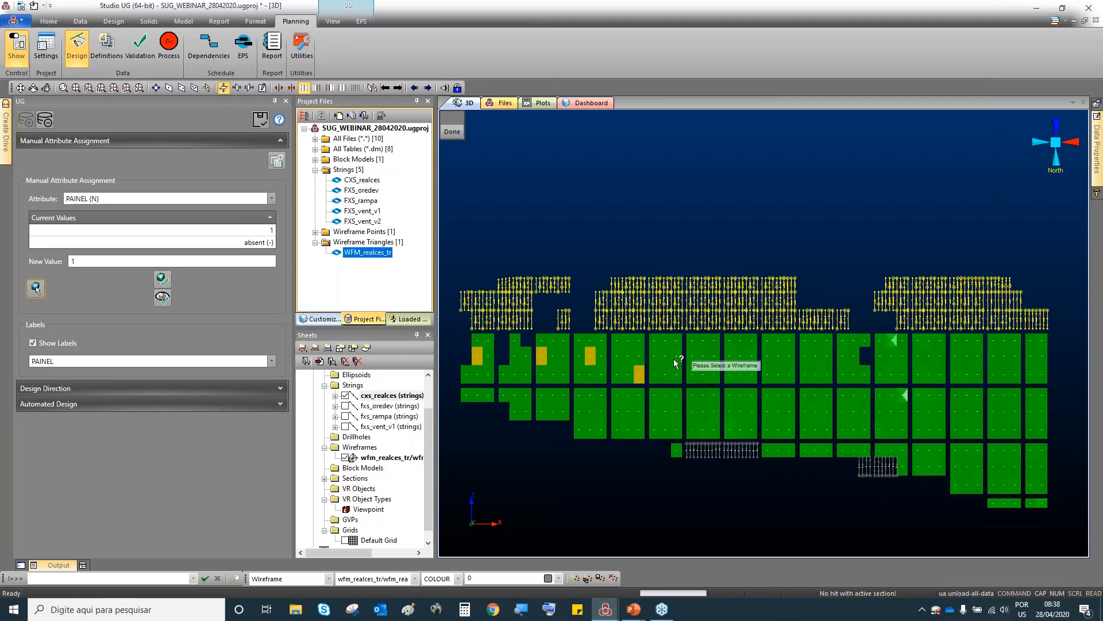
pyautogui.moveTo(457, 337); pyautogui.dragTo(1058, 373)
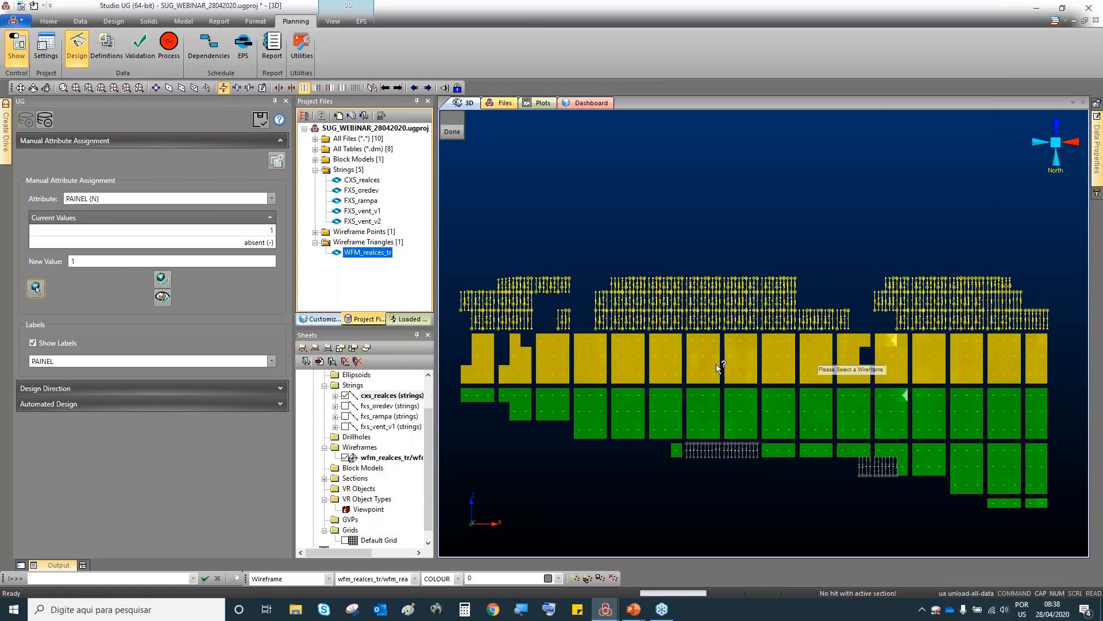
pyautogui.doubleClick(89, 259)
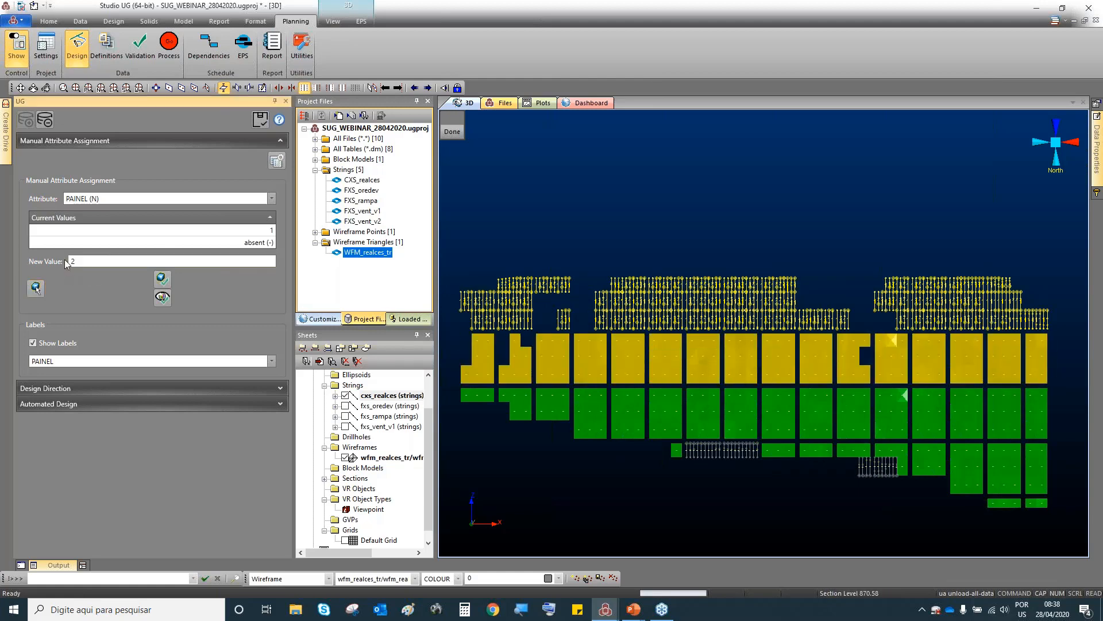
pyautogui.click(163, 280)
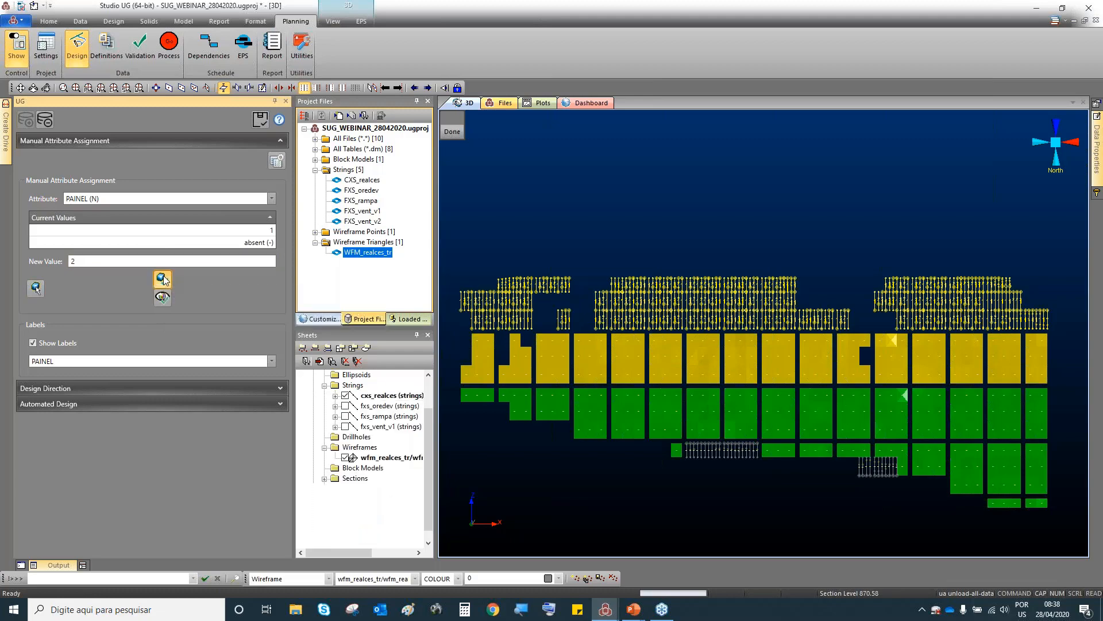
# Select all stope wireframes in the second row and assign them PAINEL value 3.
pyautogui.scroll(1, 567, 357)
pyautogui.scroll(4, 499, 326)
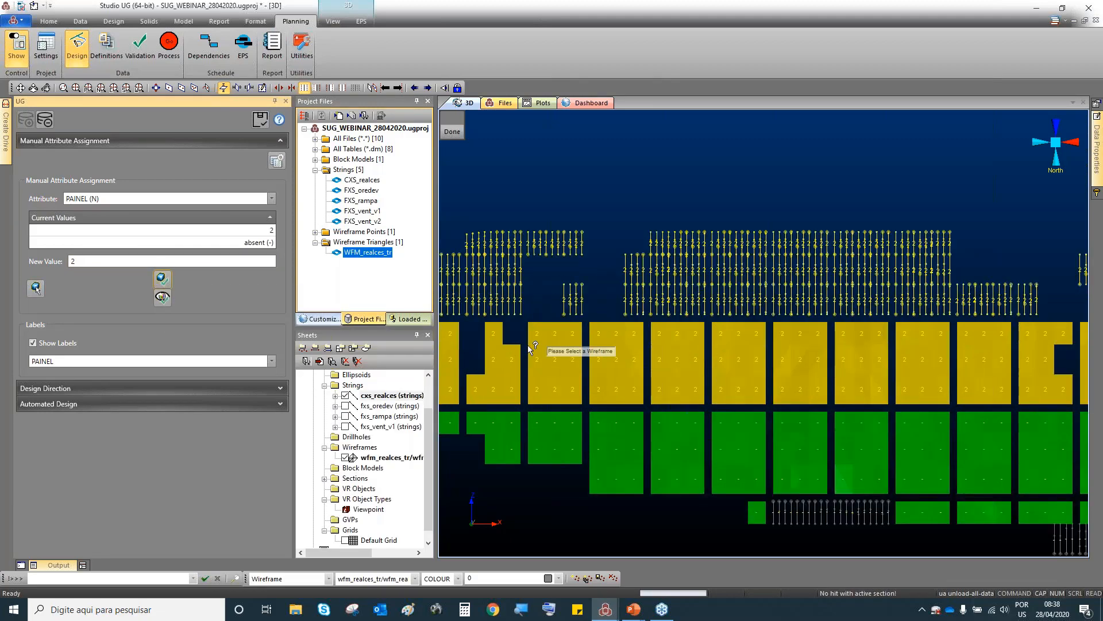
pyautogui.scroll(-5, 534, 345)
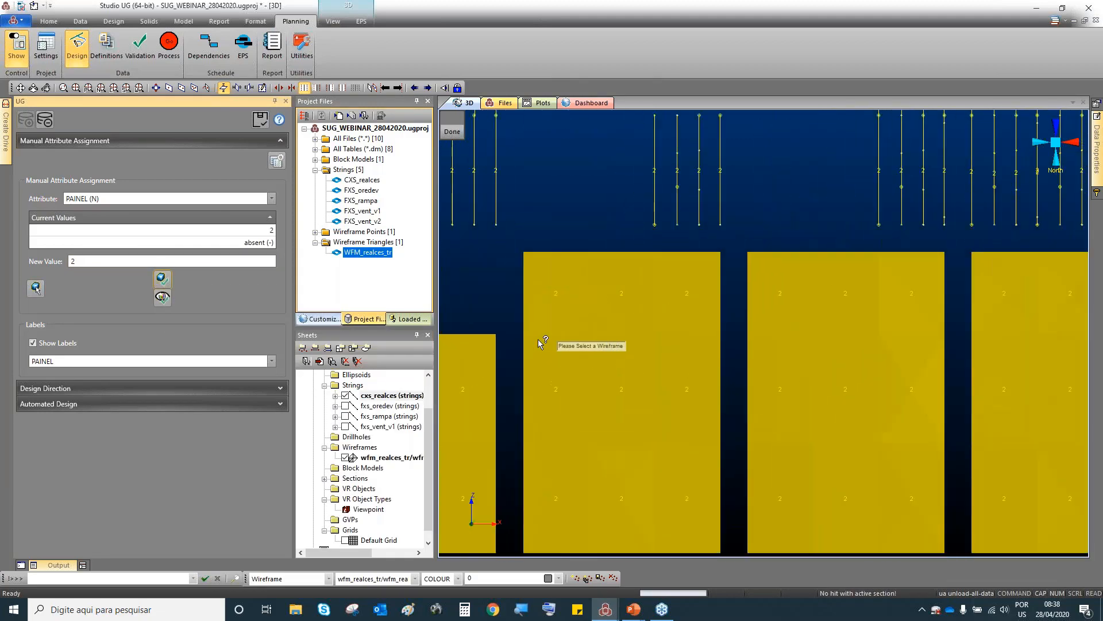
pyautogui.scroll(-5, 549, 315)
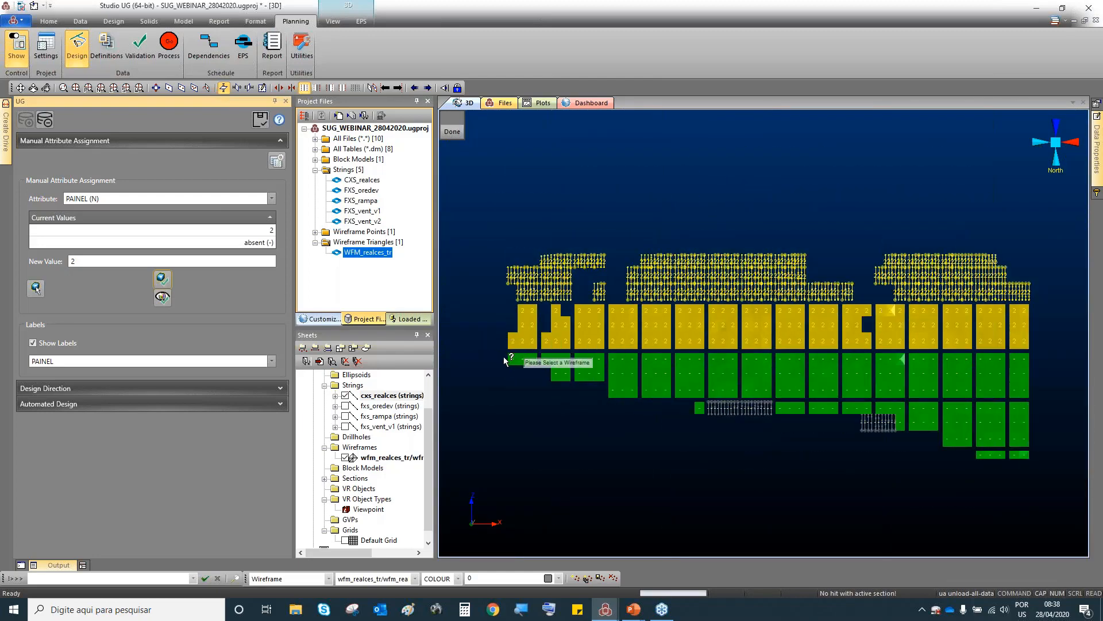
pyautogui.moveTo(504, 356); pyautogui.dragTo(1023, 392)
pyautogui.click(98, 260)
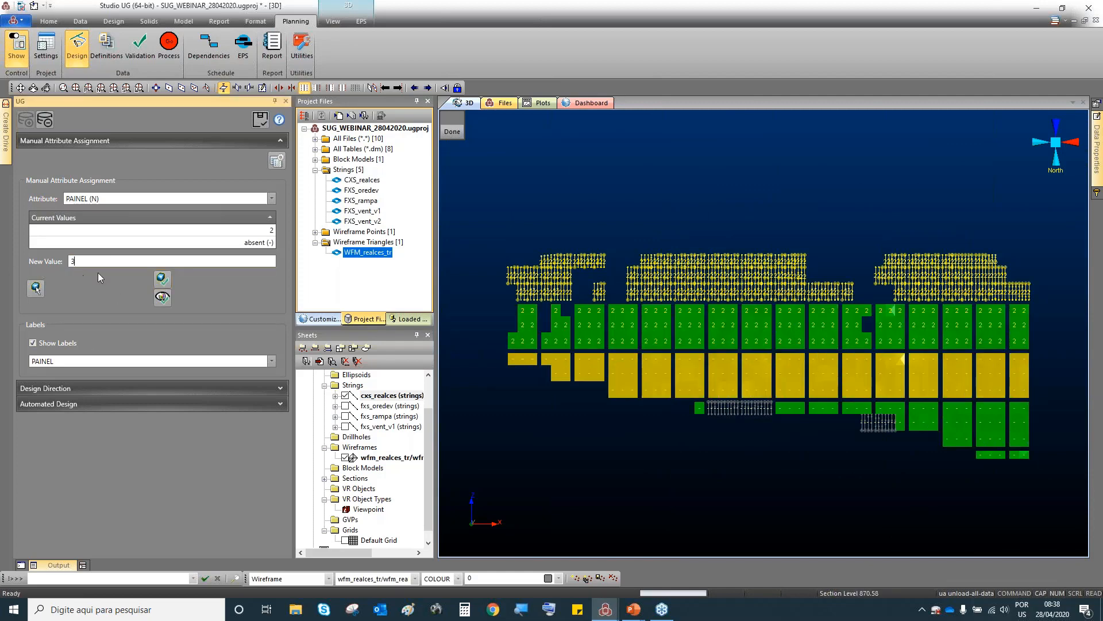
pyautogui.click(162, 278)
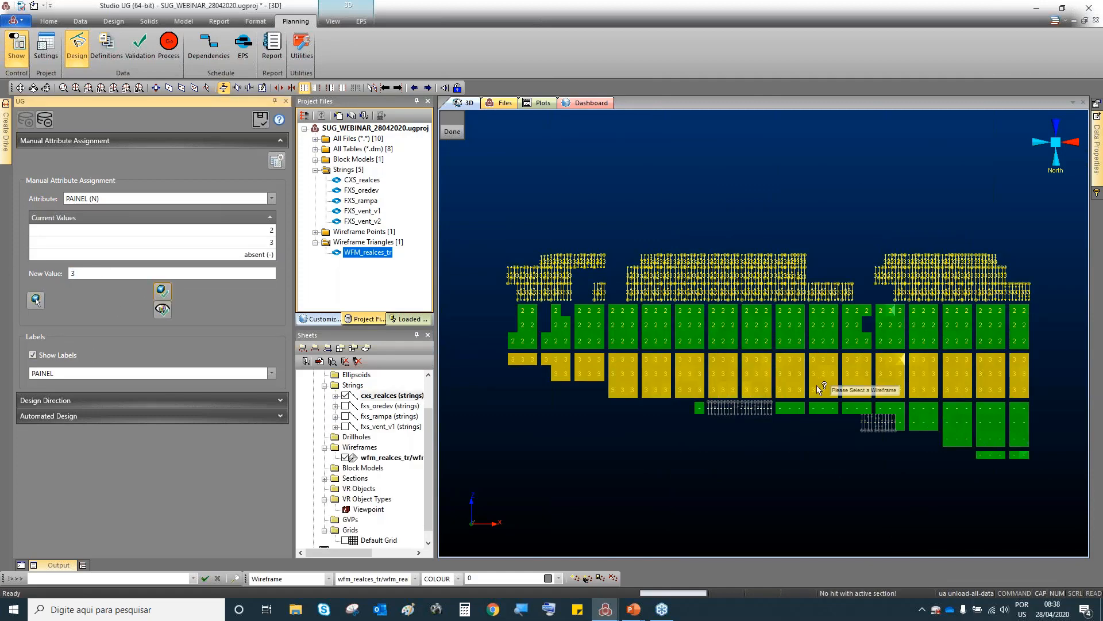
# Select the stope wireframes in the third row and assign them PAINEL value 4.
pyautogui.scroll(4, 942, 402)
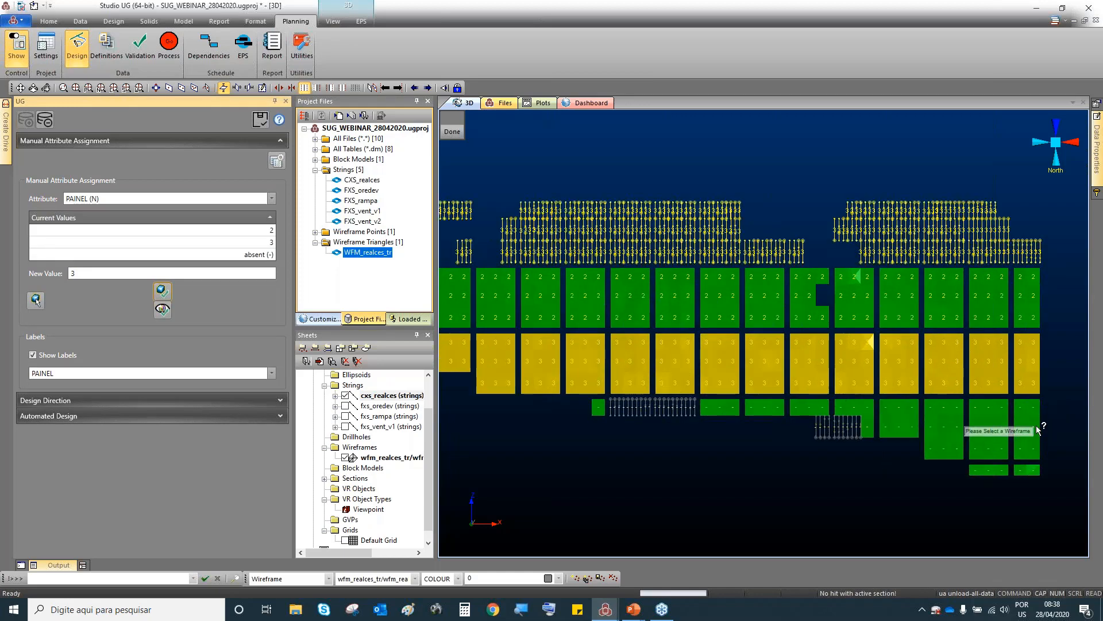
pyautogui.scroll(-1, 570, 409)
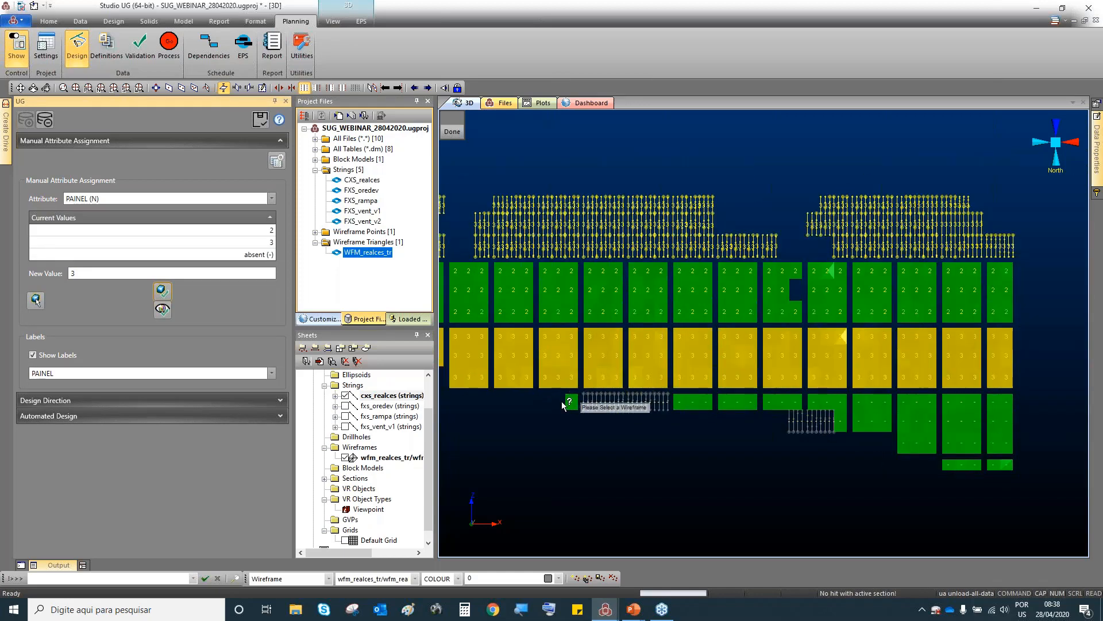
pyautogui.moveTo(561, 403); pyautogui.dragTo(1100, 437)
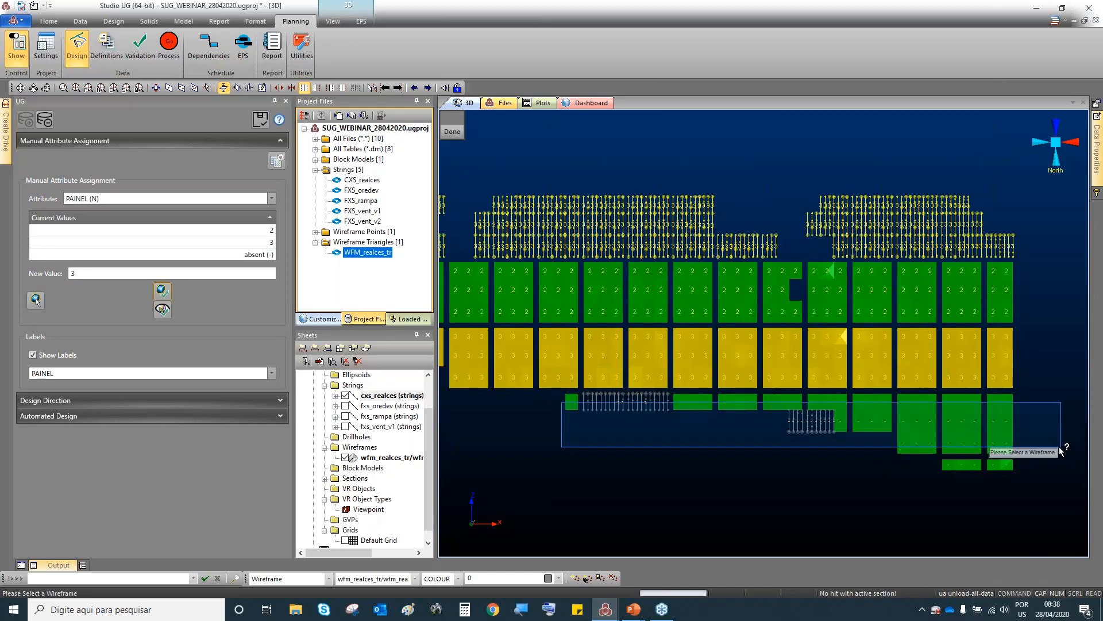
pyautogui.click(126, 274)
pyautogui.press('BackSpace')
pyautogui.write('4')
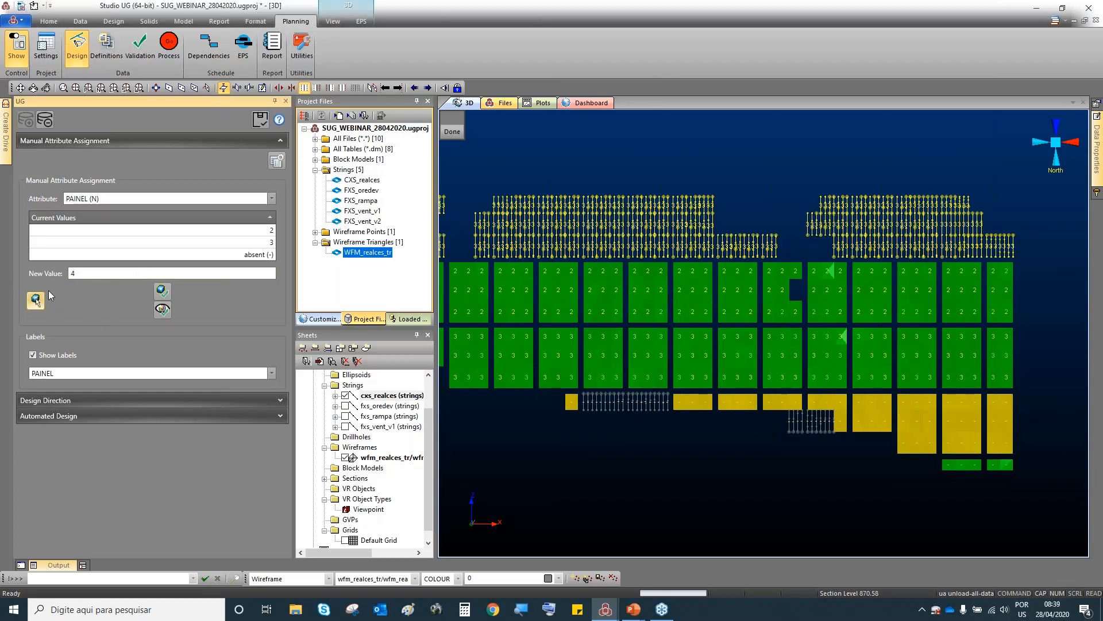
pyautogui.click(162, 291)
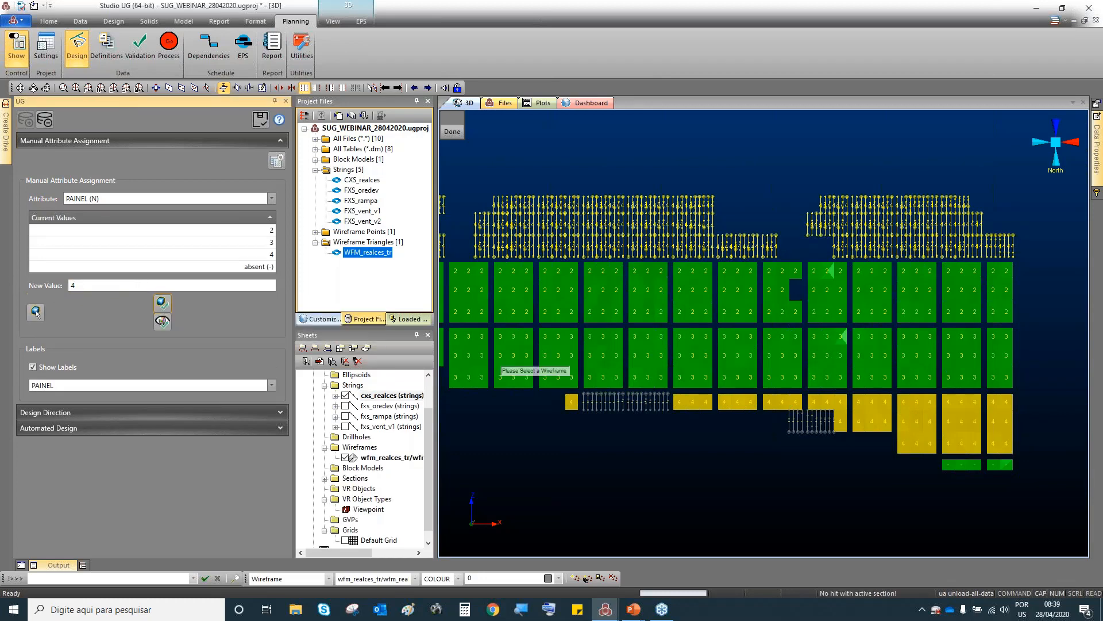
# End wireframe picking and assign PAINEL value 4 to the two string groups between the third-row stopes.
pyautogui.click(36, 312)
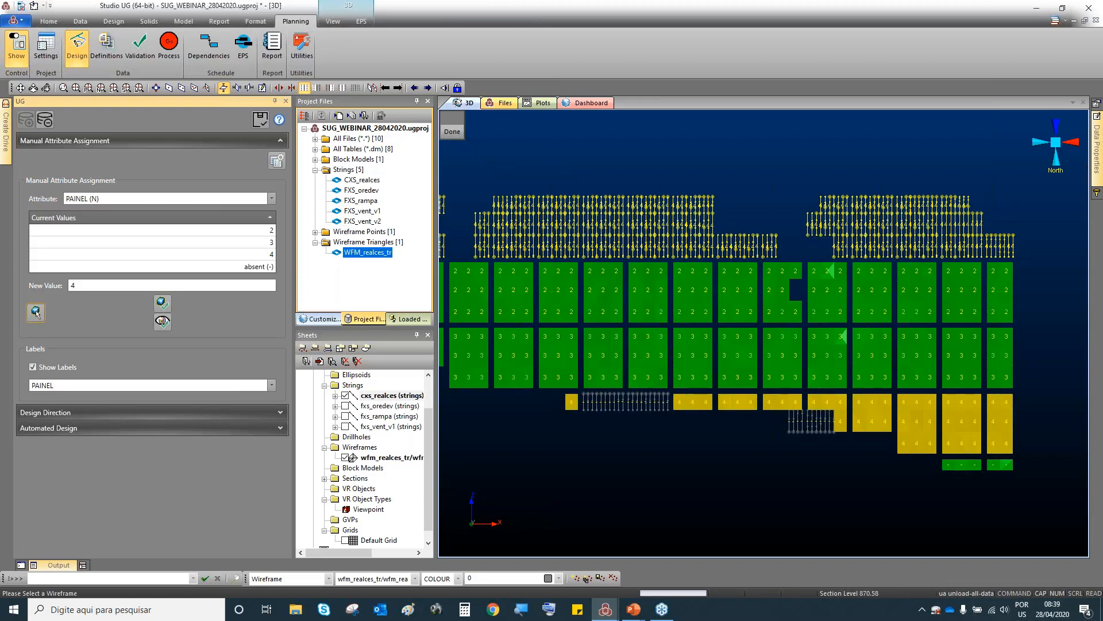
pyautogui.moveTo(570, 399); pyautogui.dragTo(836, 441)
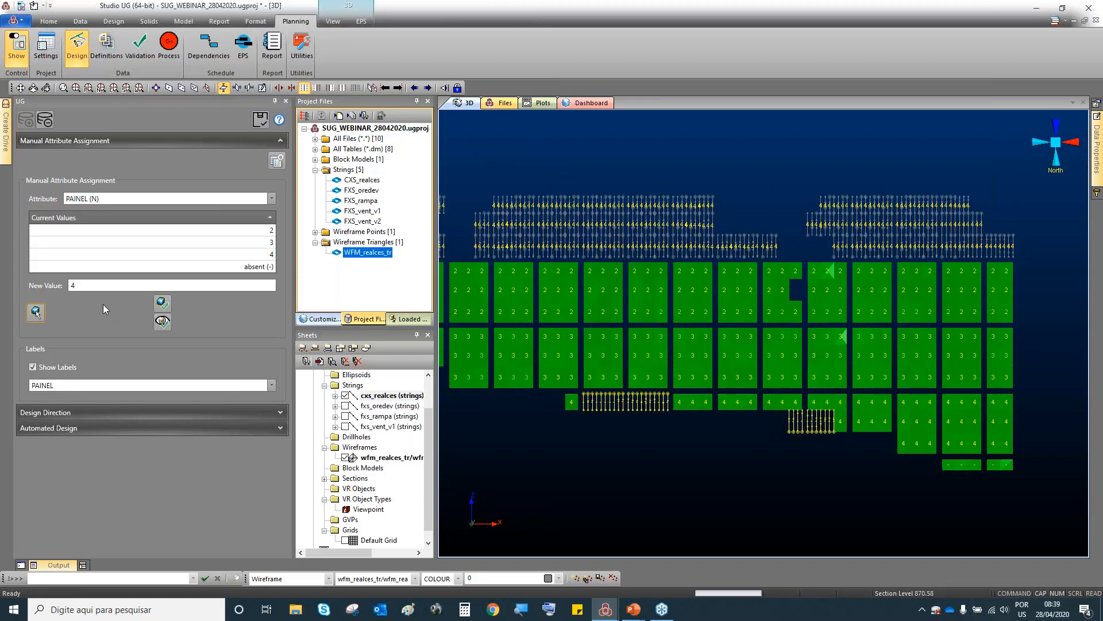
pyautogui.click(163, 303)
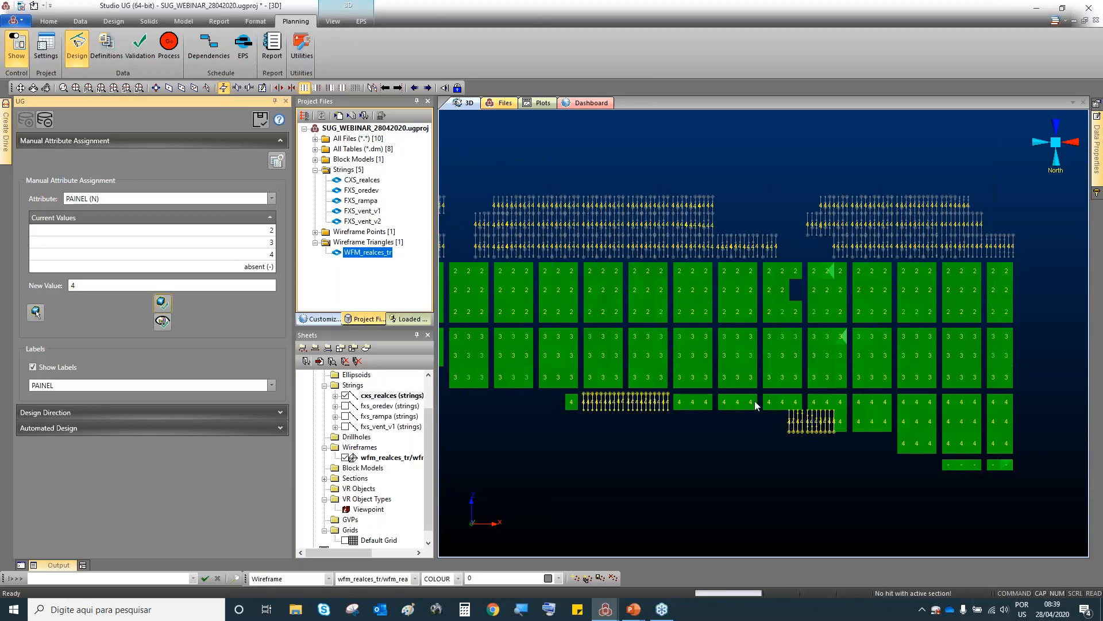
# Pick the stope wireframes in the lowest row, assign them PAINEL value 5 and end the wireframe picking.
pyautogui.click(849, 461)
pyautogui.doubleClick(90, 285)
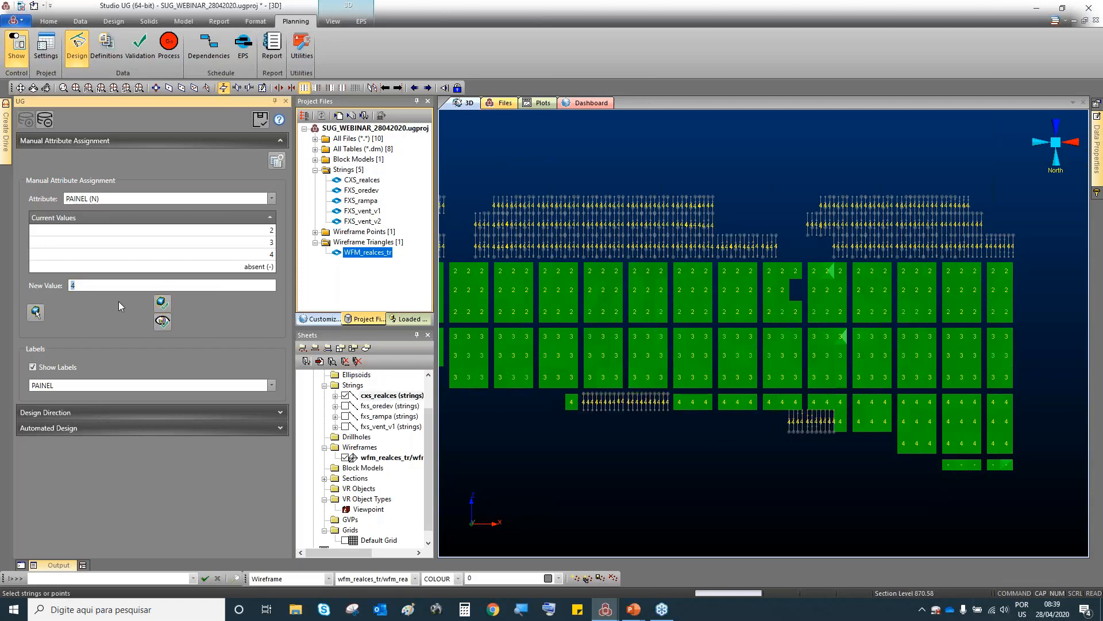
pyautogui.write('5')
pyautogui.click(36, 312)
pyautogui.scroll(2, 905, 489)
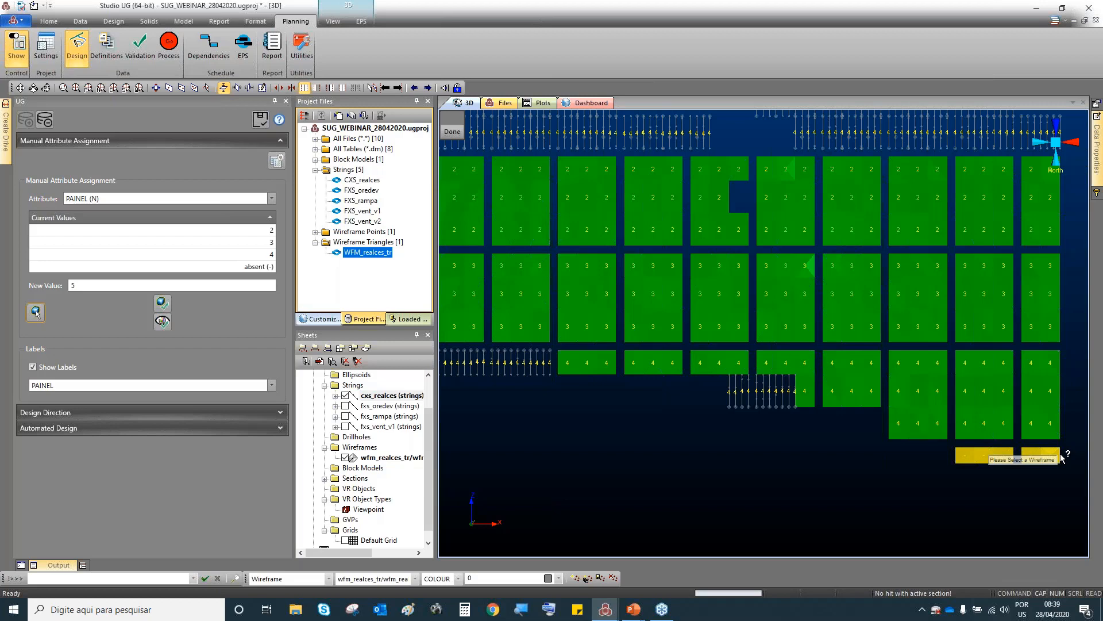
pyautogui.click(162, 303)
pyautogui.scroll(-7, 849, 421)
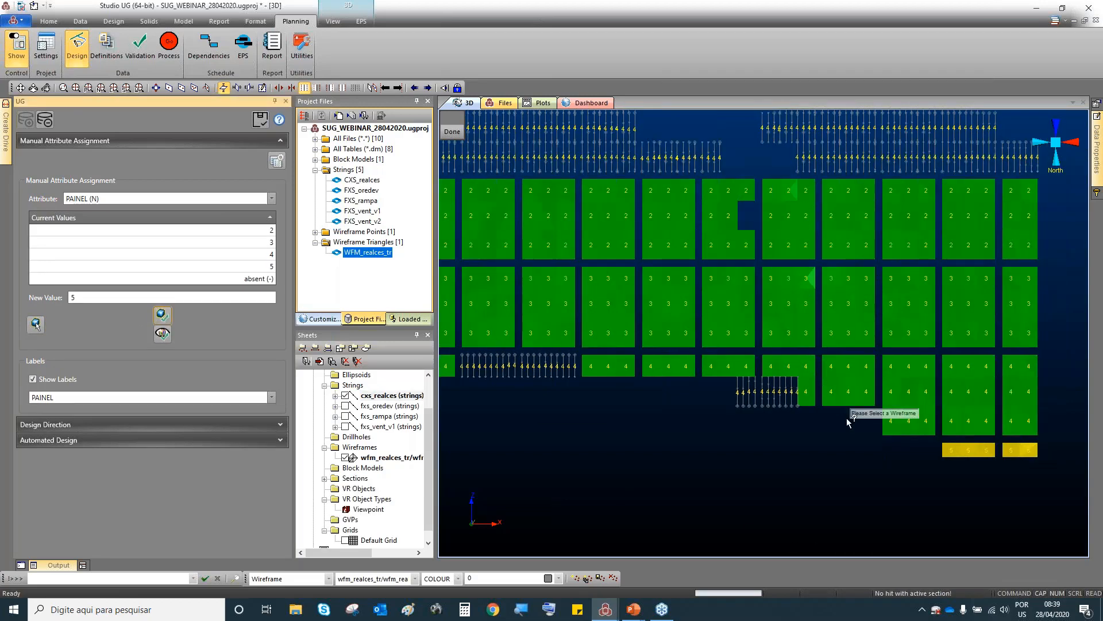
pyautogui.scroll(1, 658, 366)
pyautogui.click(452, 132)
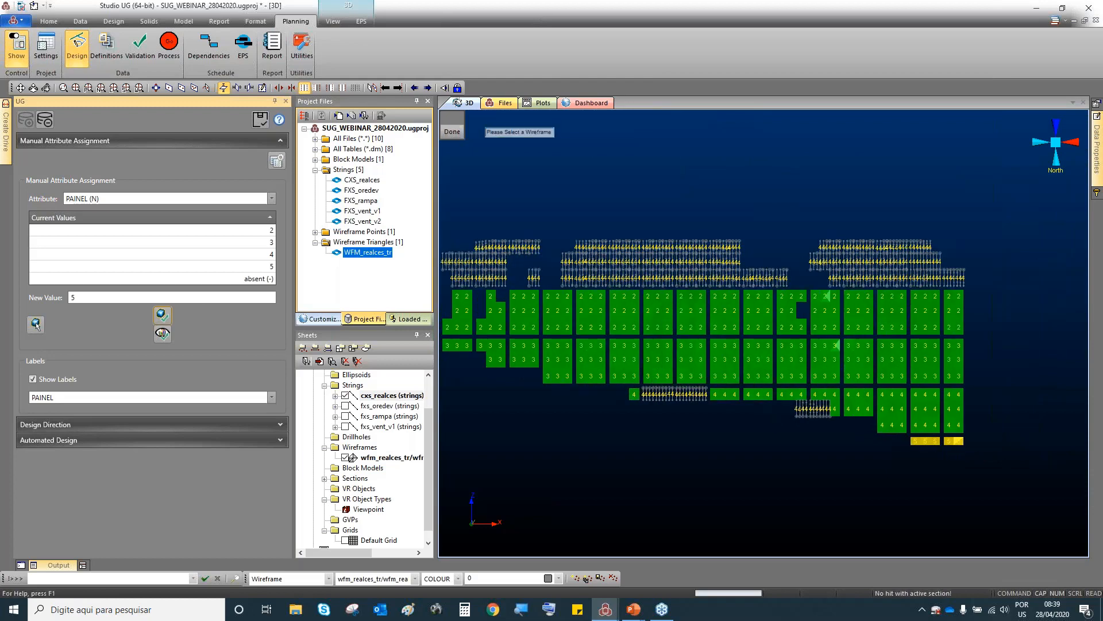
pyautogui.scroll(-1, 661, 310)
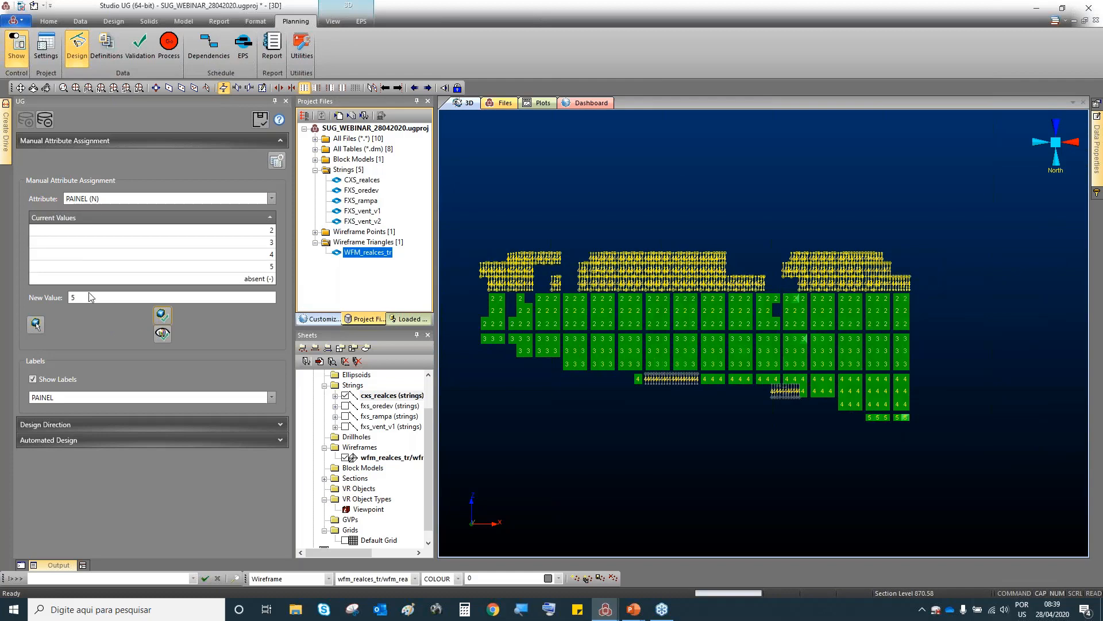
# Assign PAINEL value 1 to the selected upper strings above the stope wireframes.
pyautogui.moveTo(102, 298); pyautogui.dragTo(26, 302)
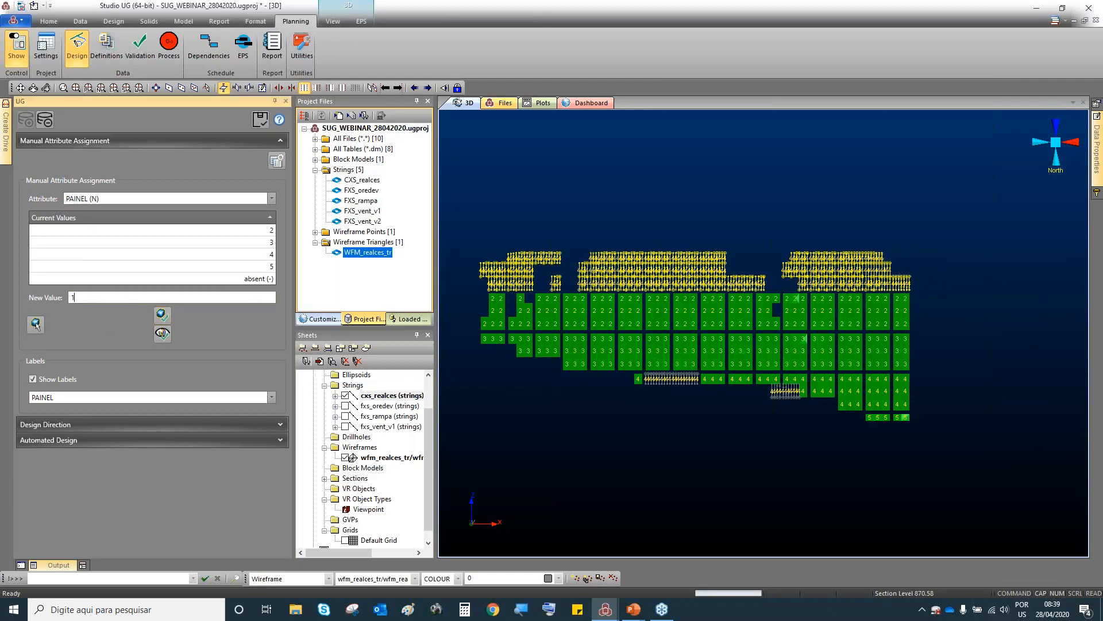
pyautogui.write('1')
pyautogui.click(161, 315)
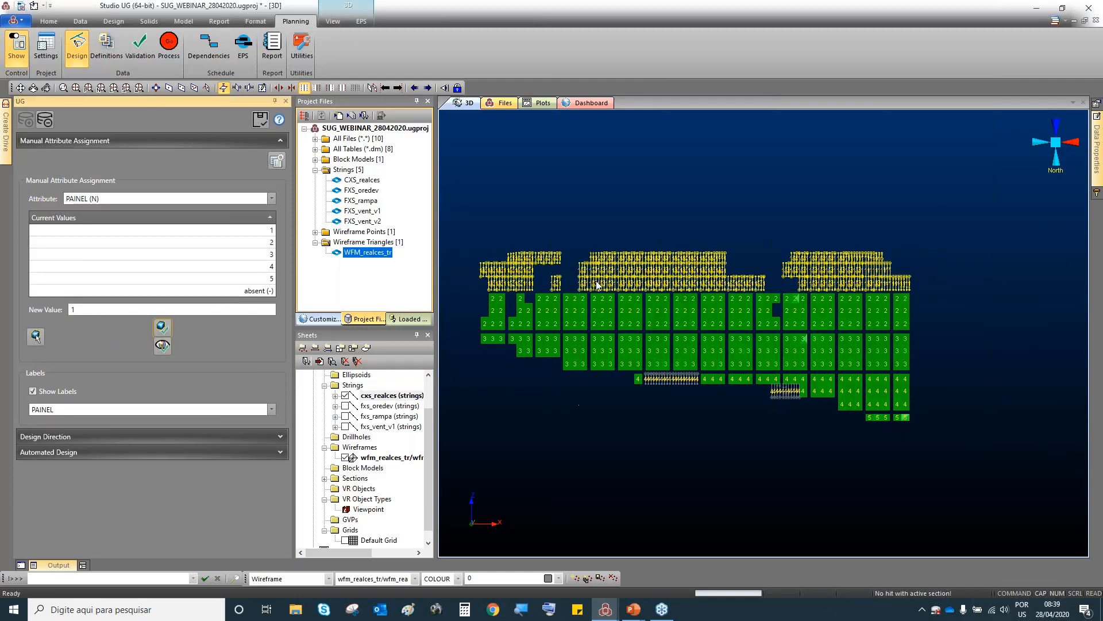
pyautogui.scroll(6, 597, 284)
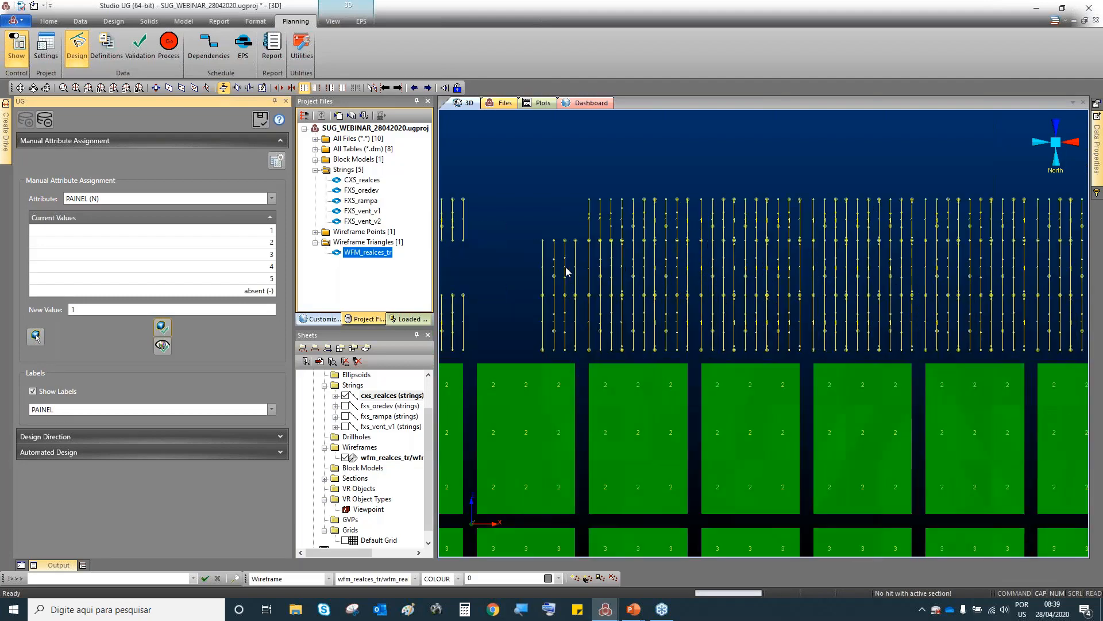
pyautogui.scroll(-6, 567, 270)
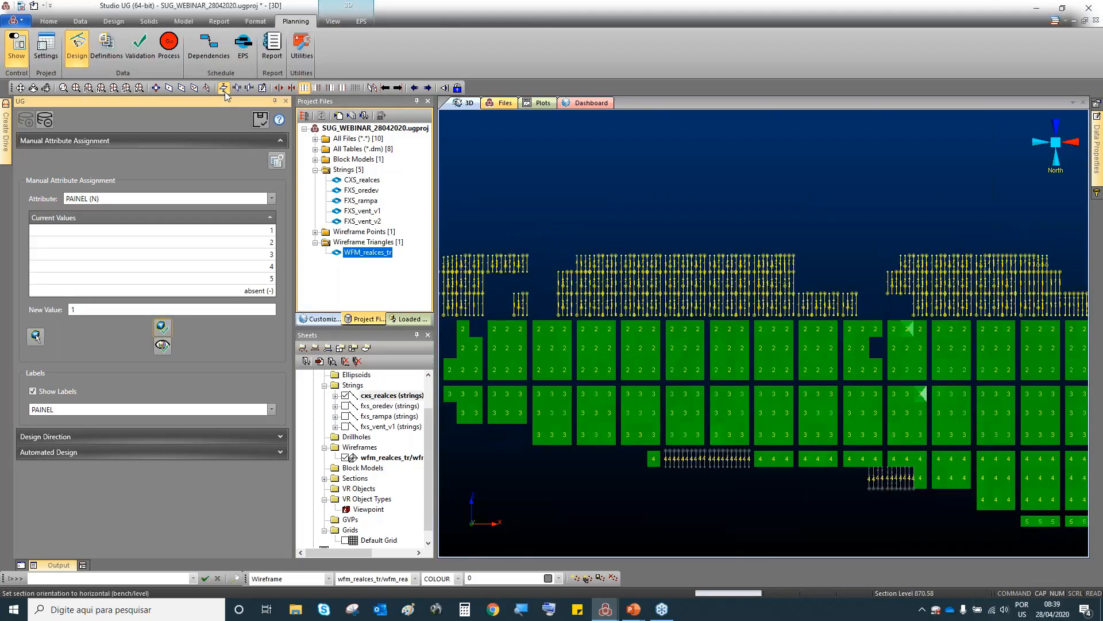
pyautogui.click(224, 90)
pyautogui.scroll(-3, 830, 246)
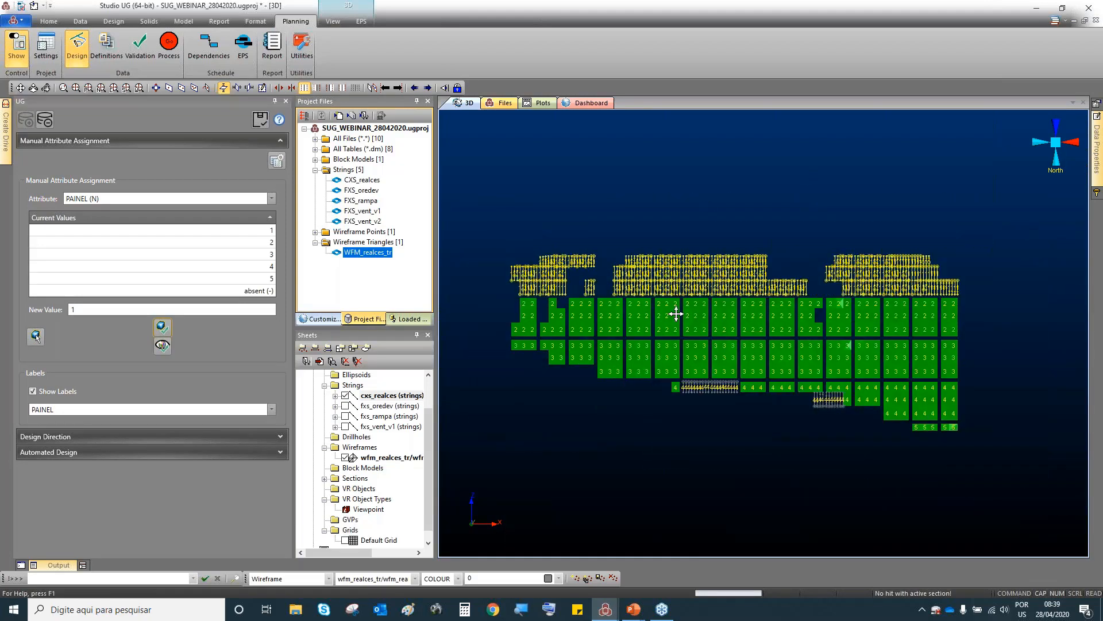
pyautogui.moveTo(676, 314); pyautogui.dragTo(635, 336, button='middle')
pyautogui.scroll(-1, 777, 275)
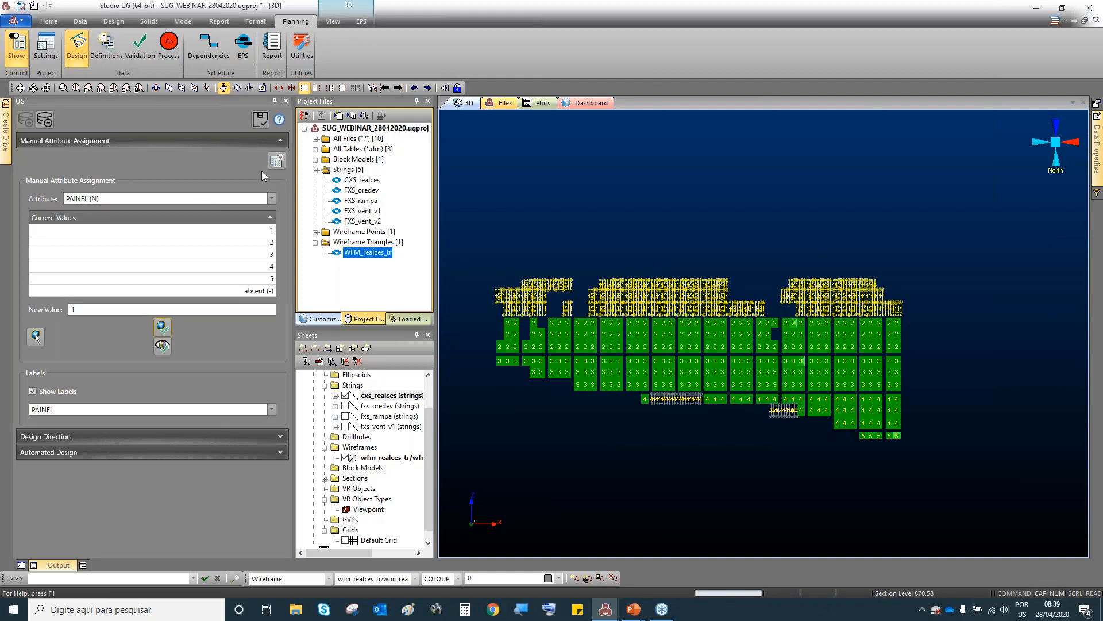
# Save the manual attribute assignments and go on to the design definitions stage.
pyautogui.click(261, 119)
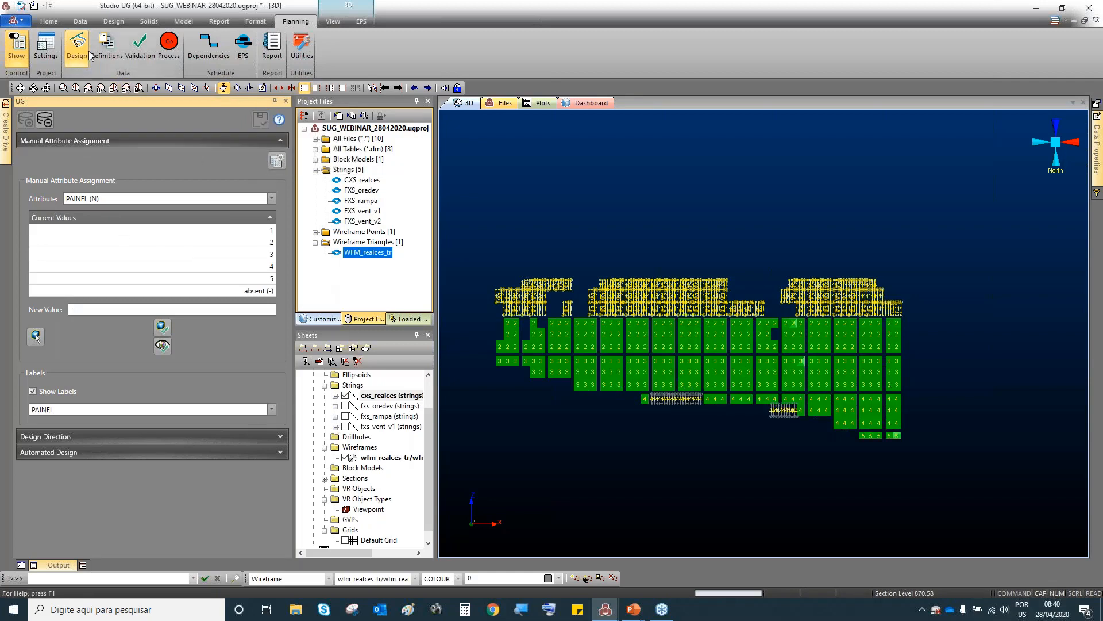
pyautogui.click(107, 49)
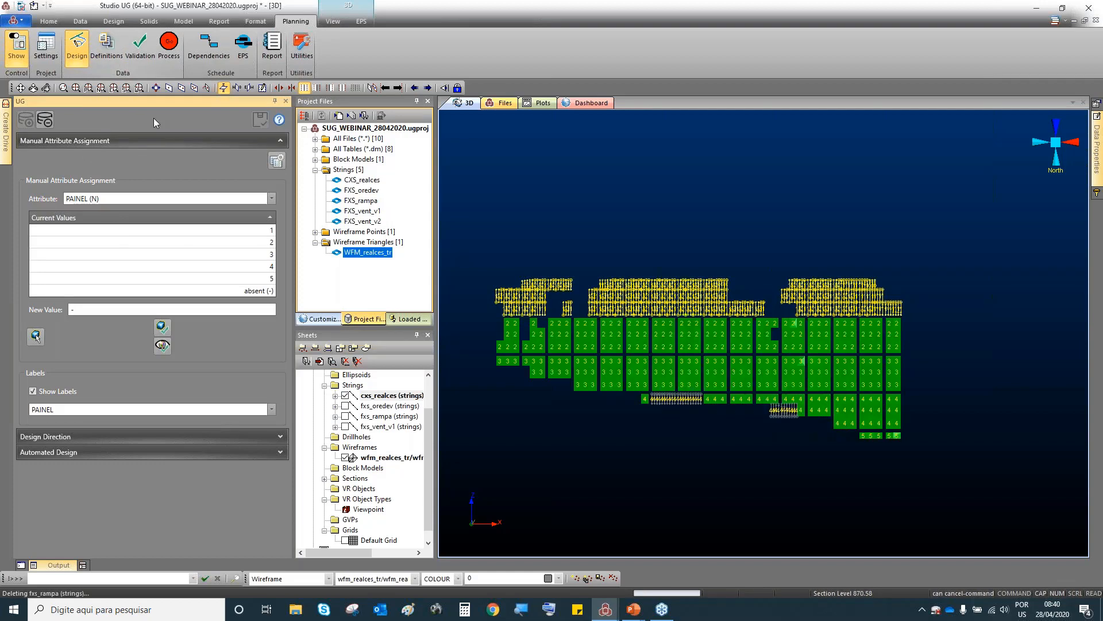
pyautogui.click(108, 48)
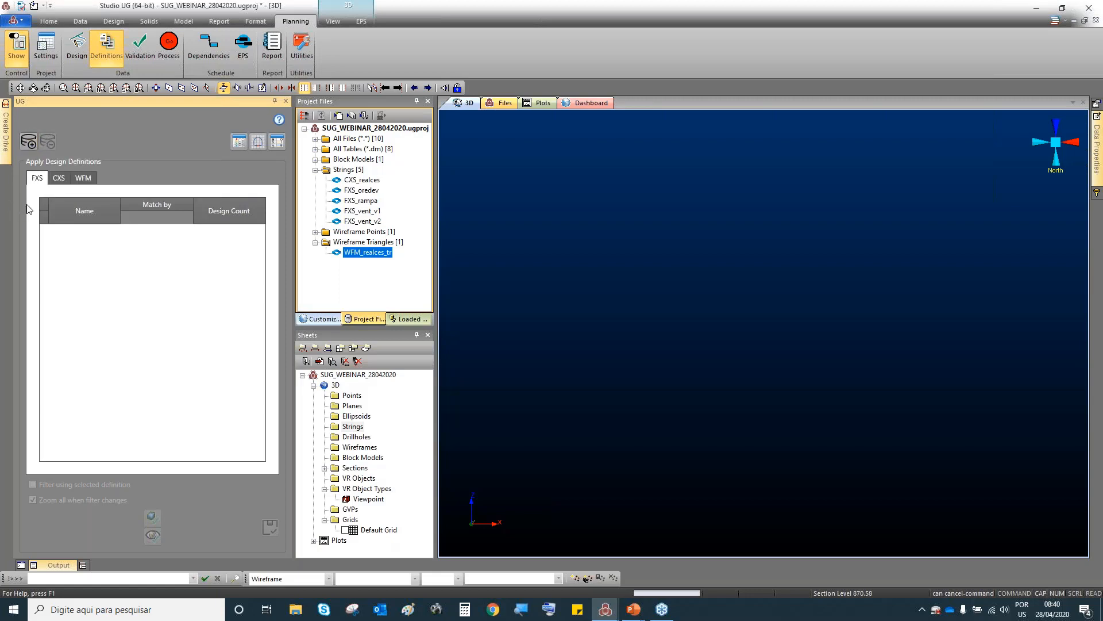
# Load the design data for applying definitions and display the FXS design strings.
pyautogui.click(60, 179)
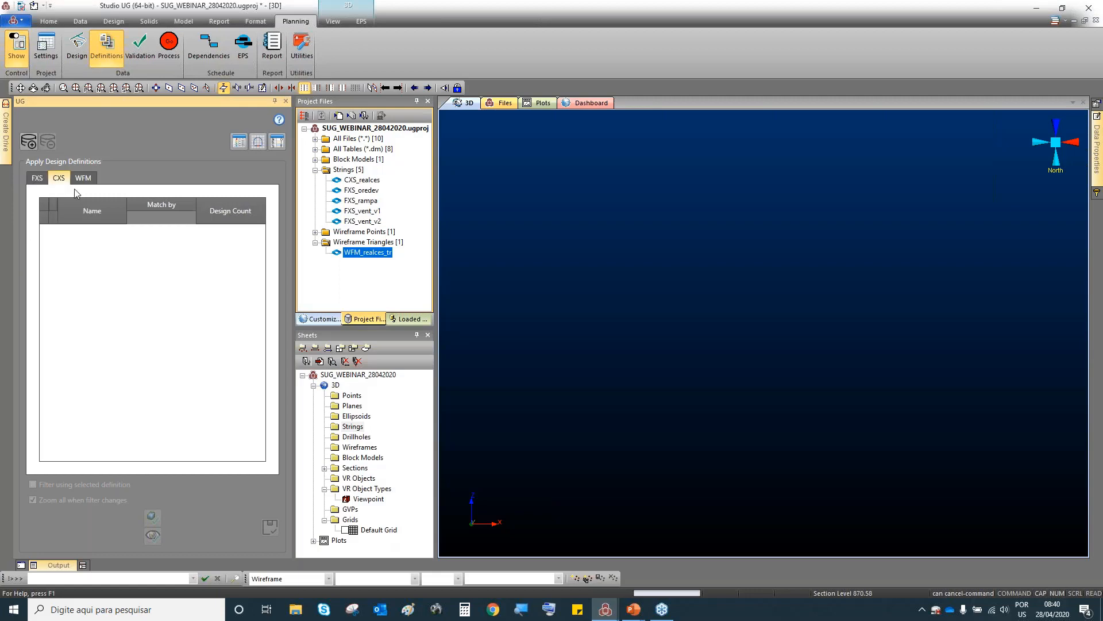
pyautogui.click(84, 179)
pyautogui.click(39, 182)
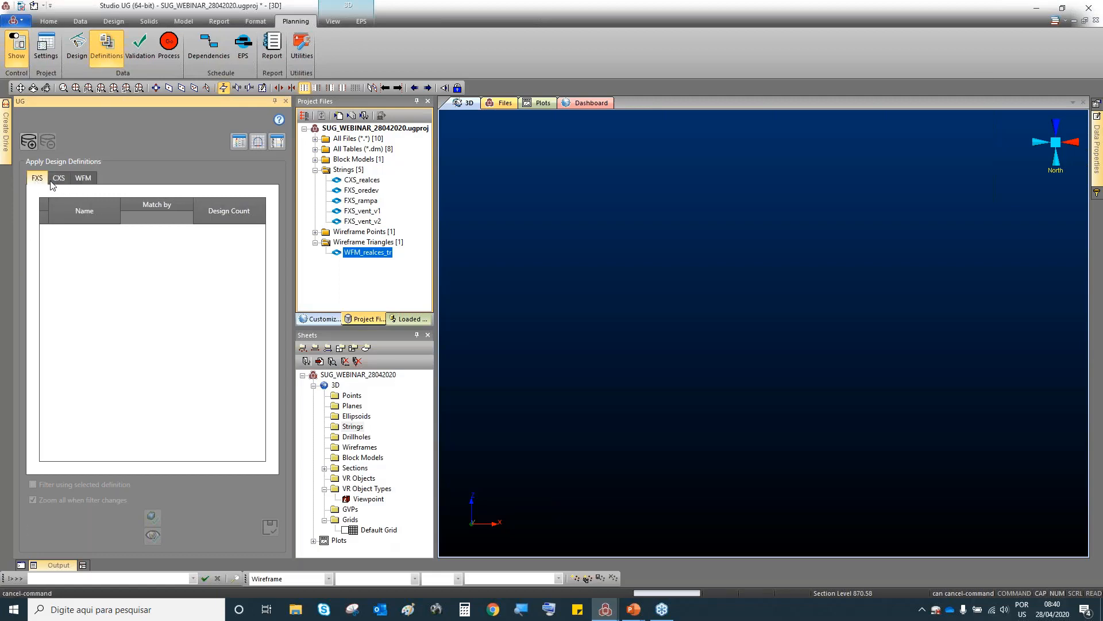
pyautogui.click(58, 179)
pyautogui.click(83, 178)
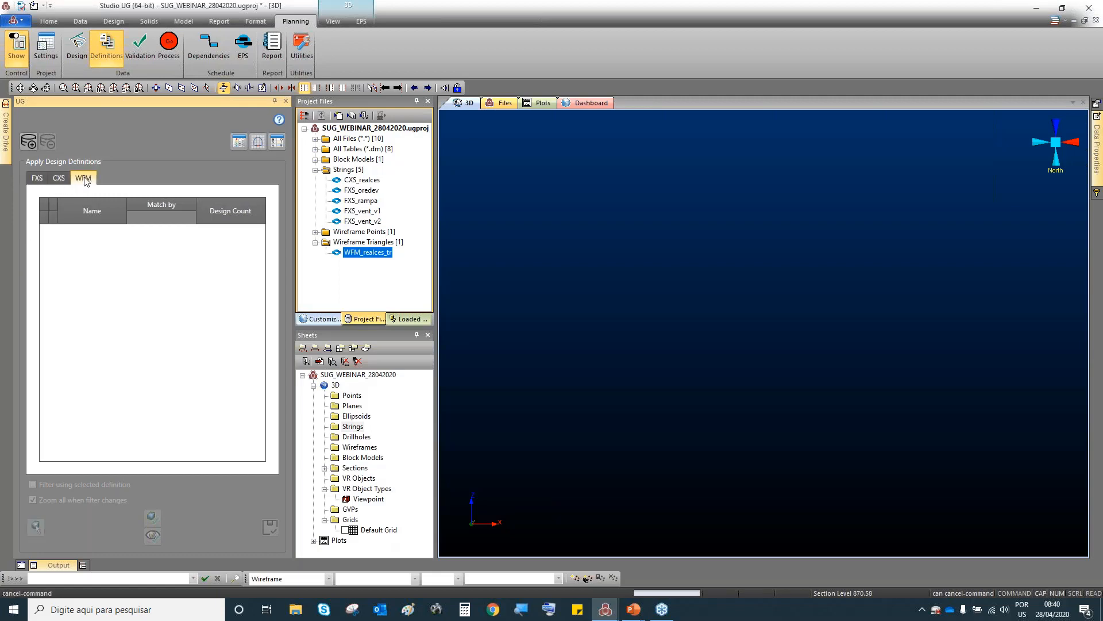
pyautogui.click(29, 146)
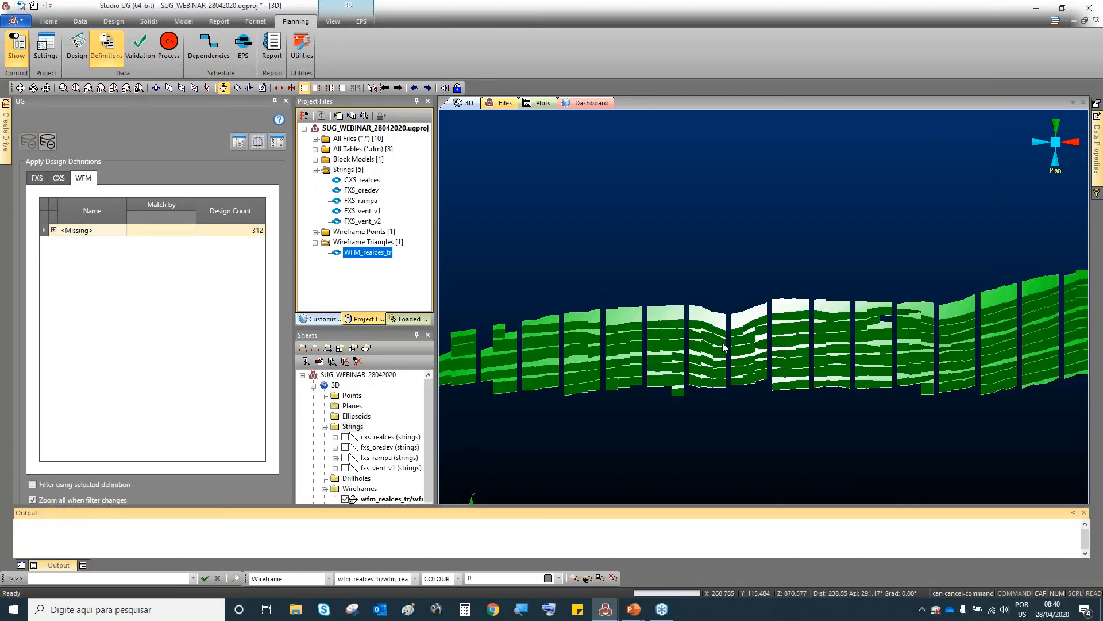
pyautogui.click(34, 179)
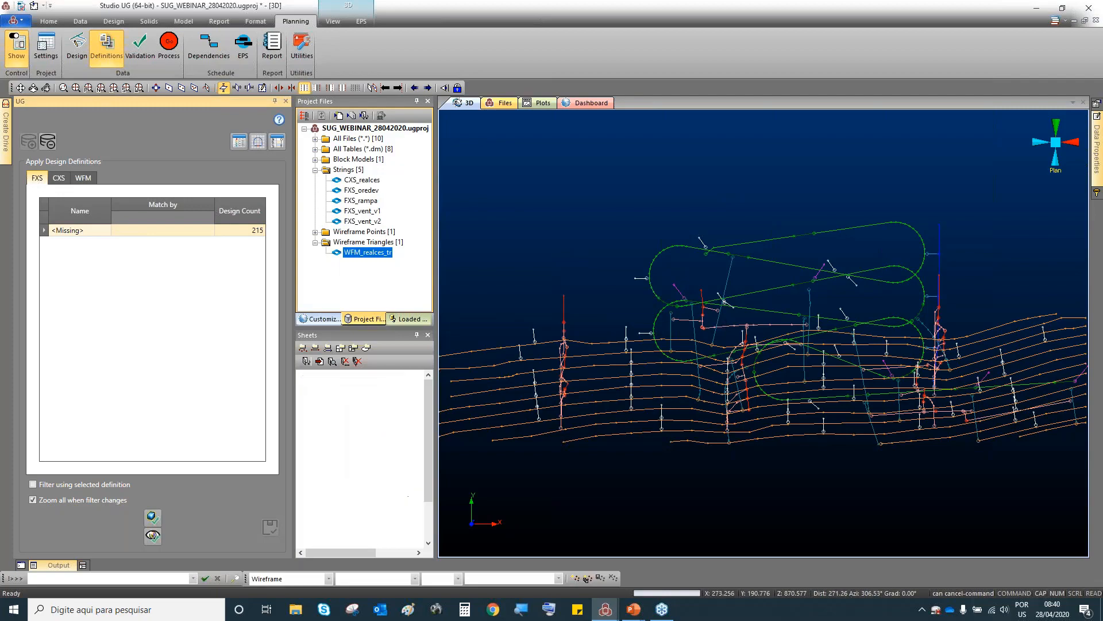
# Examine the FXS strings in 3D, picking a ramp segment and an ore drive string to compare the development types.
pyautogui.keyDown('shift'); pyautogui.moveTo(715, 313); pyautogui.dragTo(693, 293); pyautogui.keyUp('shift')
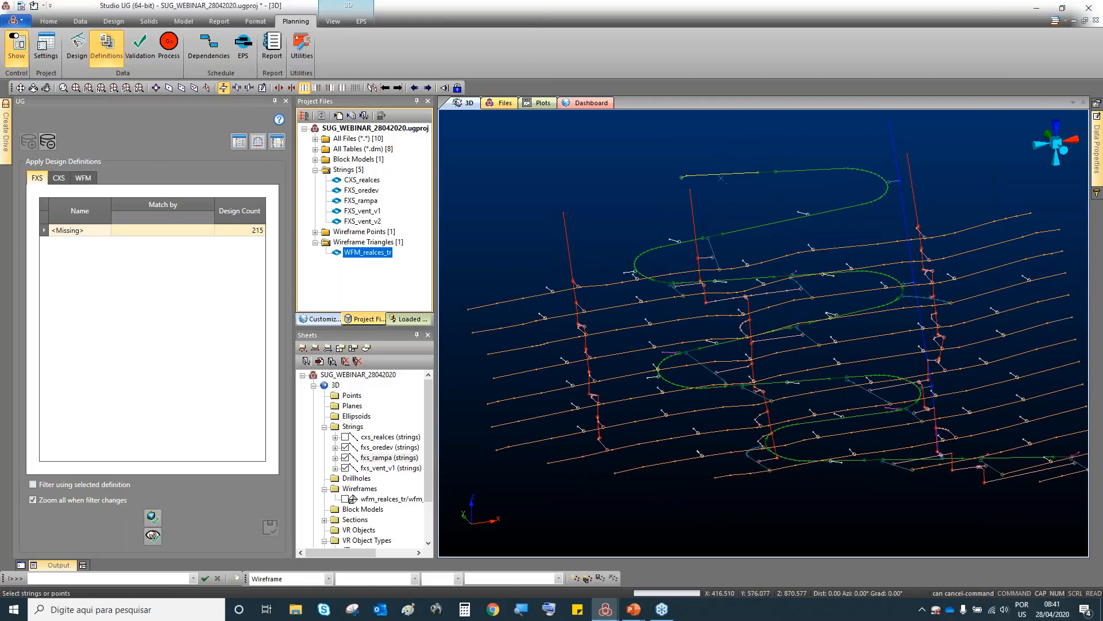
pyautogui.keyDown('shift'); pyautogui.moveTo(805, 208); pyautogui.dragTo(666, 357); pyautogui.keyUp('shift')
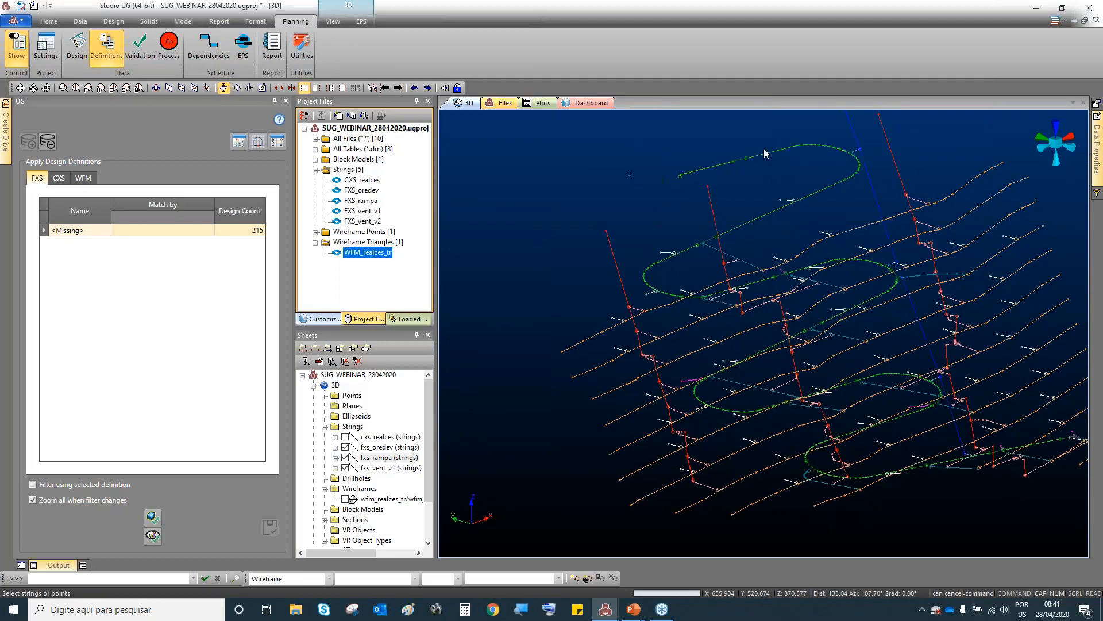
pyautogui.click(777, 162)
pyautogui.scroll(-5, 760, 164)
pyautogui.scroll(5, 749, 231)
pyautogui.scroll(3, 744, 230)
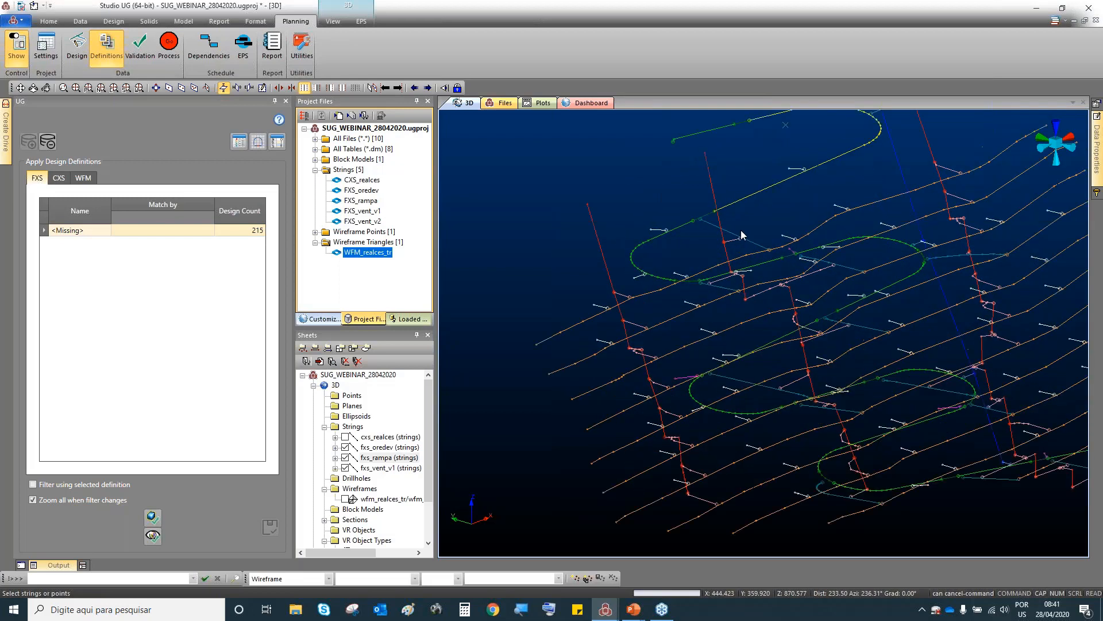
pyautogui.scroll(-2, 742, 232)
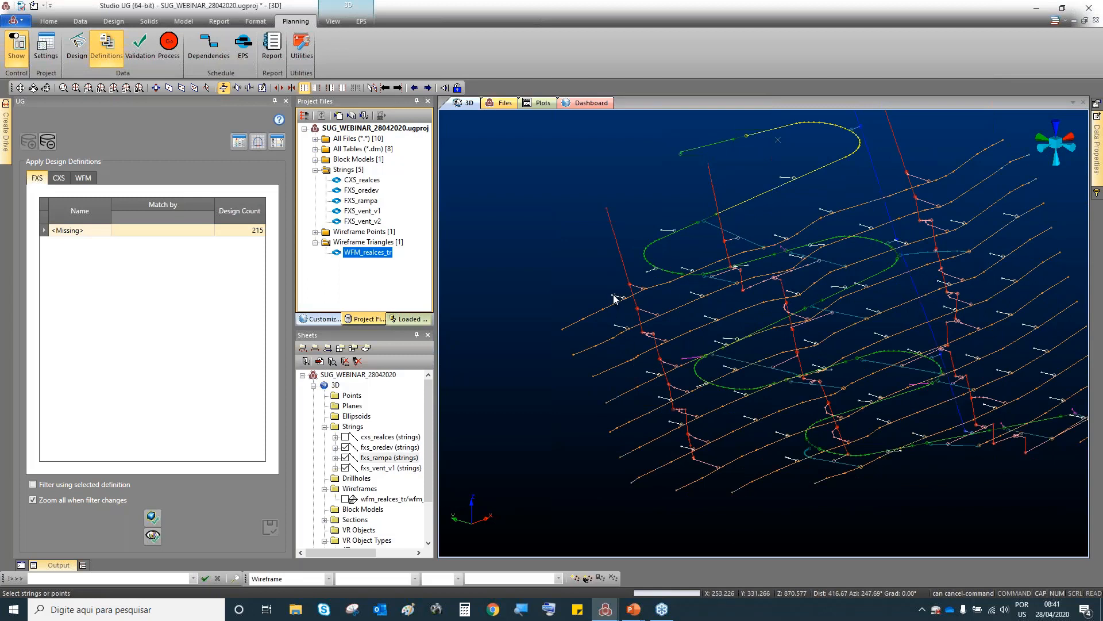
pyautogui.click(566, 329)
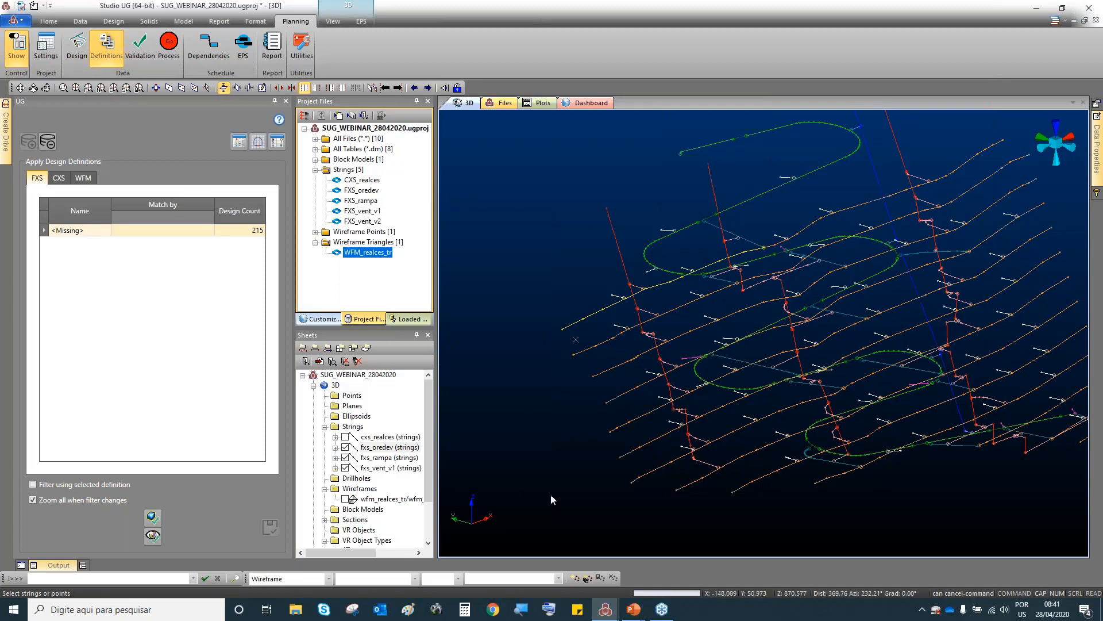
# View the shape editor and the FXS design definitions table, closing both without editing.
pyautogui.click(253, 147)
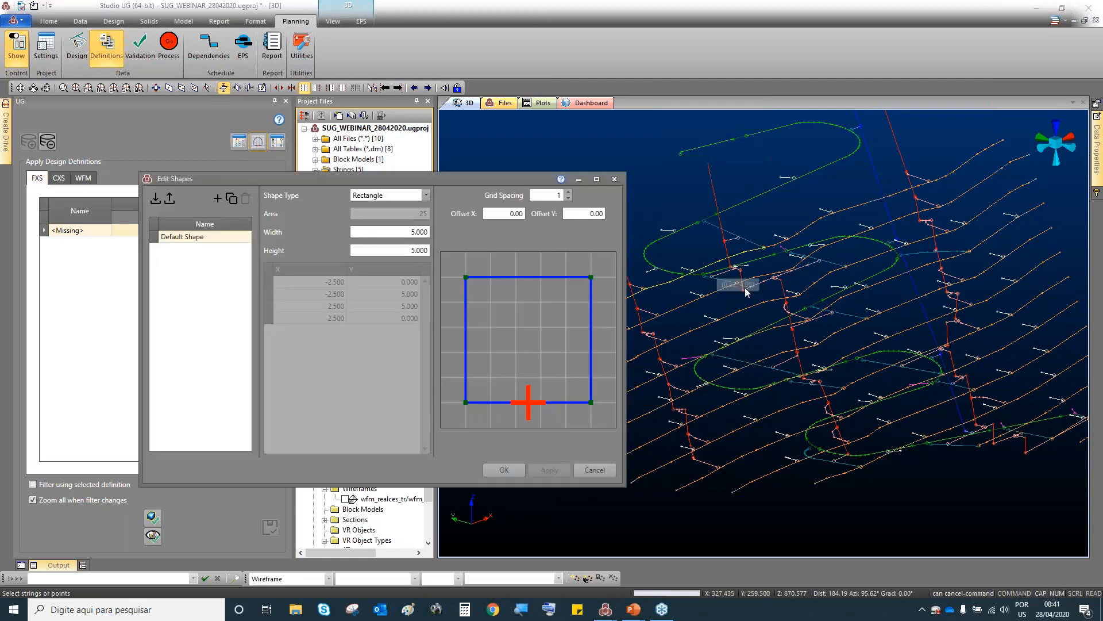
pyautogui.click(618, 179)
pyautogui.click(235, 143)
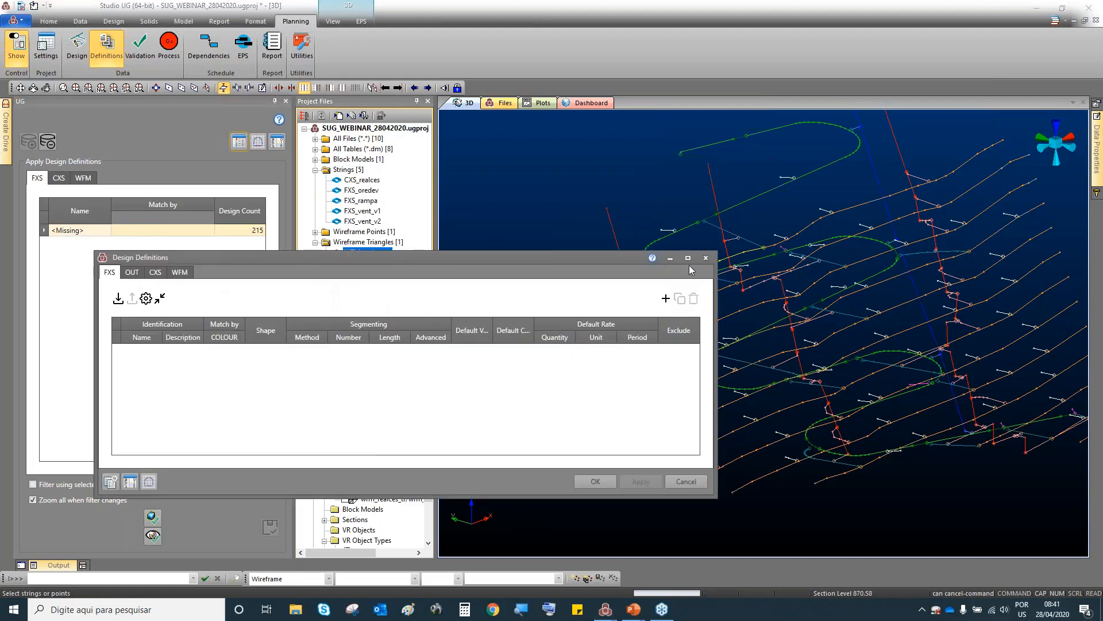
pyautogui.click(706, 257)
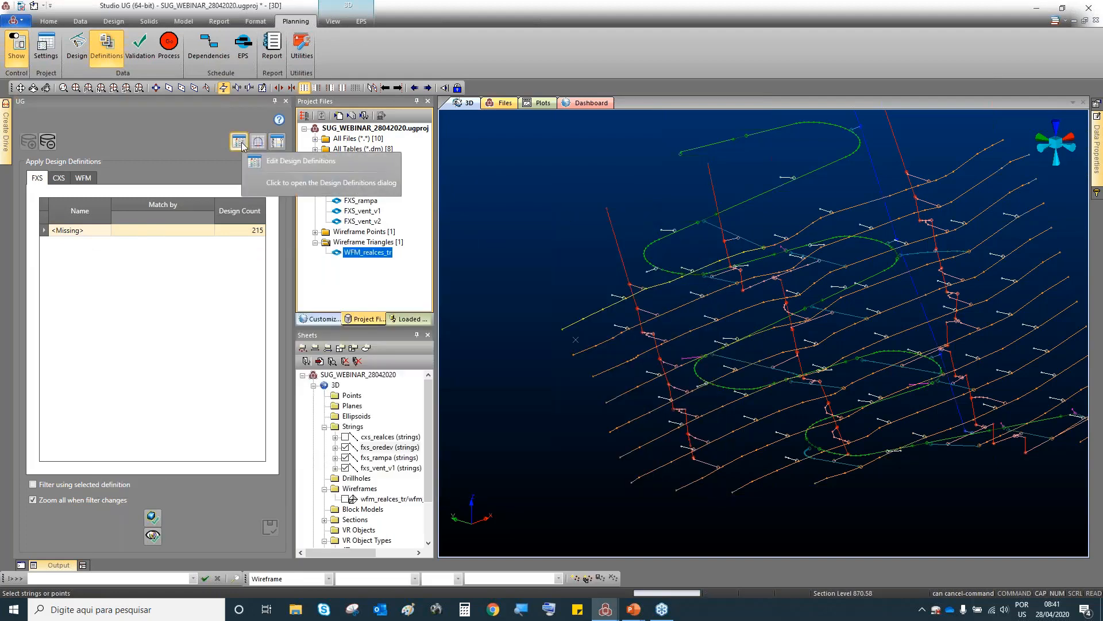
# Generate FXS design definitions matched by COLOUR from the FXS_rampa file and reposition the definitions dialog.
pyautogui.click(241, 143)
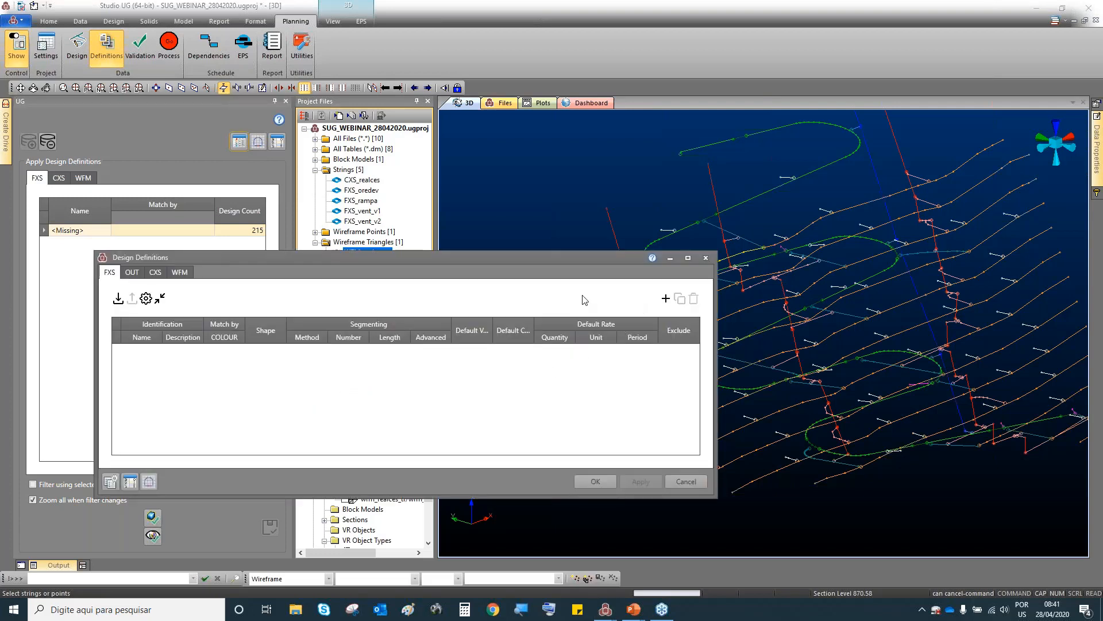
pyautogui.click(146, 299)
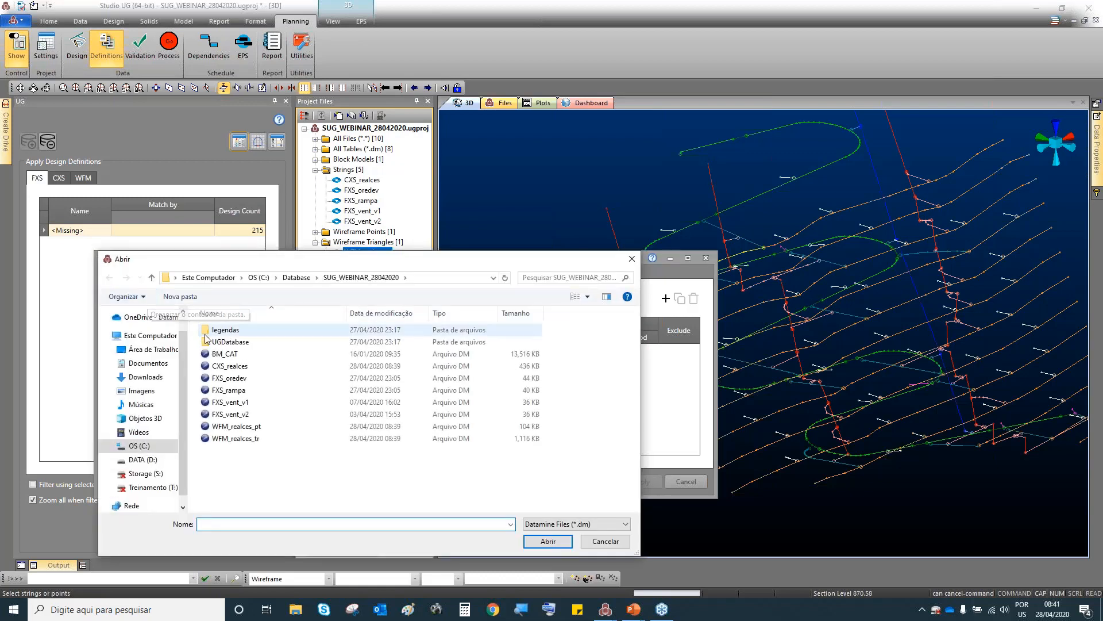
pyautogui.click(228, 390)
pyautogui.click(536, 546)
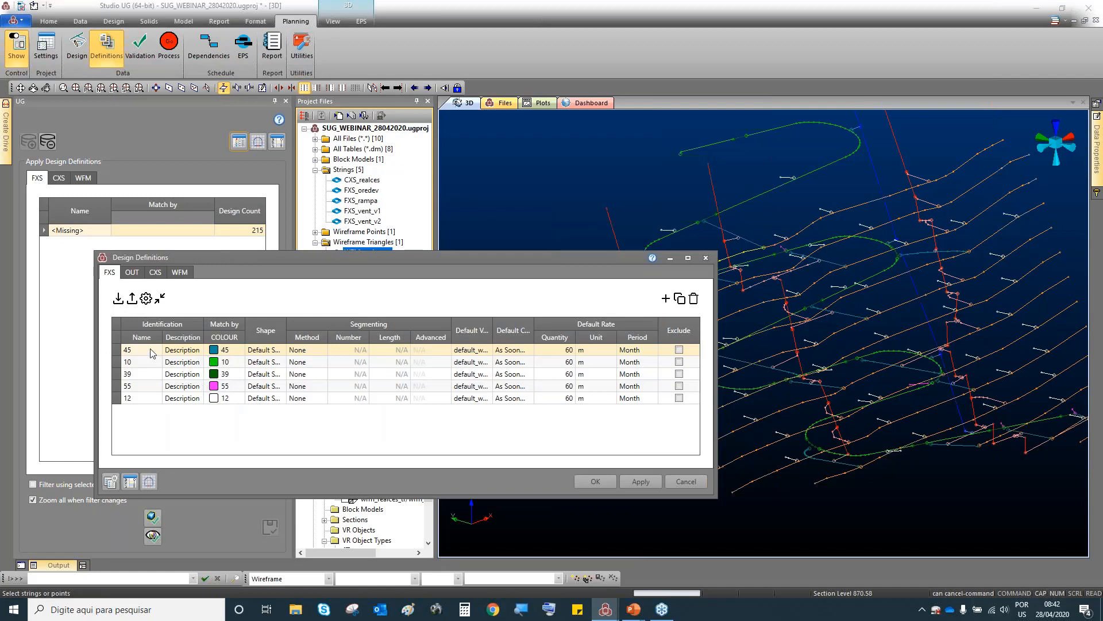
pyautogui.moveTo(271, 262); pyautogui.dragTo(360, 353)
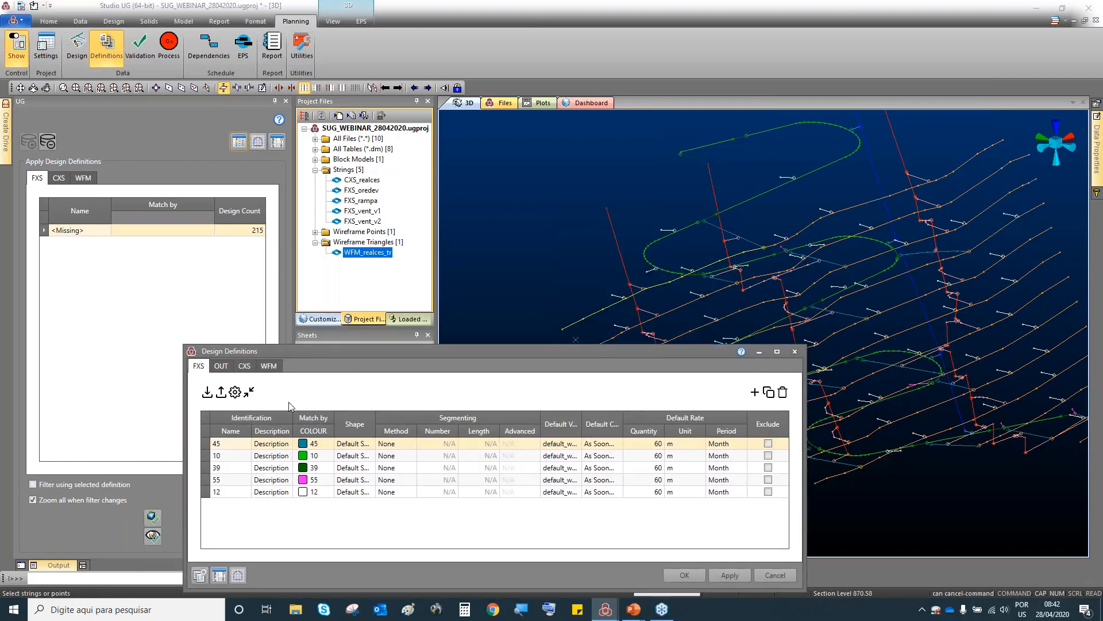
pyautogui.moveTo(383, 349); pyautogui.dragTo(250, 227)
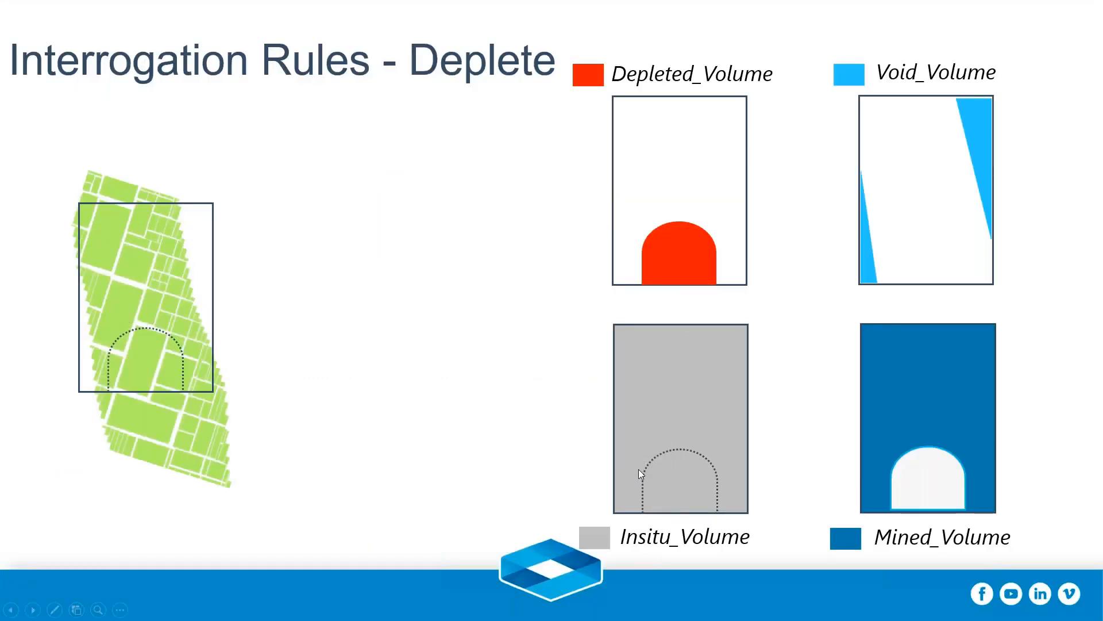
# Review the FXS design definitions in the prep_web project and export them to an XML file named des_def.
pyautogui.hotkey('alt', 'Tab')
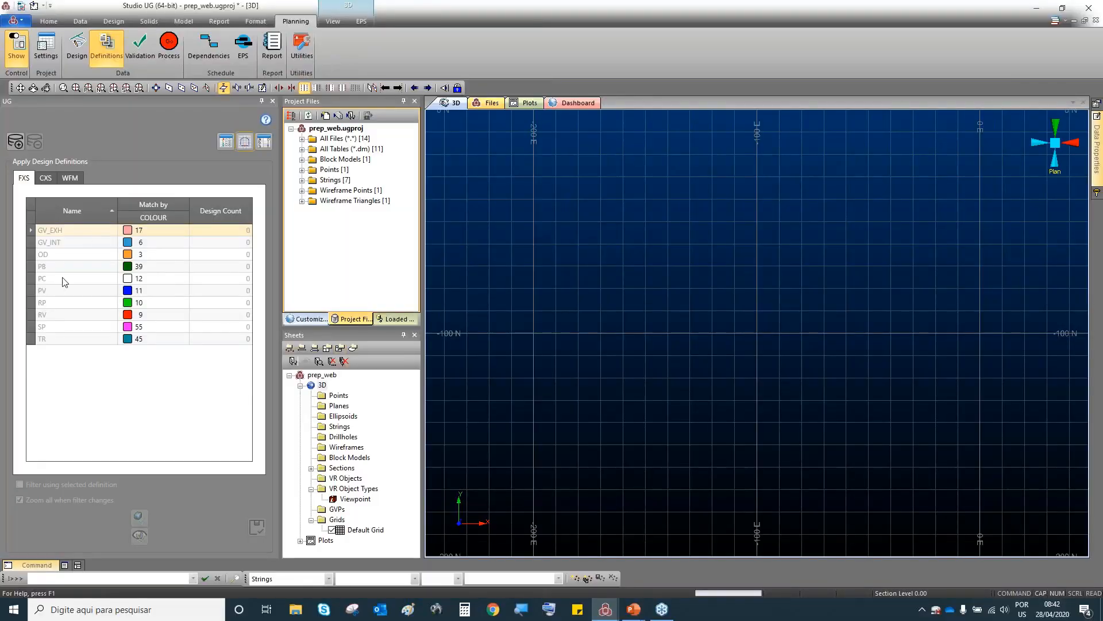
pyautogui.click(232, 146)
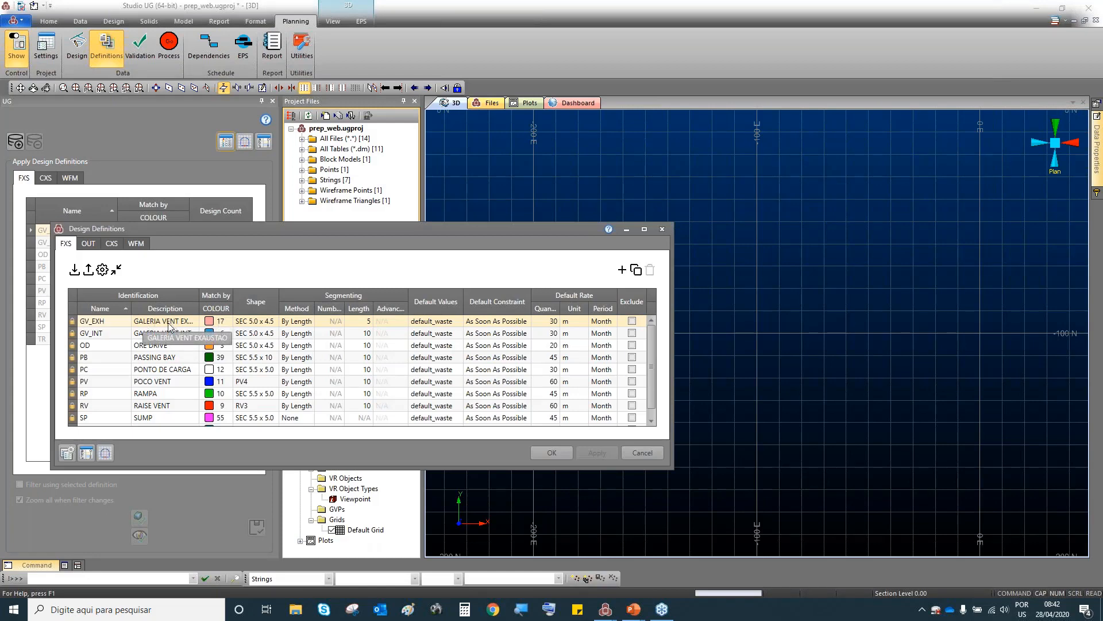
pyautogui.click(224, 334)
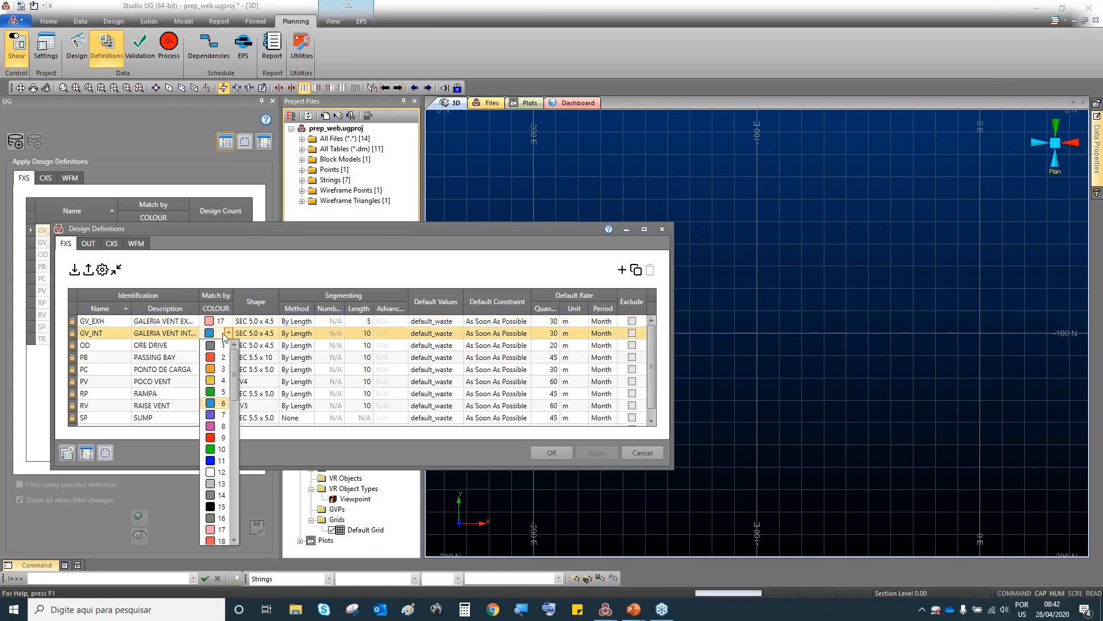
pyautogui.click(161, 336)
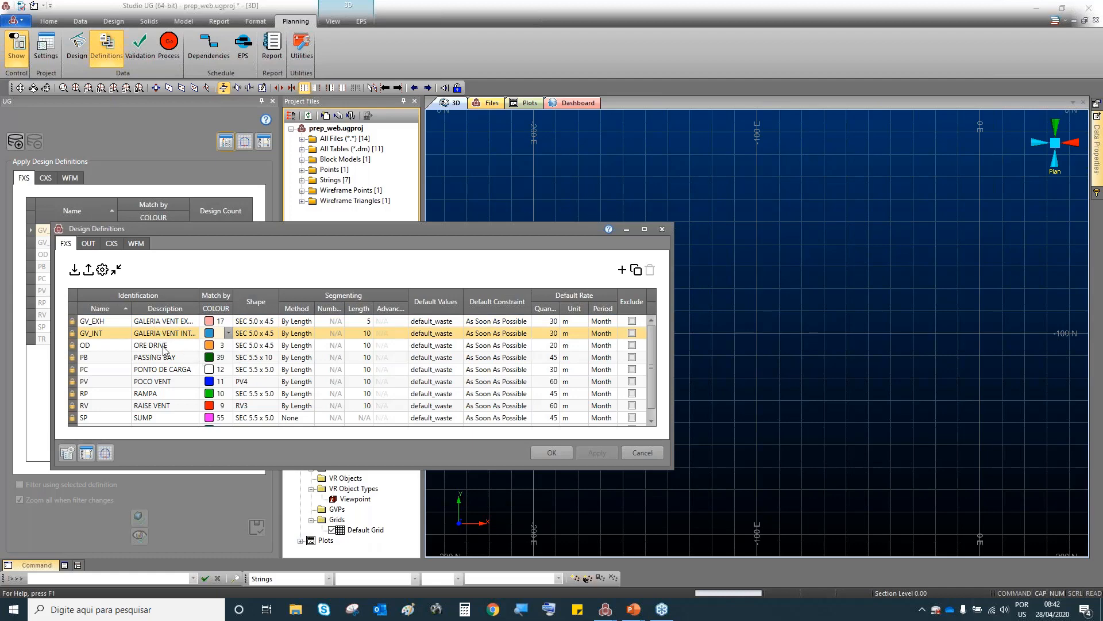
pyautogui.click(149, 346)
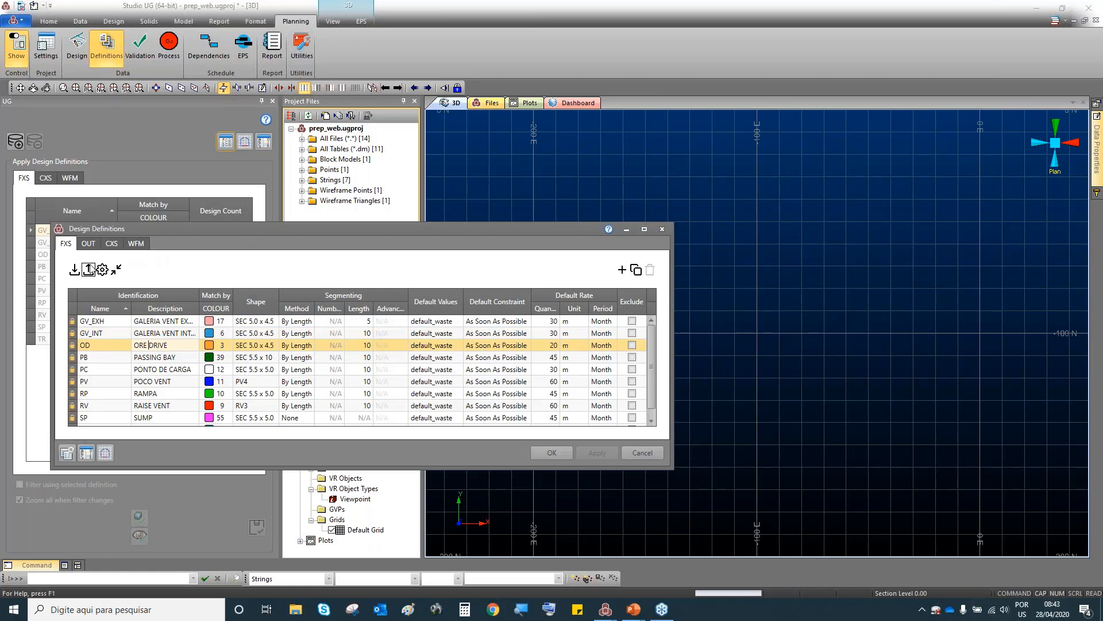
pyautogui.click(89, 270)
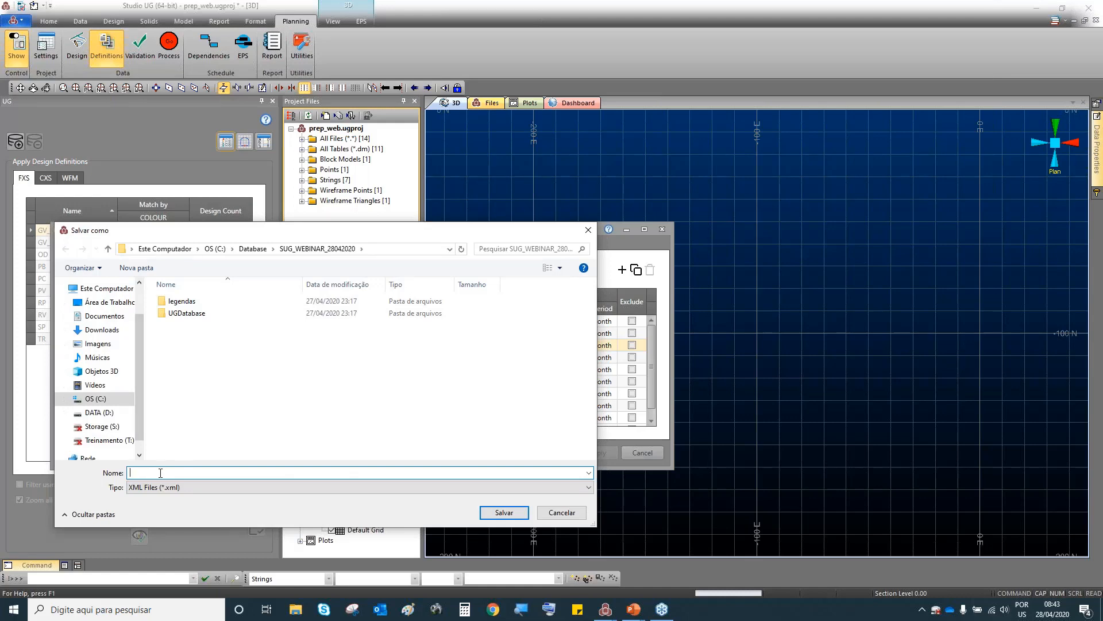
pyautogui.write('des_def')
pyautogui.click(504, 512)
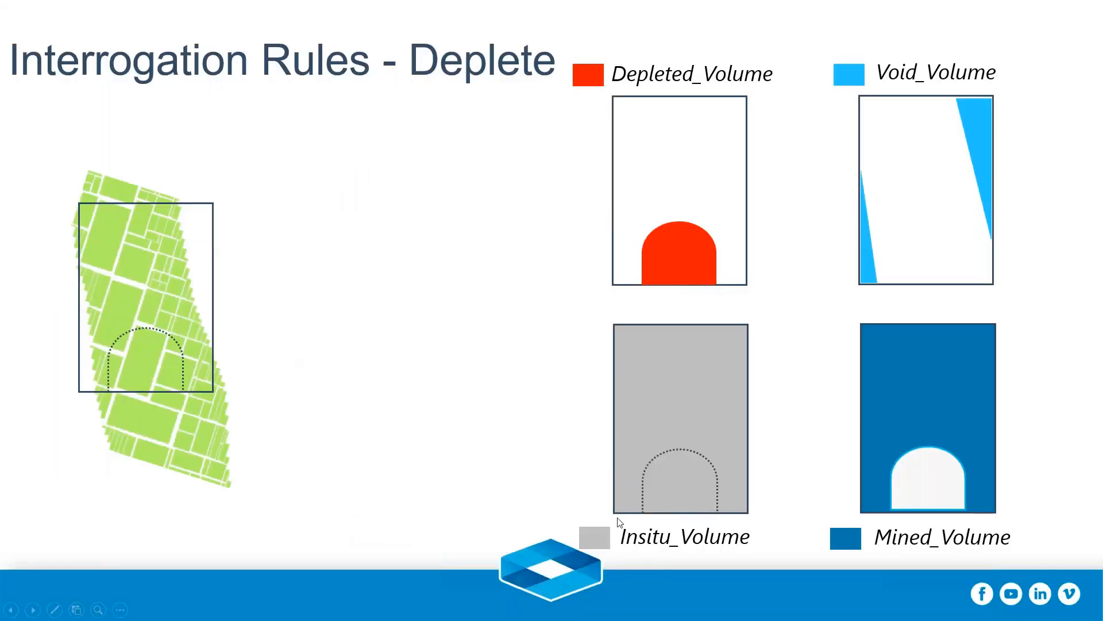
# Return to the SUG_WEBINAR_28042020 project and import the FXS design definitions from the des_def XML file.
pyautogui.hotkey('alt', 'Tab')
pyautogui.hotkey('alt', 'Tab')
pyautogui.hotkey('alt', 'Tab')
pyautogui.hotkey('alt', 'Tab')
pyautogui.hotkey('alt', 'Tab')
pyautogui.hotkey('alt', 'Tab')
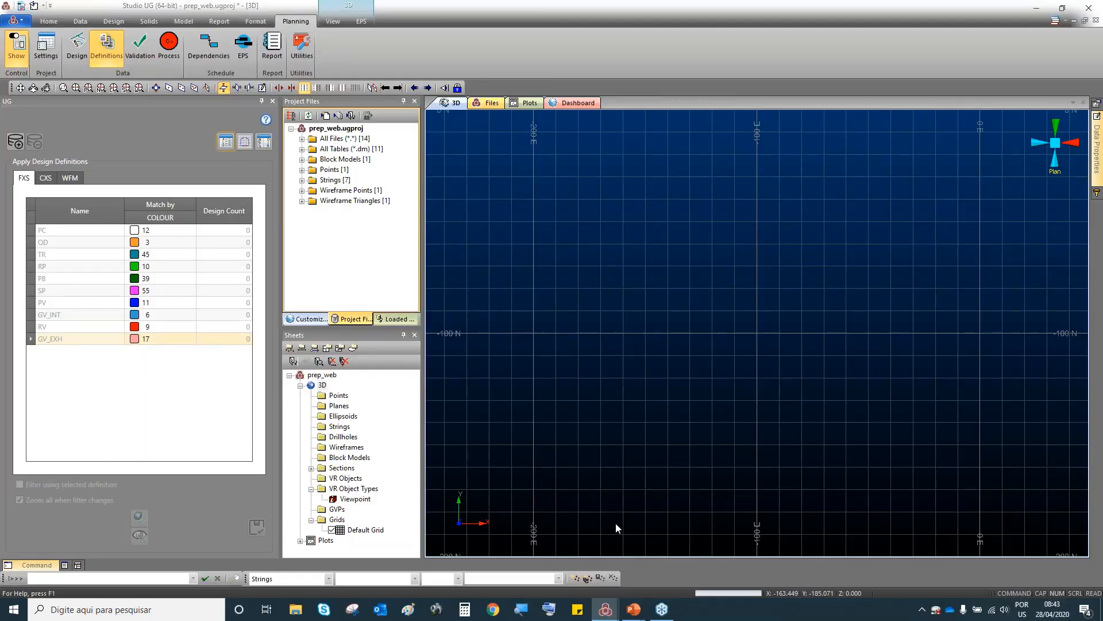
pyautogui.hotkey('alt', 'Tab')
pyautogui.hotkey('alt', 'Tab')
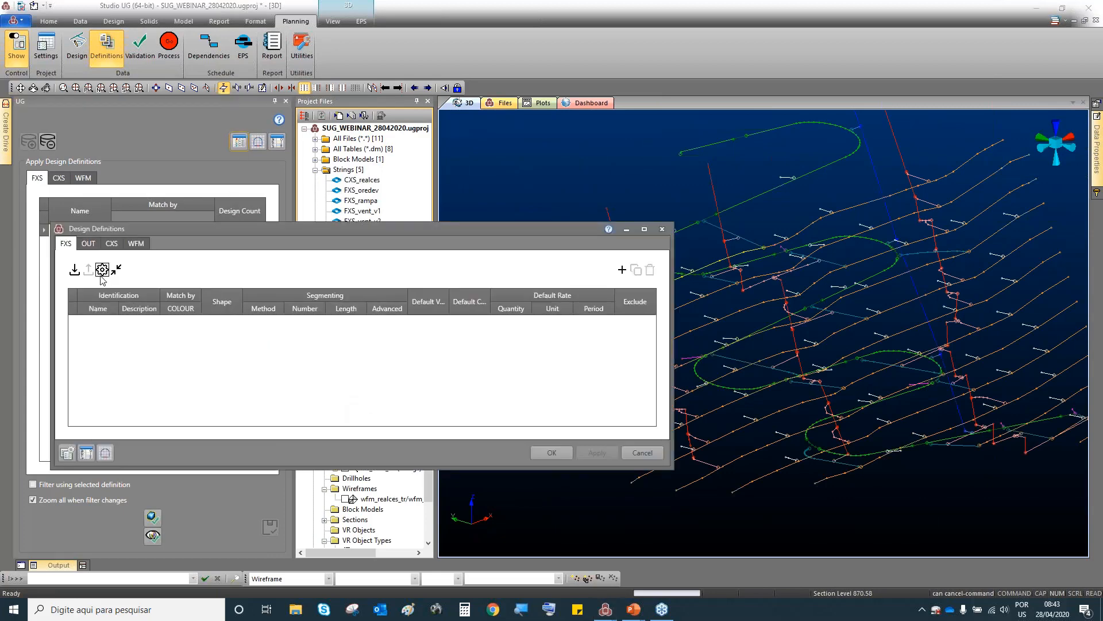
pyautogui.click(74, 271)
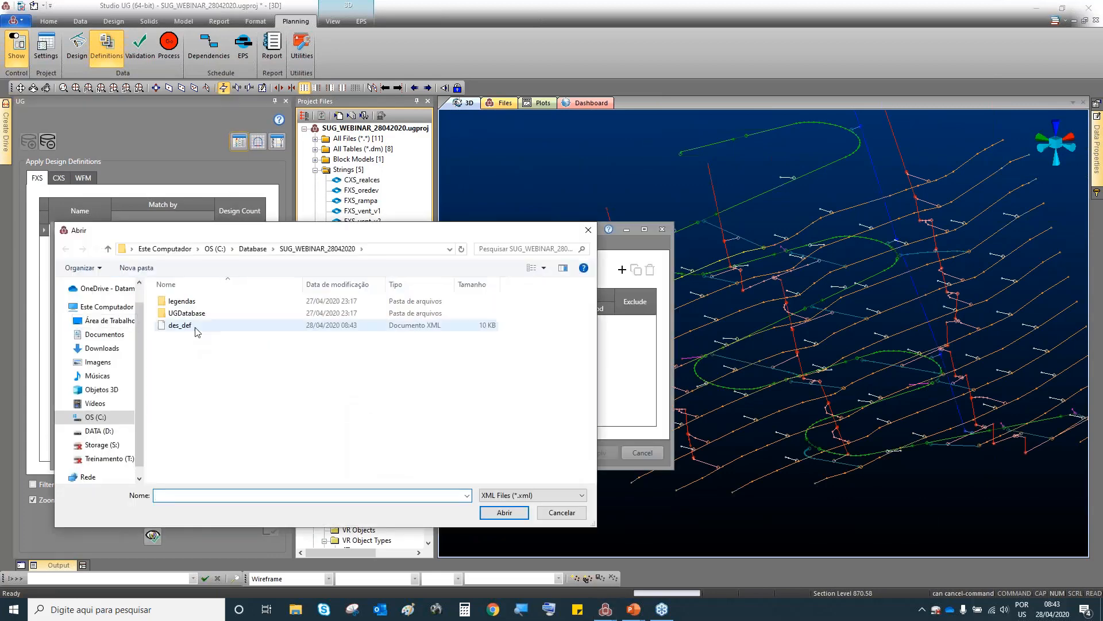
pyautogui.click(180, 325)
pyautogui.click(504, 512)
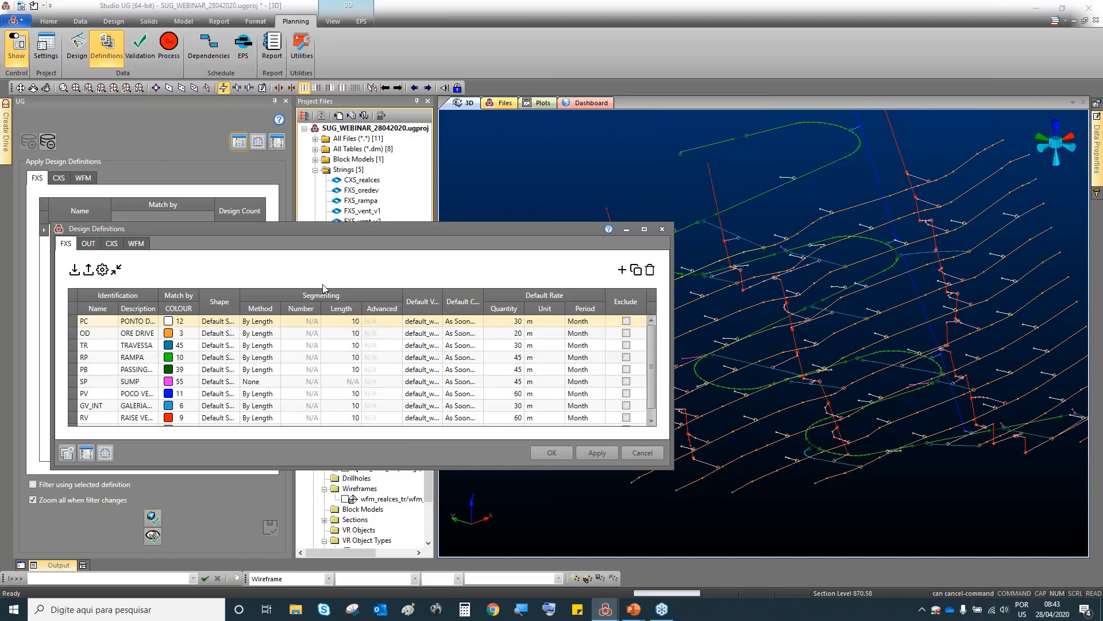
# Add a CXS design definition named STP_CXS with the description STOPE_CXS, displaying the CXS stope strings for reference.
pyautogui.click(112, 243)
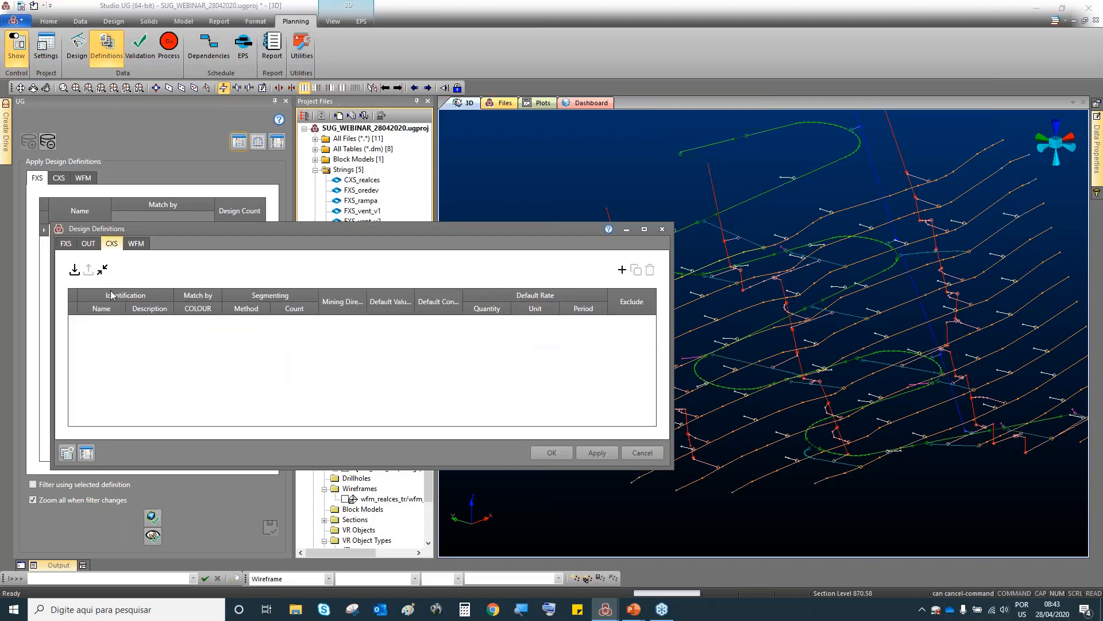
pyautogui.click(622, 270)
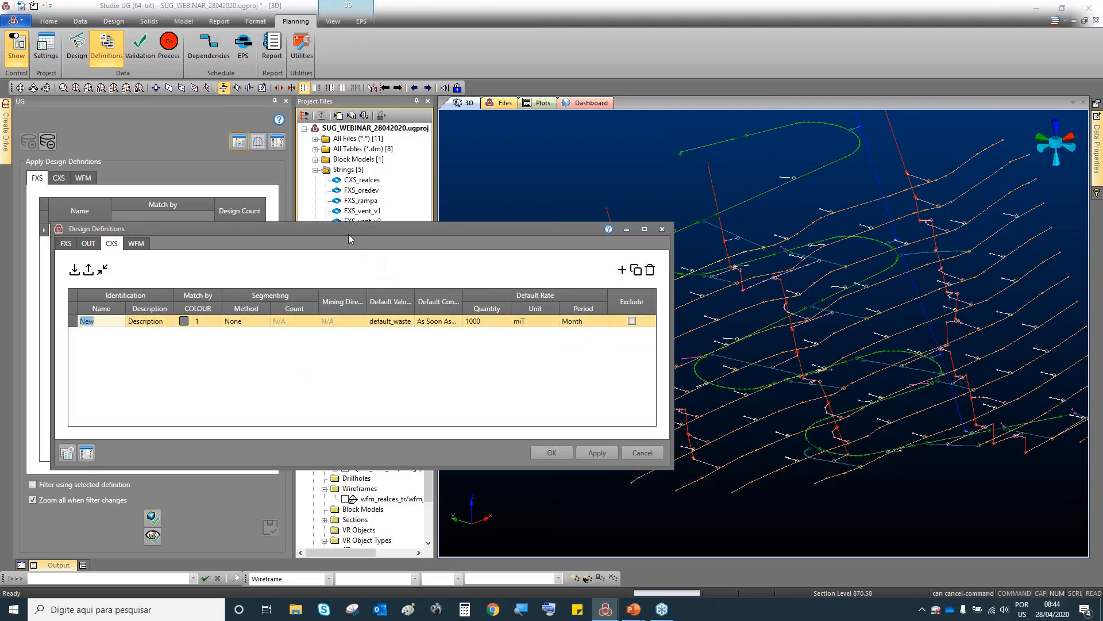
pyautogui.moveTo(349, 239); pyautogui.dragTo(387, 348)
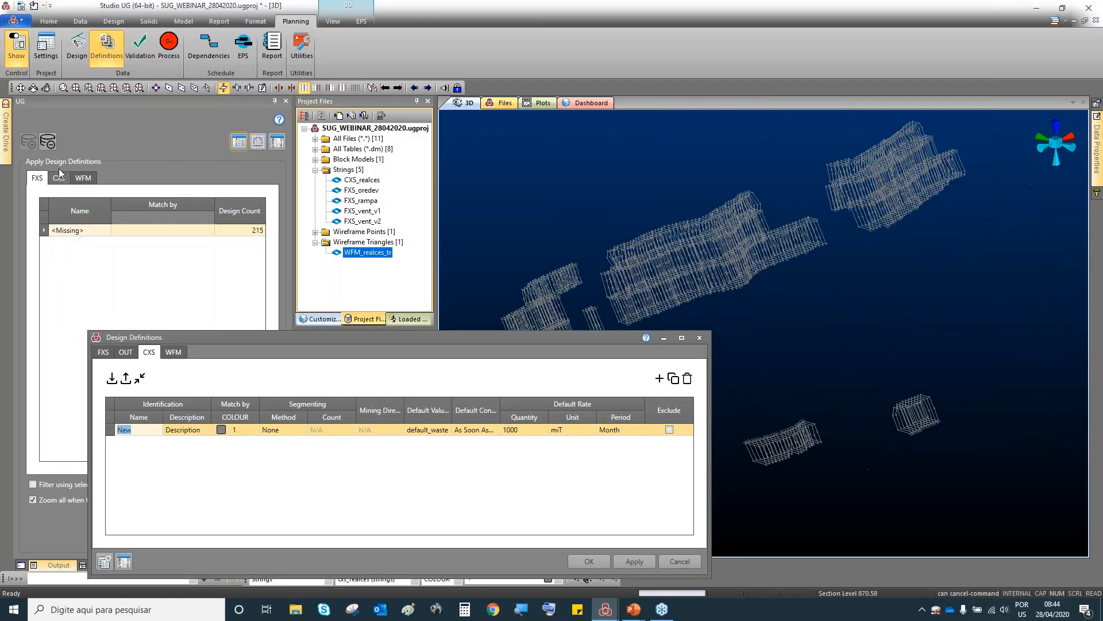
pyautogui.click(59, 177)
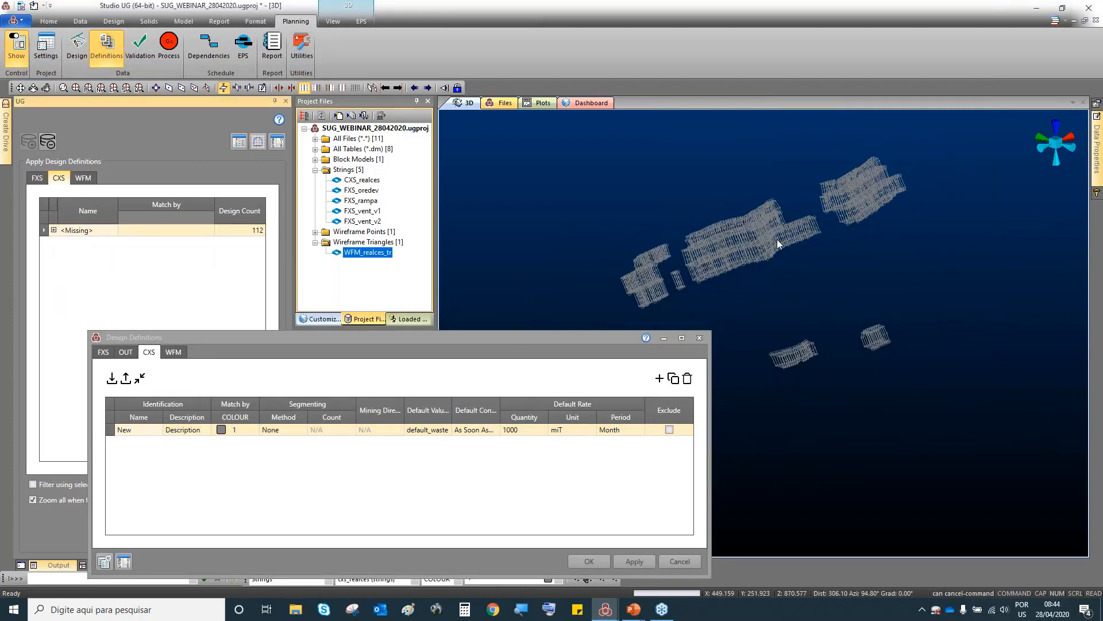
pyautogui.scroll(5, 778, 244)
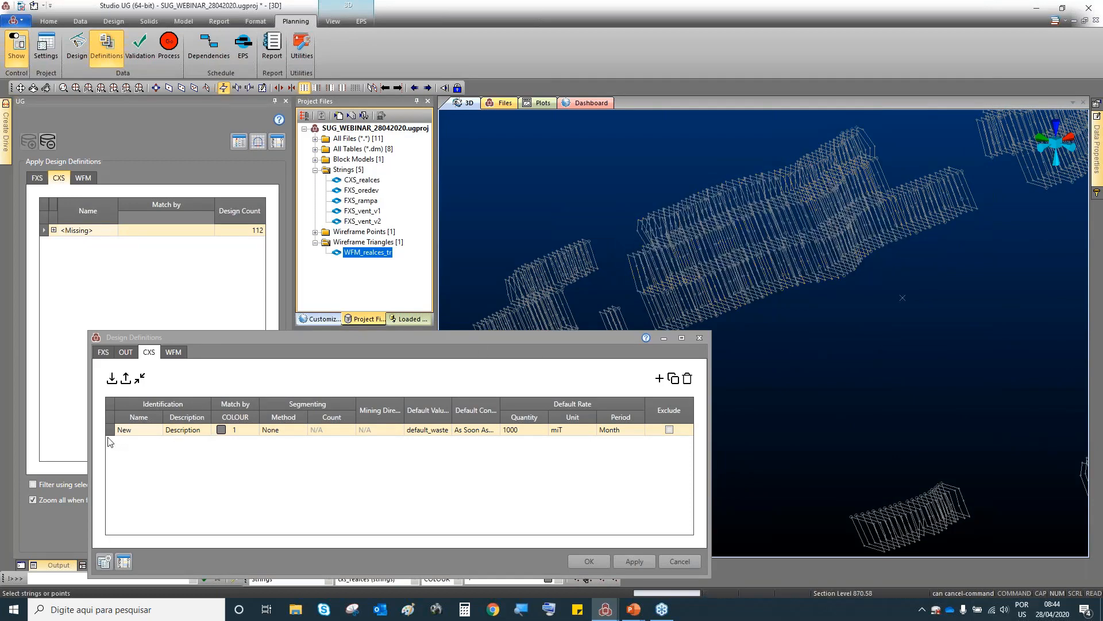
pyautogui.click(128, 430)
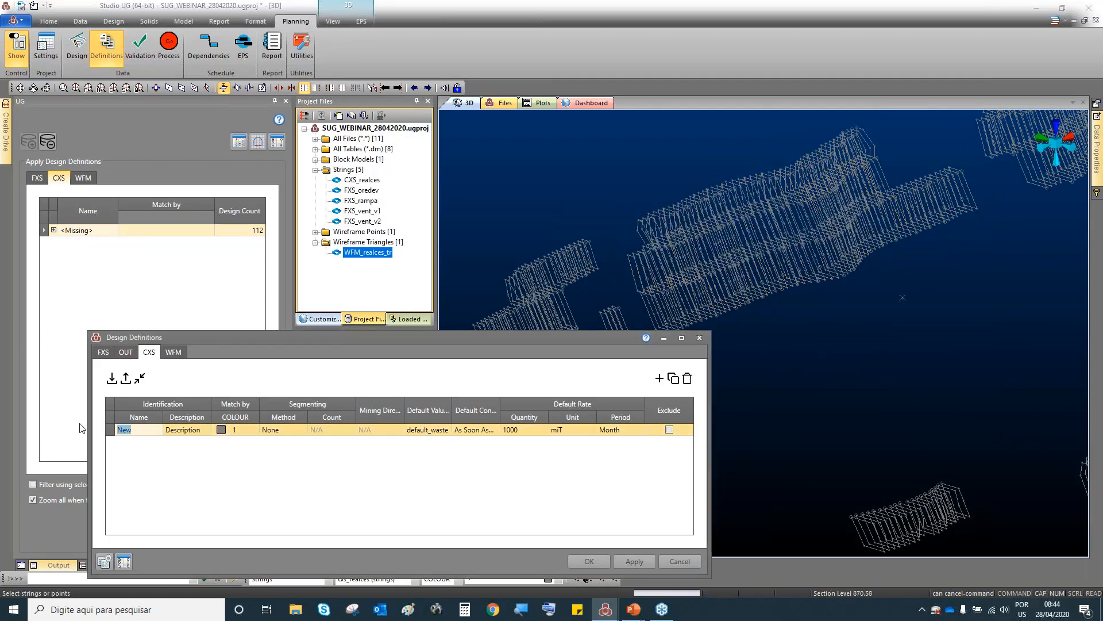
pyautogui.write('STP_CXS')
pyautogui.click(185, 429)
pyautogui.moveTo(201, 430); pyautogui.dragTo(98, 448)
pyautogui.write('STOP')
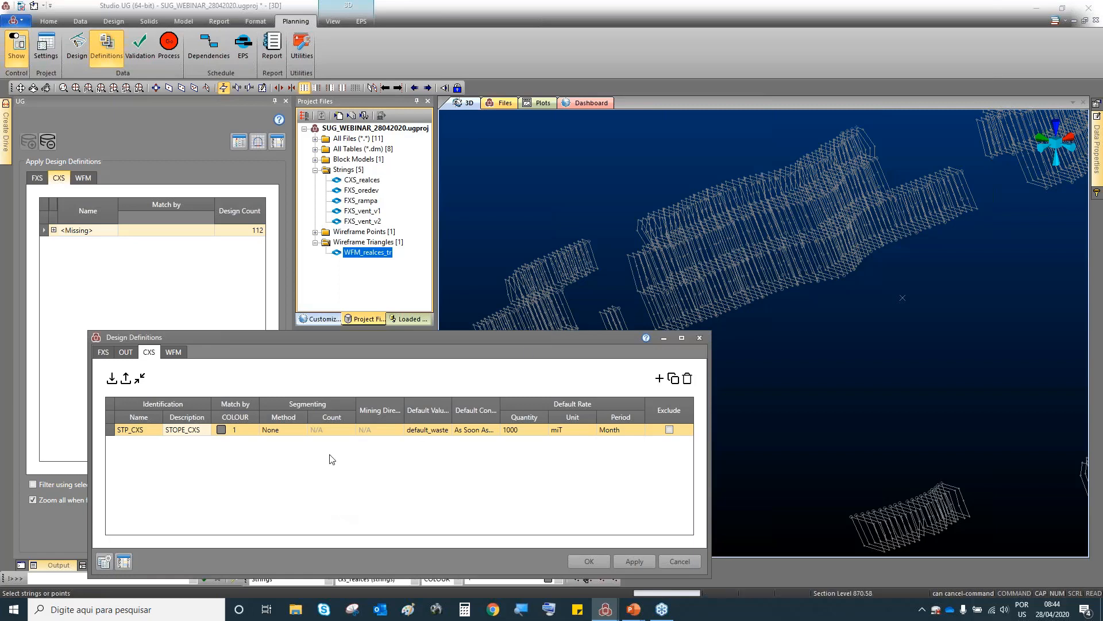
# Set the STP_CXS definition's default rate quantity to 20000 and apply the change.
pyautogui.click(532, 432)
pyautogui.write('2')
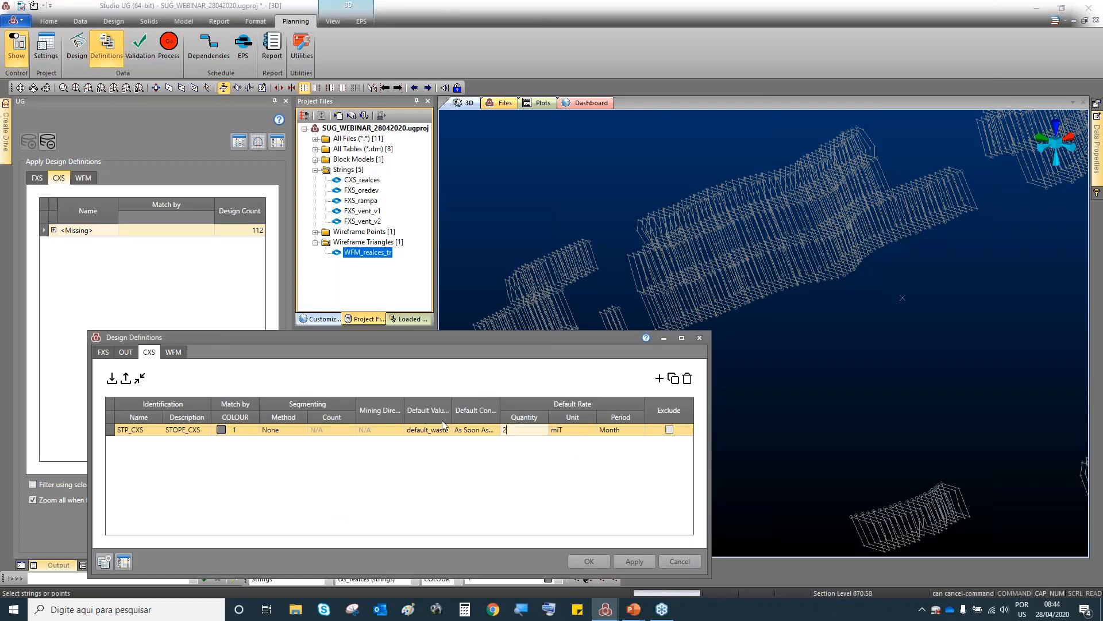
pyautogui.write('0000')
pyautogui.click(627, 564)
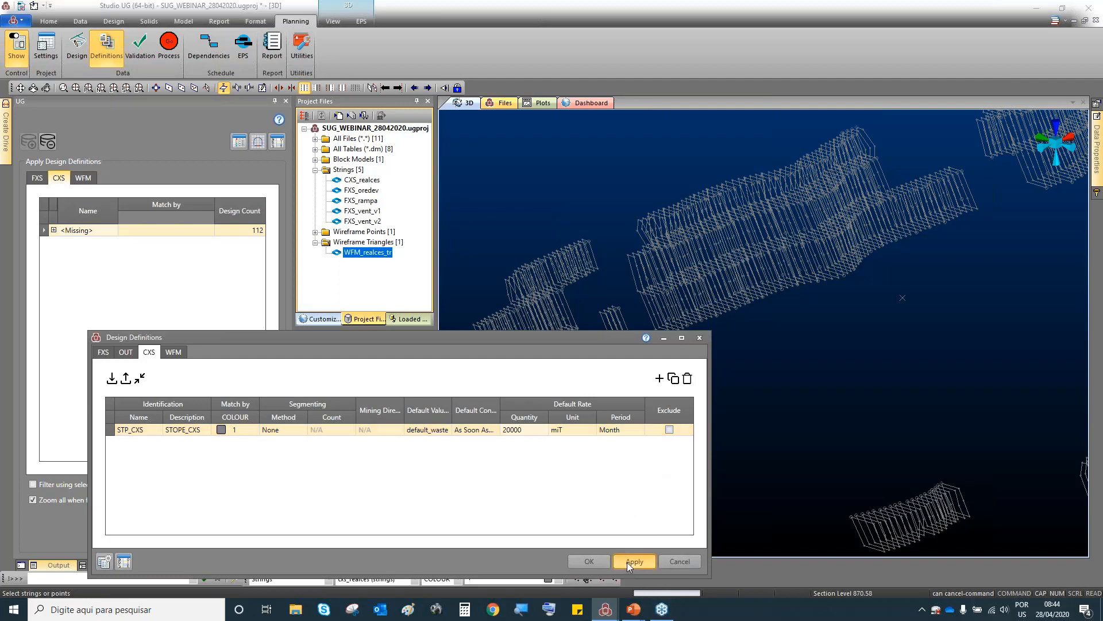
# Add a new WFM design definition, display the stope wireframes and start editing the definition's name.
pyautogui.click(174, 351)
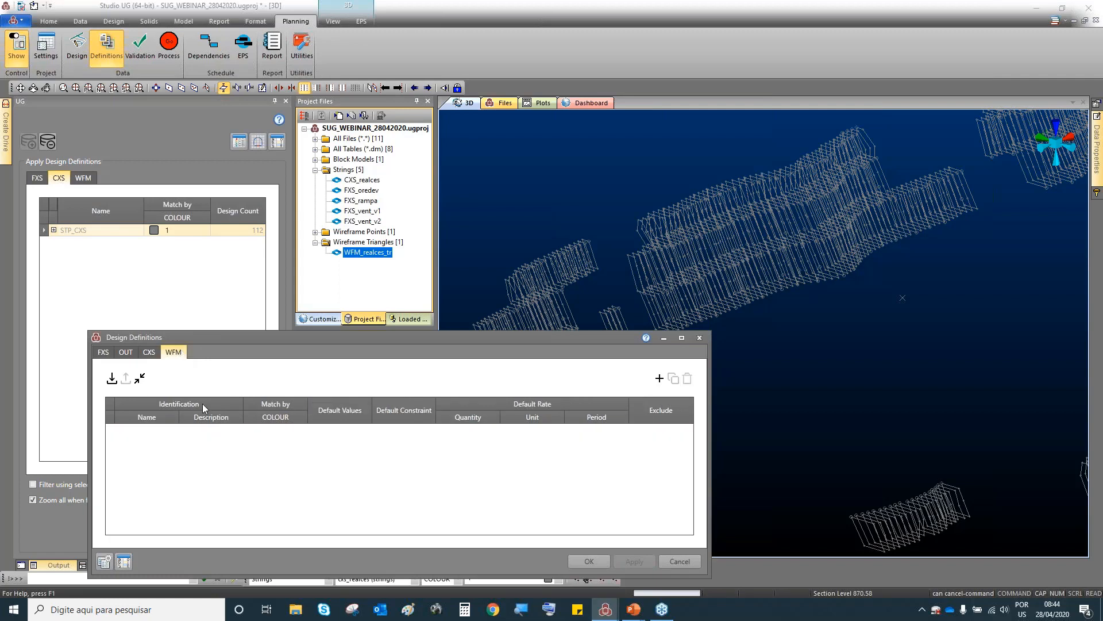
pyautogui.click(659, 378)
pyautogui.click(84, 178)
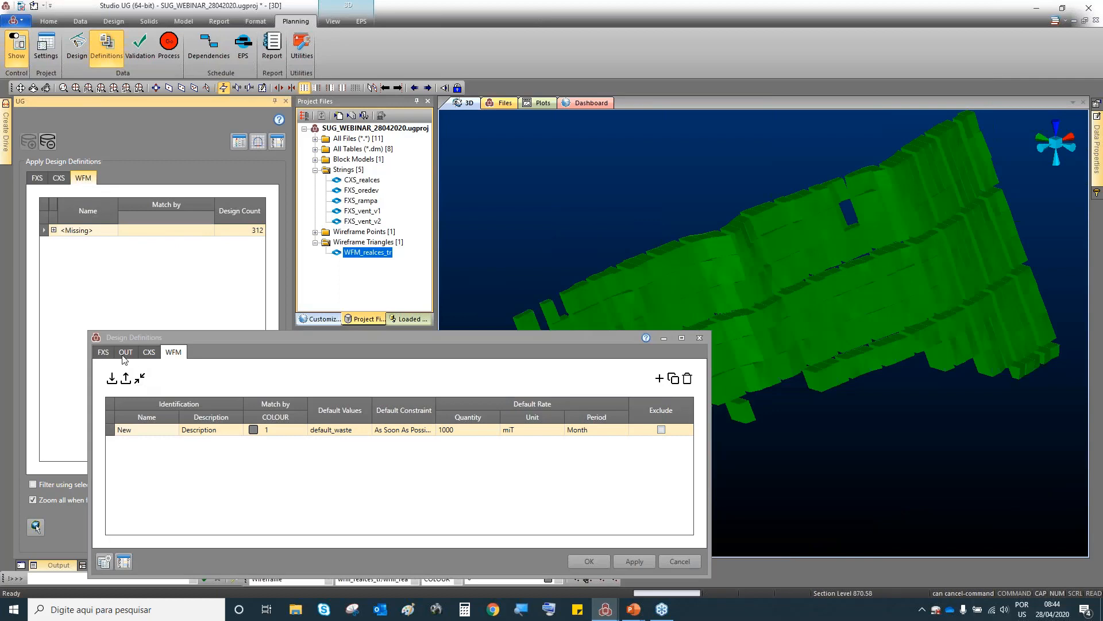
pyautogui.click(161, 432)
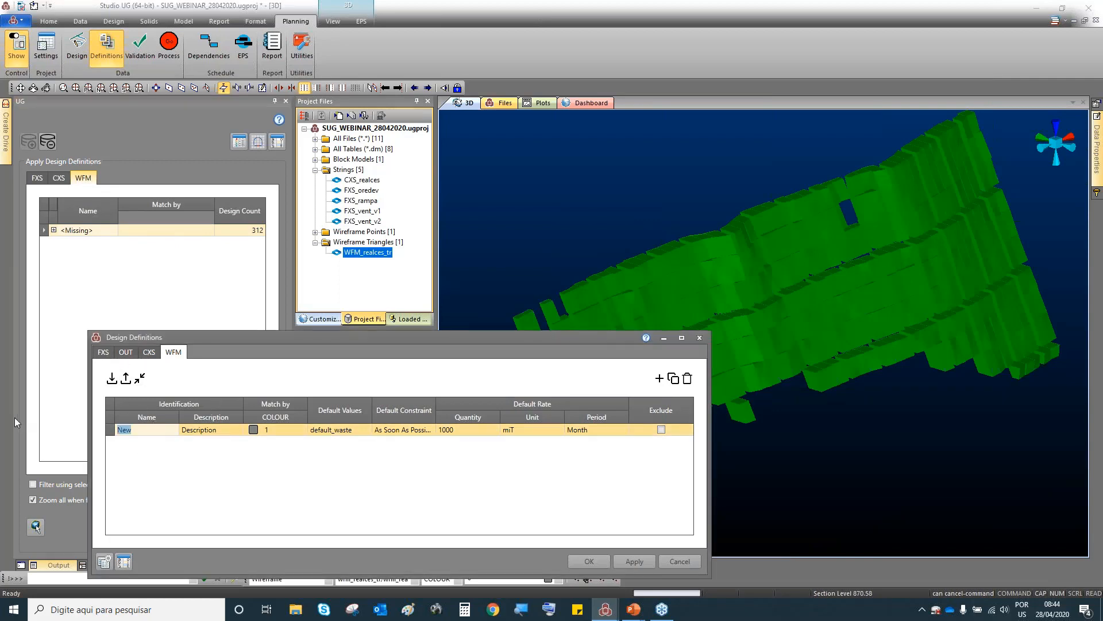
pyautogui.write('WFM')
pyautogui.write('_')
pyautogui.write('ST')
pyautogui.press('BackSpace')
pyautogui.press('BackSpace')
pyautogui.press('BackSpace')
pyautogui.press('BackSpace')
pyautogui.press('BackSpace')
pyautogui.press('BackSpace')
# Name the WFM definition STP_WFM, describe it as WIREFRAME_STOPE and match it to colour 10.
pyautogui.write('STP_WFM')
pyautogui.press('Tab')
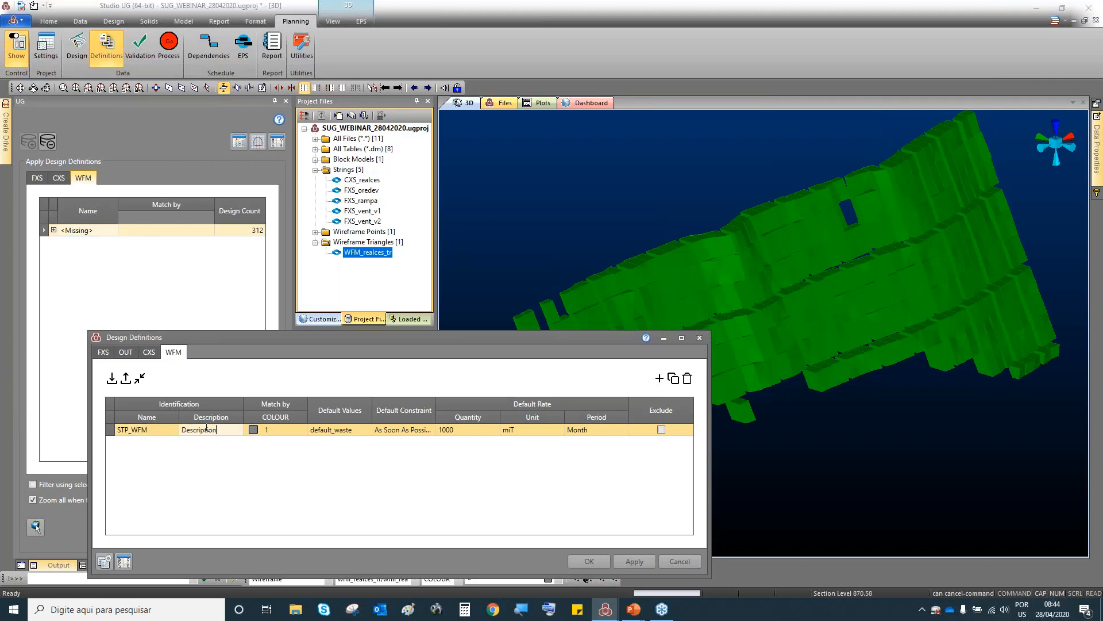
pyautogui.write('WIREFRAME_STOPE')
pyautogui.click(286, 433)
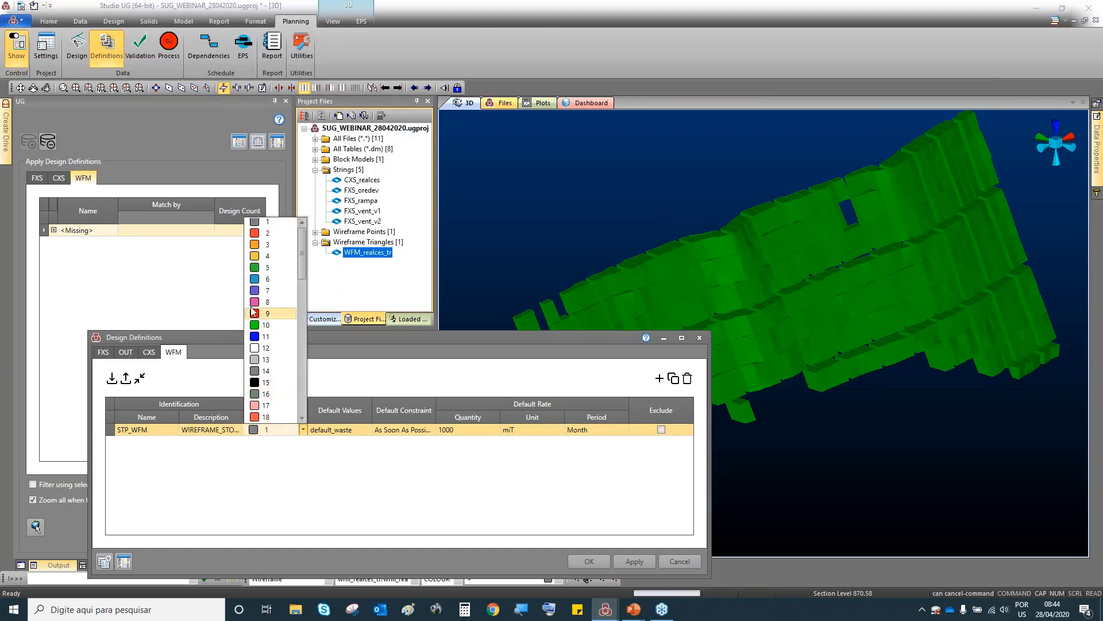
pyautogui.click(275, 324)
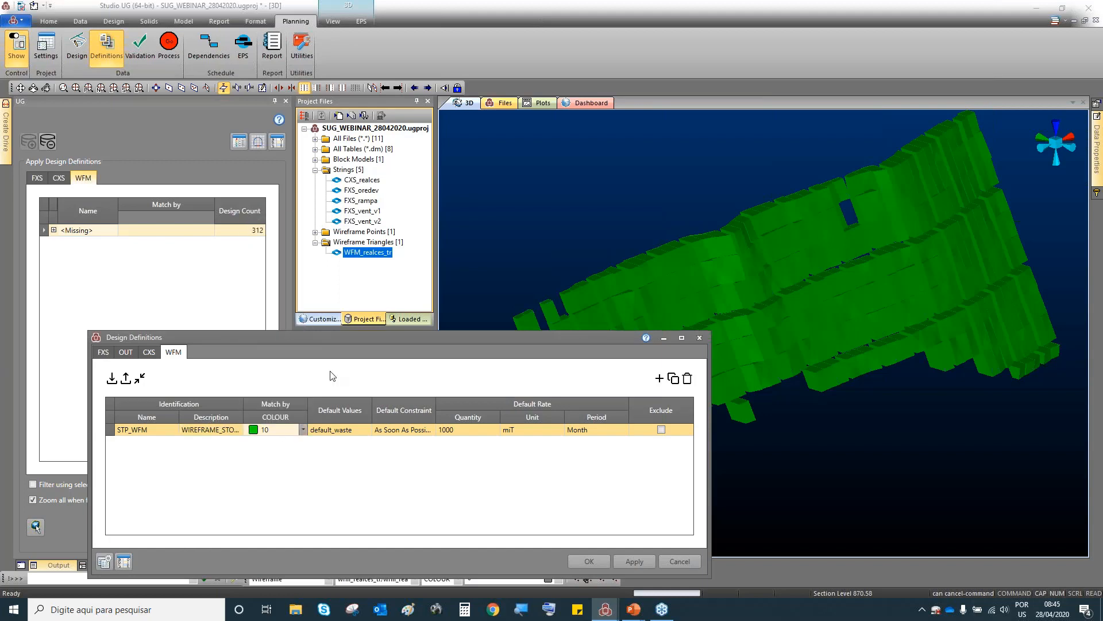
# Set the STP_WFM definition's default rate quantity to 20000, then apply and close the design definitions.
pyautogui.click(498, 435)
pyautogui.write('20000')
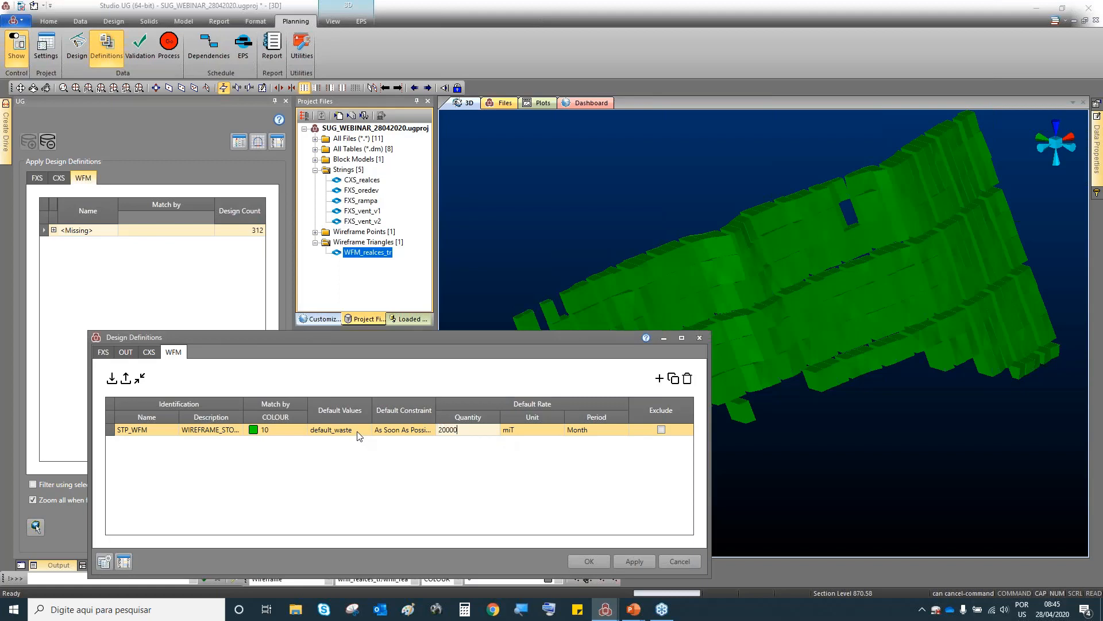
pyautogui.click(634, 562)
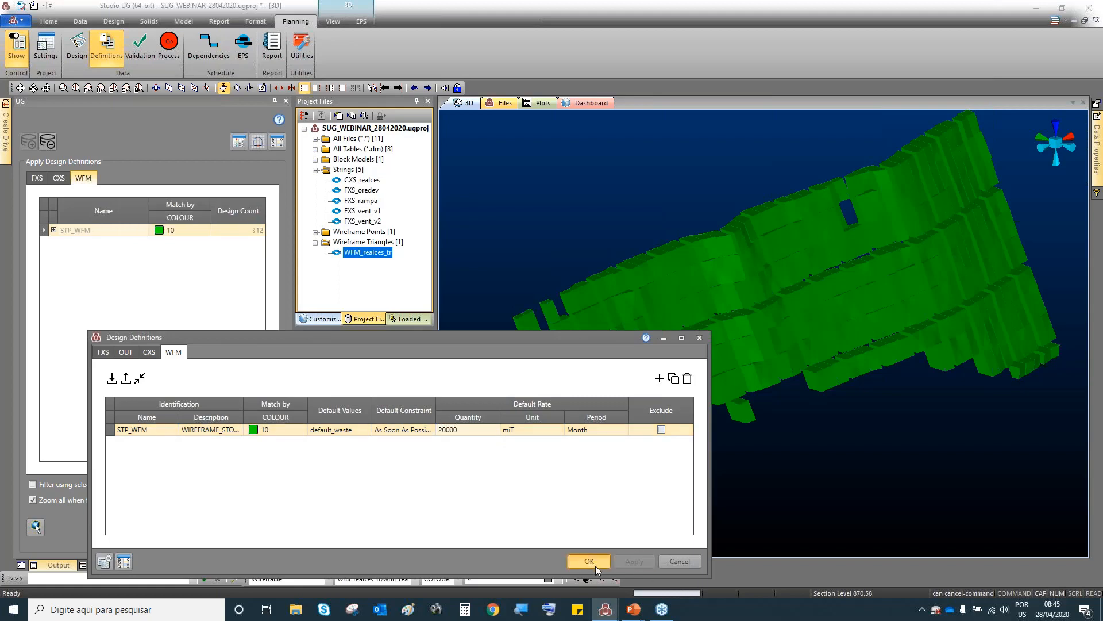
pyautogui.click(590, 561)
# Check the applied CXS and FXS design definitions against their strings in the 3D view.
pyautogui.click(58, 177)
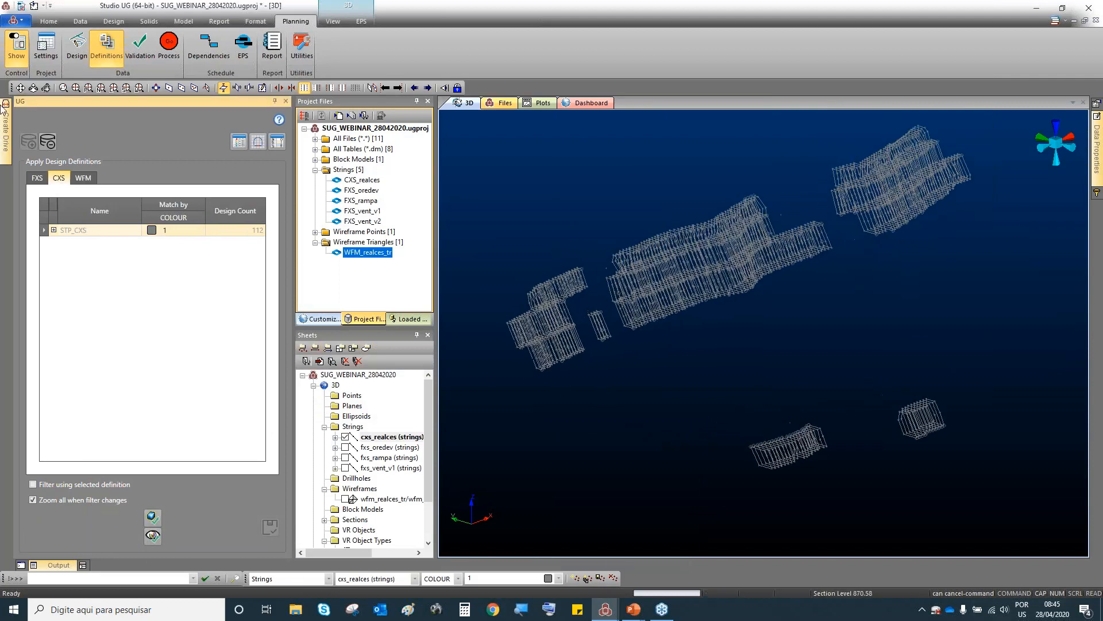
pyautogui.click(36, 179)
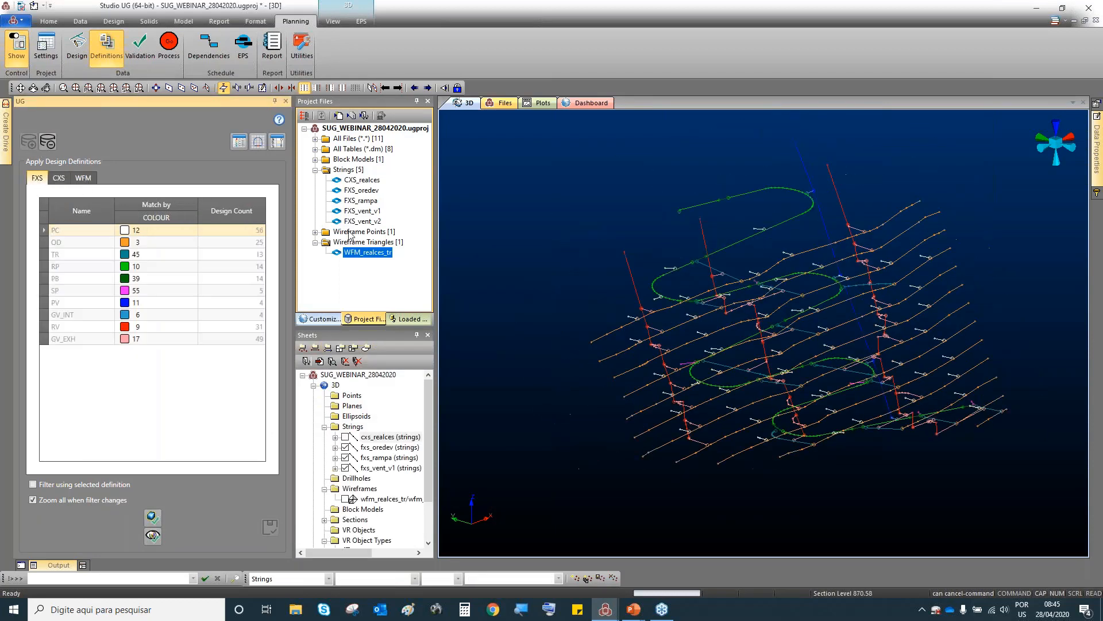
pyautogui.scroll(2, 720, 329)
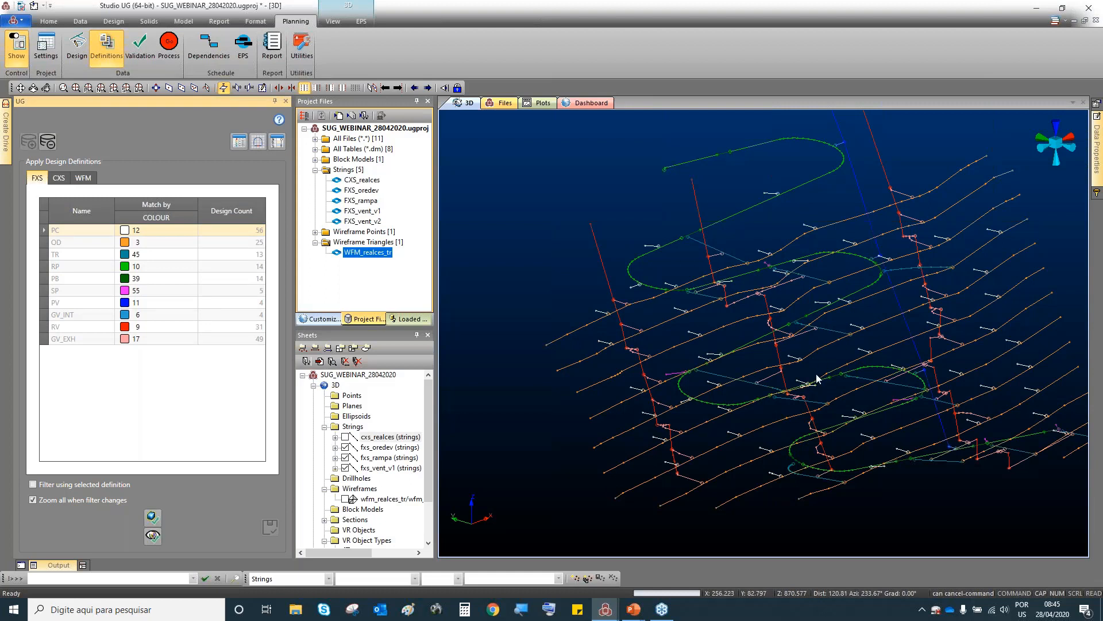
# In the prep_web project, review the section shapes and export them to an XML file named shape_fxs.
pyautogui.click(258, 142)
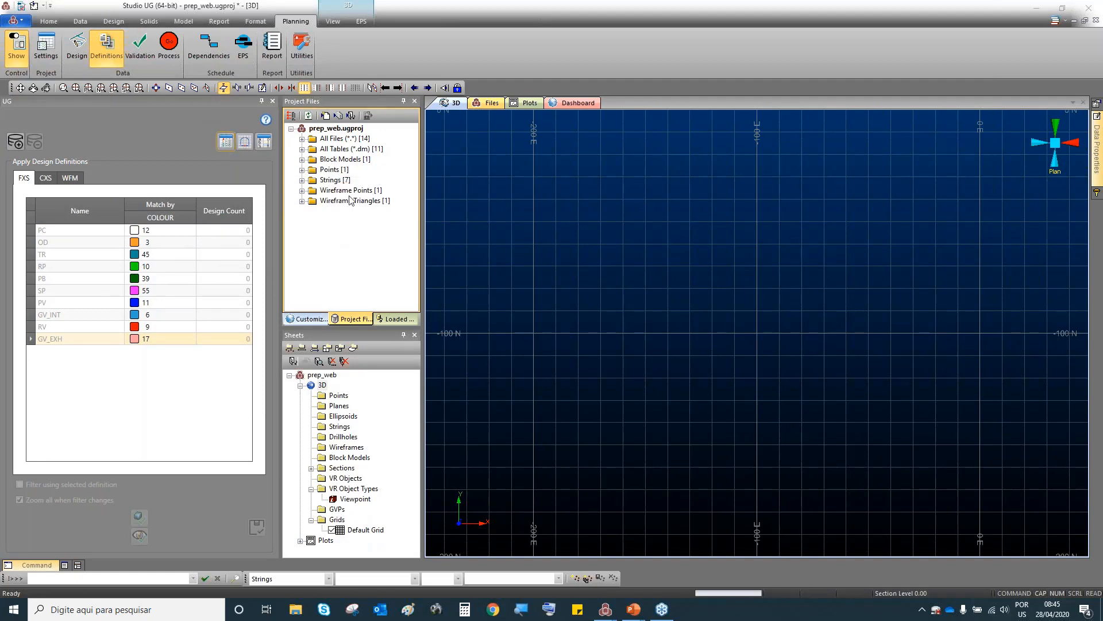
pyautogui.click(244, 143)
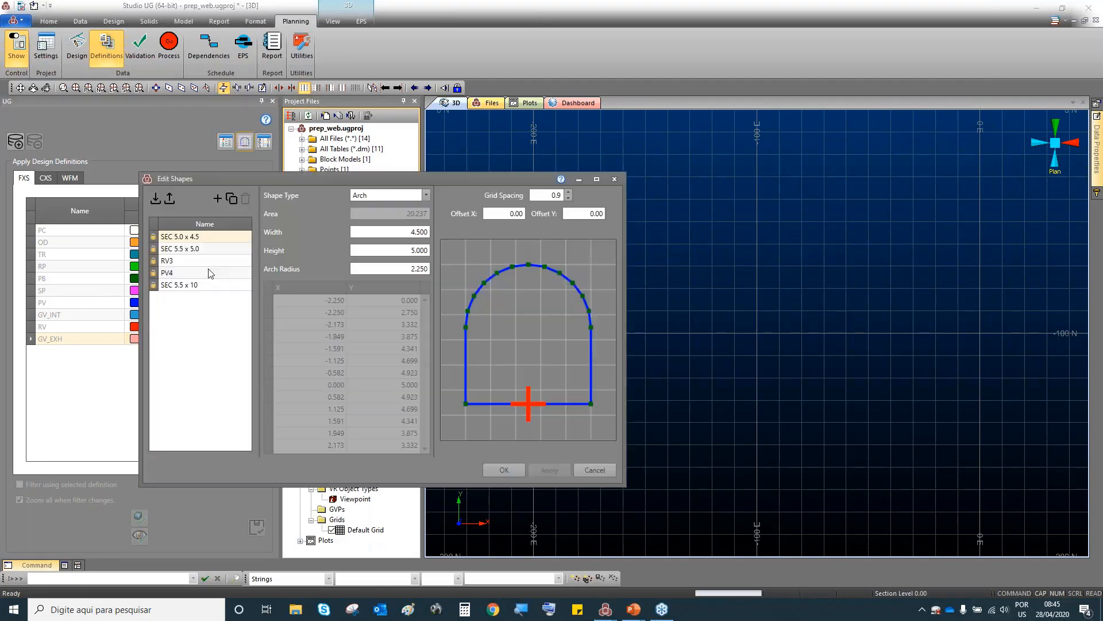
pyautogui.click(194, 248)
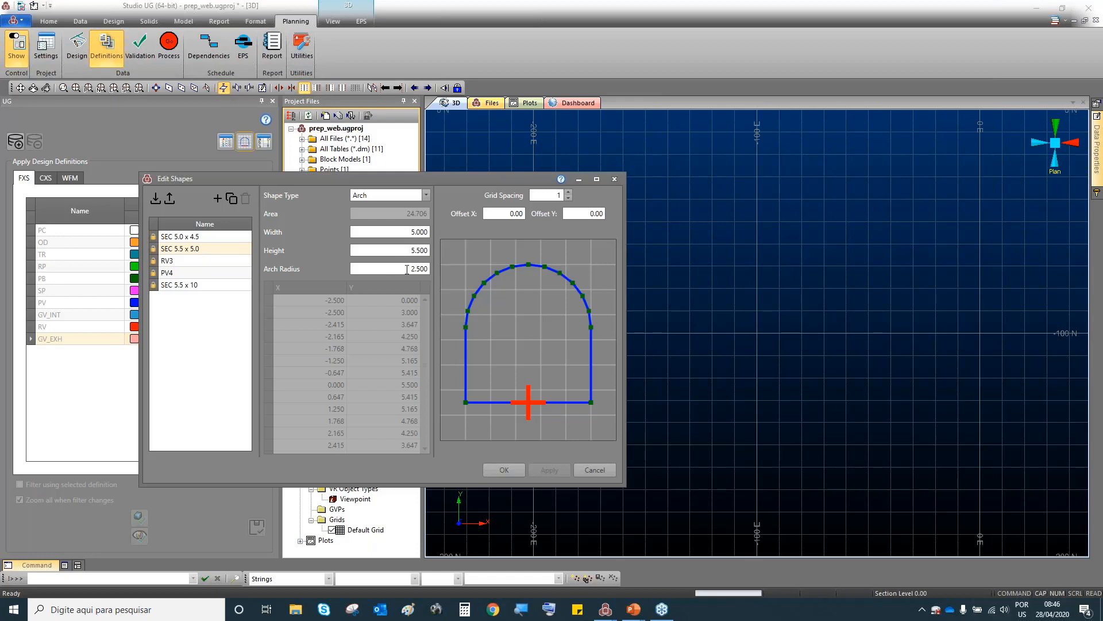
pyautogui.click(175, 262)
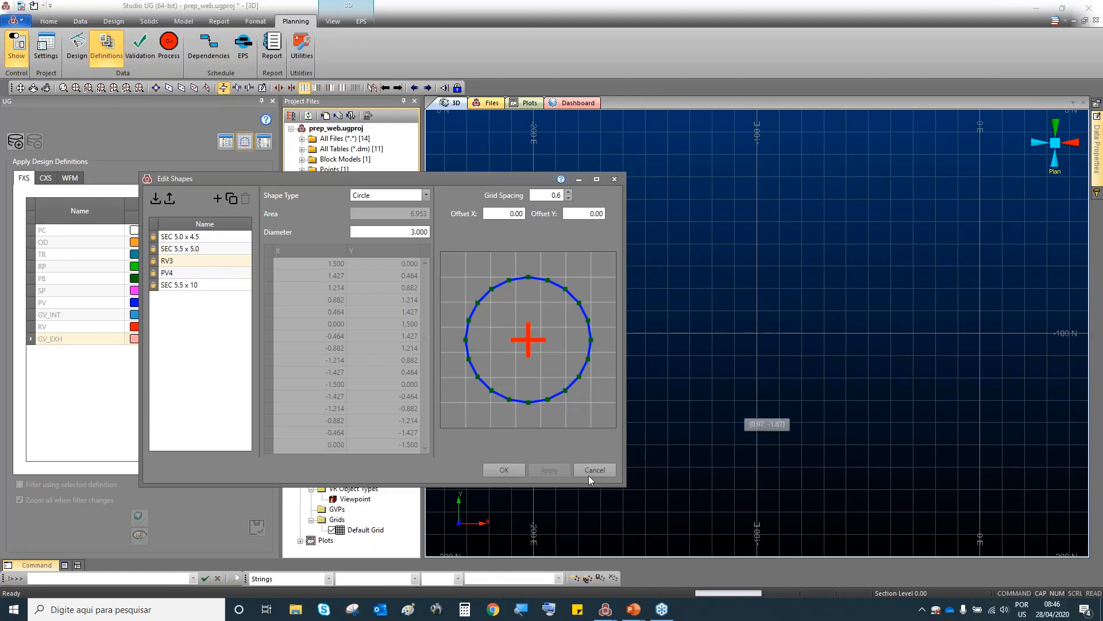
pyautogui.click(169, 198)
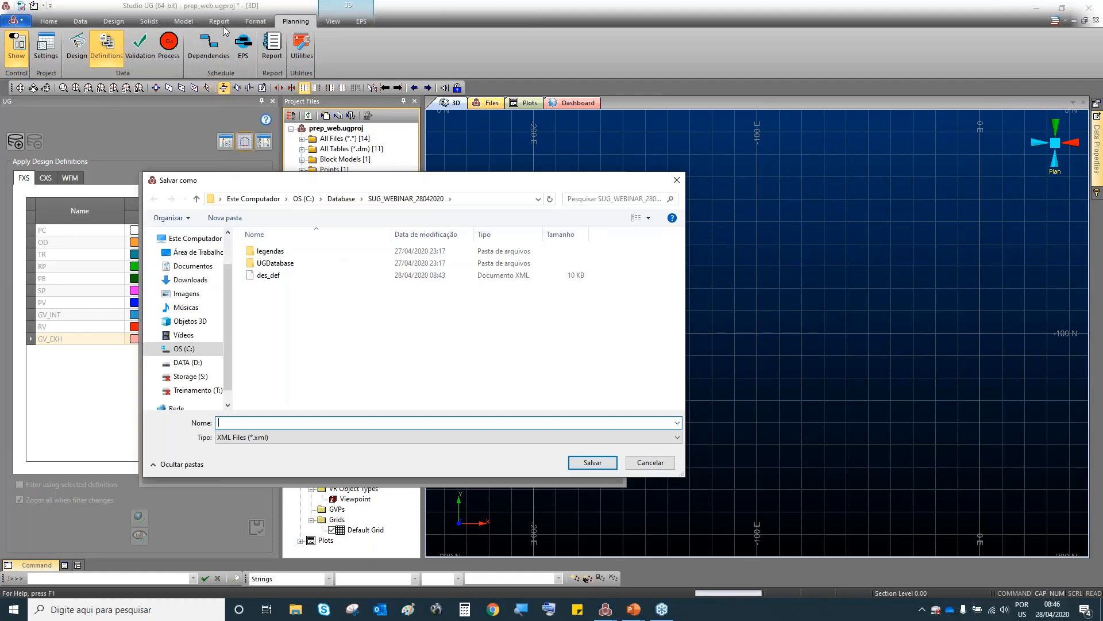
pyautogui.write('s')
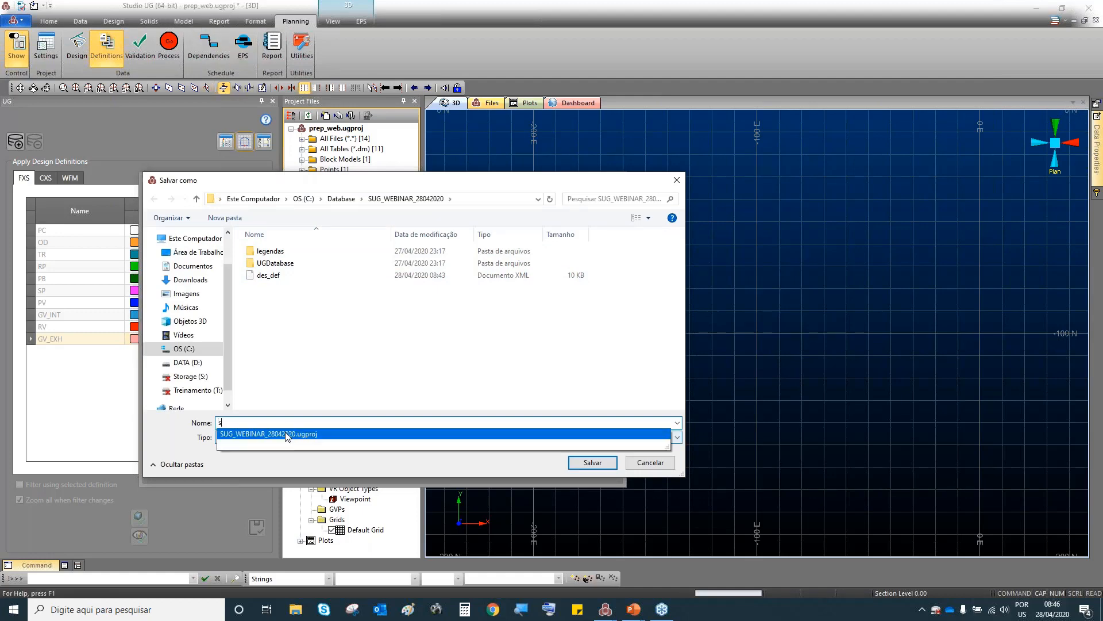
pyautogui.write('hape_fxs')
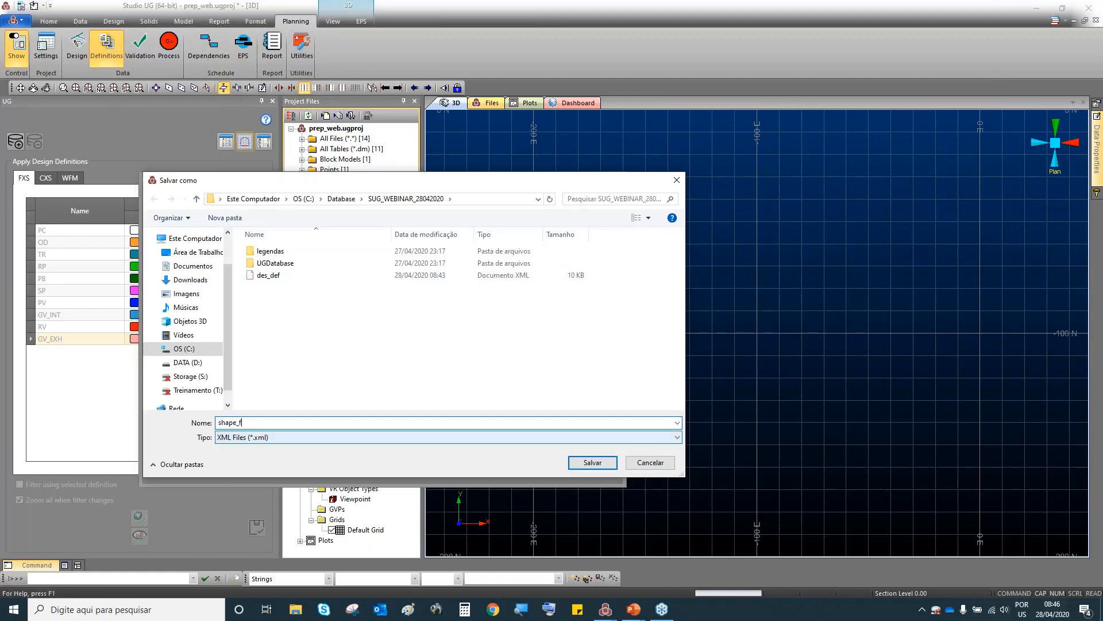
pyautogui.click(593, 468)
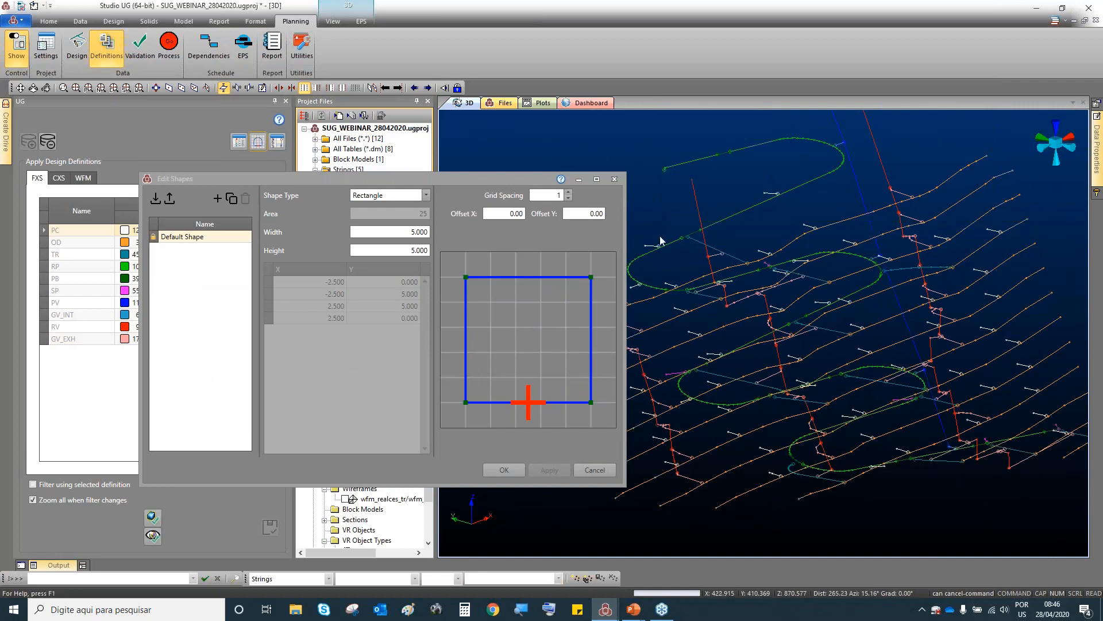
# Import shape_fxs.xml into the shapes of the SUG_WEBINAR_28042020 project and review the imported SEC, RV3 and PV4 sections.
pyautogui.click(615, 181)
pyautogui.hotkey('alt', 'Tab')
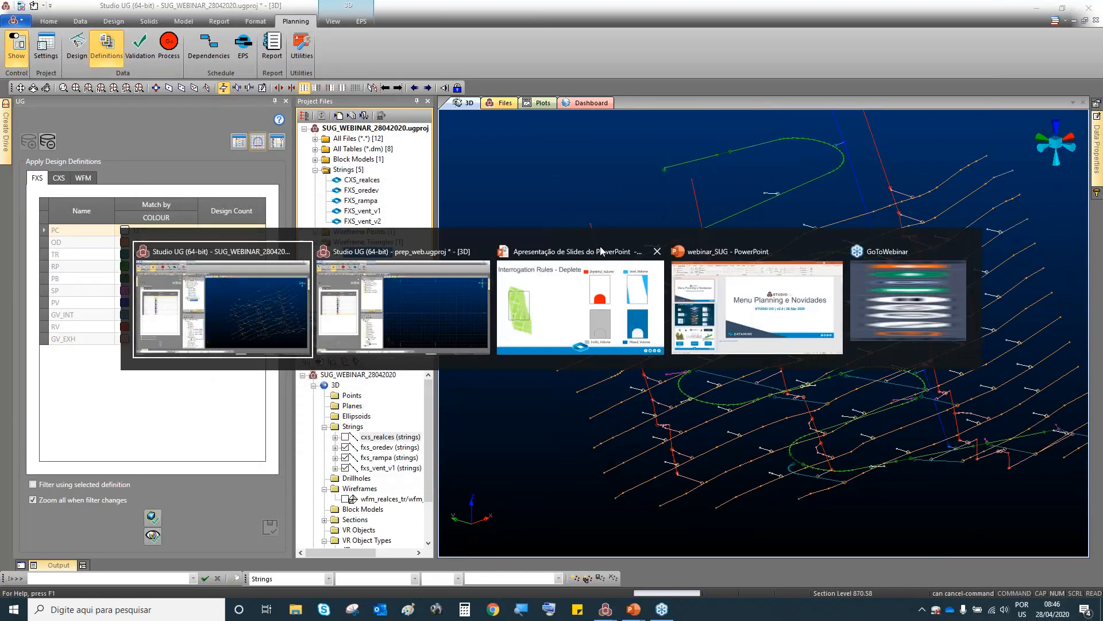
pyautogui.click(254, 144)
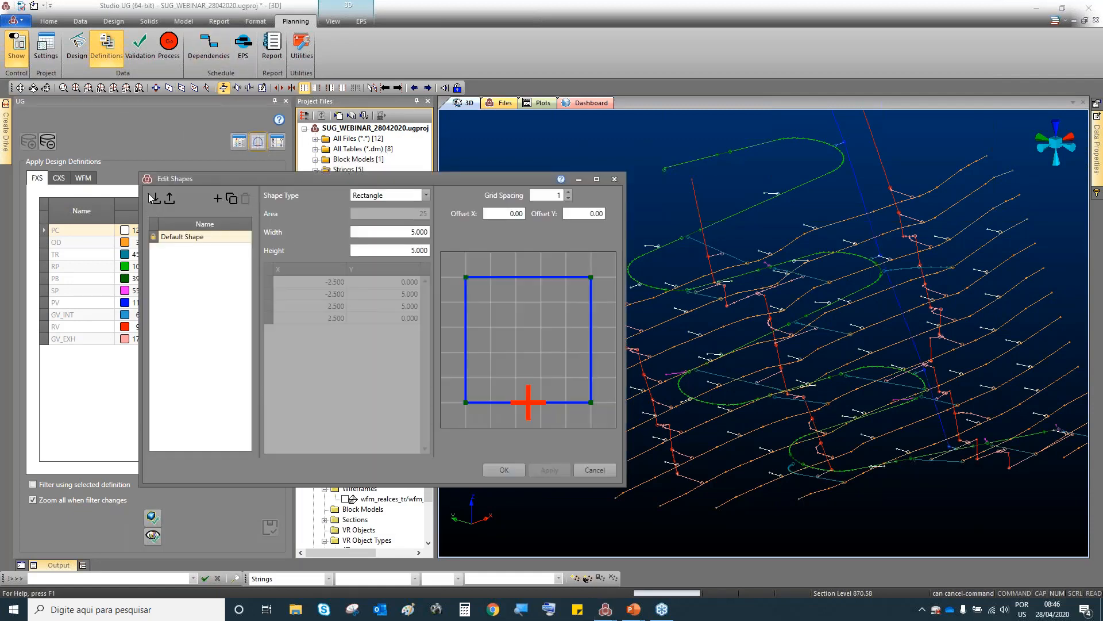
pyautogui.click(154, 199)
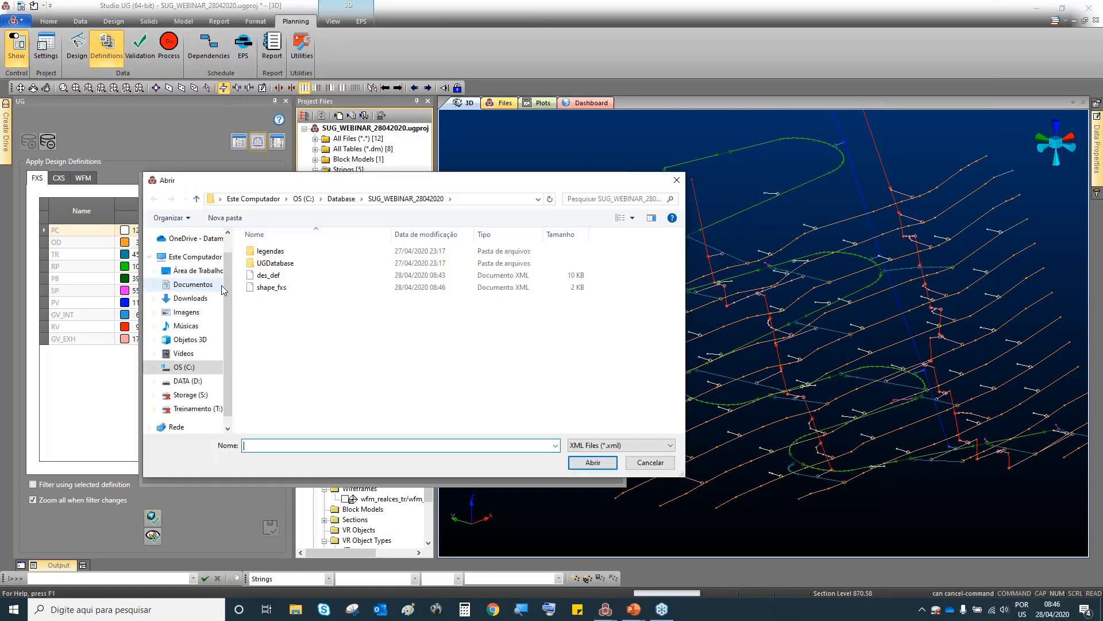
pyautogui.click(269, 287)
pyautogui.click(588, 464)
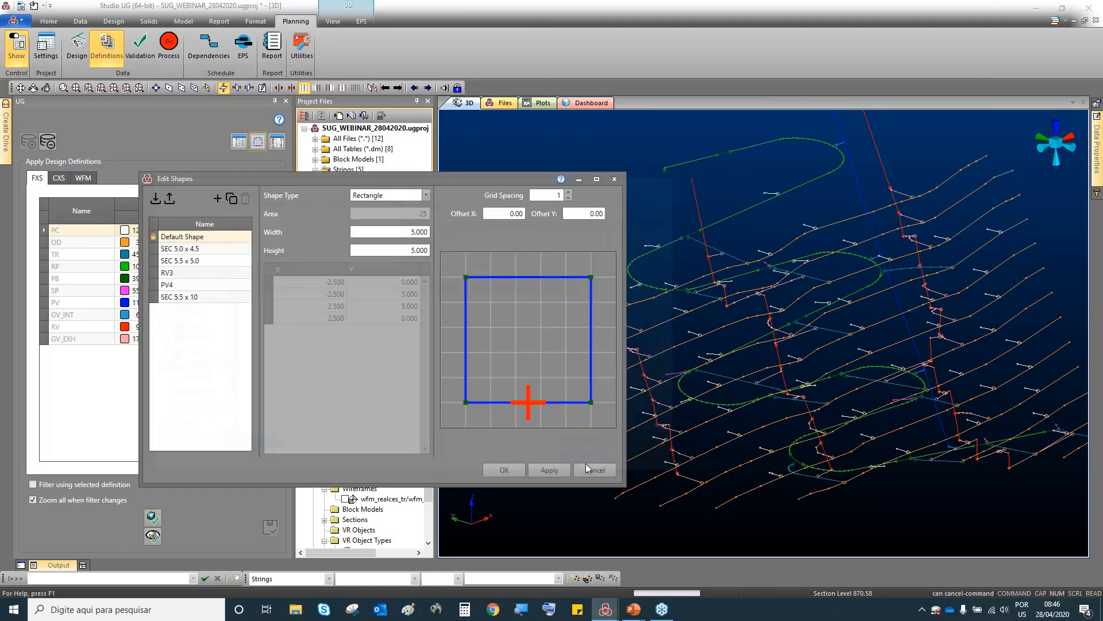
pyautogui.click(183, 249)
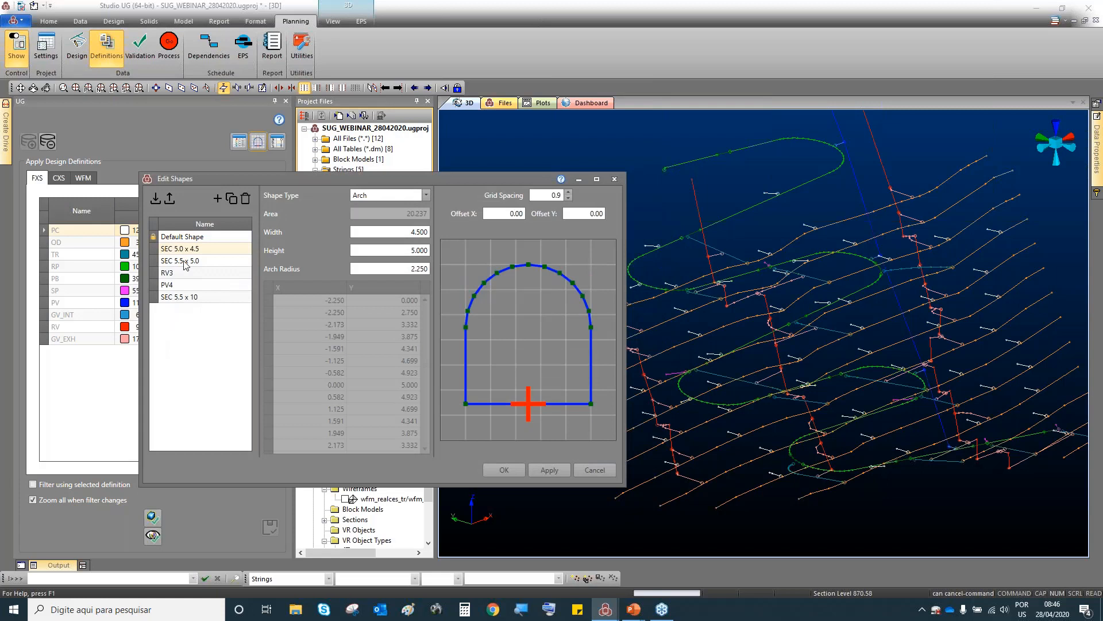
pyautogui.click(185, 261)
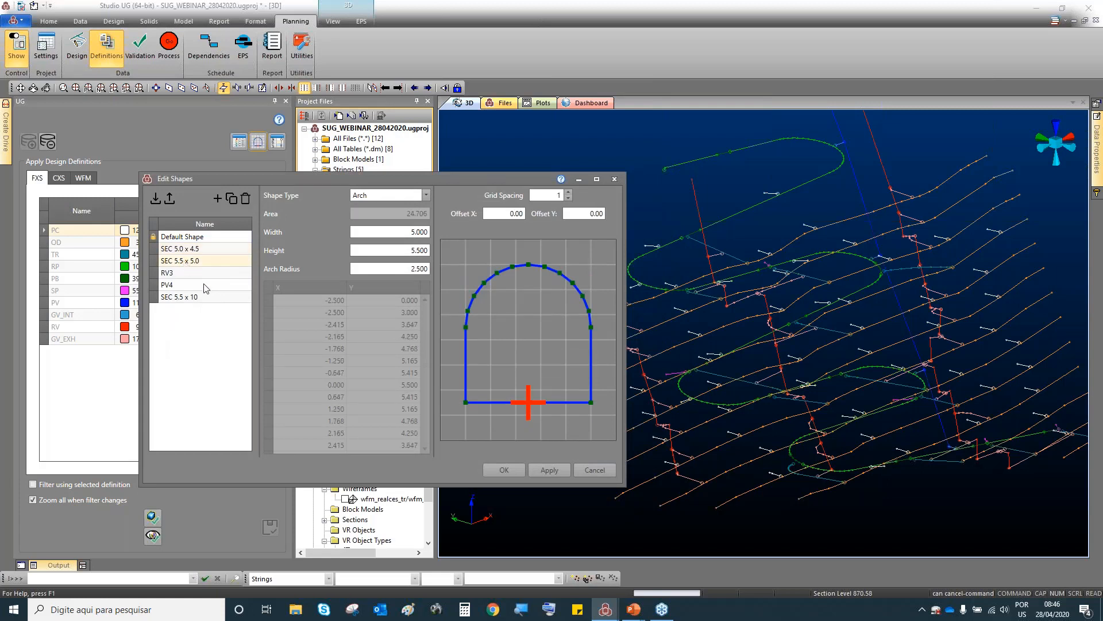
pyautogui.click(174, 274)
pyautogui.click(174, 285)
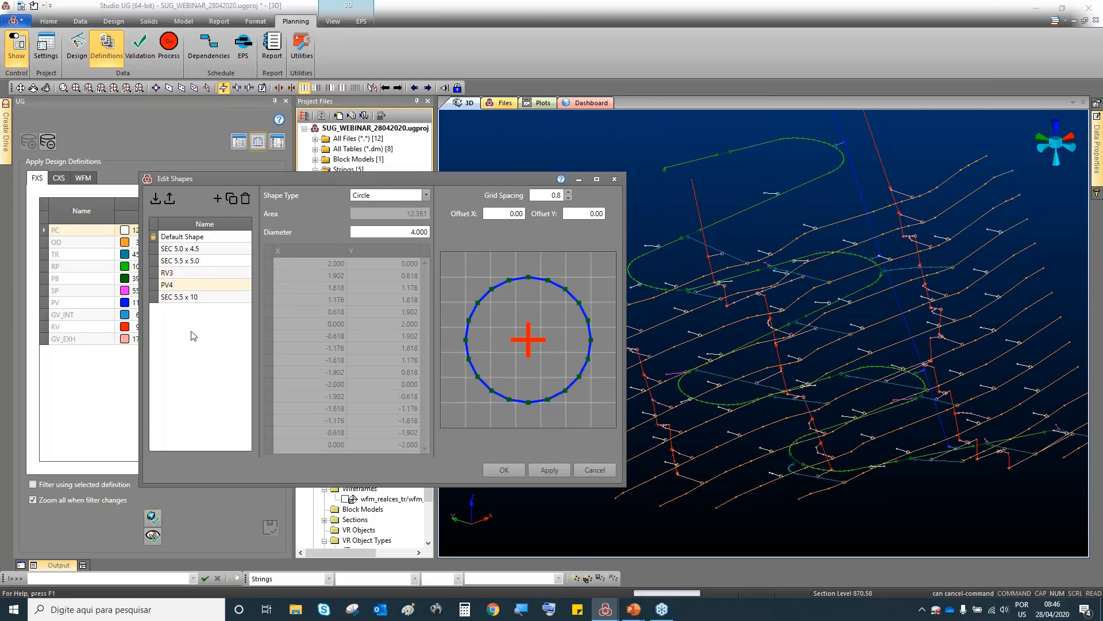
pyautogui.click(177, 299)
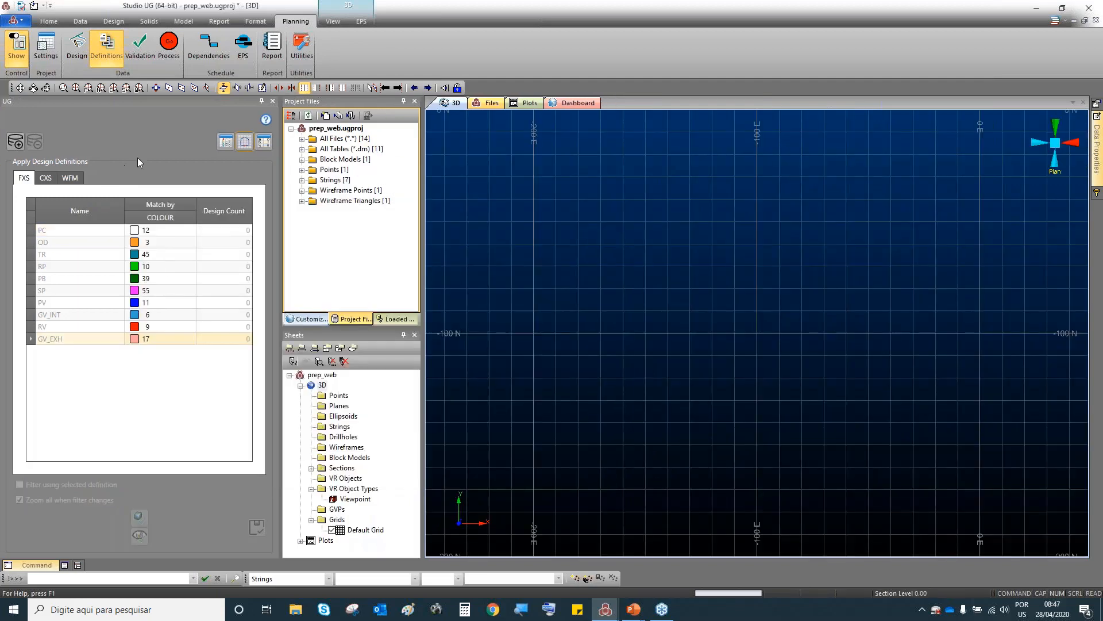
# In the prep_web project, examine the FXS, CXS and WFM design definitions, including their shapes, segmenting, default values and rates.
pyautogui.click(230, 147)
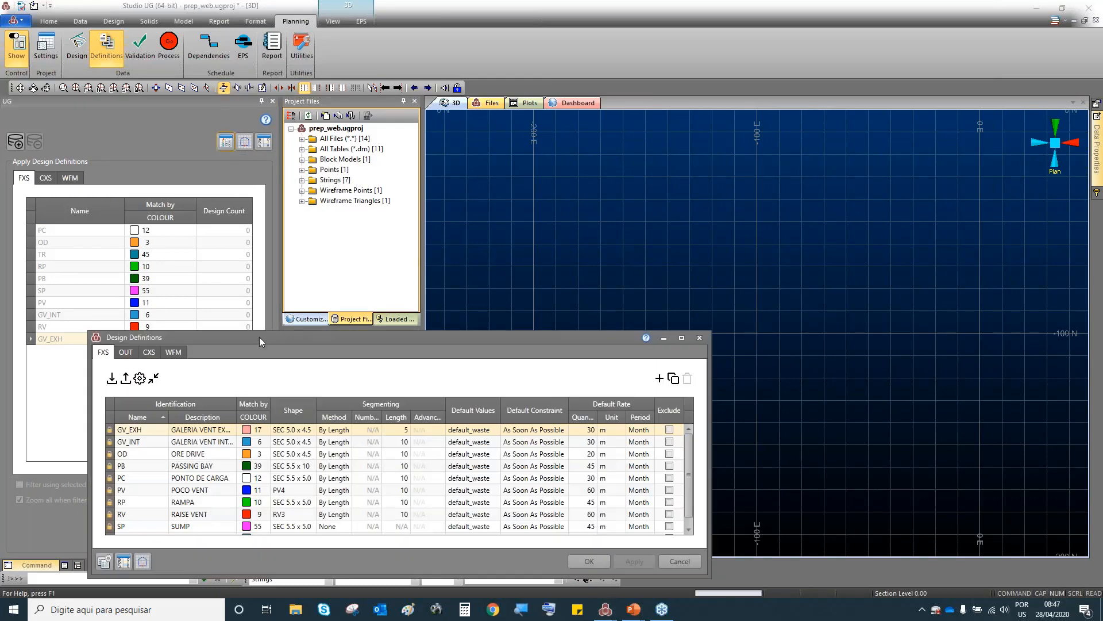
pyautogui.moveTo(438, 332); pyautogui.dragTo(513, 180)
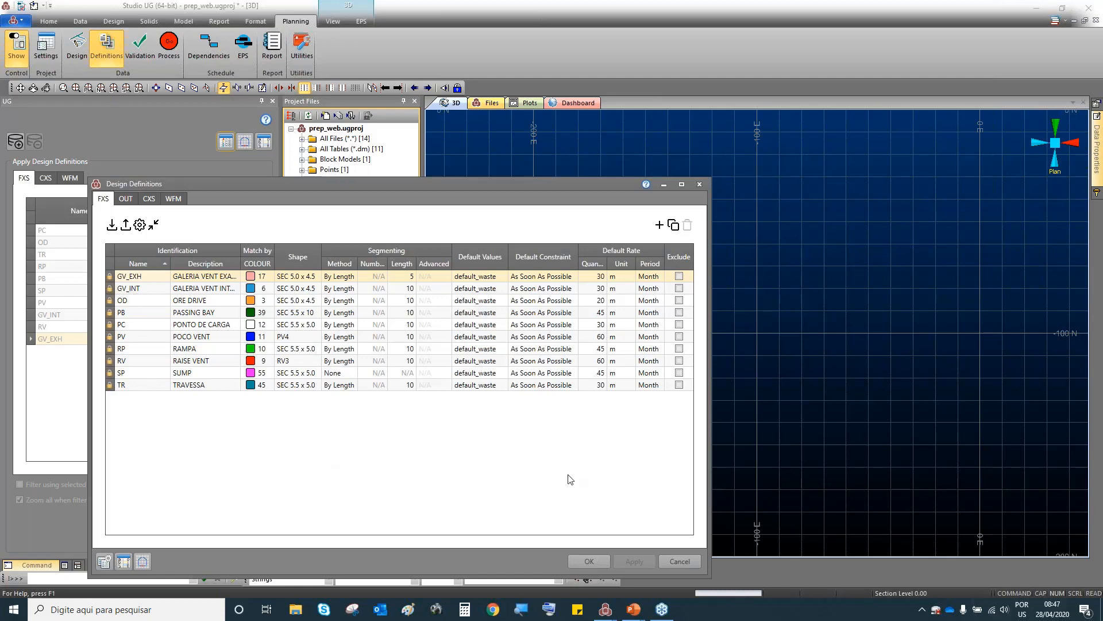
pyautogui.click(589, 561)
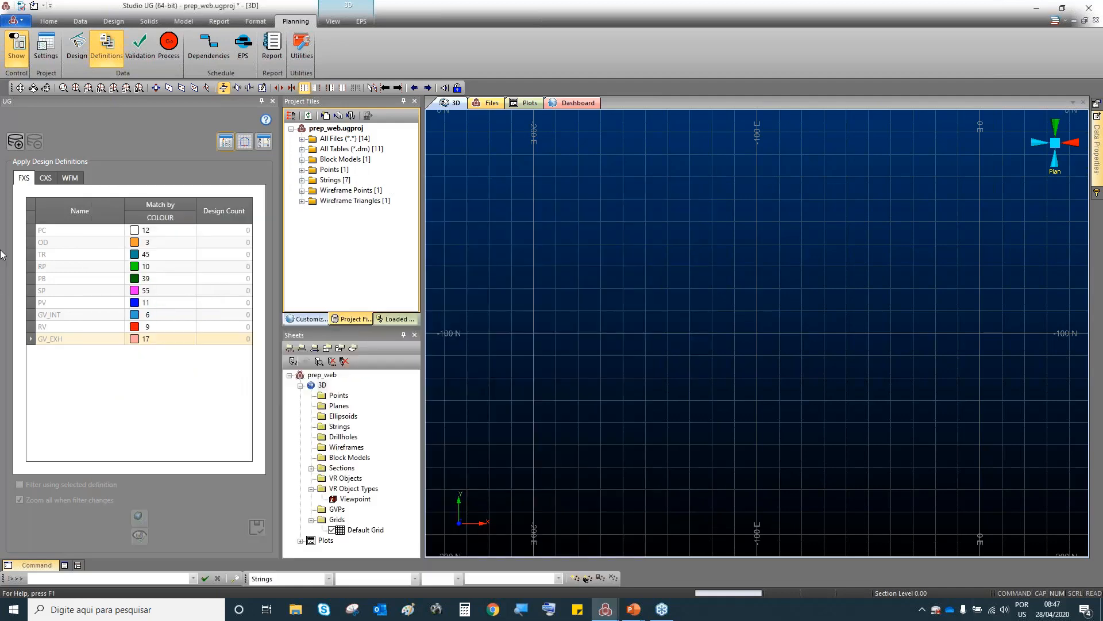
pyautogui.click(46, 180)
pyautogui.click(79, 181)
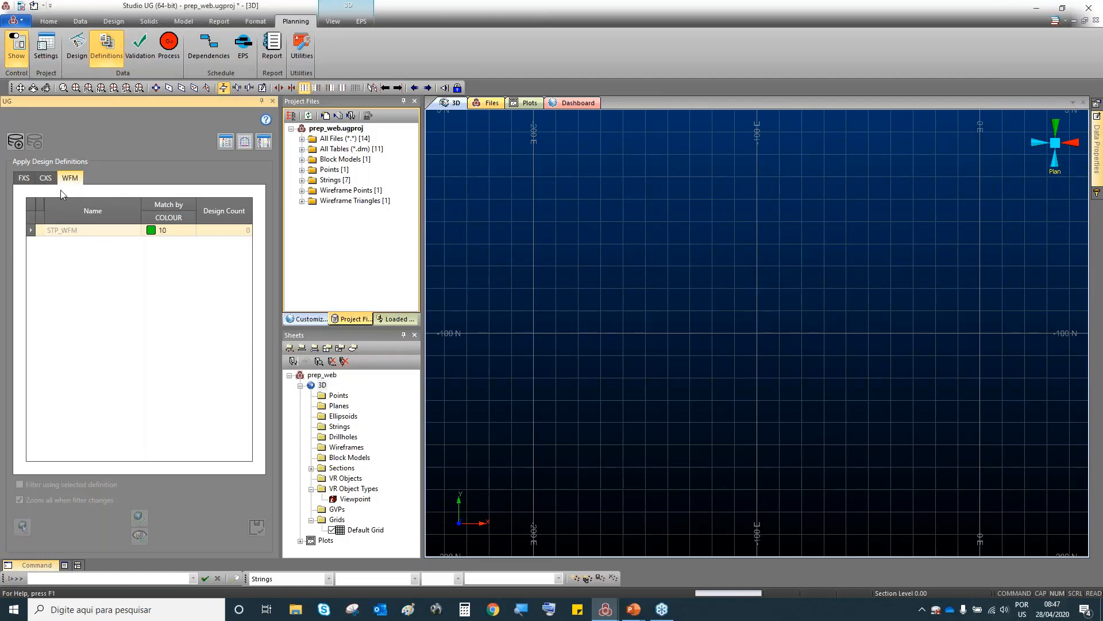
pyautogui.click(45, 178)
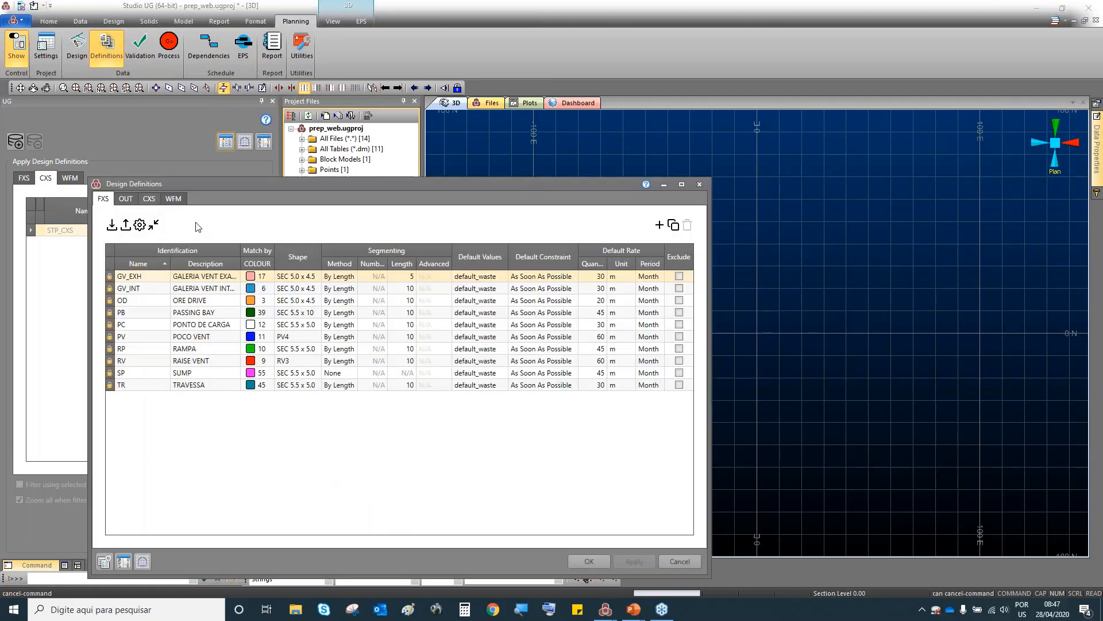
pyautogui.click(149, 199)
pyautogui.click(125, 198)
pyautogui.click(173, 198)
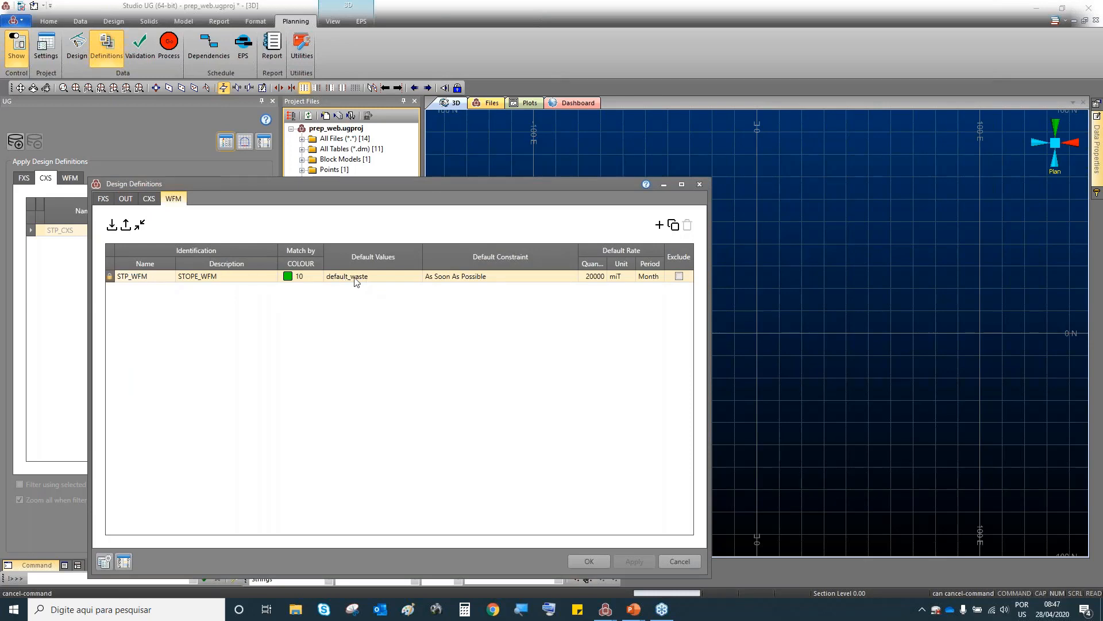
pyautogui.click(149, 198)
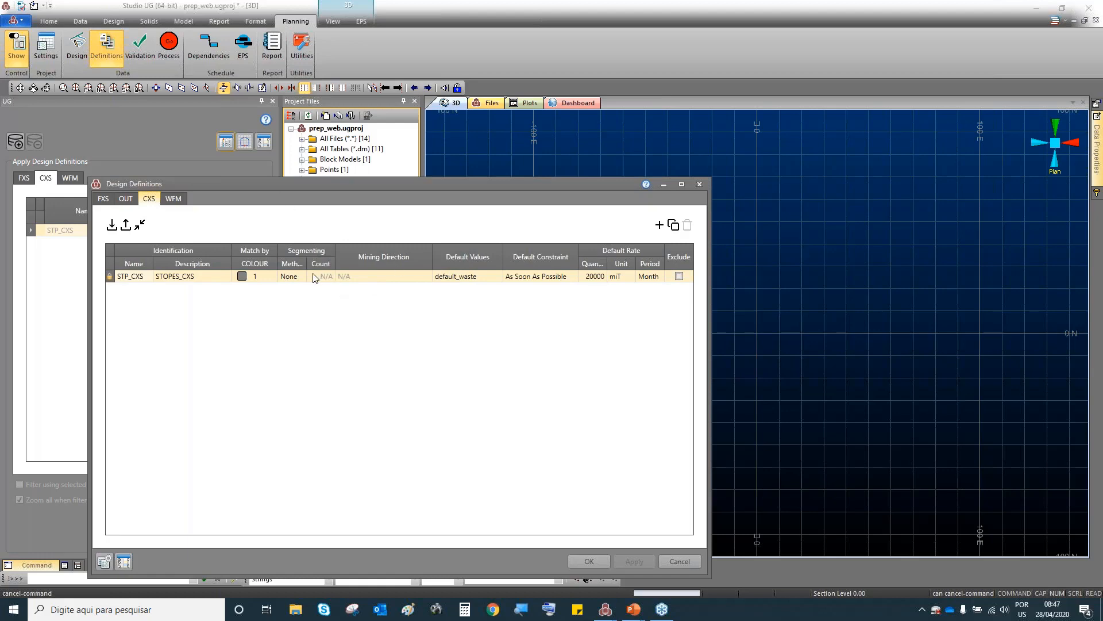
pyautogui.click(471, 278)
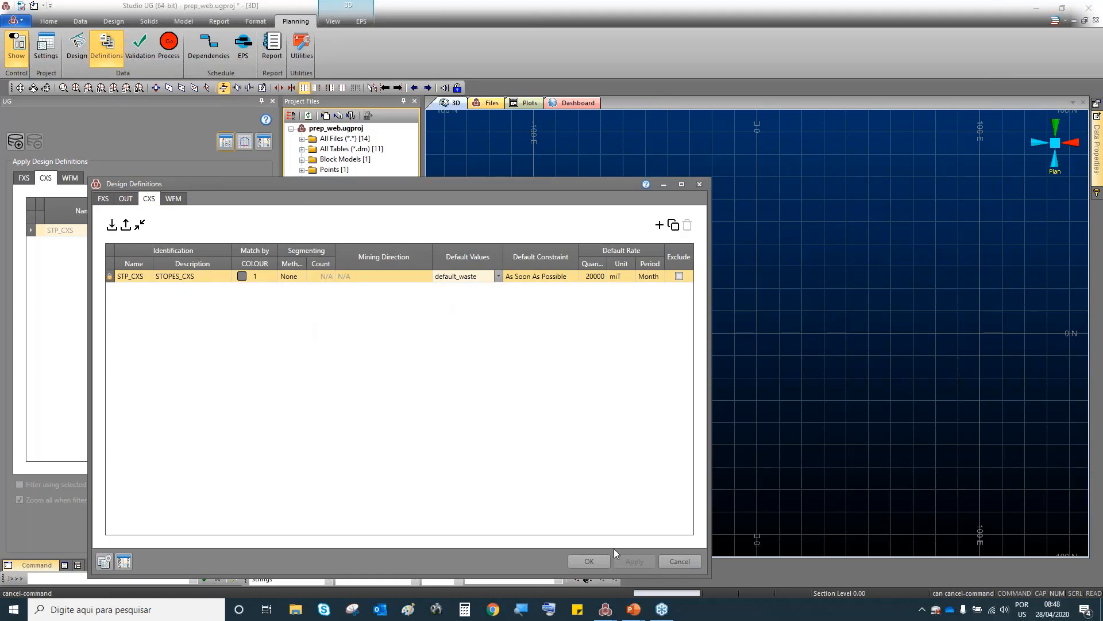
pyautogui.click(582, 561)
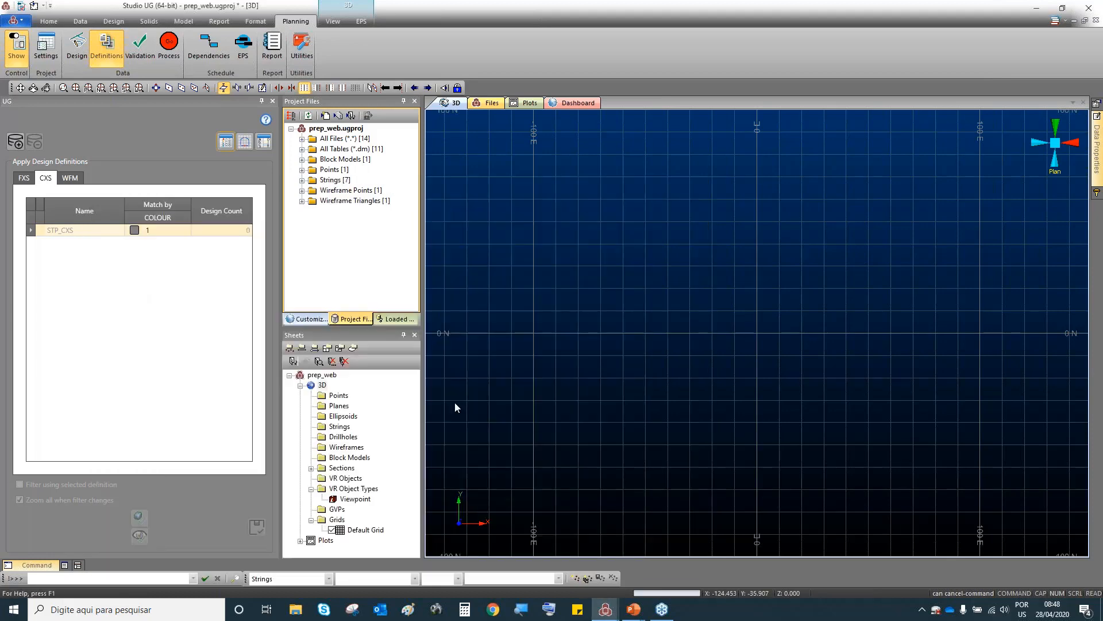
# Open the design validation and examine its options for design strings, fixed cross-sectional, outline and complex solid designs.
pyautogui.scroll(1, 127, 58)
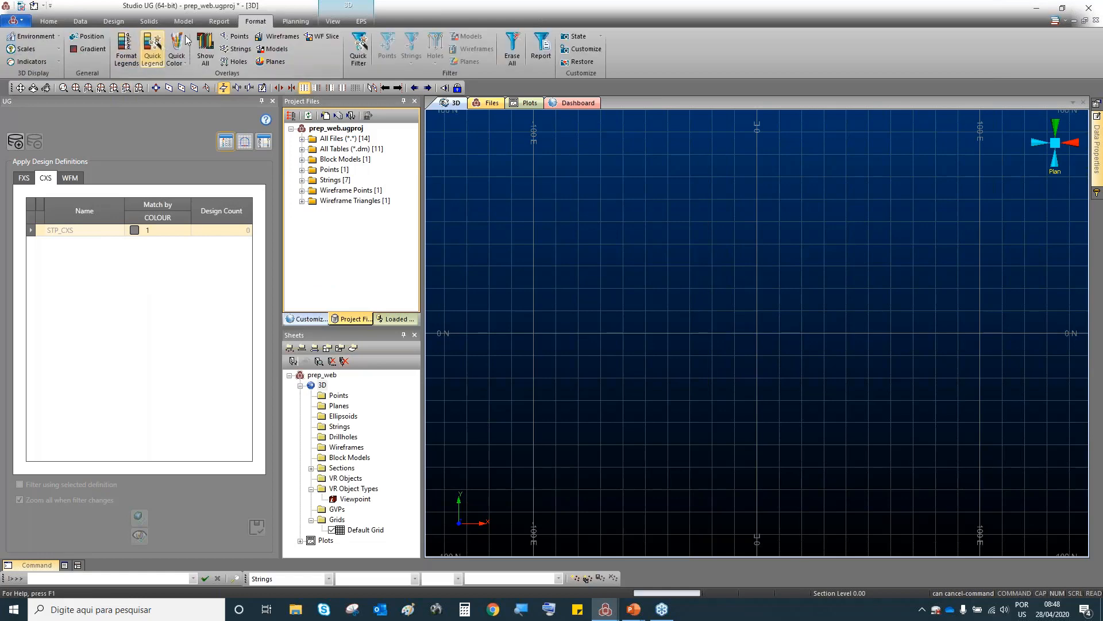
pyautogui.scroll(-1, 187, 39)
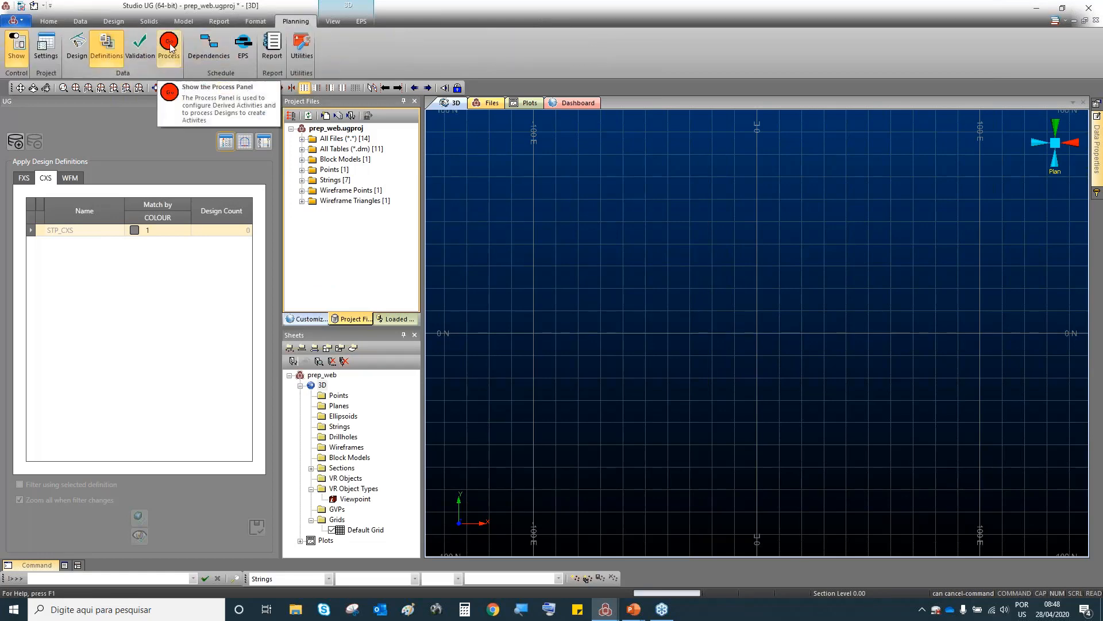
pyautogui.click(149, 56)
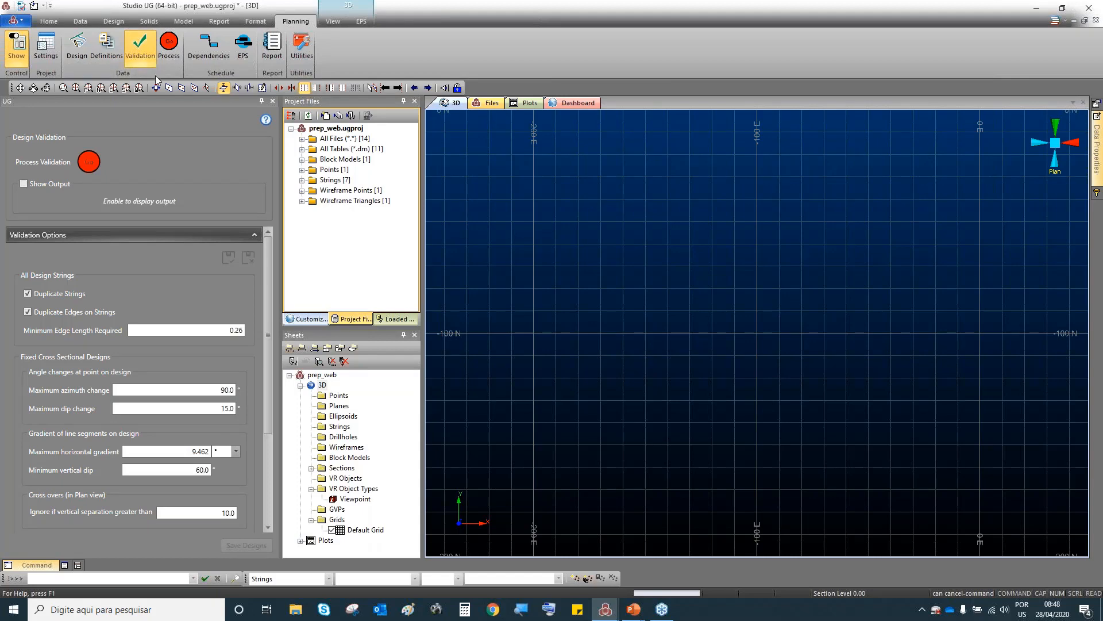
pyautogui.scroll(-4, 197, 299)
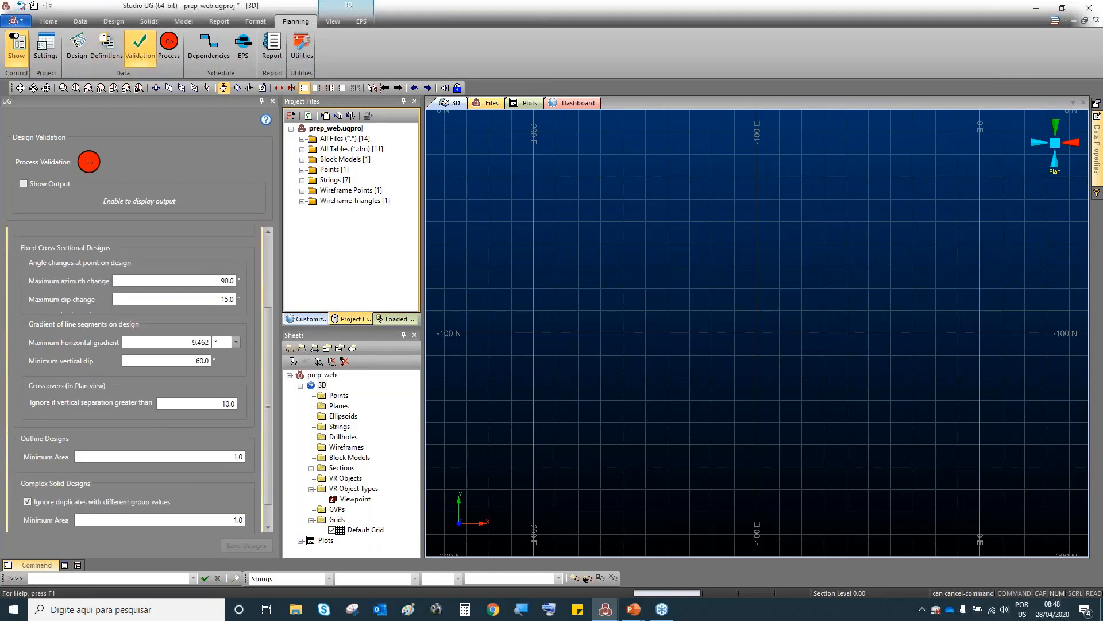
pyautogui.scroll(4, 196, 299)
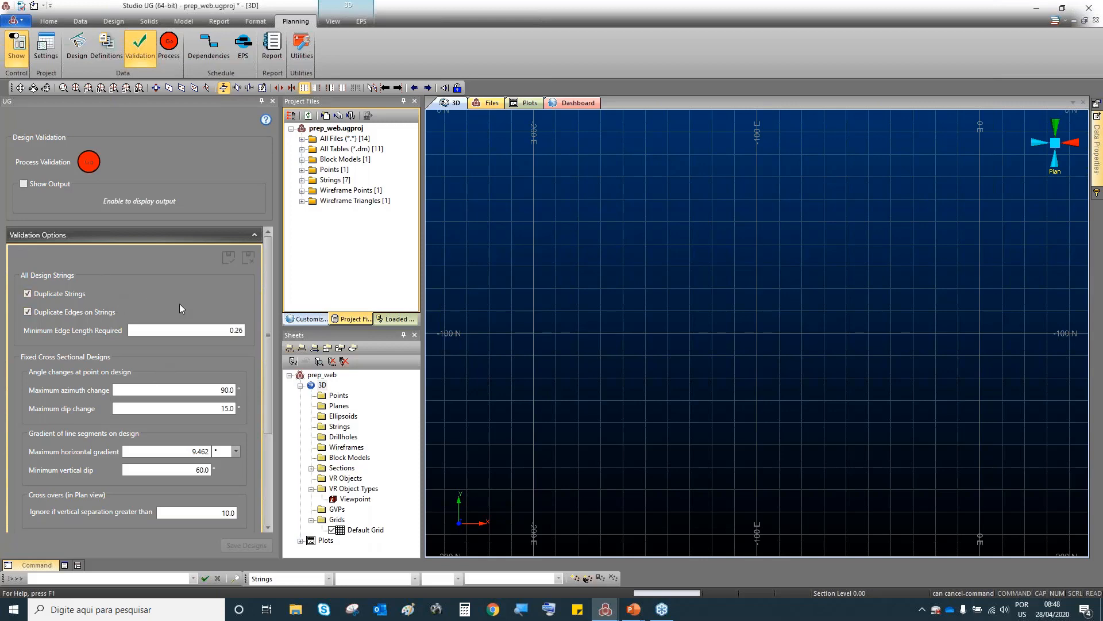
pyautogui.scroll(-5, 177, 351)
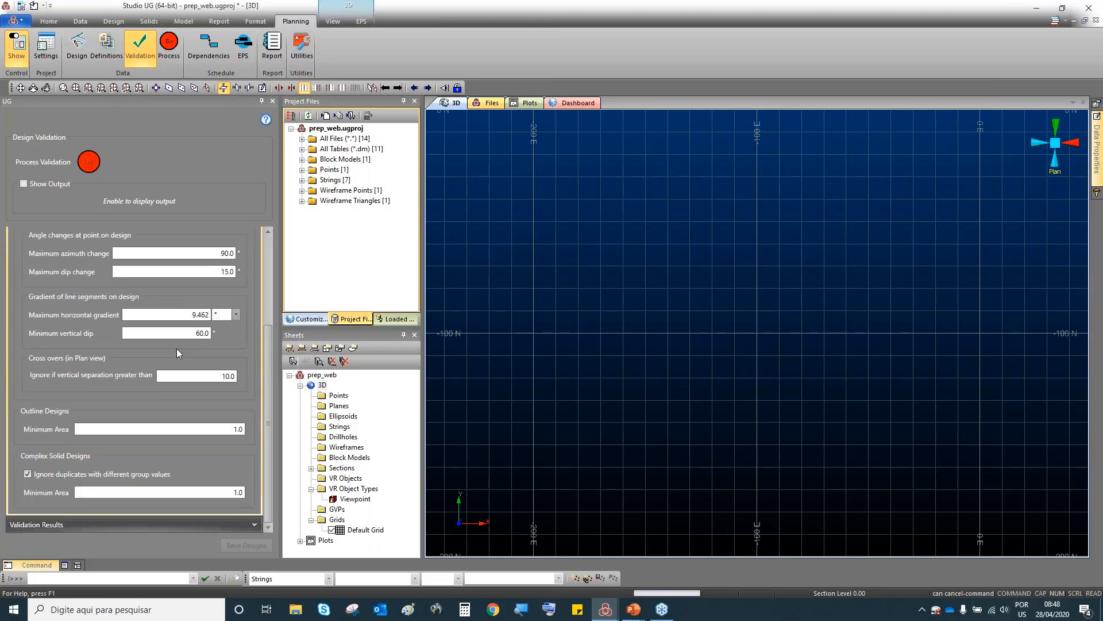
pyautogui.scroll(3, 177, 348)
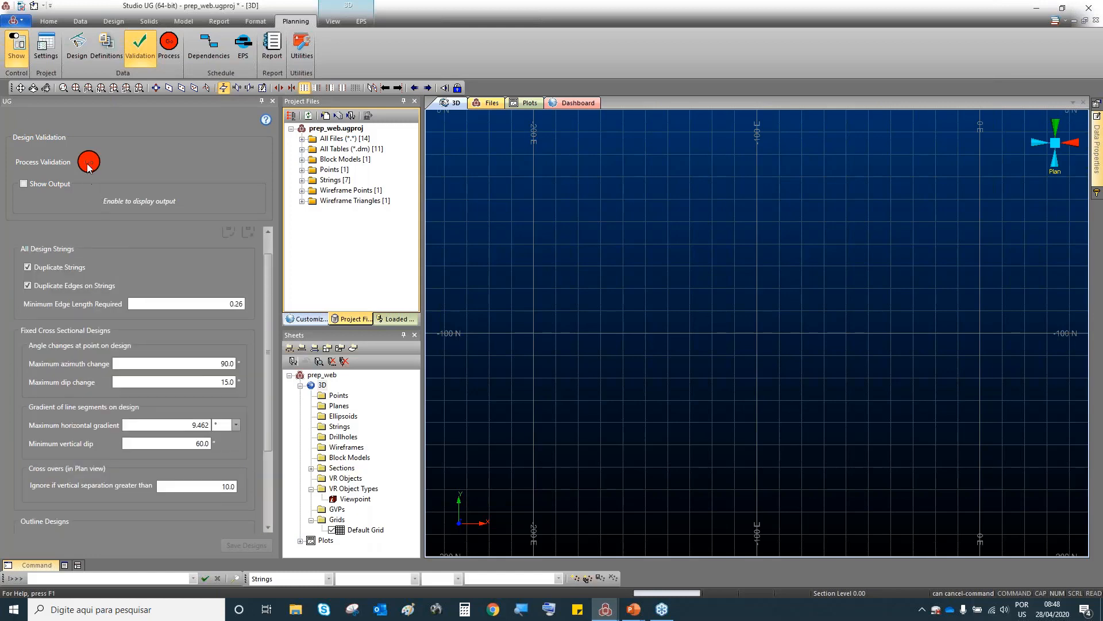
# Run the design validation on the prep_web designs, hide the informational messages in its output and collapse the validation results.
pyautogui.click(90, 165)
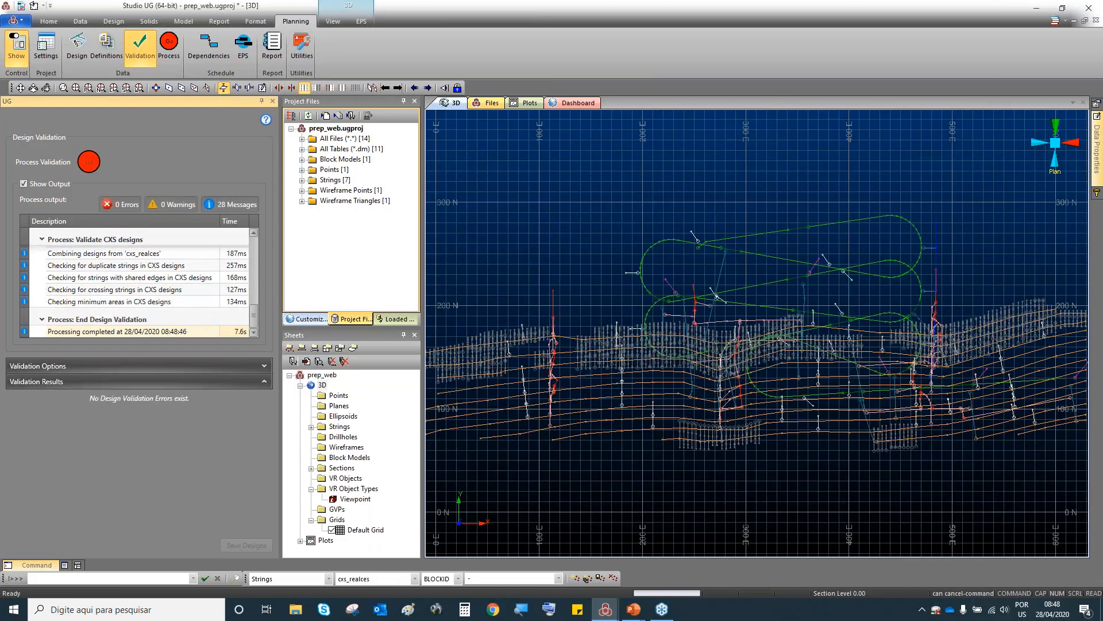
pyautogui.click(223, 201)
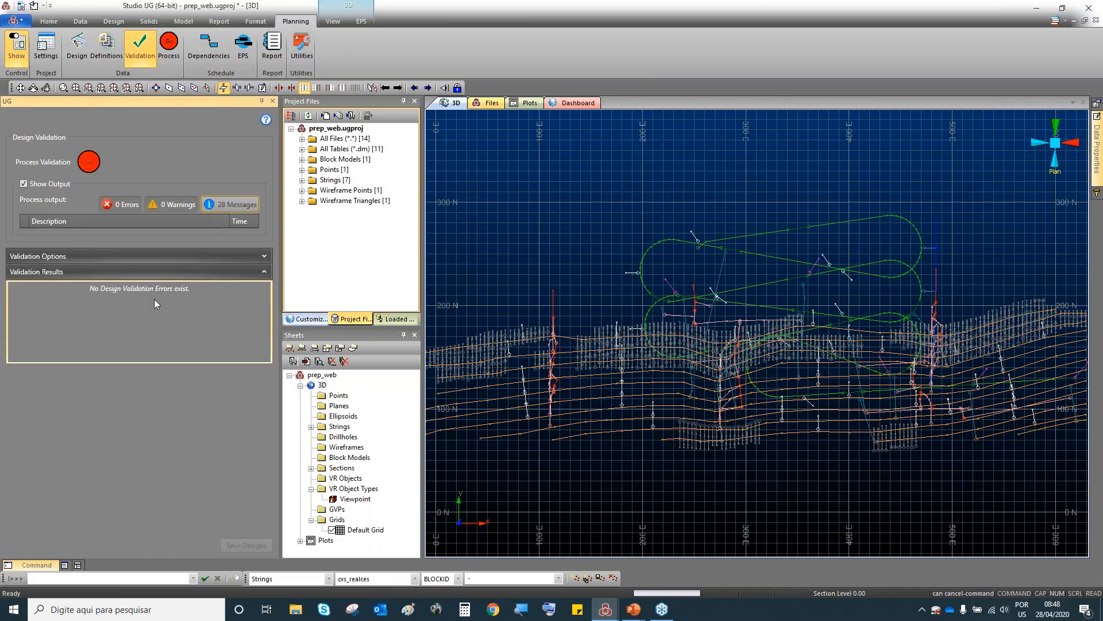
pyautogui.click(132, 264)
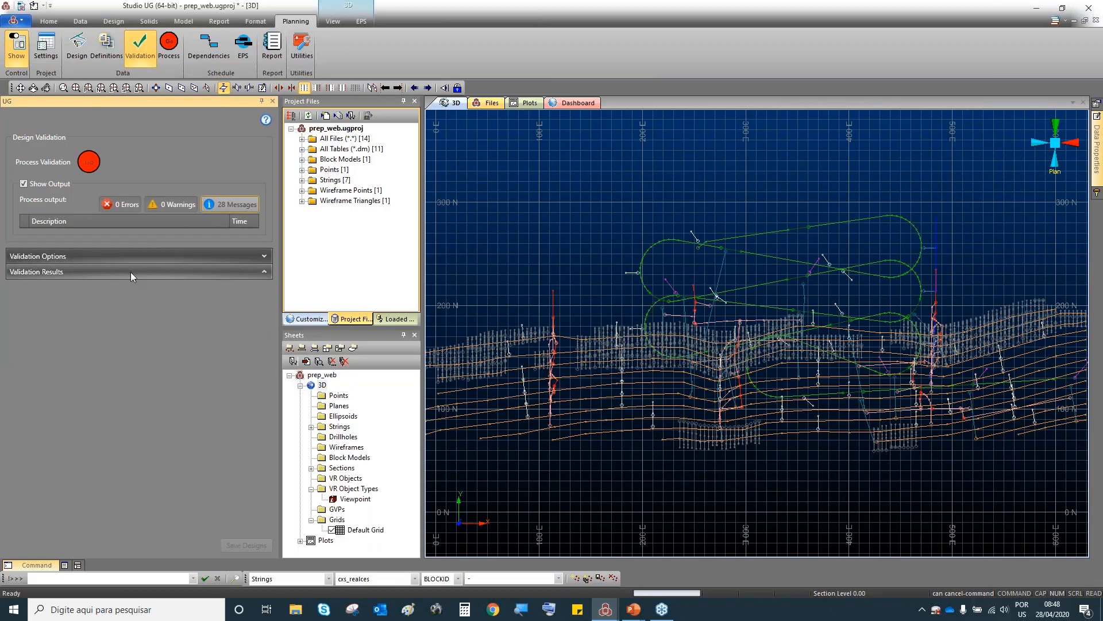
# Review the validation options and validation results of the prep_web project.
pyautogui.click(130, 271)
pyautogui.click(140, 262)
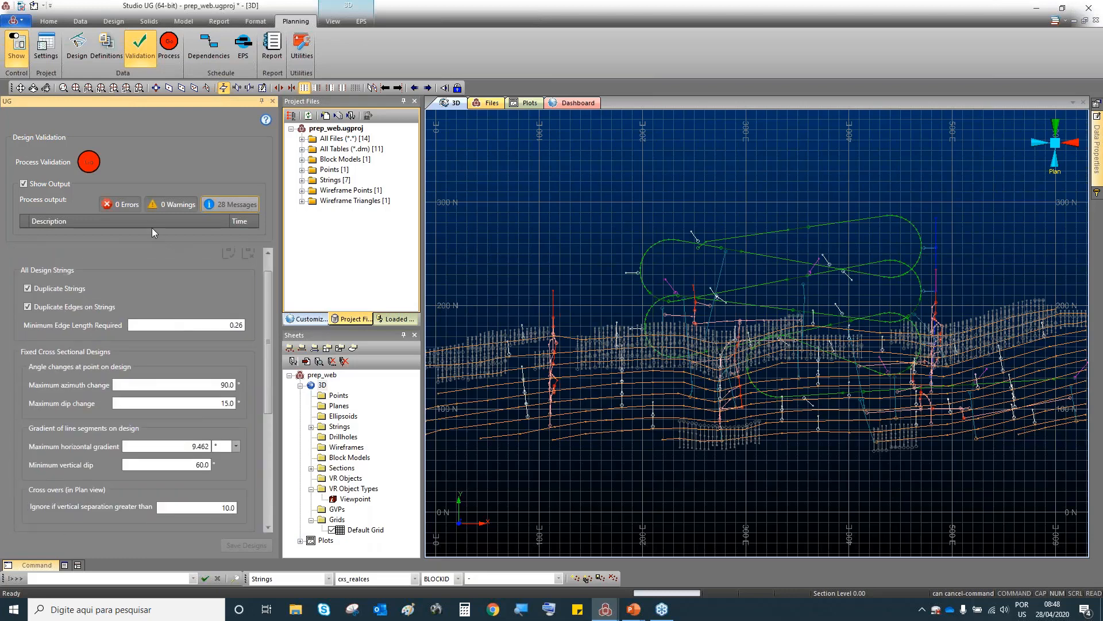
pyautogui.moveTo(267, 289); pyautogui.dragTo(258, 386)
pyautogui.scroll(-1, 259, 386)
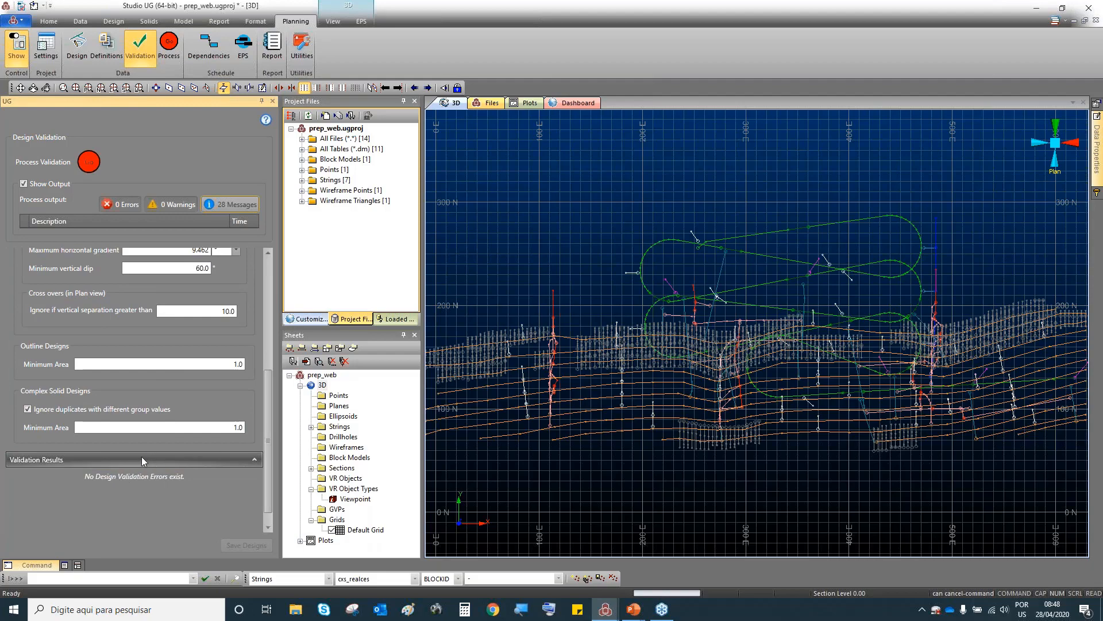
# Switch to the SUG_WEBINAR_28042020 project and display the designs of its CXS and WFM definitions.
pyautogui.click(605, 609)
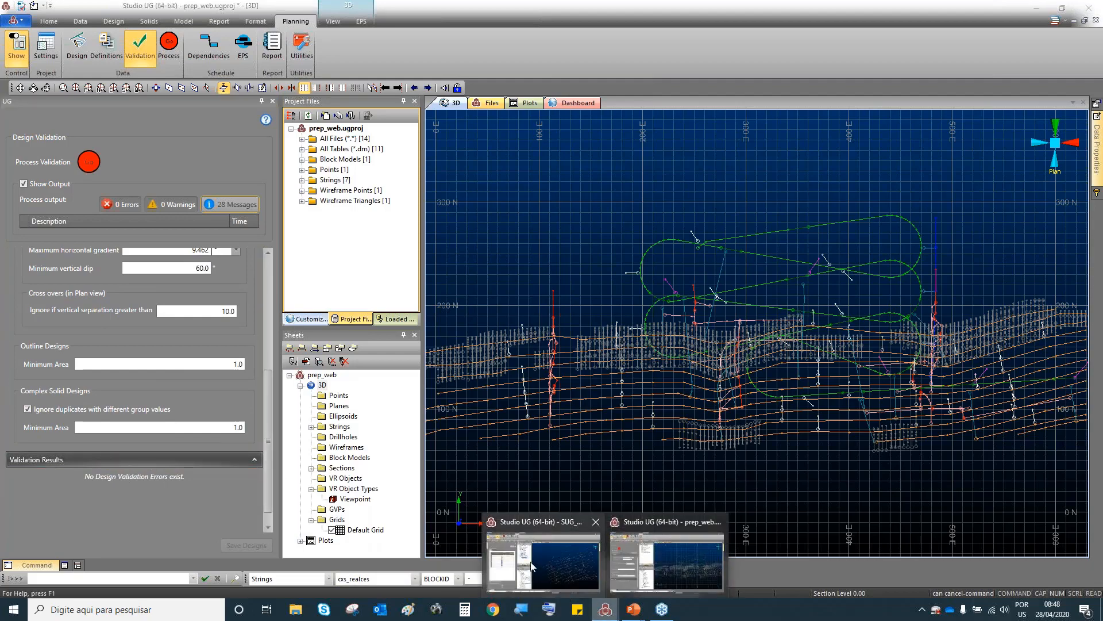
pyautogui.click(520, 560)
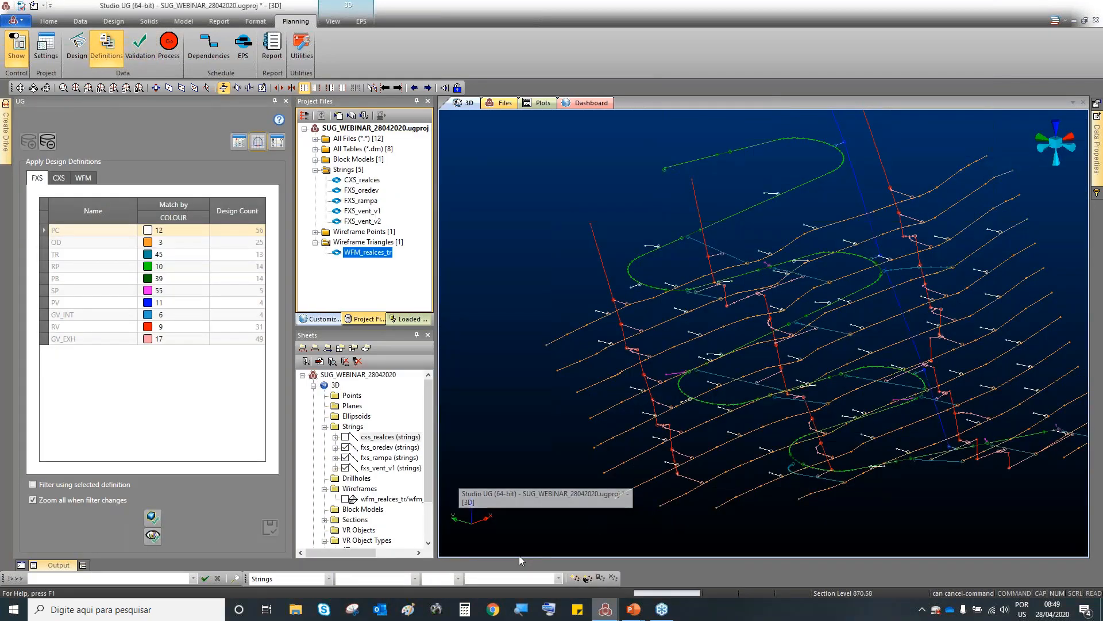
pyautogui.click(59, 177)
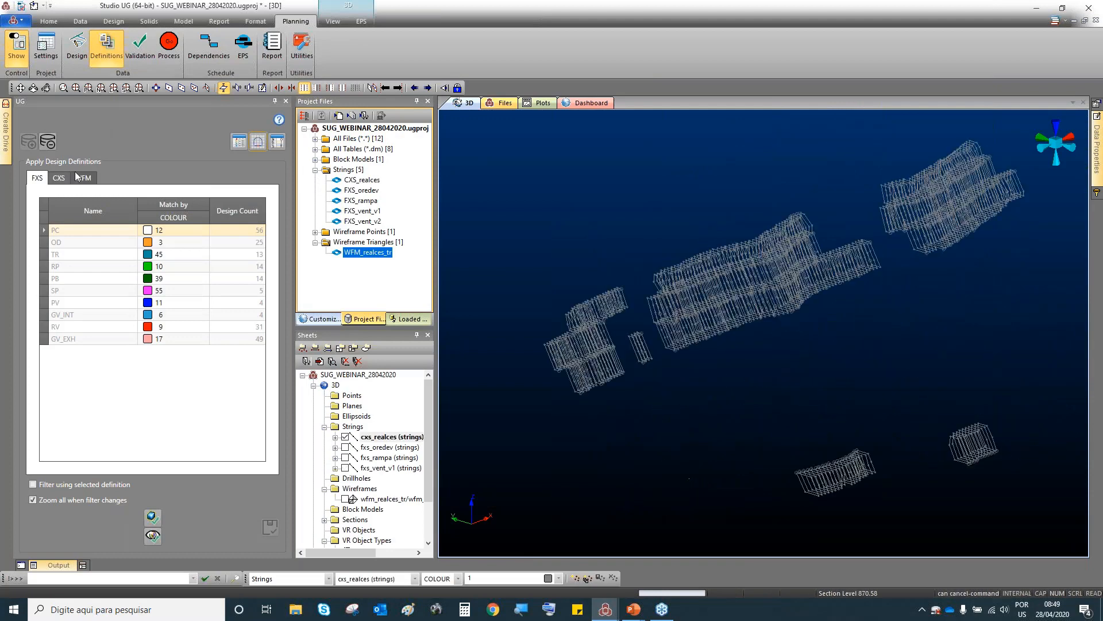
pyautogui.click(83, 178)
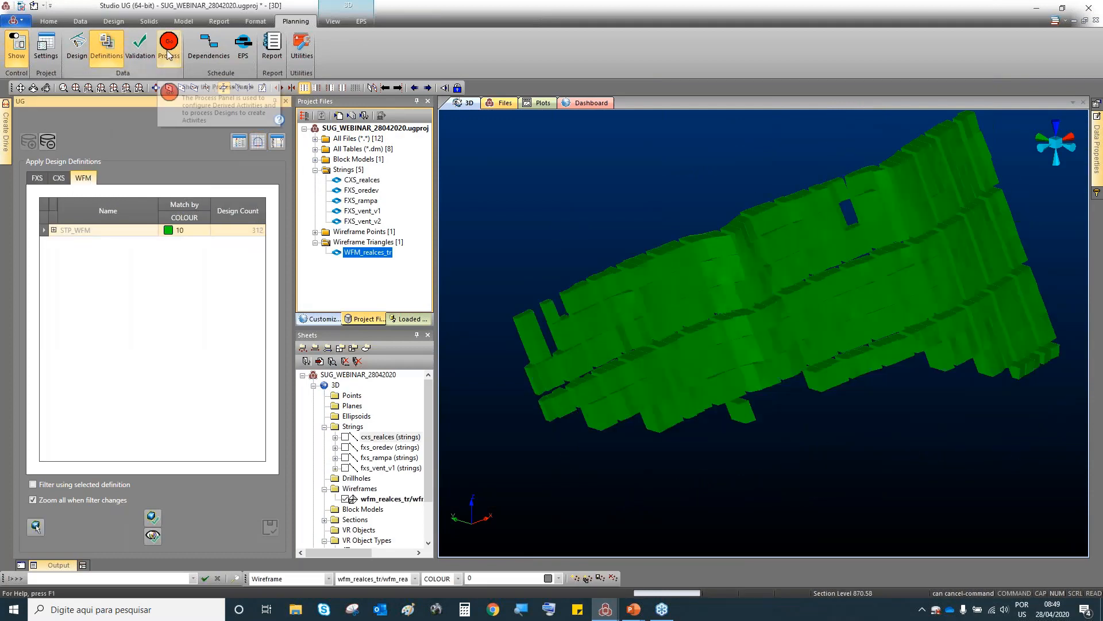
# Run the design validation on SUG_WEBINAR_28042020 and expand the Azimuth Change and Cross Over errors of the fixed cross sectional designs.
pyautogui.click(138, 48)
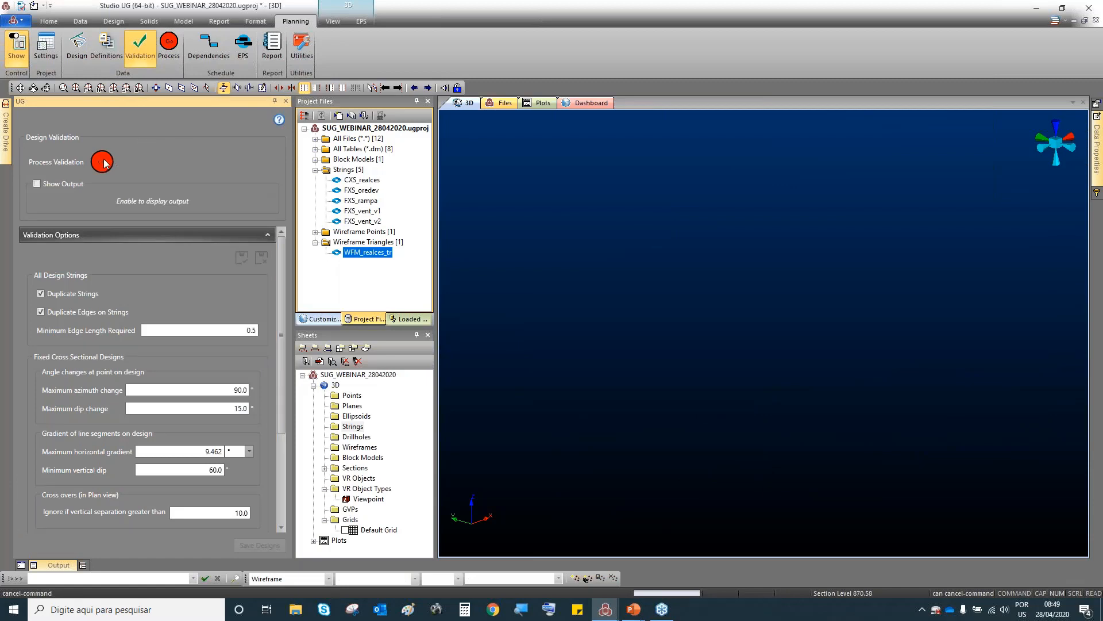
pyautogui.click(103, 162)
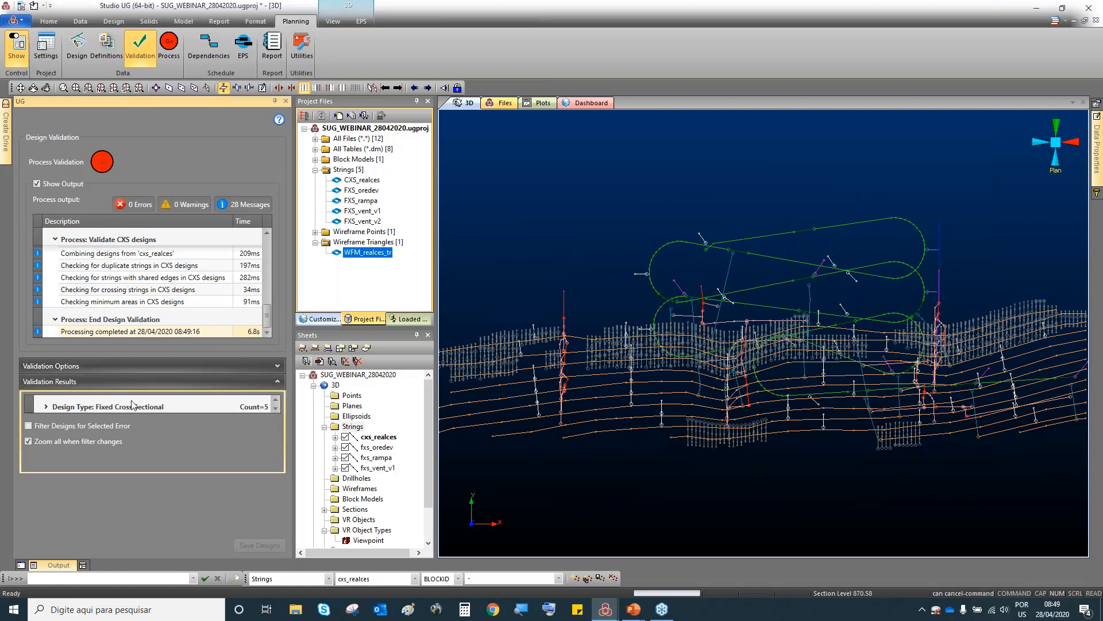
pyautogui.click(46, 407)
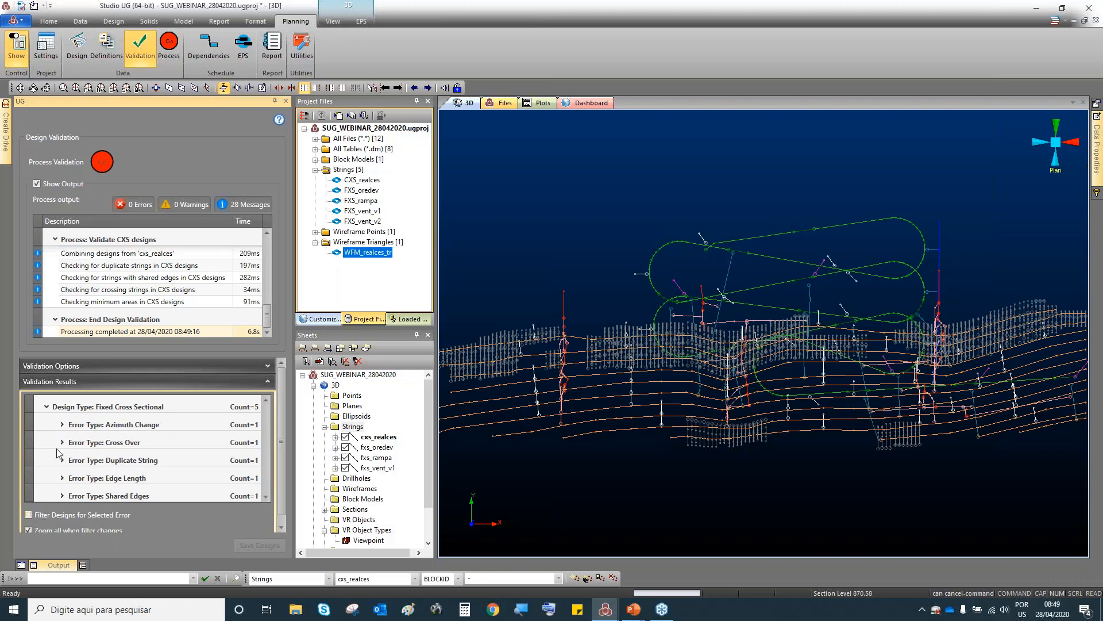
pyautogui.click(62, 426)
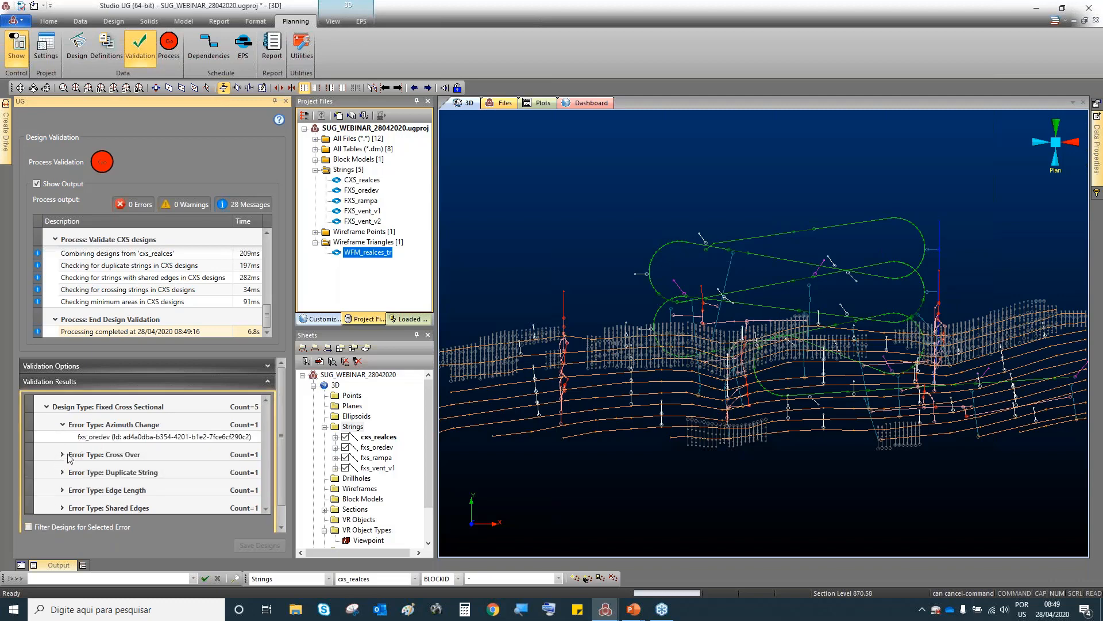
pyautogui.click(62, 455)
pyautogui.scroll(-1, 48, 518)
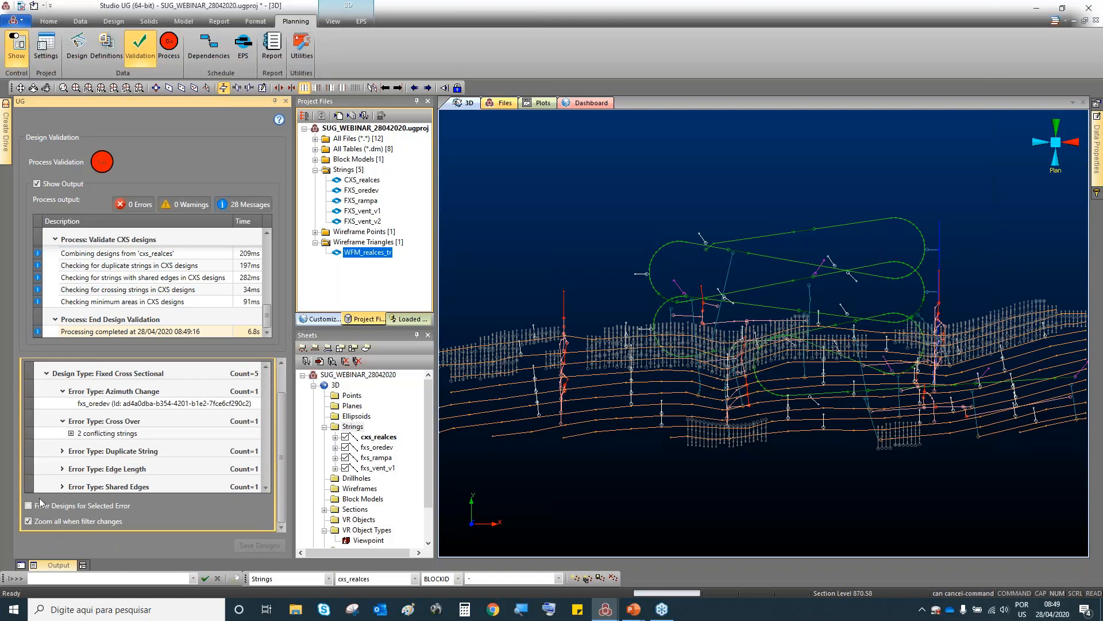
# Filter the designs for the selected error and inspect the azimuth change string and the conflicting cross over strings.
pyautogui.click(28, 505)
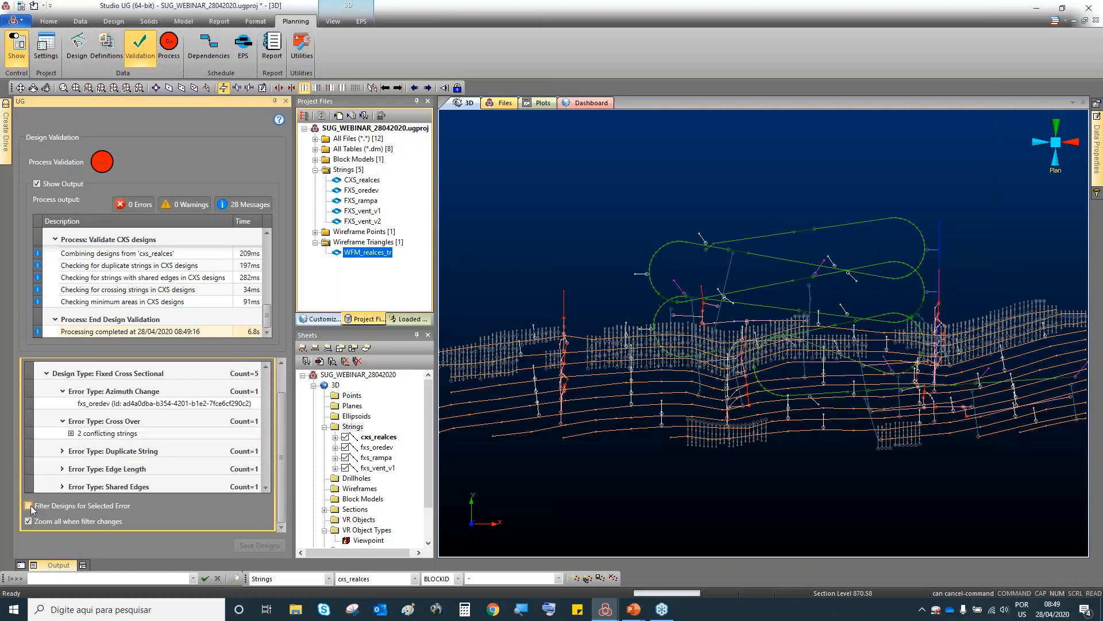
pyautogui.click(102, 403)
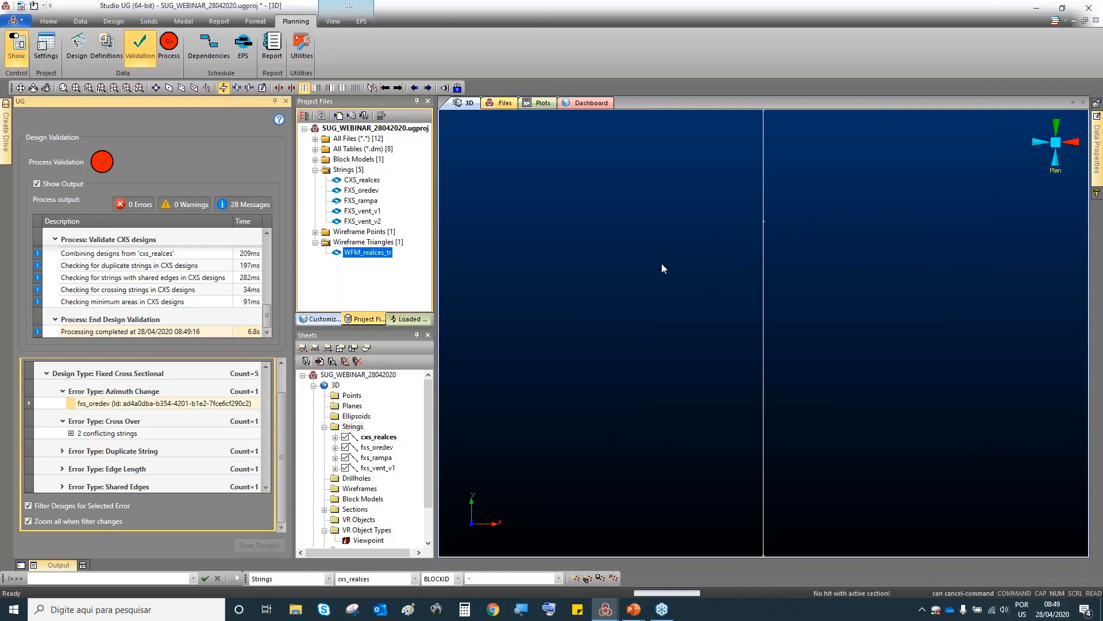
pyautogui.doubleClick(95, 435)
pyautogui.click(105, 446)
pyautogui.click(113, 455)
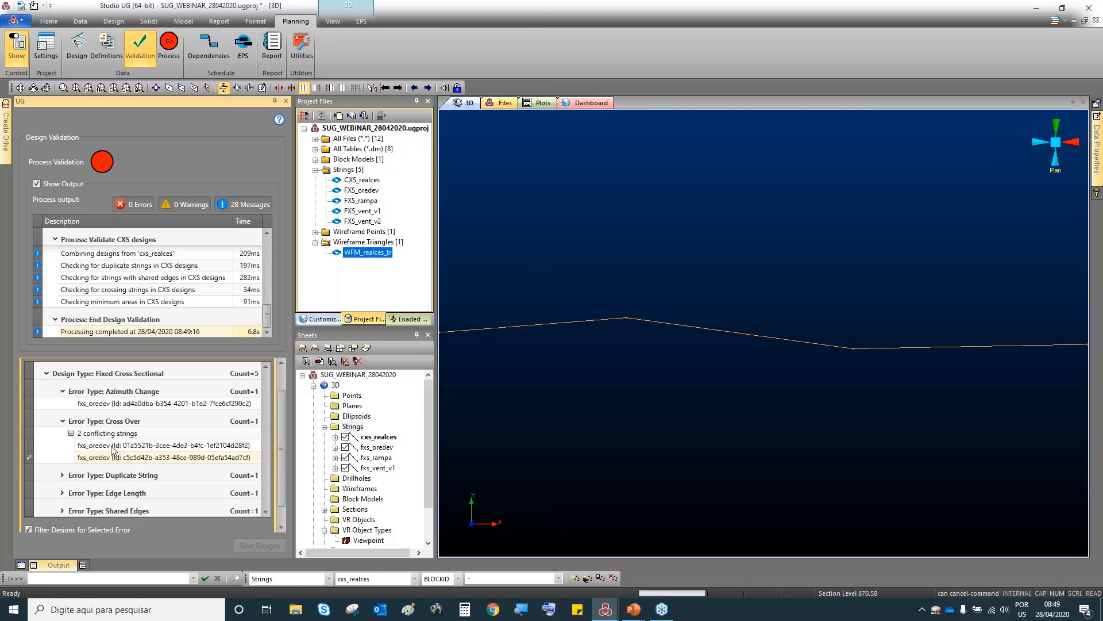
# Delete the first of the two conflicting fxs_oredev strings listed under the Cross Over error.
pyautogui.click(112, 446)
pyautogui.click(446, 332)
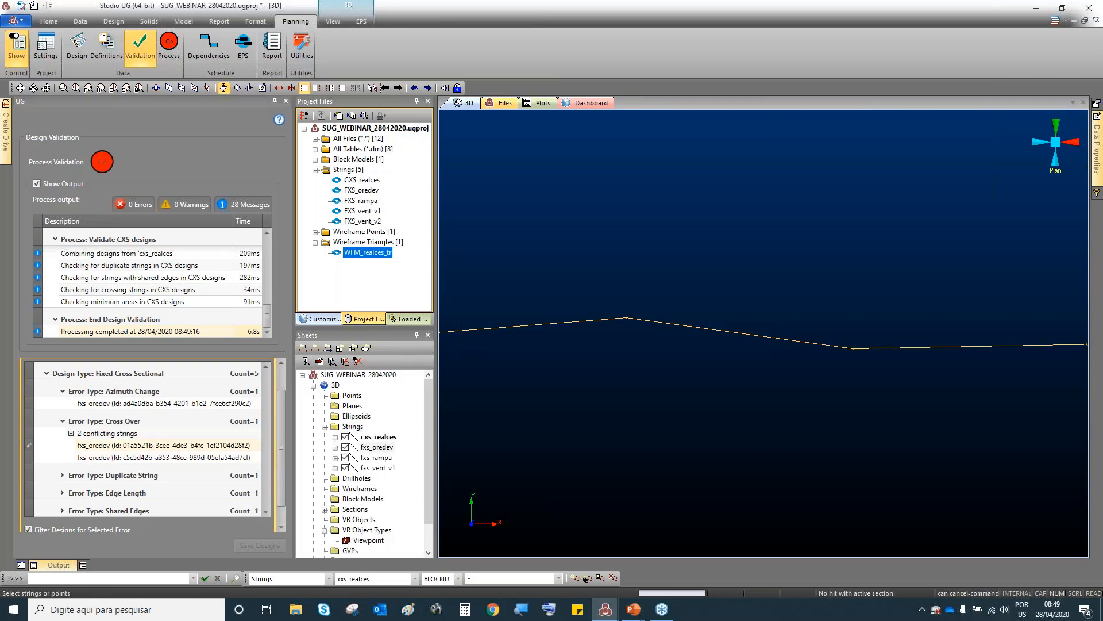
pyautogui.press('Delete')
pyautogui.press('Return')
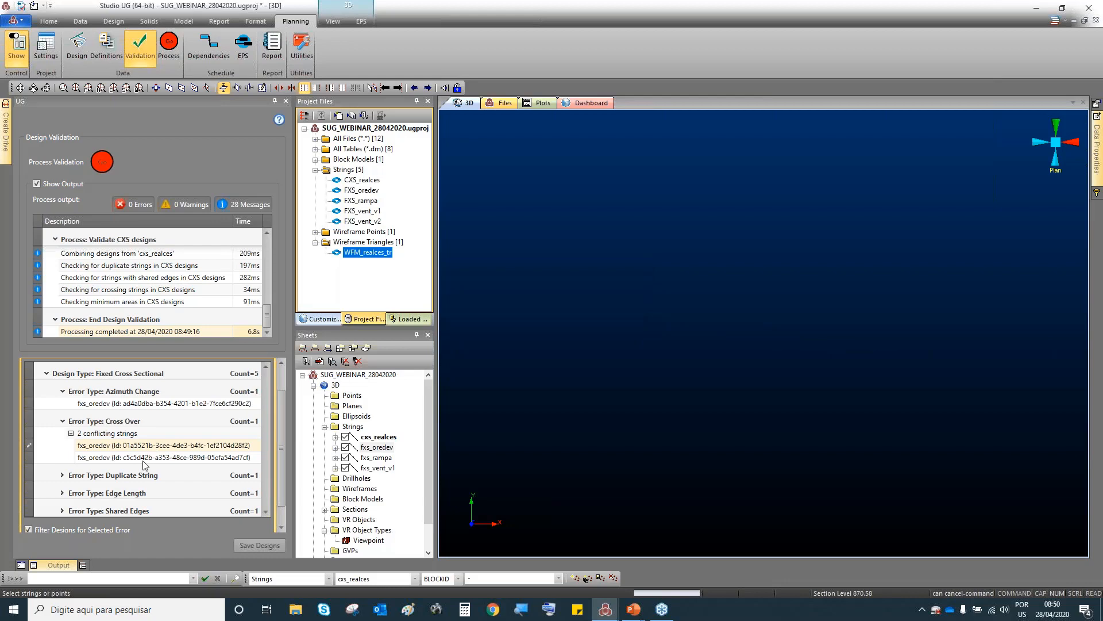
# Check the other conflicting Cross Over string, then isolate the Edge Length error string and examine its short edge up close.
pyautogui.click(144, 459)
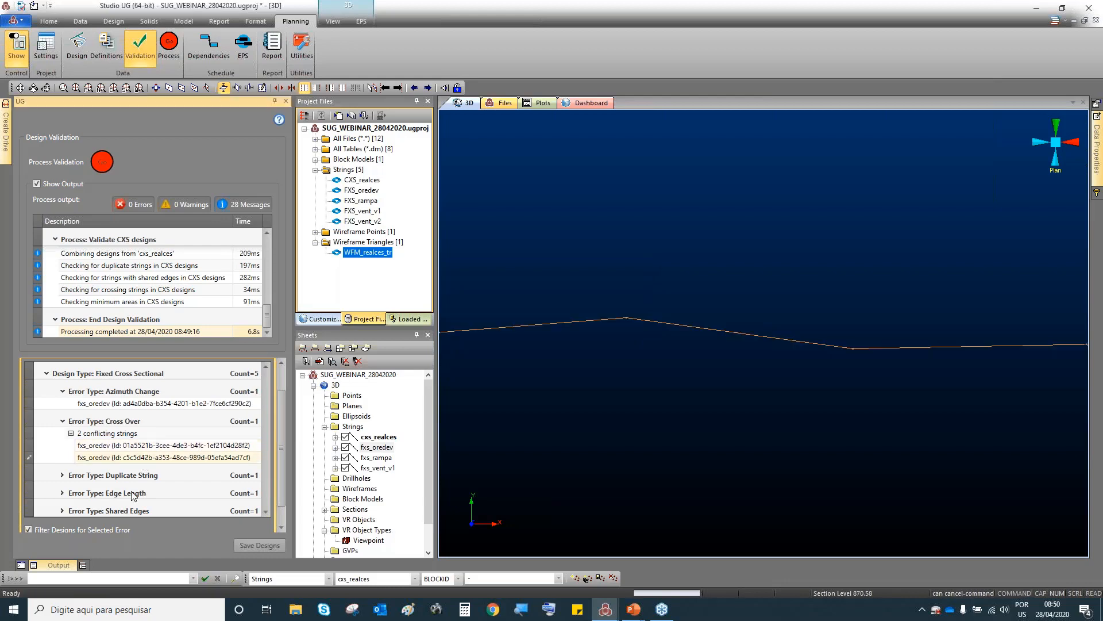
pyautogui.click(62, 493)
pyautogui.click(86, 506)
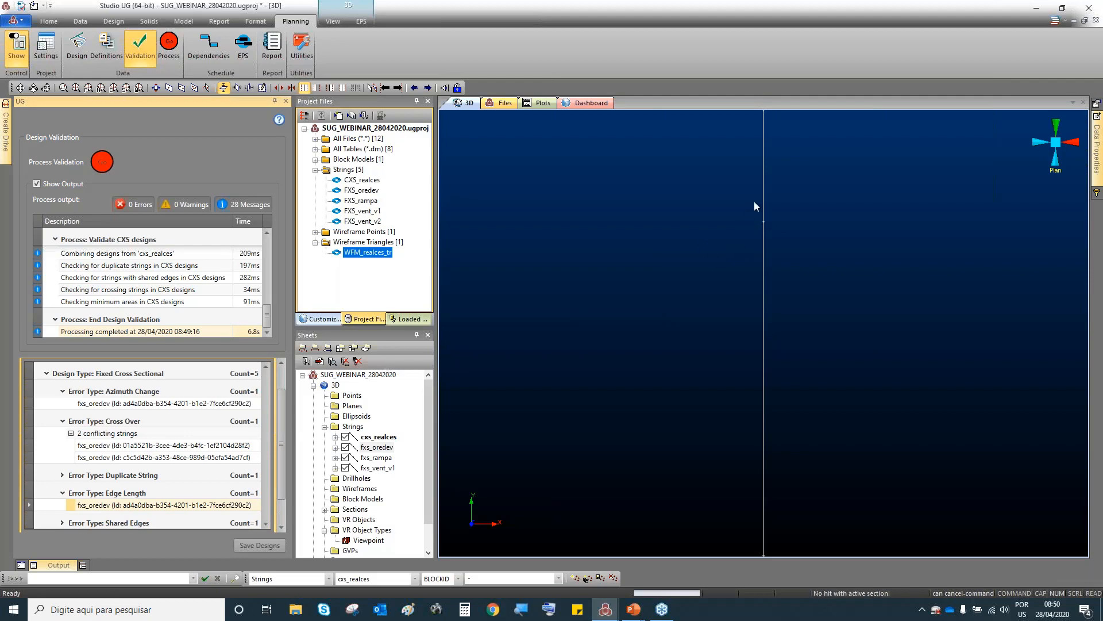
pyautogui.scroll(4, 790, 200)
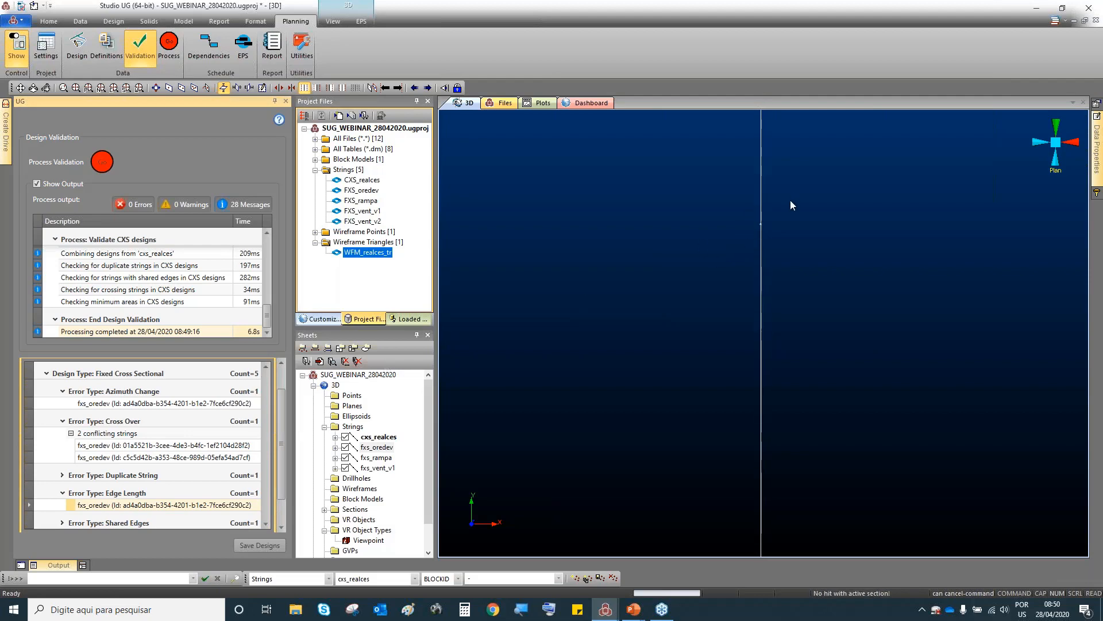
pyautogui.click(63, 89)
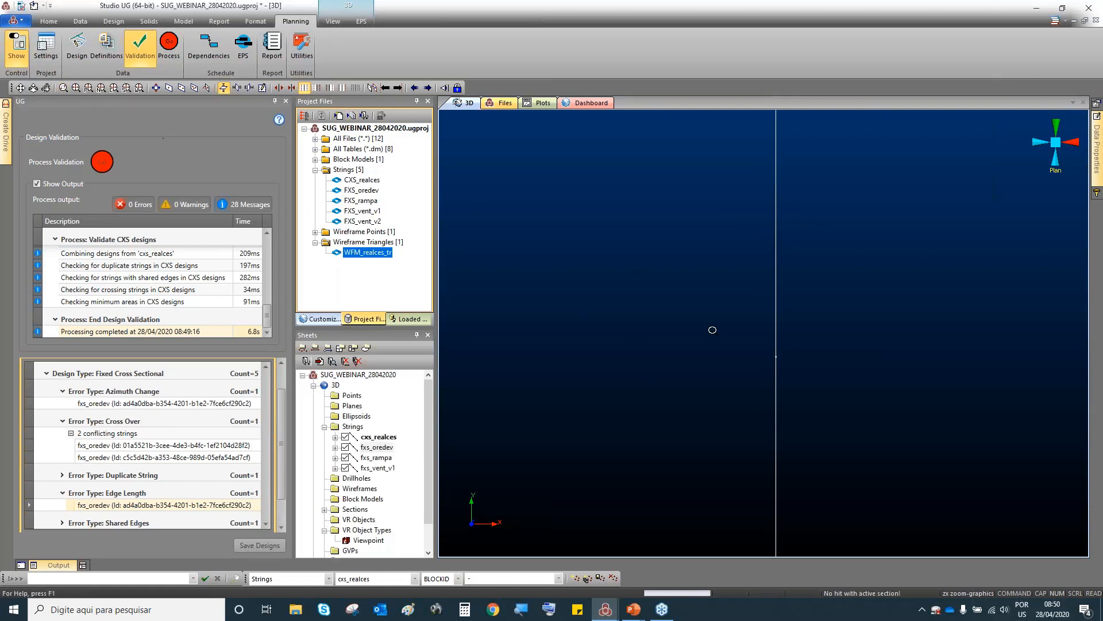
pyautogui.moveTo(754, 344); pyautogui.dragTo(791, 370)
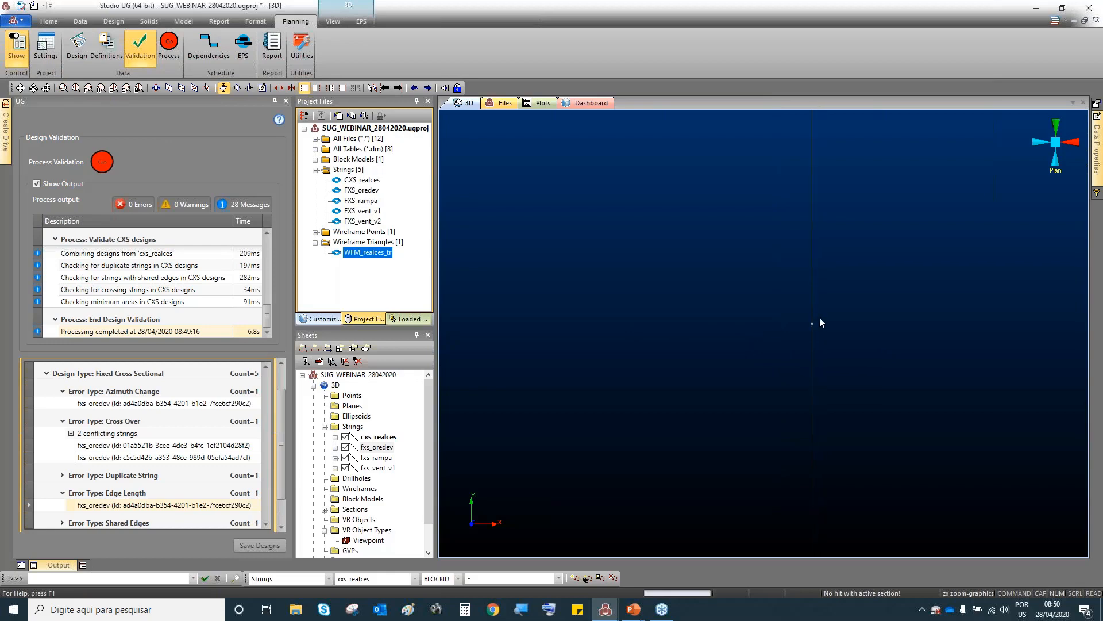
pyautogui.scroll(7, 819, 329)
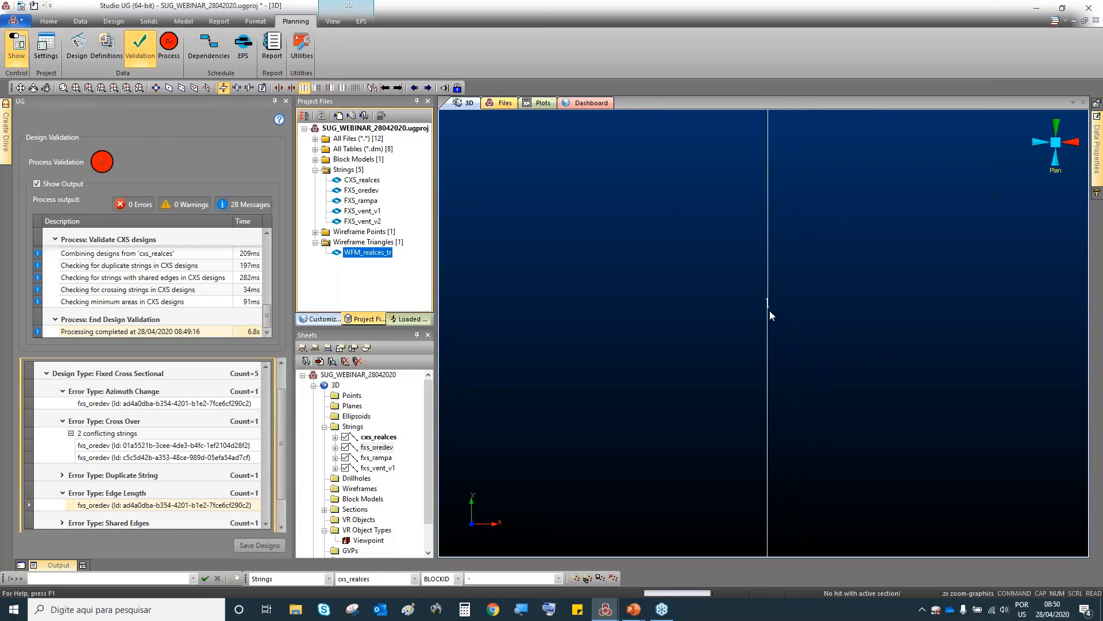
pyautogui.scroll(5, 773, 298)
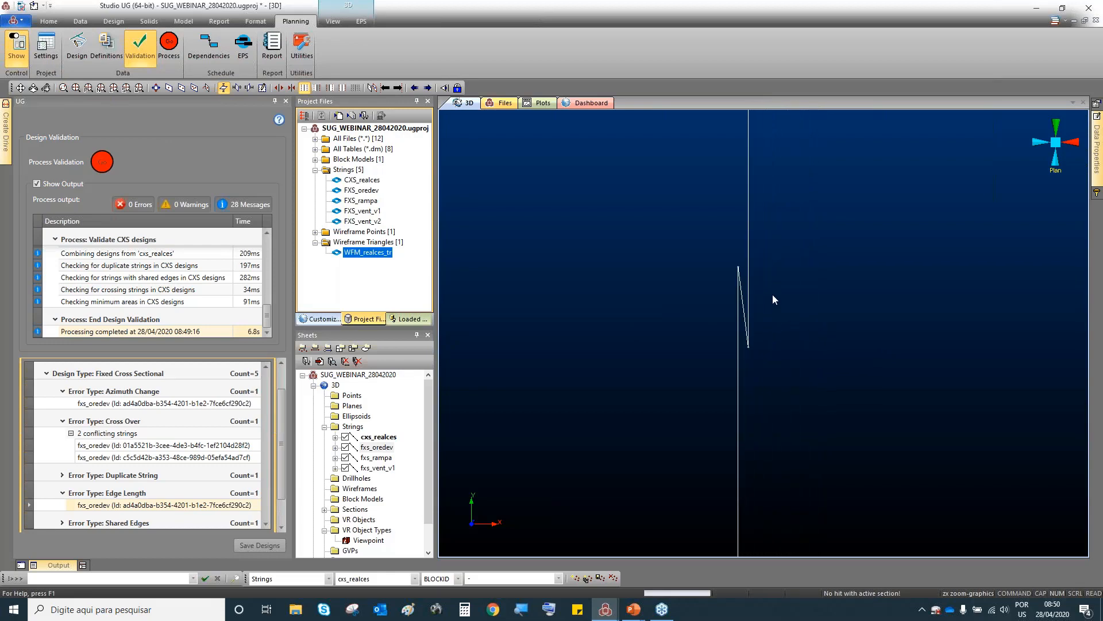
pyautogui.scroll(1, 773, 295)
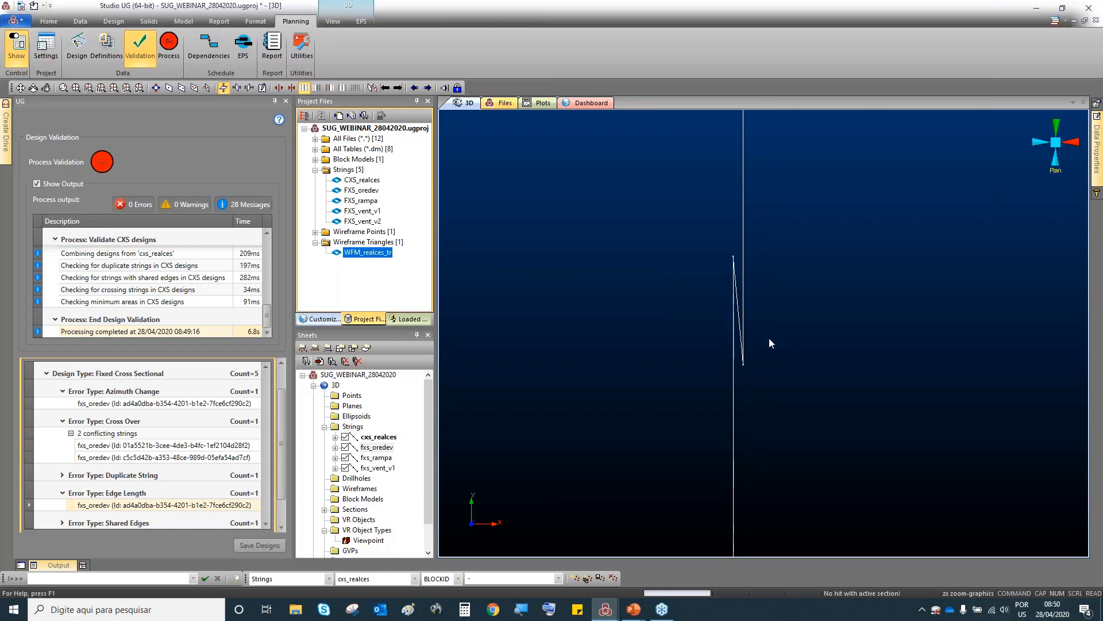
pyautogui.click(743, 316)
pyautogui.press('t')
pyautogui.press('r')
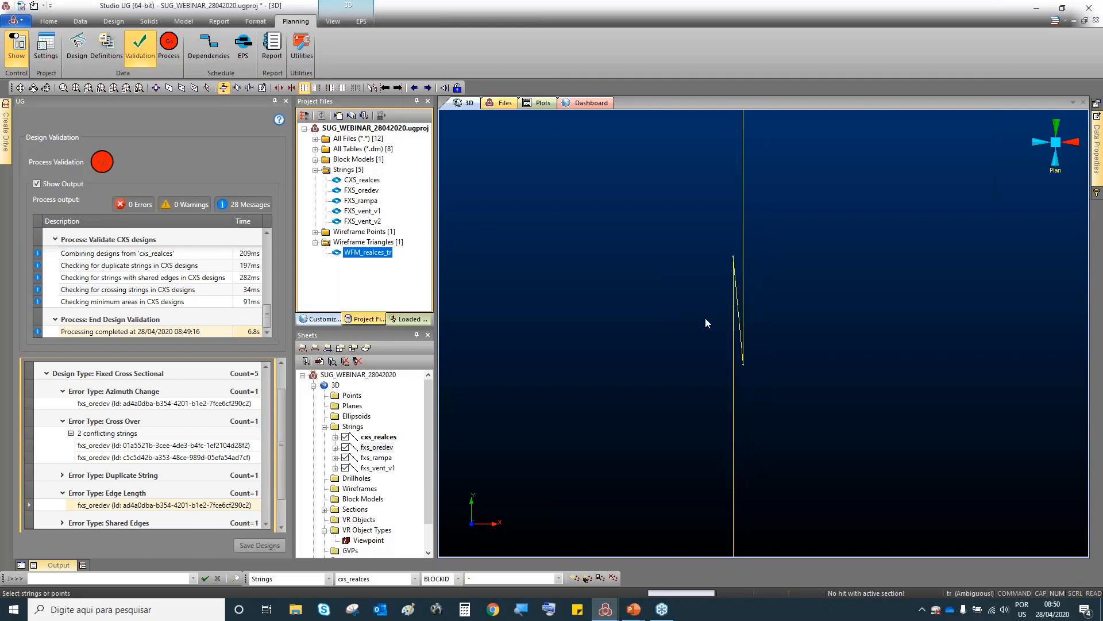
pyautogui.press('i')
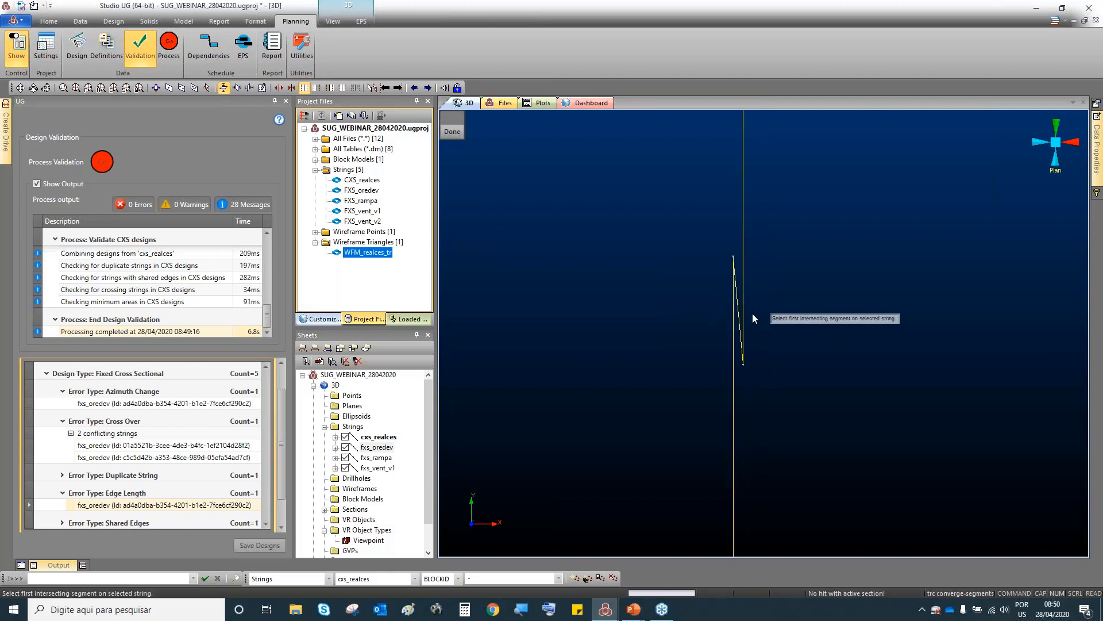
pyautogui.press('Escape')
# Remove the crossovers on the fxs_oredev string flagged with the Edge Length error using the remove-string-crossovers command.
pyautogui.press('t')
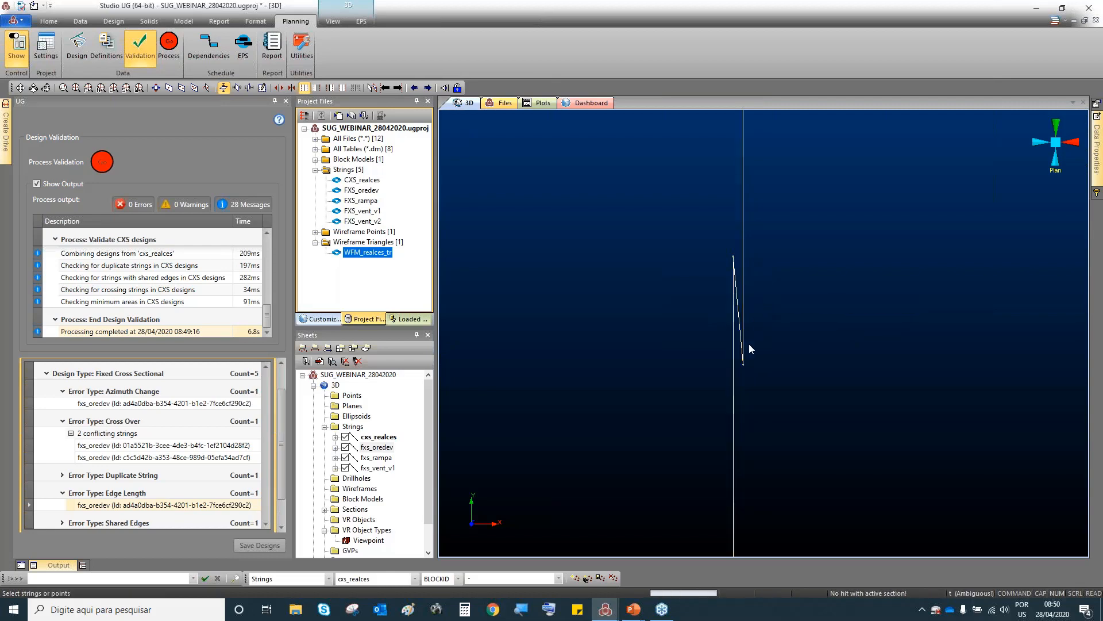
pyautogui.click(730, 338)
pyautogui.press('c')
pyautogui.press('r')
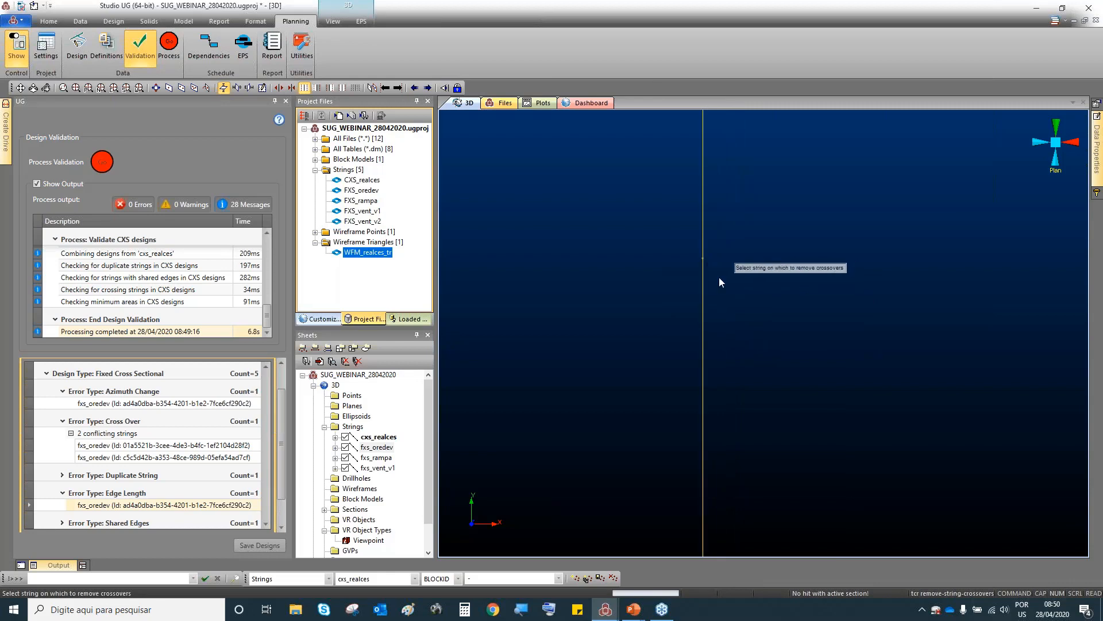
pyautogui.scroll(-2, 719, 279)
# Save the corrected designs and rerun the design validation.
pyautogui.click(102, 163)
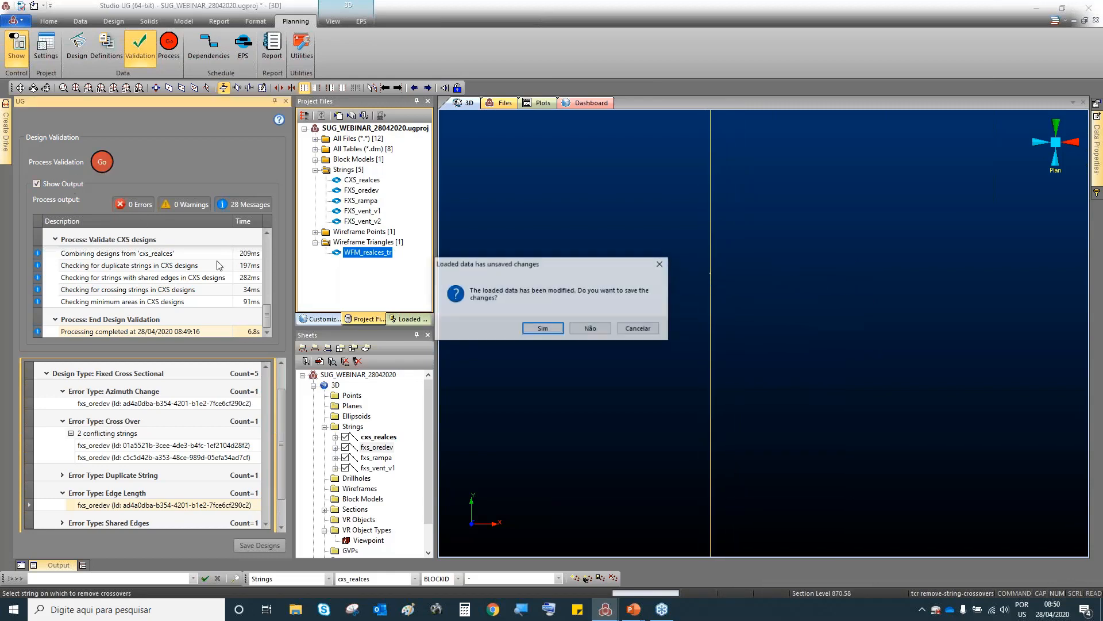
pyautogui.click(637, 329)
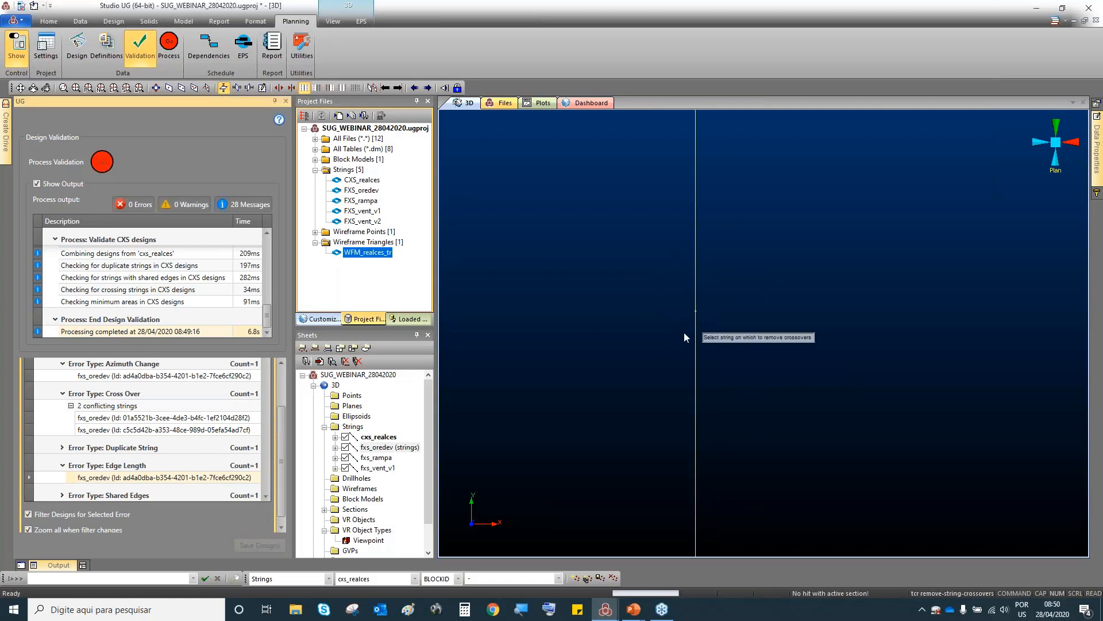
pyautogui.click(107, 166)
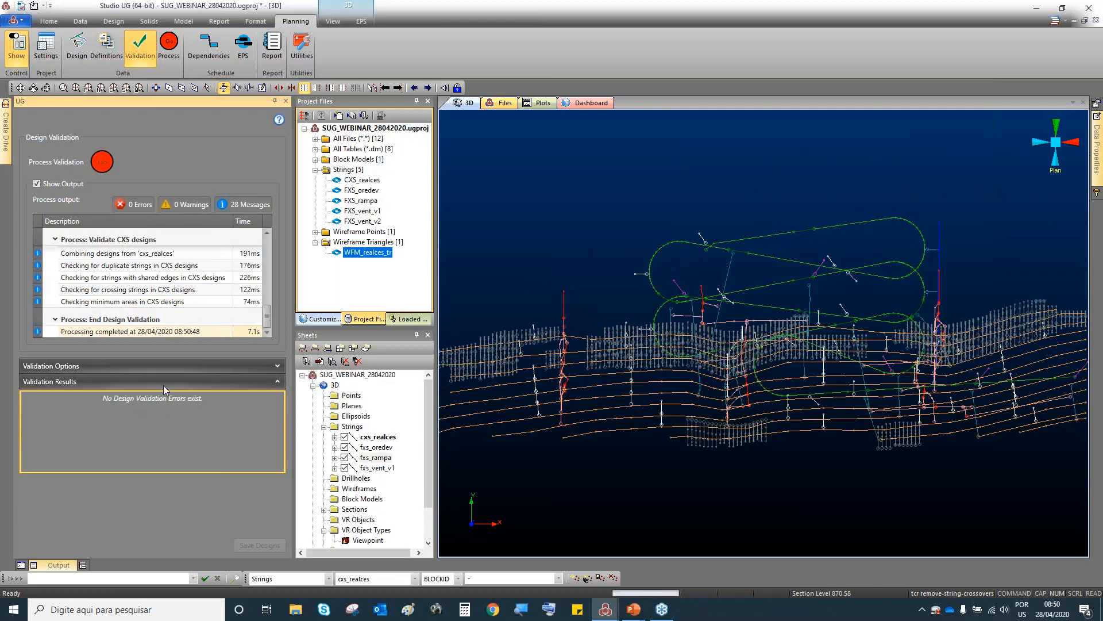
# Open the derived activities for design processing and add an activity named ROCK_FILL with the description FILL.
pyautogui.click(170, 47)
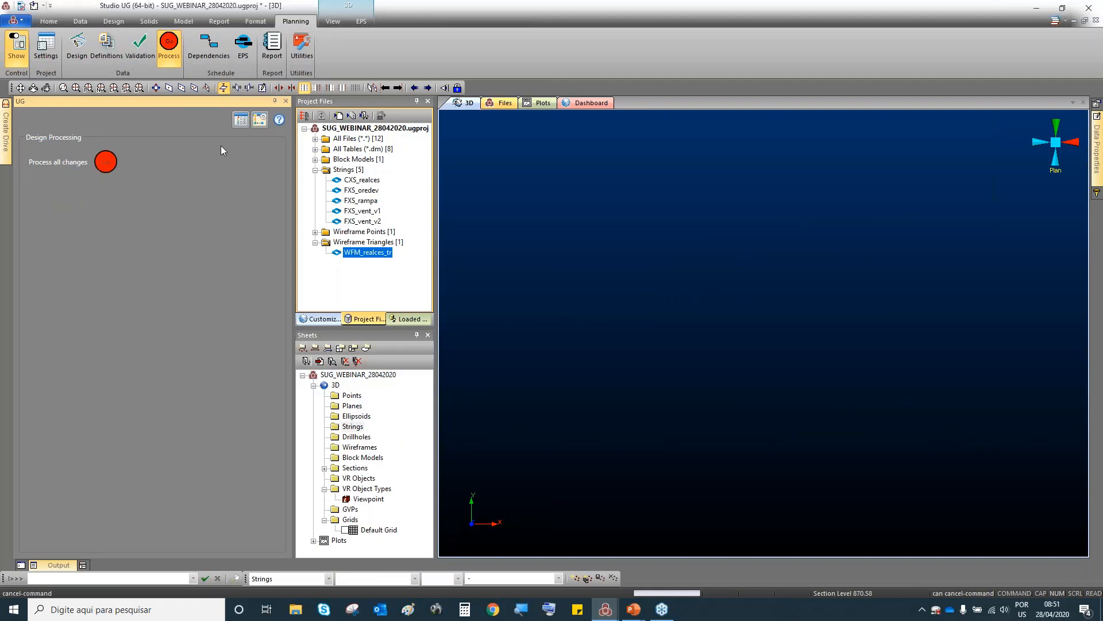
pyautogui.click(267, 119)
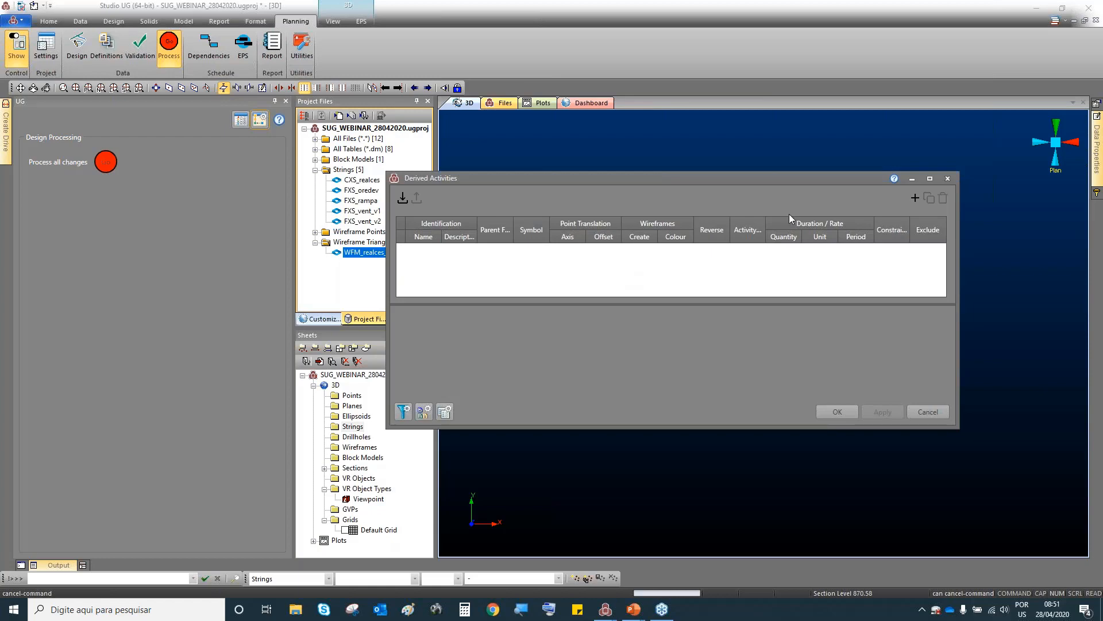
pyautogui.click(915, 197)
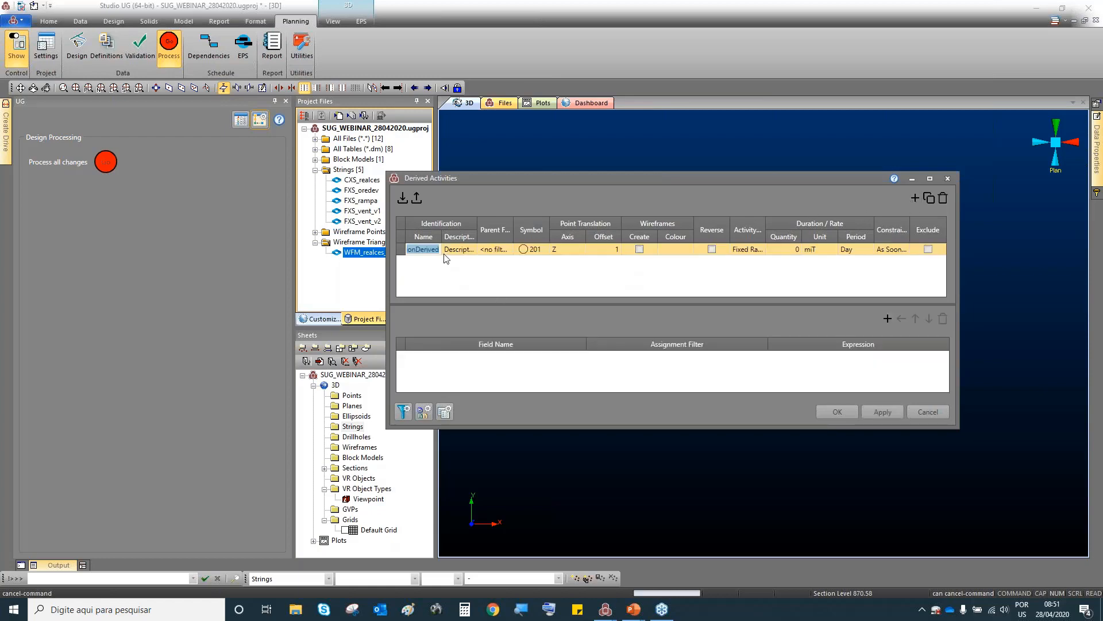
pyautogui.write('ROCK_FILL')
pyautogui.click(472, 251)
pyautogui.write('FILL')
# Set the ROCK_FILL activity's parent filter to the user filter REALCES and widen the filter column to fit it.
pyautogui.click(495, 252)
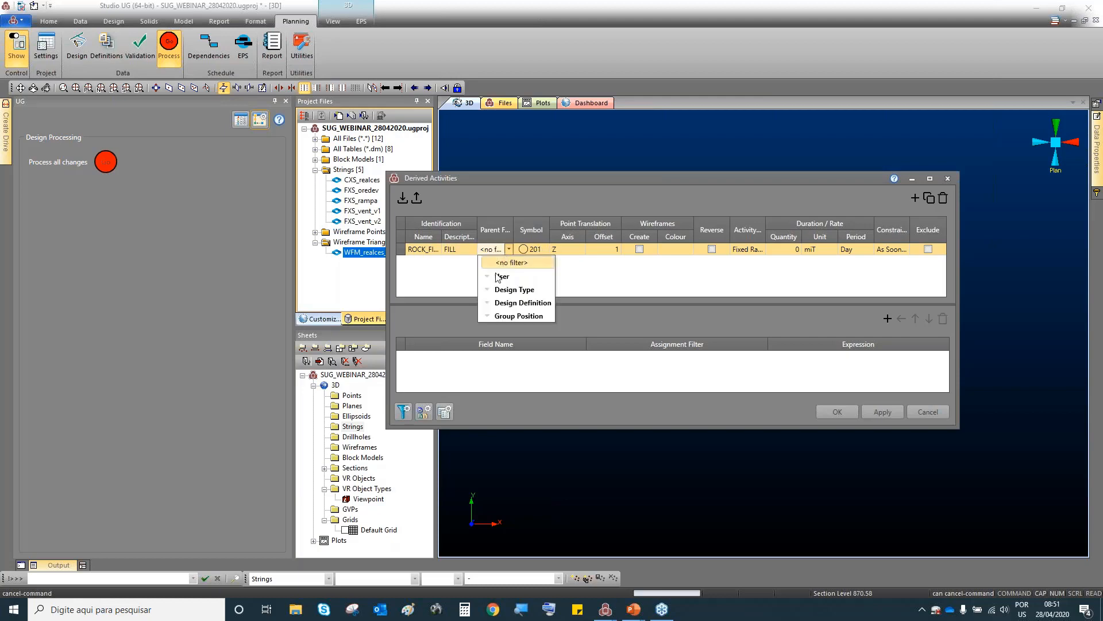
pyautogui.click(487, 278)
pyautogui.click(509, 289)
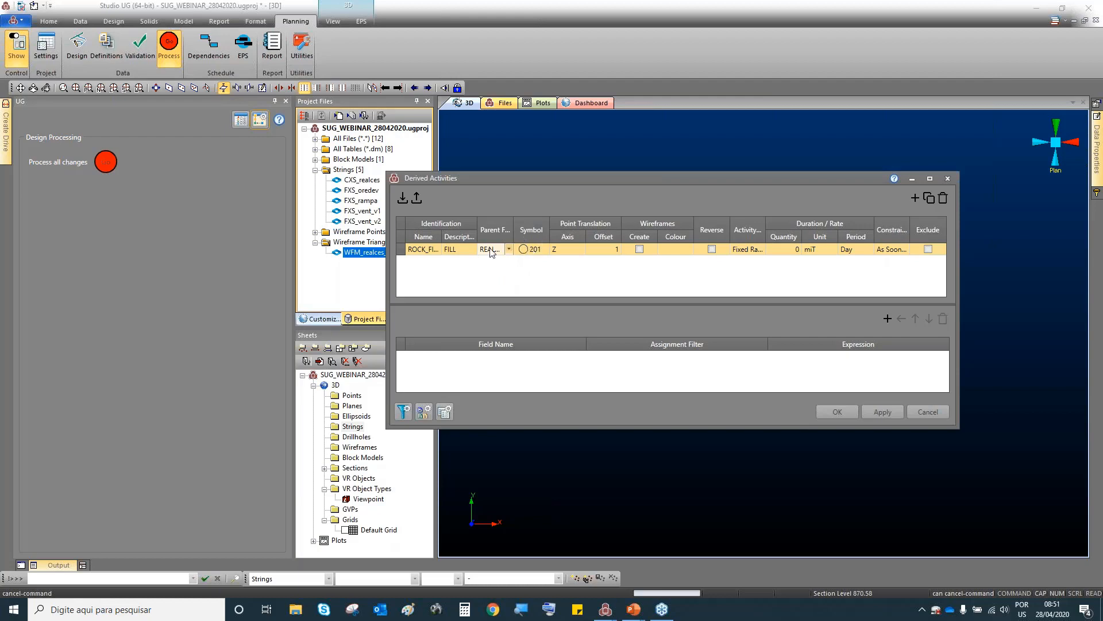
pyautogui.doubleClick(513, 230)
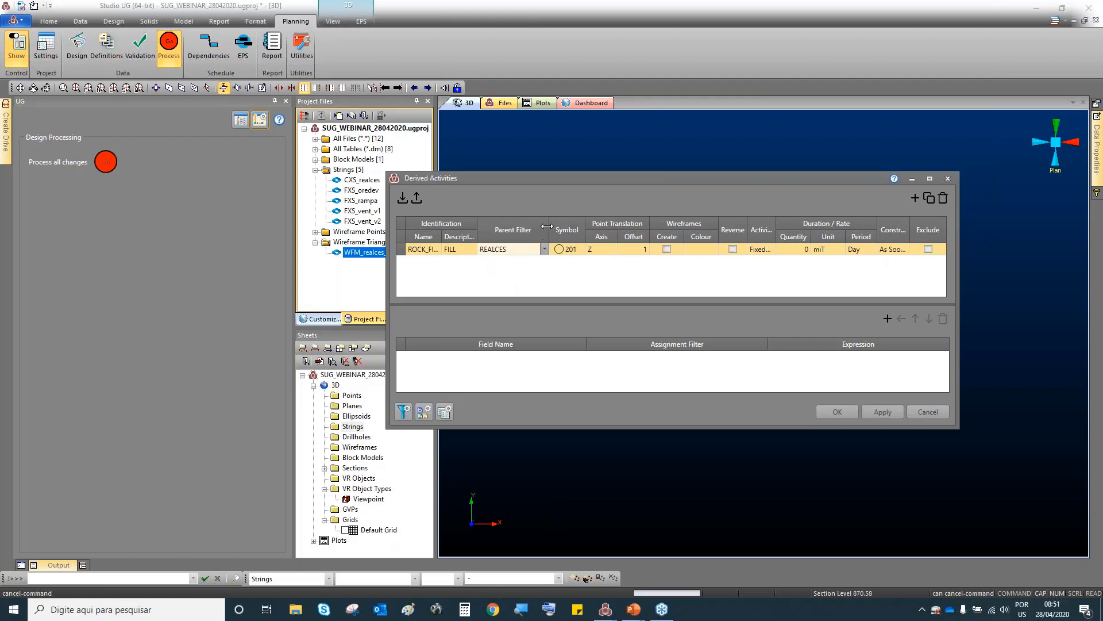
# Assign symbol 239 to the ROCK_FILL activity and enable wireframe creation for it.
pyautogui.click(560, 250)
pyautogui.scroll(-3, 572, 397)
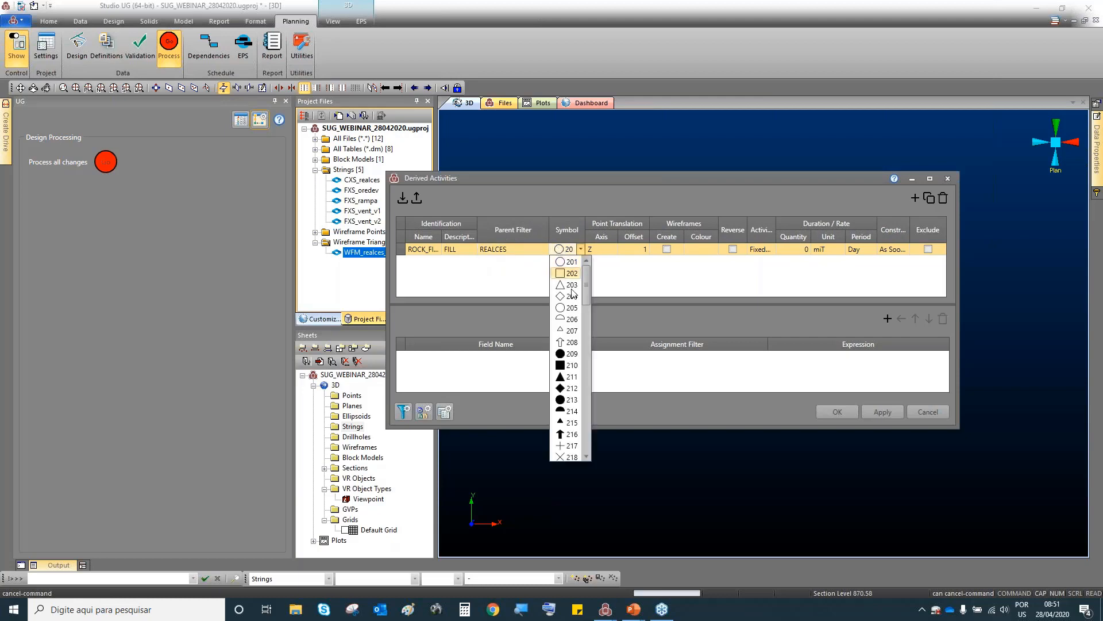
pyautogui.scroll(-6, 573, 416)
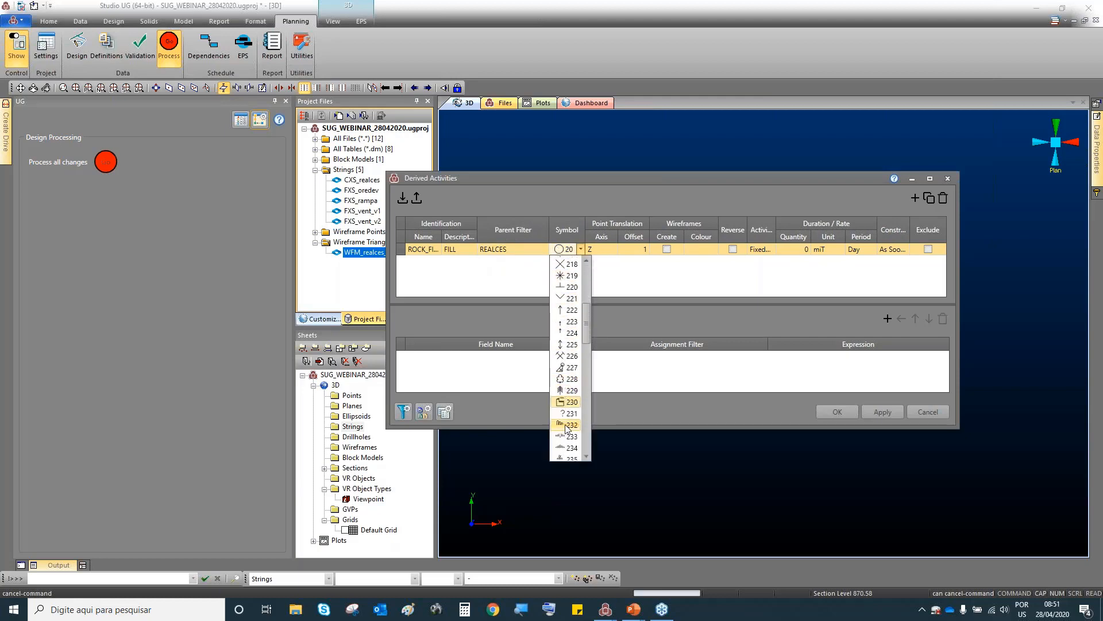
pyautogui.click(567, 423)
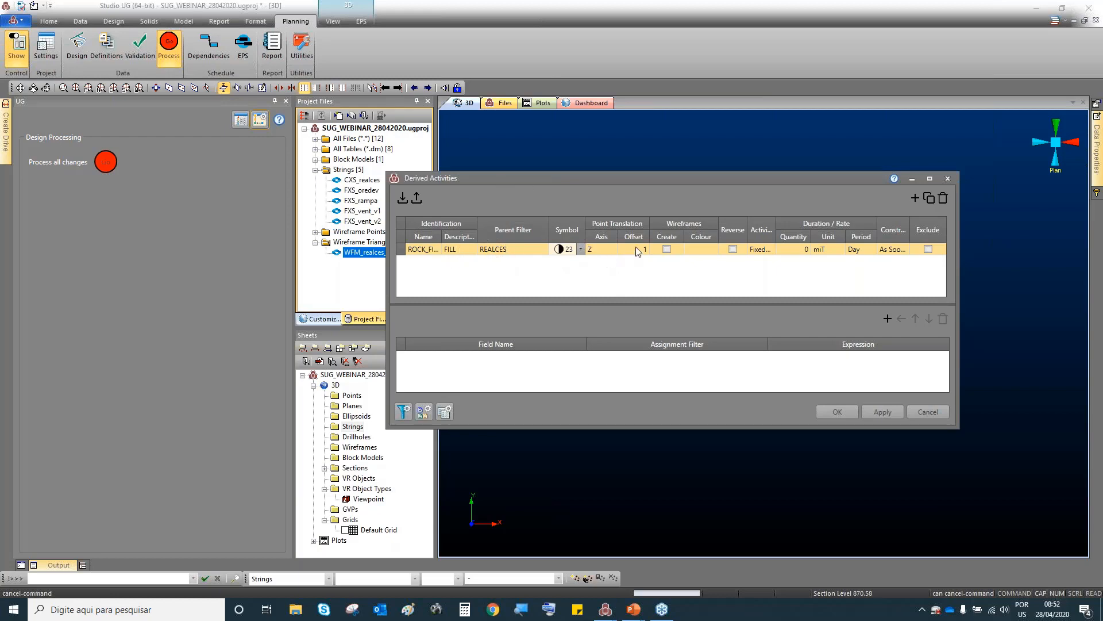
pyautogui.click(667, 250)
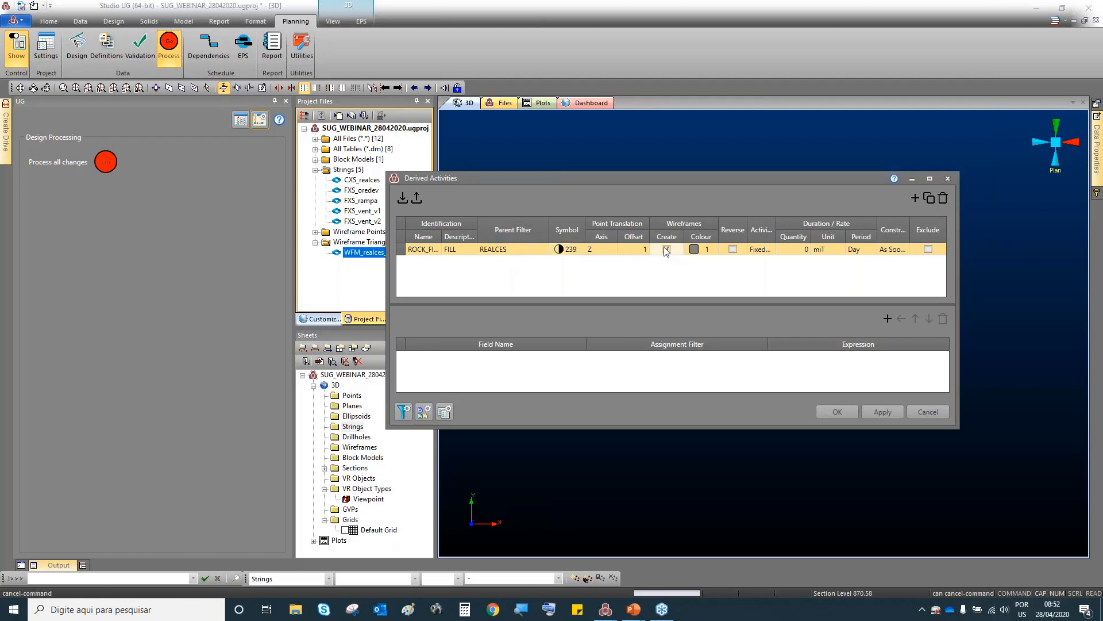
# Create a manual numeric attribute named MASS_FILL in the project attributes and save it.
pyautogui.click(888, 319)
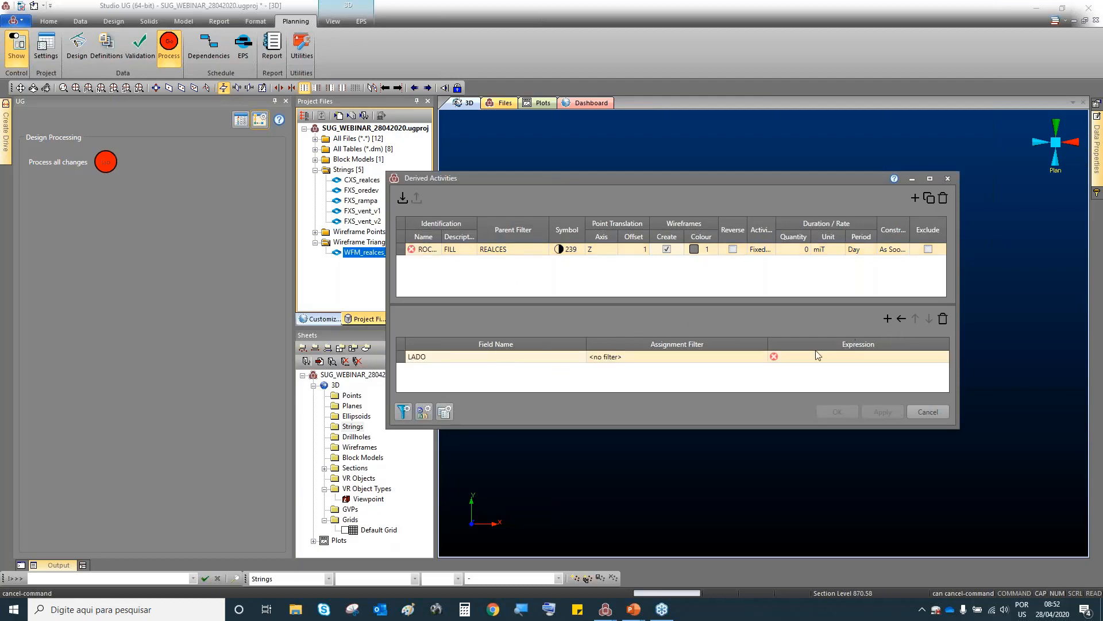
pyautogui.click(943, 319)
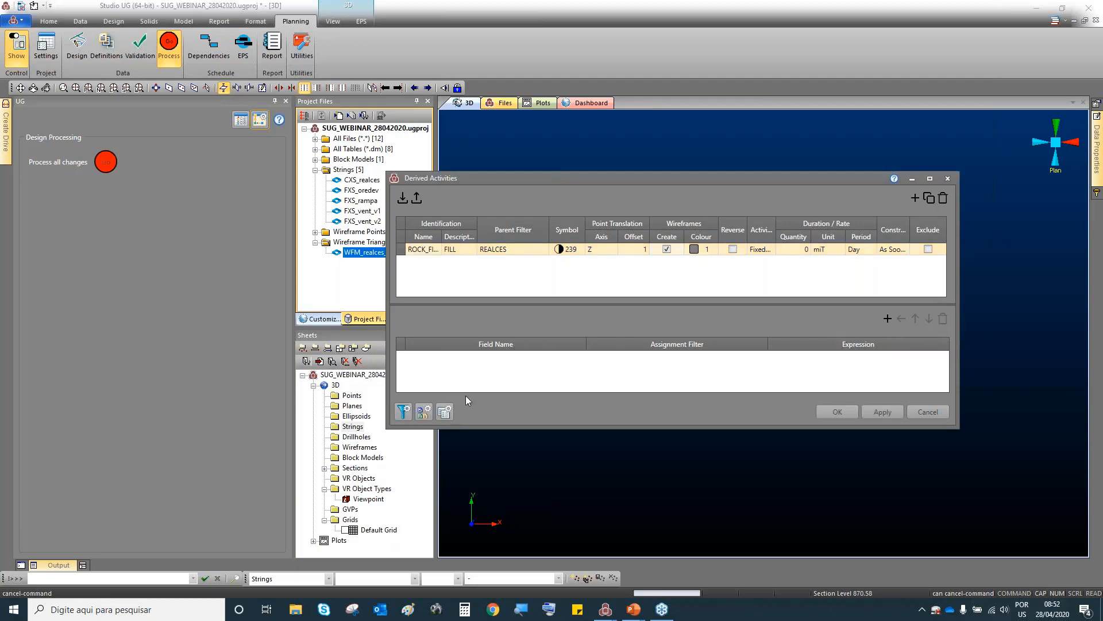
pyautogui.click(446, 412)
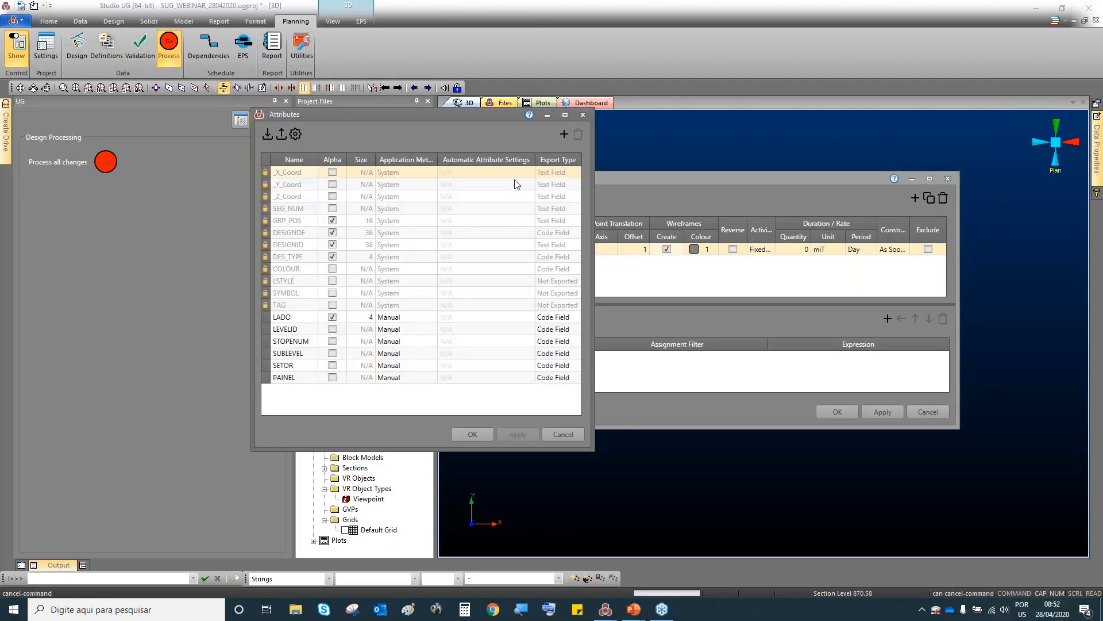
pyautogui.click(563, 135)
pyautogui.write('M')
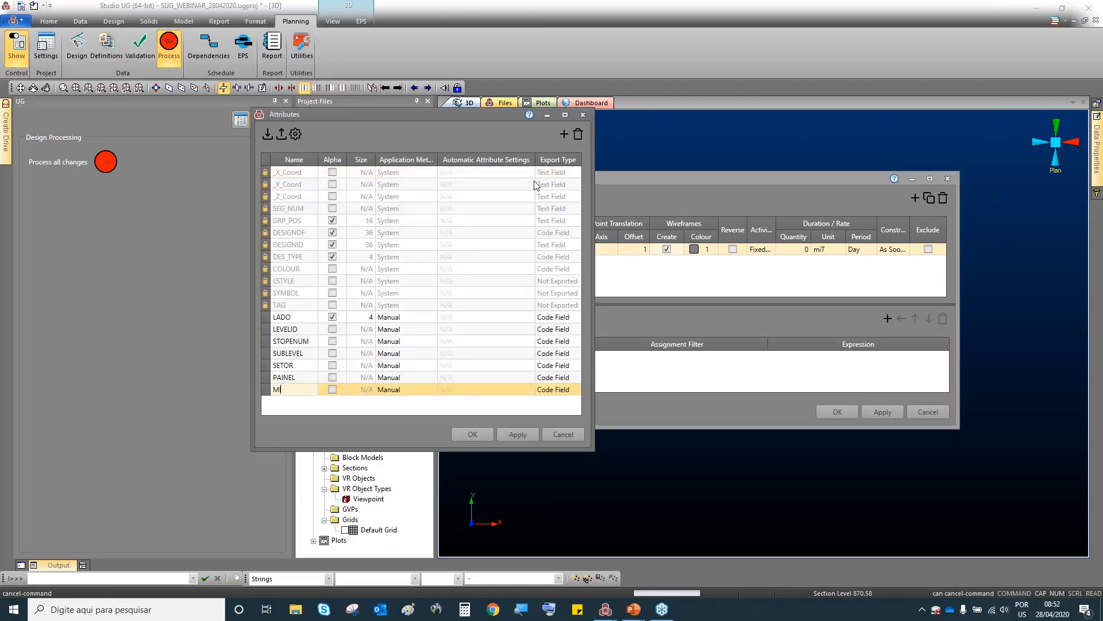
pyautogui.write('ASS_FILL')
pyautogui.click(511, 434)
pyautogui.click(472, 435)
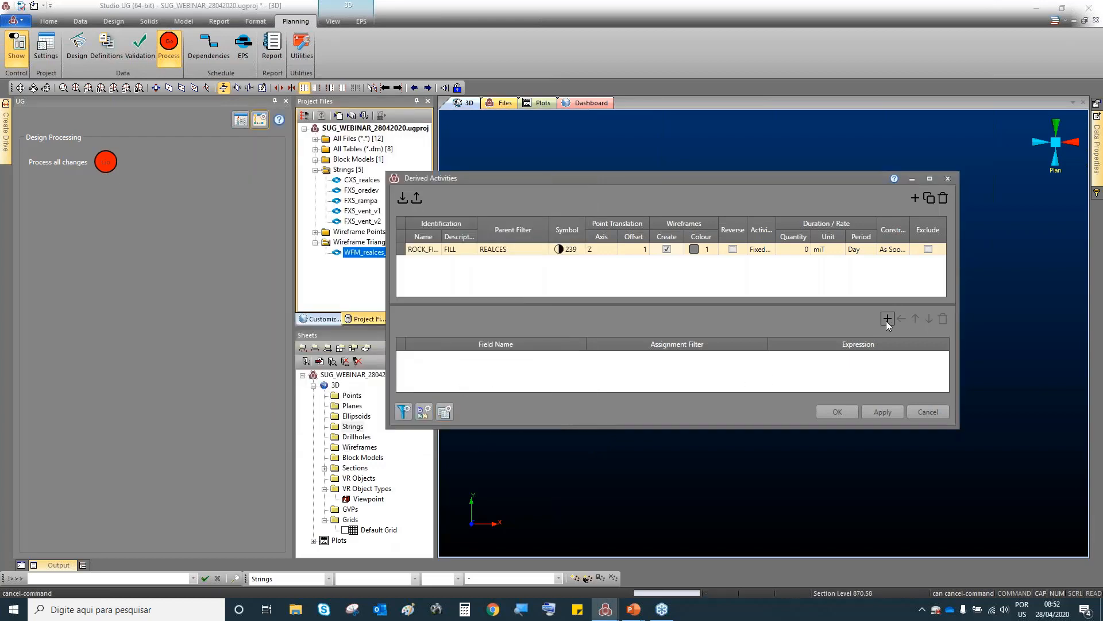
# Add a field assignment to ROCK_FILL for MASS_FILL with the assignment filter REALCES.
pyautogui.click(887, 320)
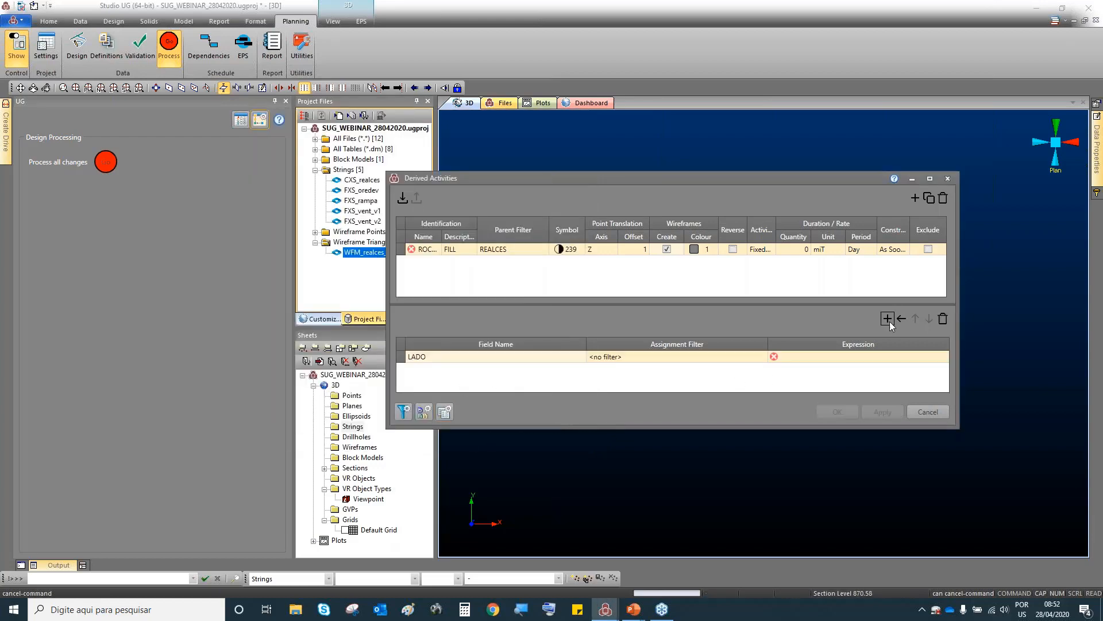
pyautogui.click(558, 362)
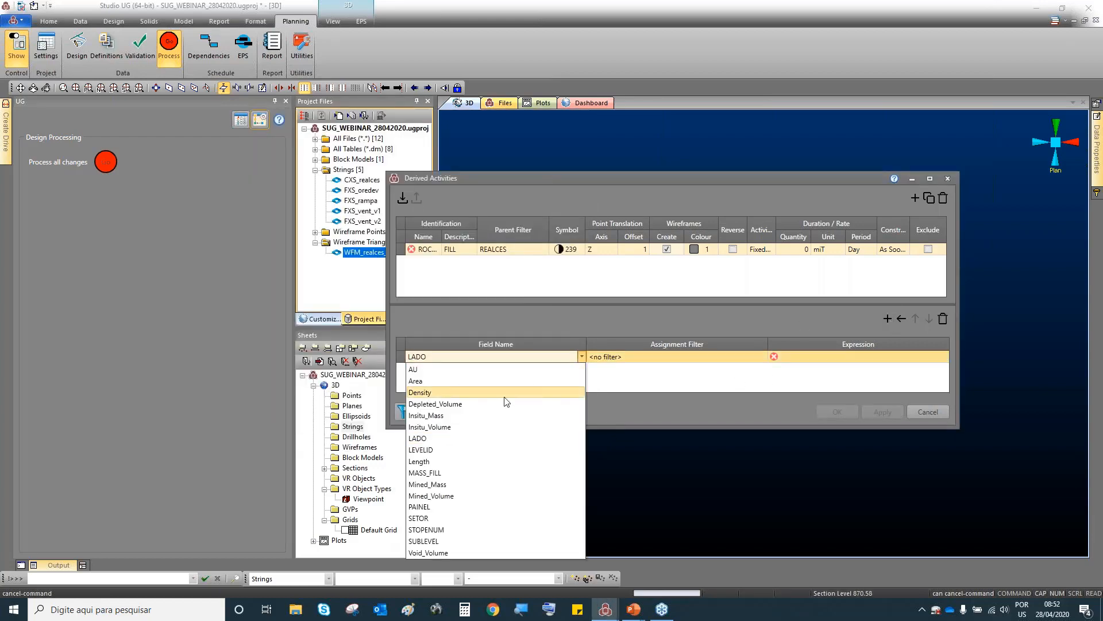
pyautogui.click(442, 479)
pyautogui.click(684, 361)
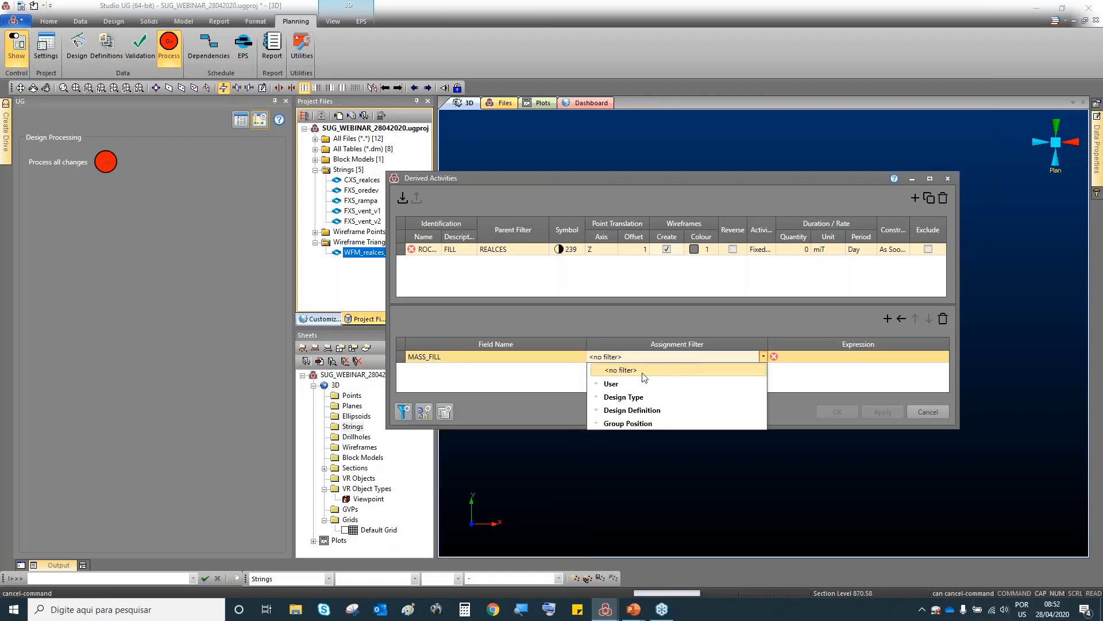
pyautogui.click(597, 385)
pyautogui.click(620, 396)
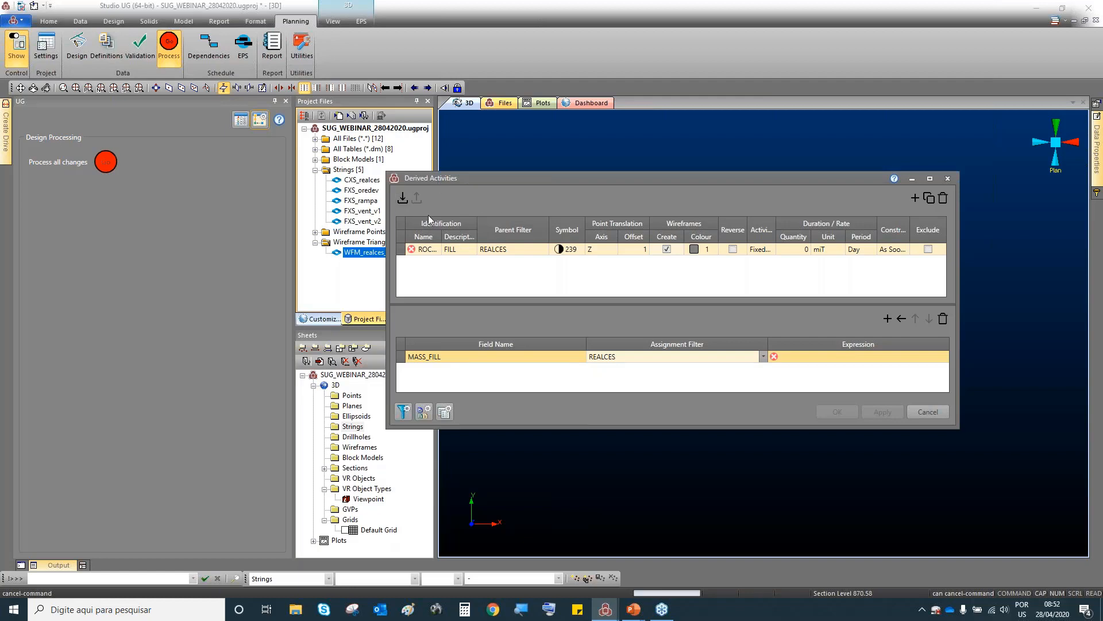
pyautogui.click(828, 357)
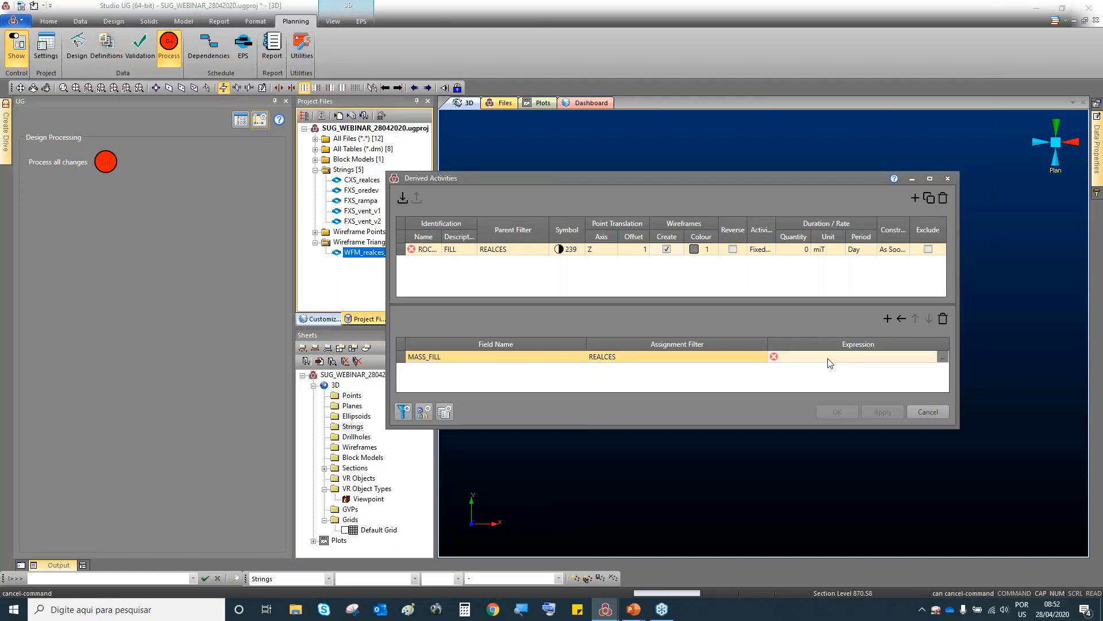
pyautogui.click(944, 357)
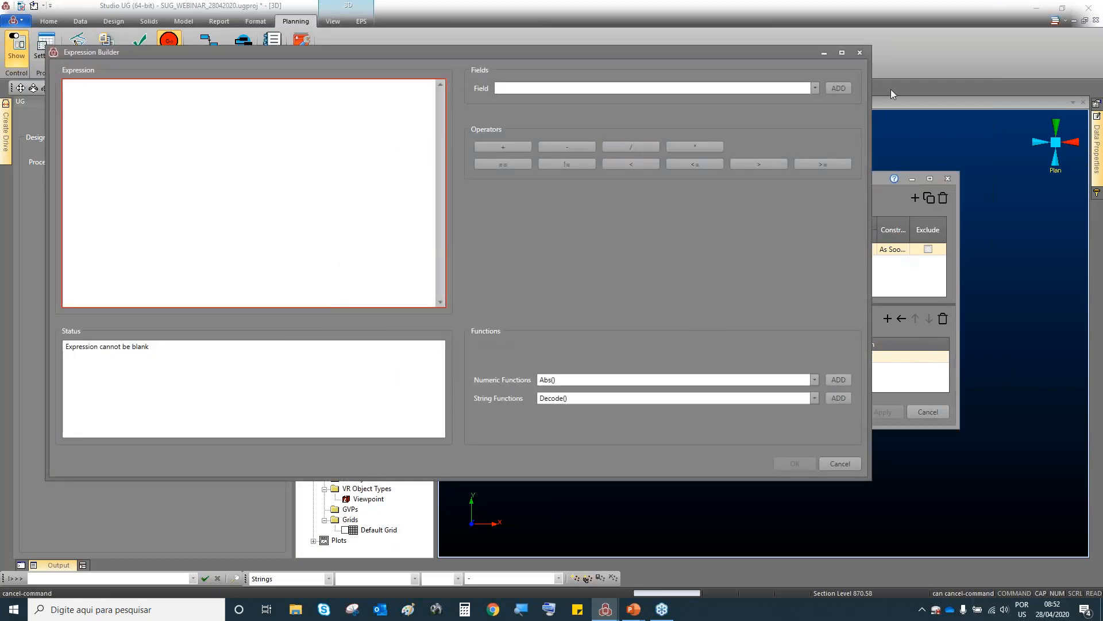
pyautogui.click(861, 53)
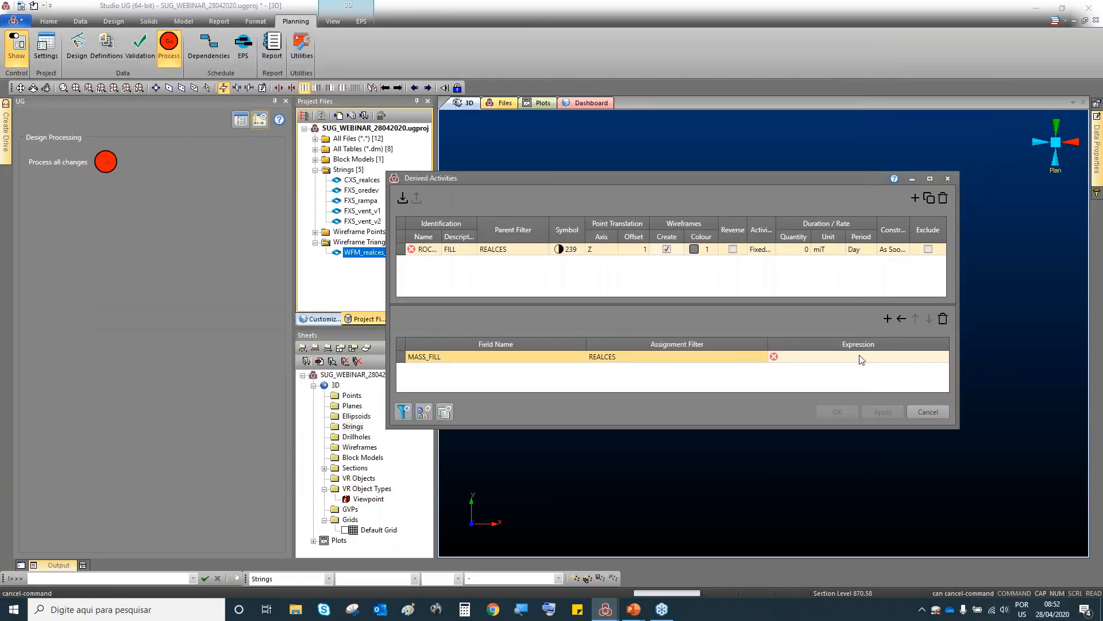
# Build the MASS_FILL expression as Insitu_Volume*1.8, then apply and accept the derived activity settings.
pyautogui.click(945, 359)
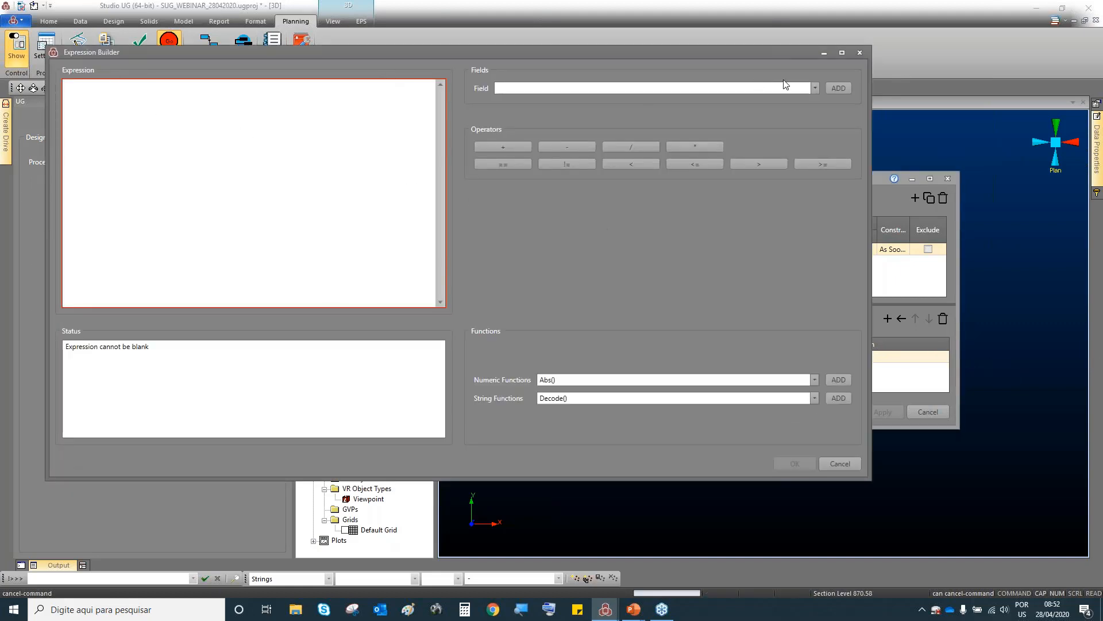
pyautogui.click(815, 88)
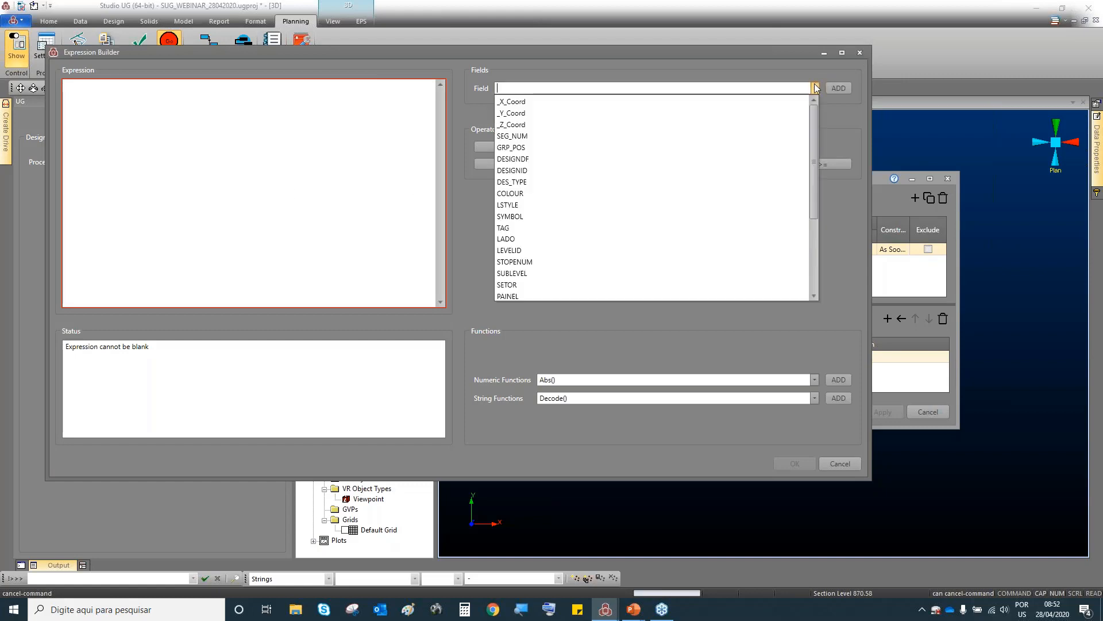
pyautogui.scroll(-5, 621, 189)
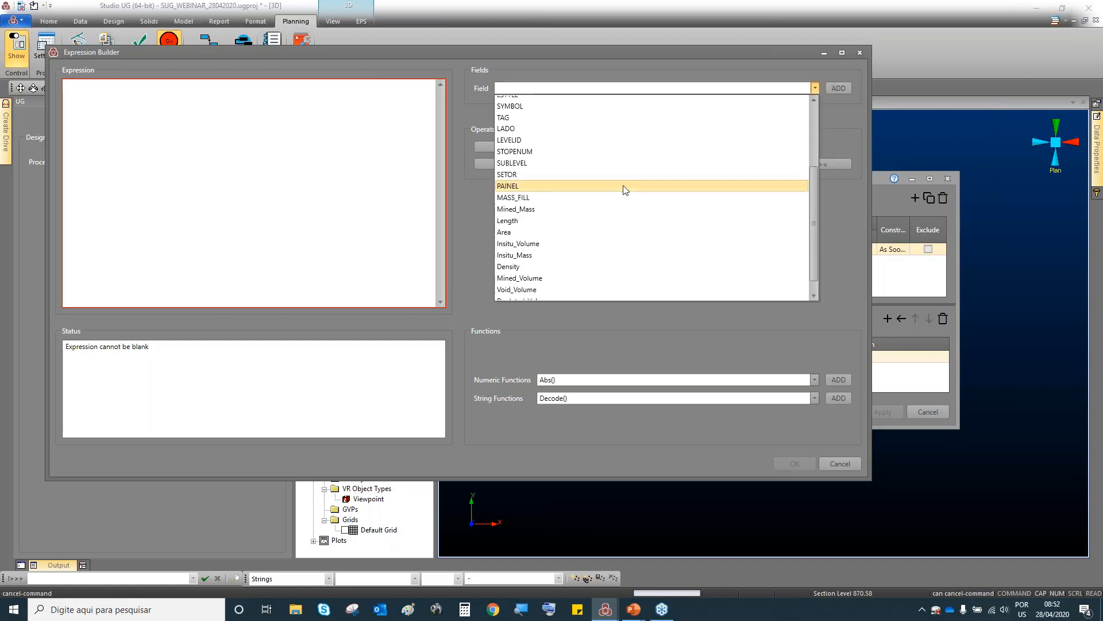
pyautogui.click(528, 244)
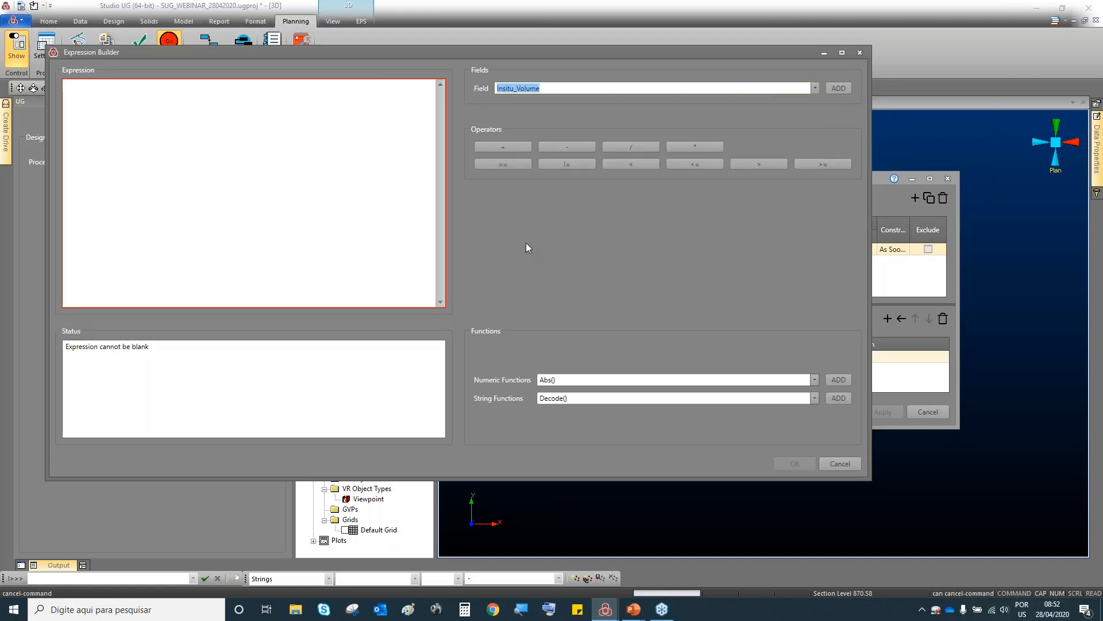
pyautogui.click(838, 88)
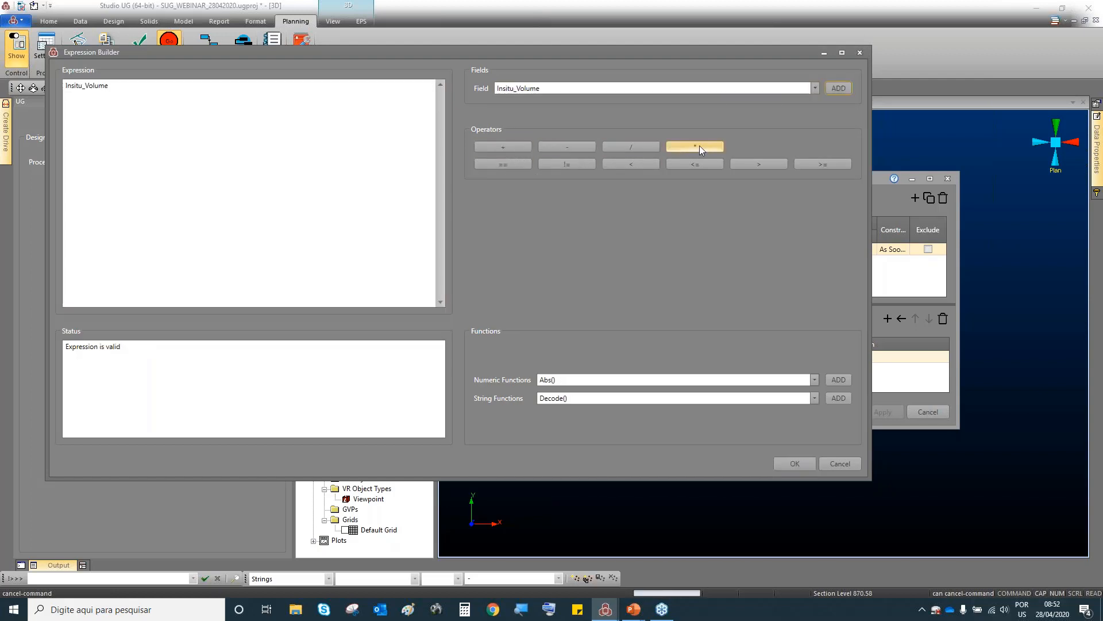
pyautogui.click(699, 146)
pyautogui.click(213, 124)
pyautogui.write('1.8')
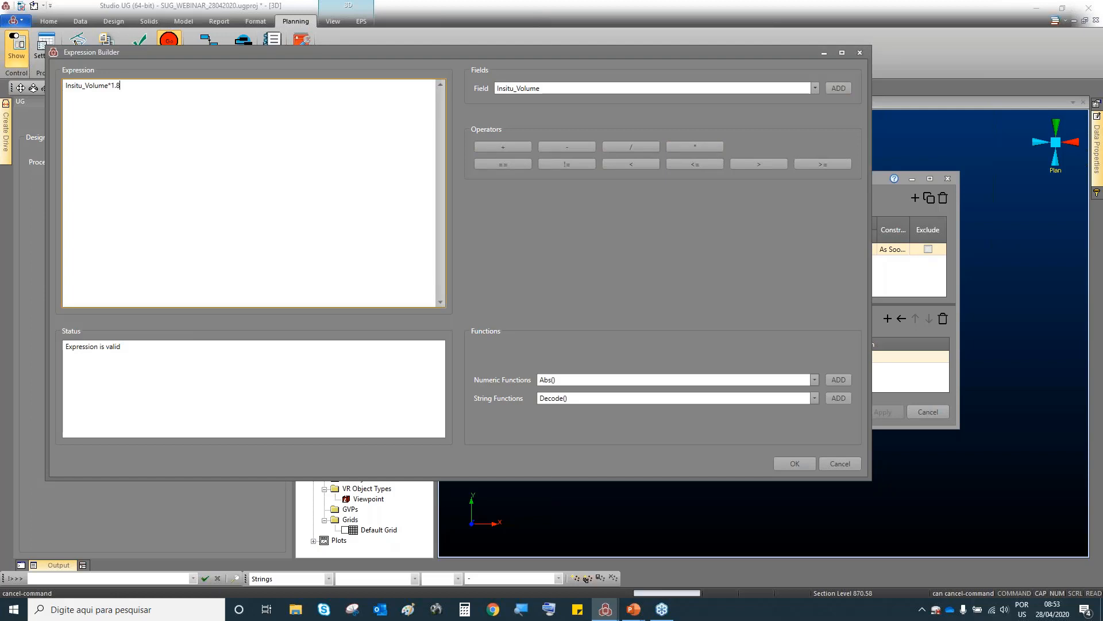
pyautogui.click(795, 463)
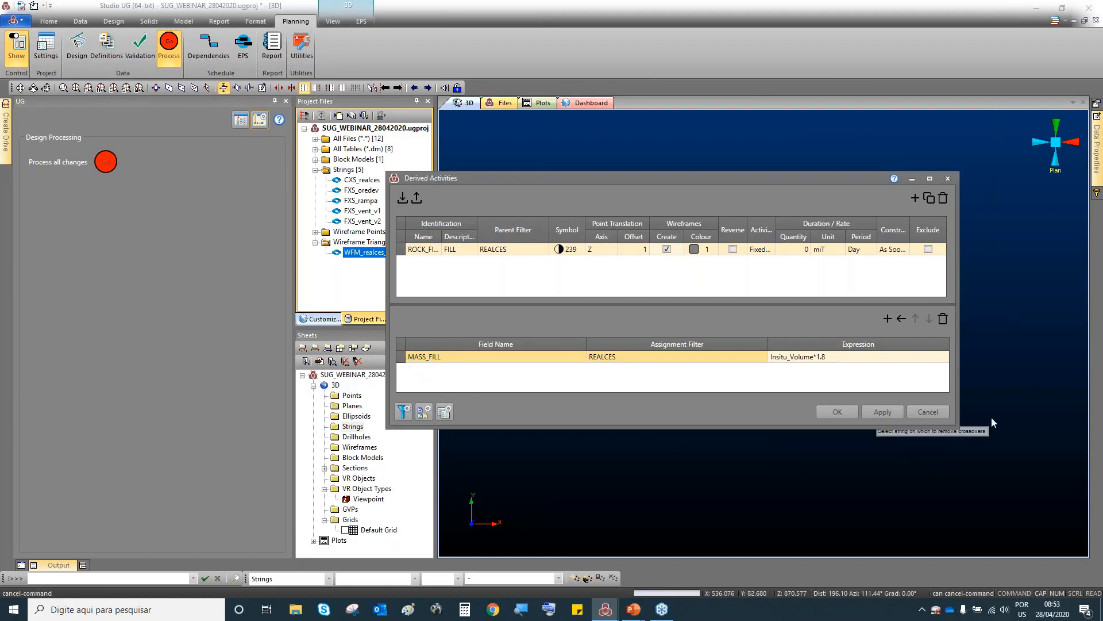
pyautogui.click(883, 413)
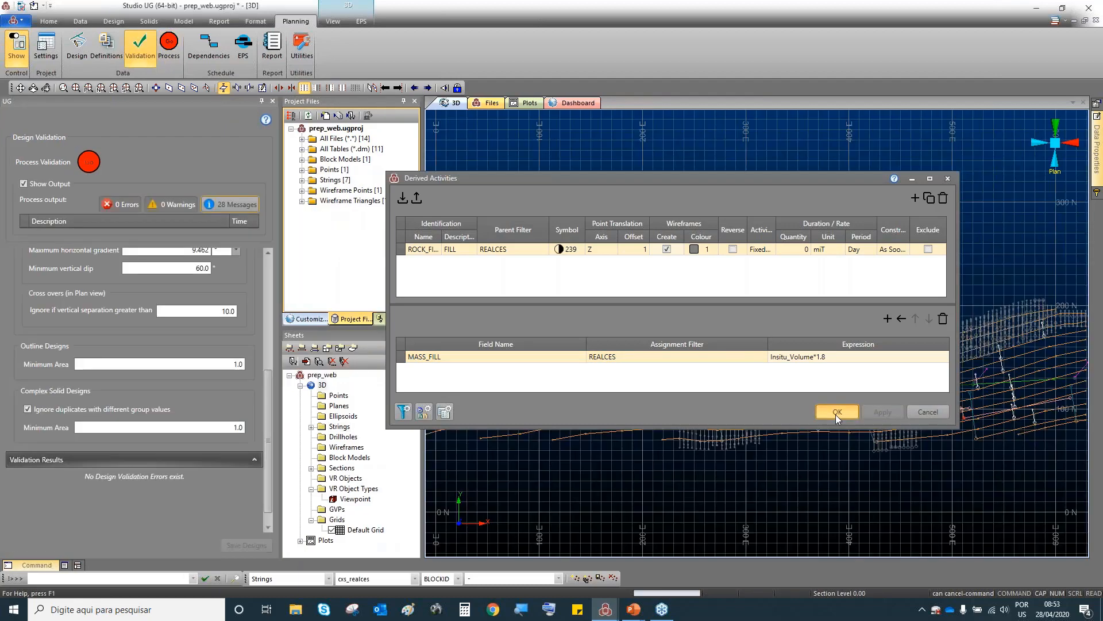
pyautogui.click(836, 412)
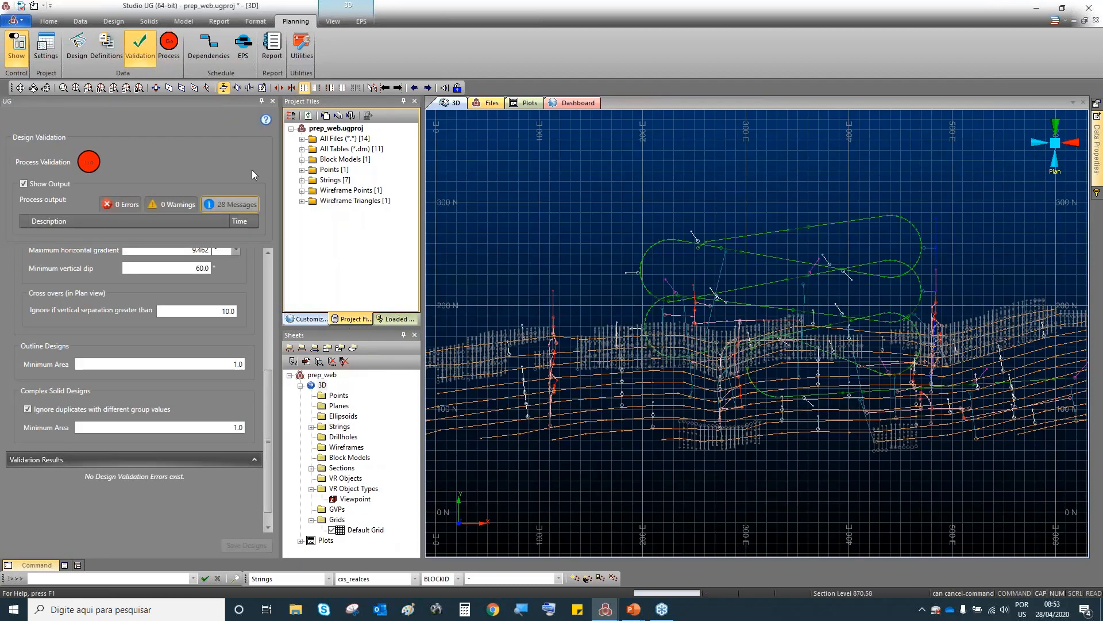
# Check the derived activity settings in the prep_web project, then switch back to the SUG_WEBINAR_28042020 project.
pyautogui.click(169, 44)
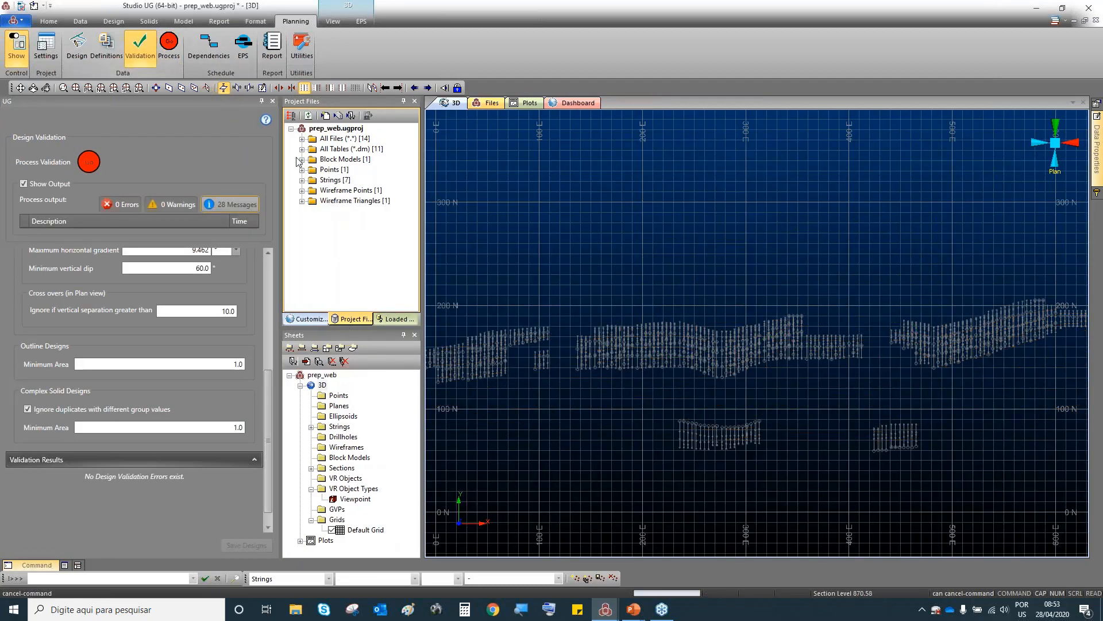
pyautogui.click(246, 121)
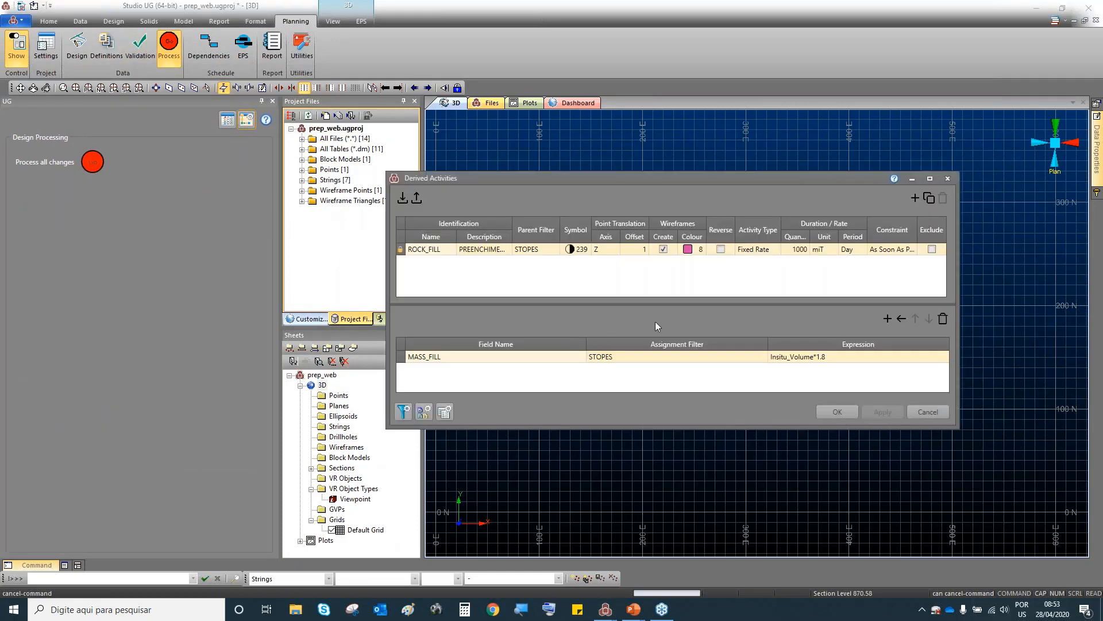
pyautogui.click(947, 178)
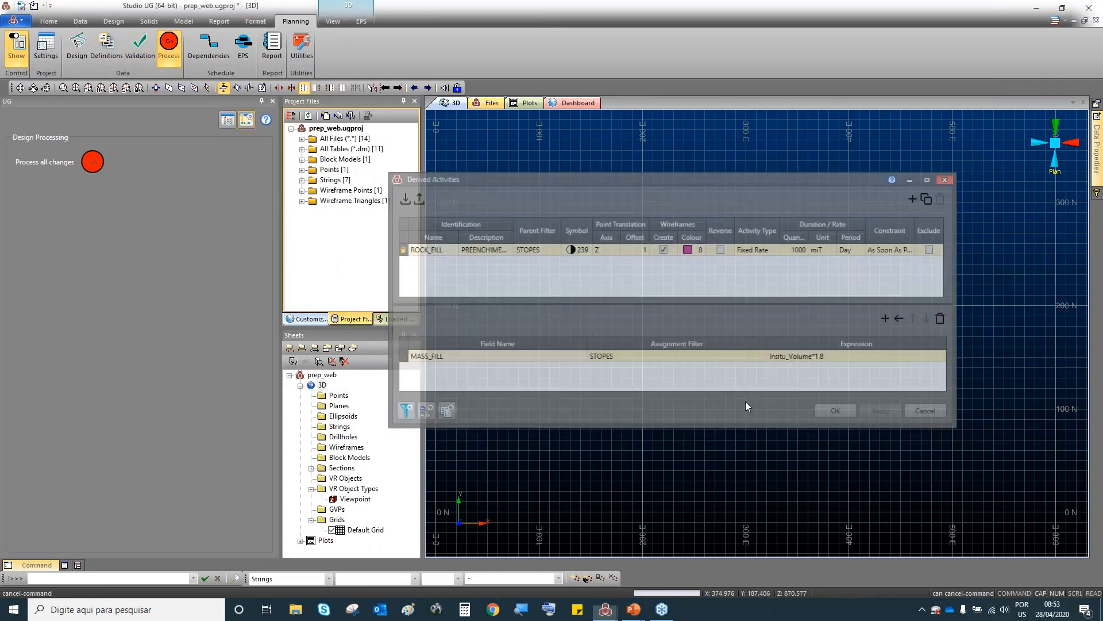
pyautogui.moveTo(605, 609)
pyautogui.click(532, 559)
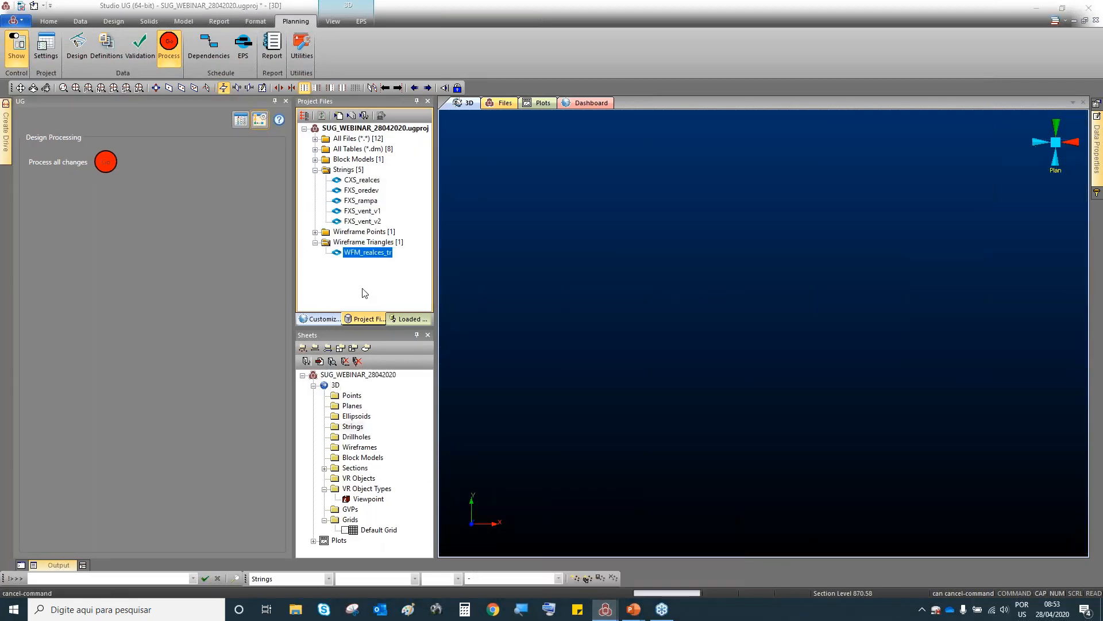
# Process all design changes in the SUG_WEBINAR_28042020 project.
pyautogui.click(947, 178)
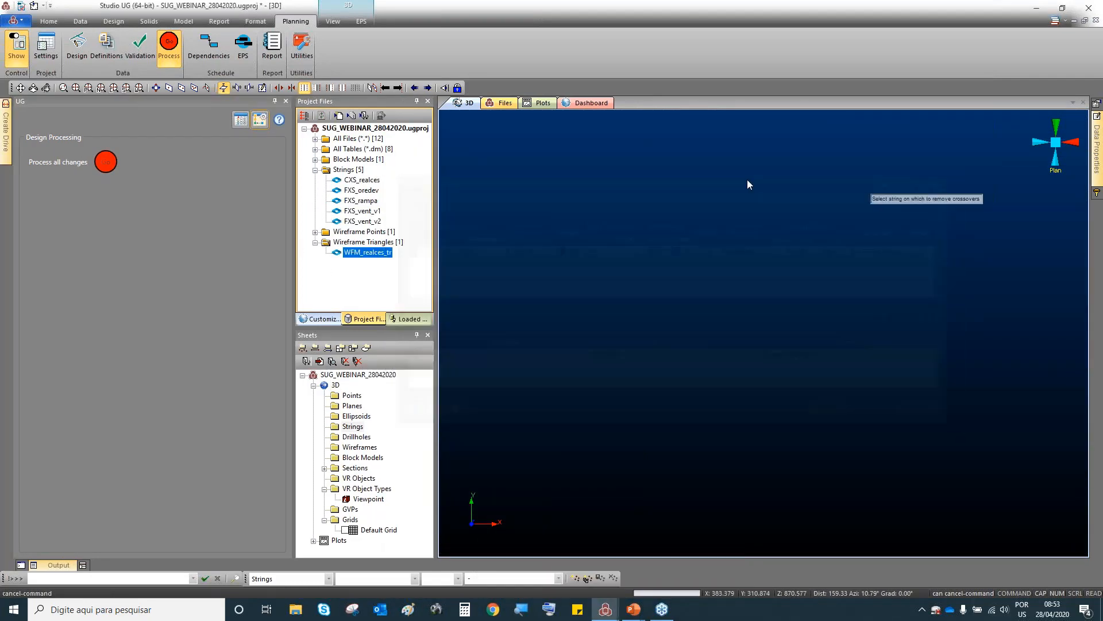
pyautogui.click(106, 163)
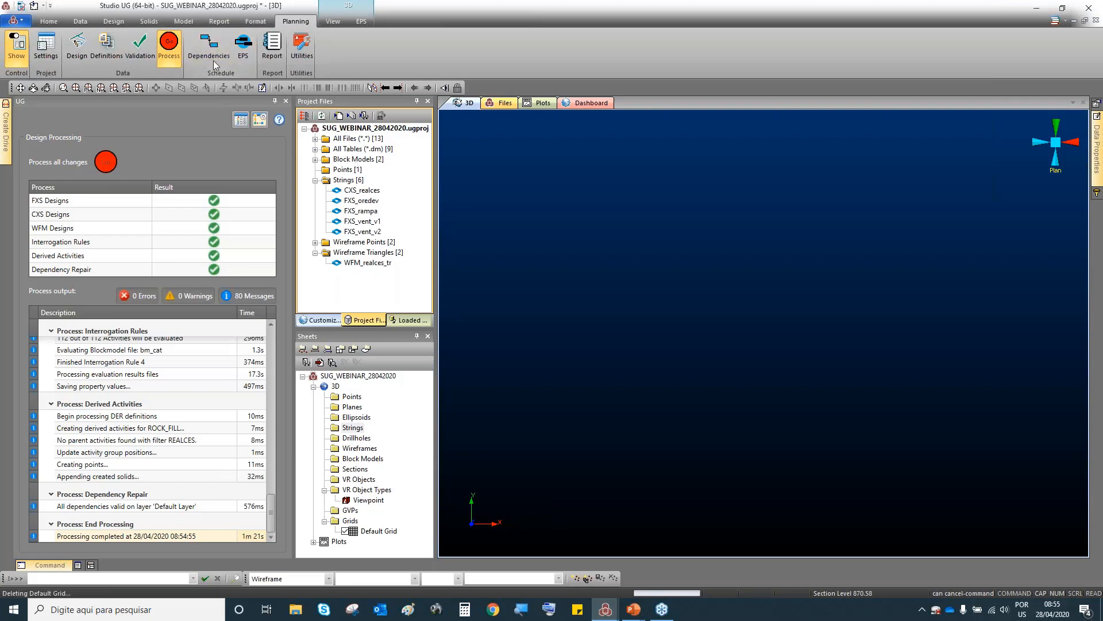
# Load the project's schedule dependencies and hide the CXS_Solids wireframes to inspect the remaining solids in 3D.
pyautogui.click(209, 46)
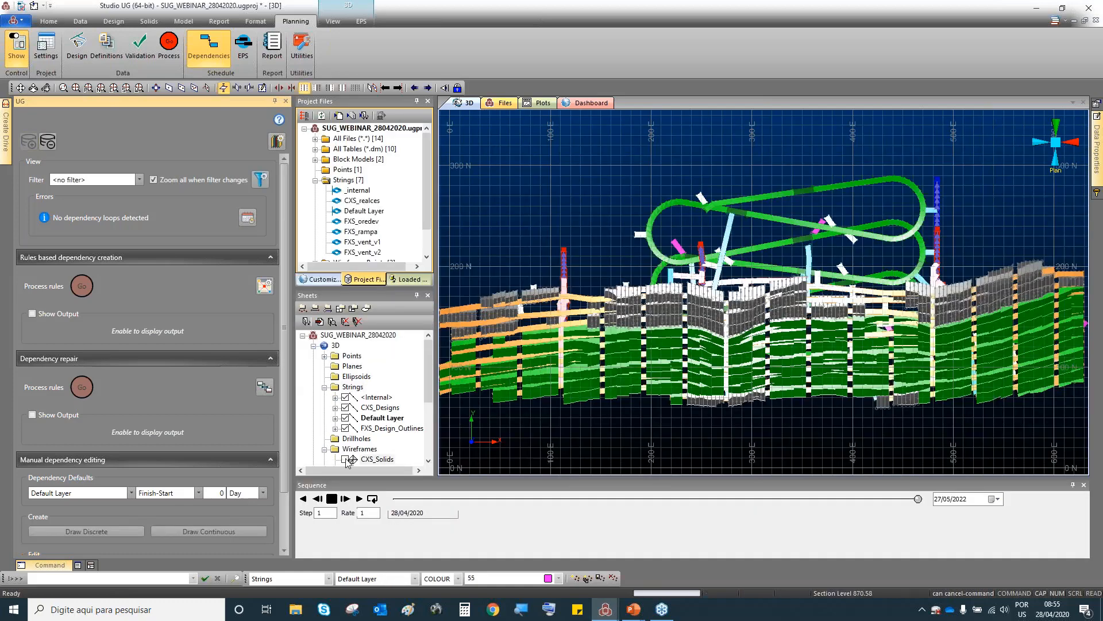
pyautogui.click(345, 459)
pyautogui.scroll(1, 723, 386)
pyautogui.scroll(2, 697, 353)
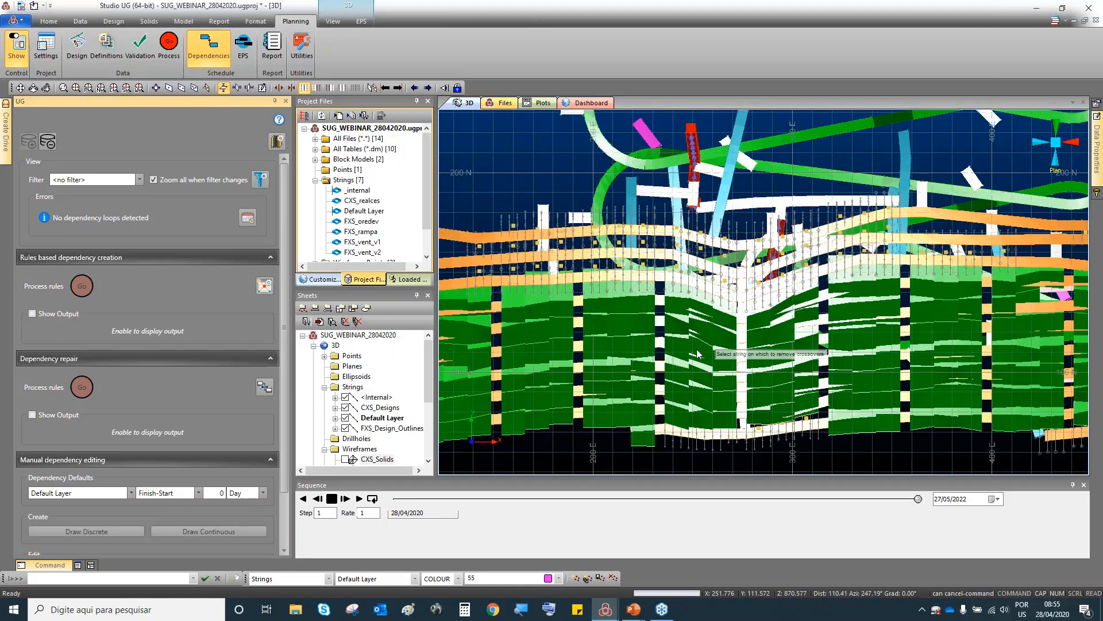
pyautogui.moveTo(697, 353); pyautogui.dragTo(657, 314, button='middle')
pyautogui.scroll(6, 657, 314)
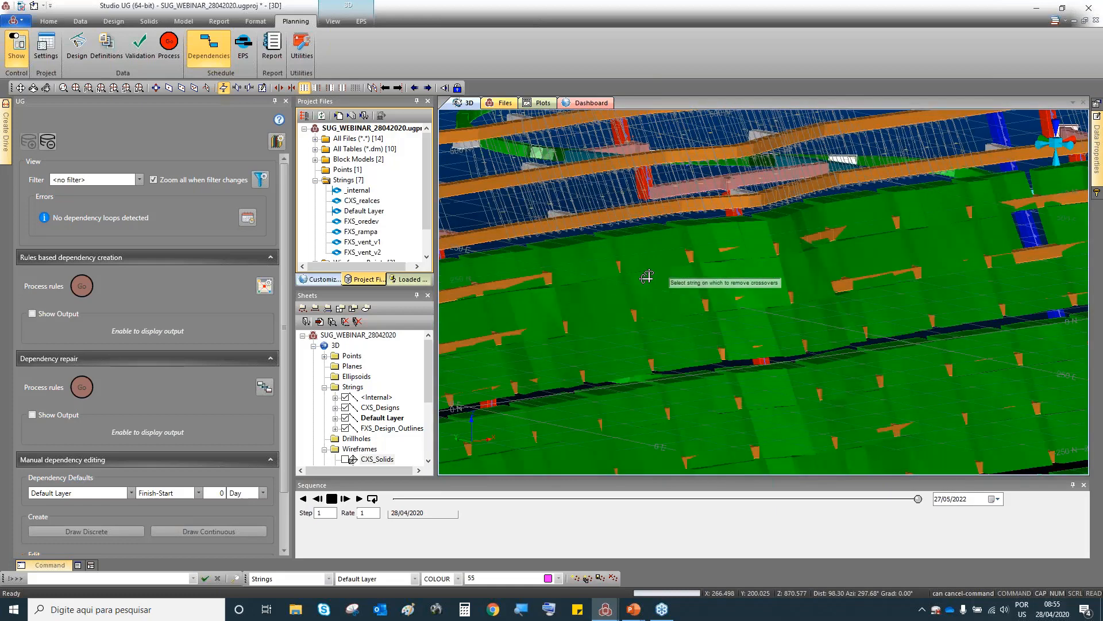
pyautogui.scroll(-1, 591, 300)
pyautogui.scroll(-4, 368, 414)
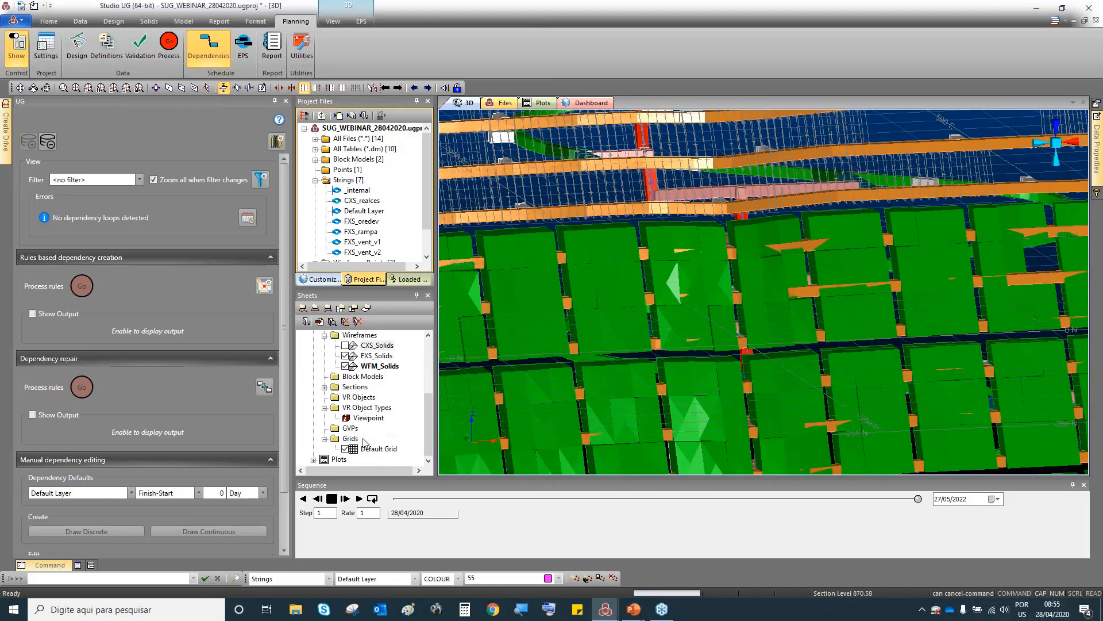
# Hide the default grid and move the sequence date back to 18/04/2022.
pyautogui.click(345, 448)
pyautogui.moveTo(918, 499); pyautogui.dragTo(890, 499)
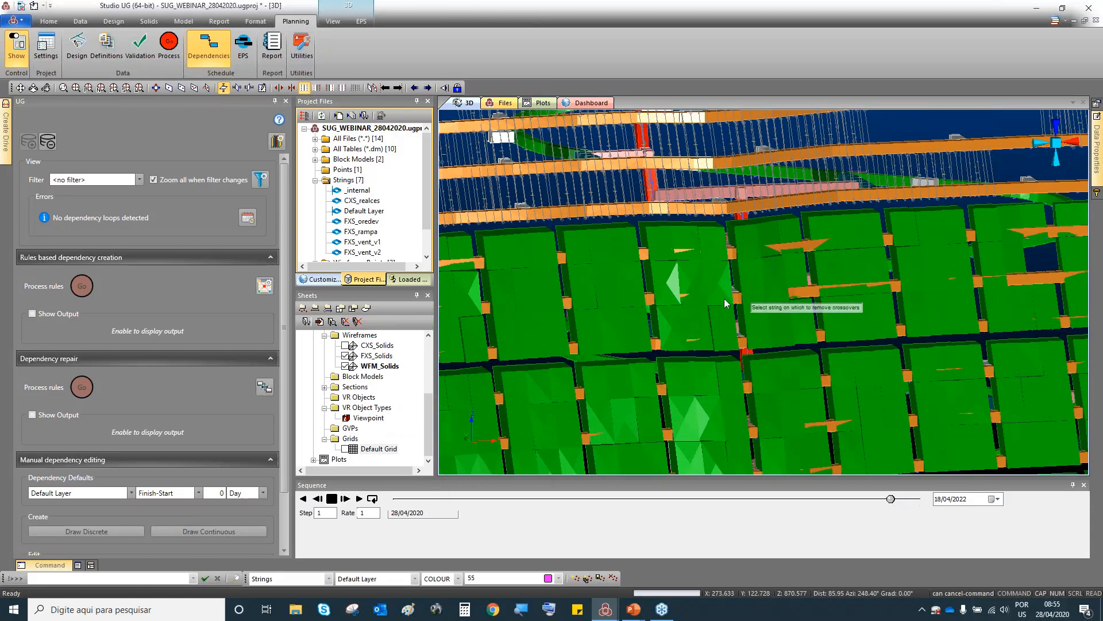
pyautogui.scroll(-3, 828, 402)
pyautogui.scroll(2, 345, 418)
# Hide the WFM_Solids wireframes, keep FXS_Solids displayed, and rewind the sequence to 28/04/2020.
pyautogui.click(346, 428)
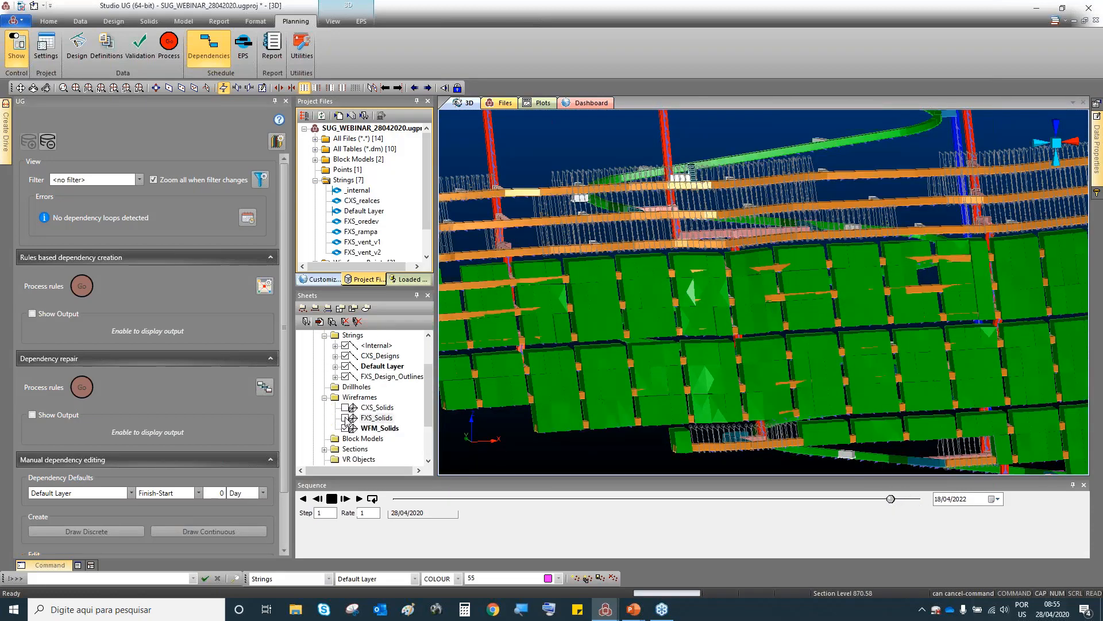
pyautogui.click(345, 418)
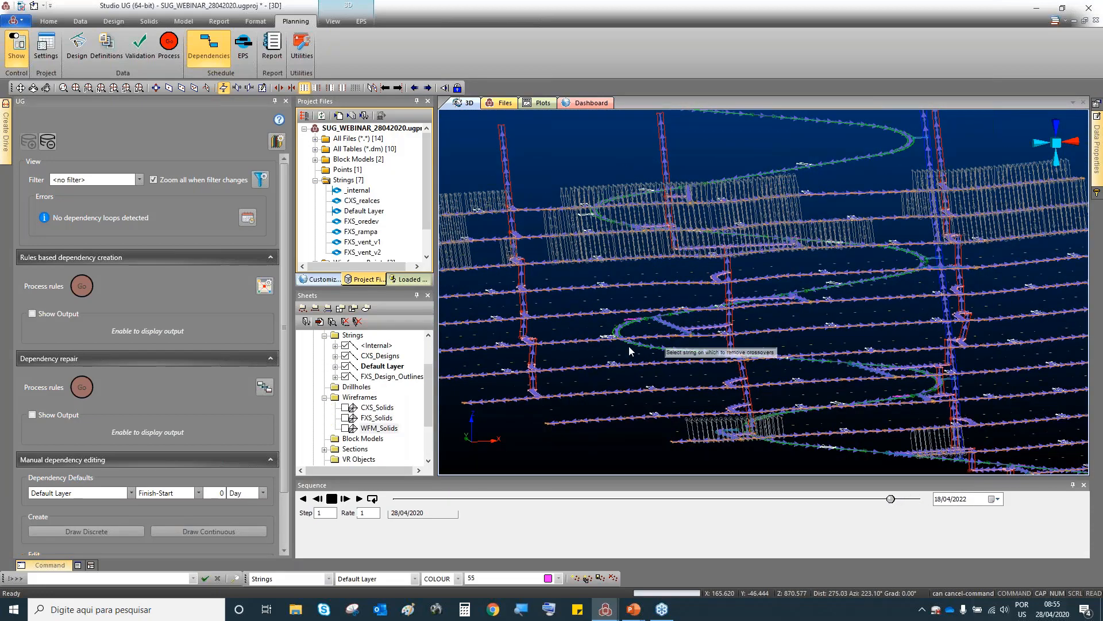
pyautogui.click(345, 418)
pyautogui.moveTo(890, 499); pyautogui.dragTo(370, 498)
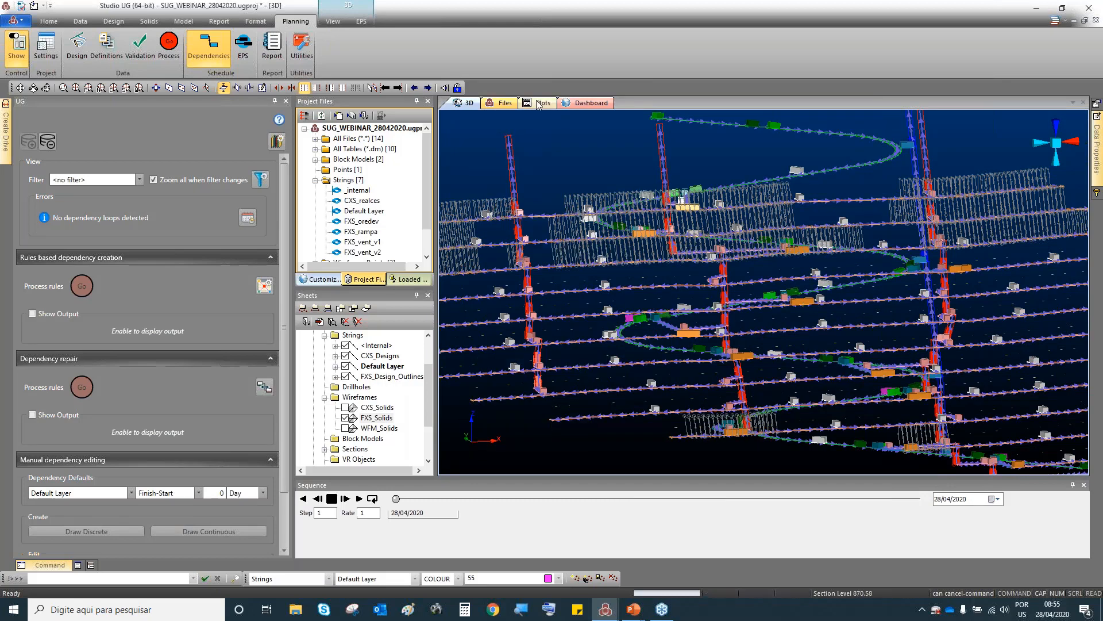
# Review the dashboard's activity tables, the miT and metre charts, and the AU Grade Mass Curve.
pyautogui.click(587, 103)
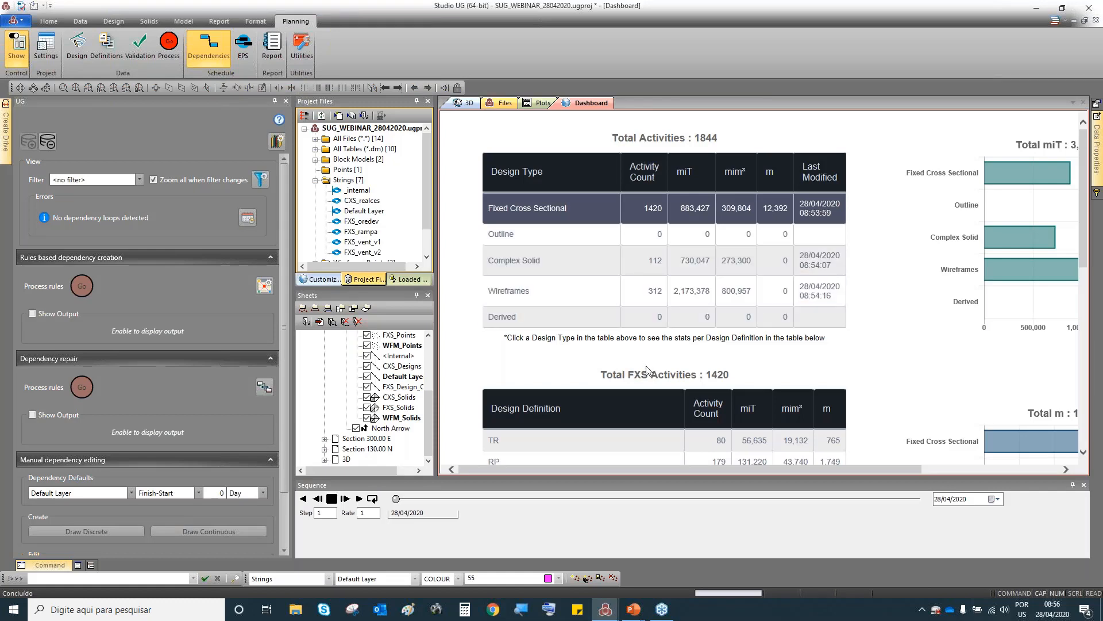
pyautogui.moveTo(732, 469); pyautogui.dragTo(876, 467)
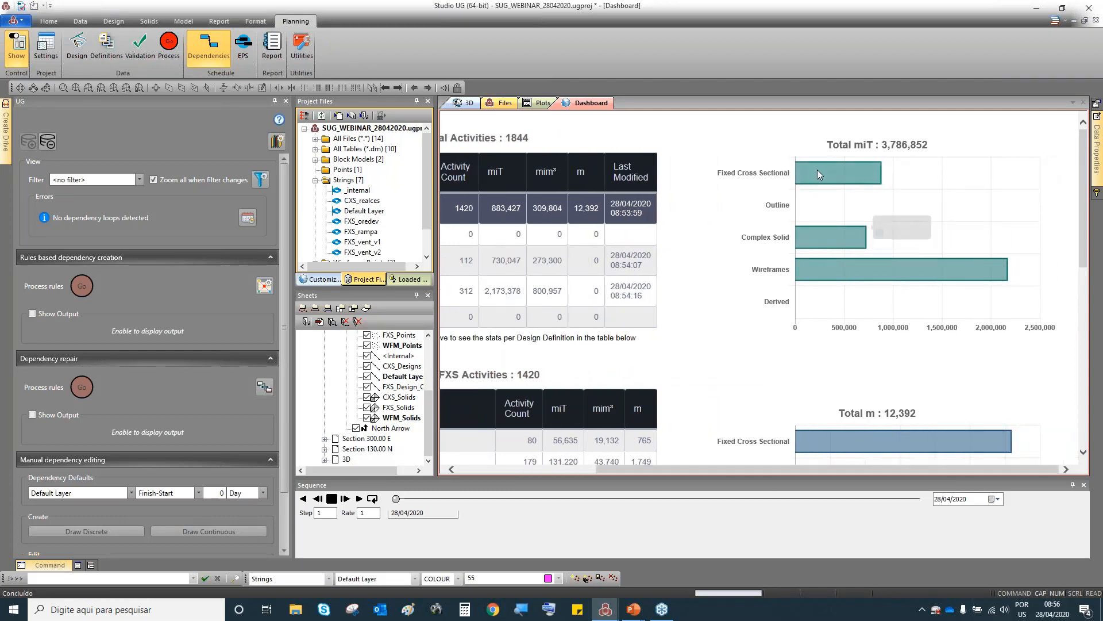
pyautogui.scroll(-3, 816, 235)
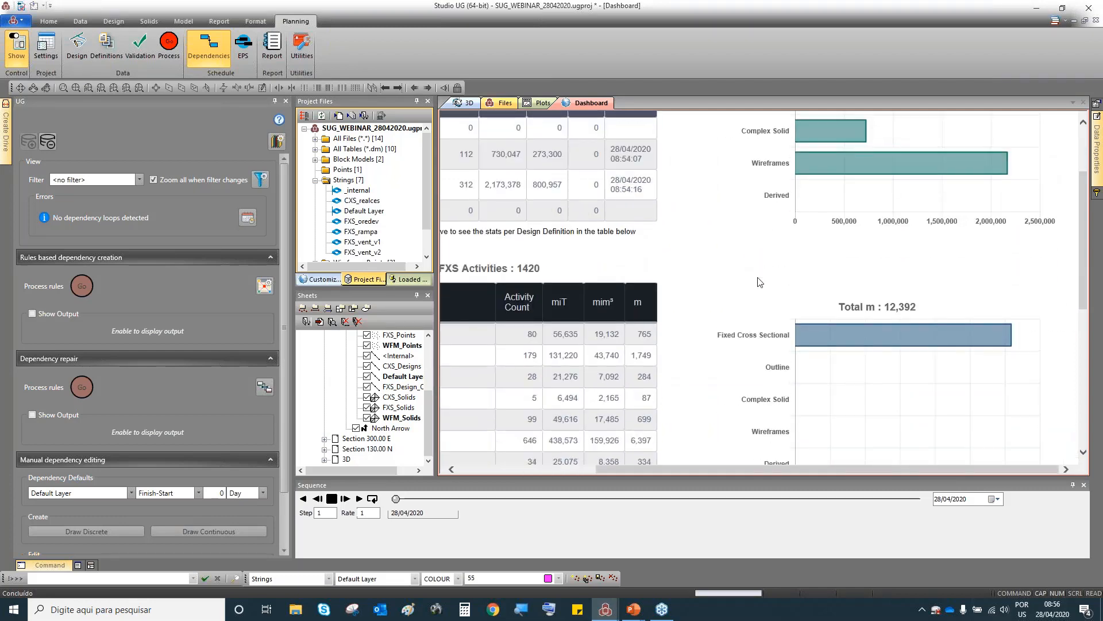
pyautogui.moveTo(807, 468); pyautogui.dragTo(669, 469)
pyautogui.scroll(-4, 725, 301)
pyautogui.scroll(-5, 726, 301)
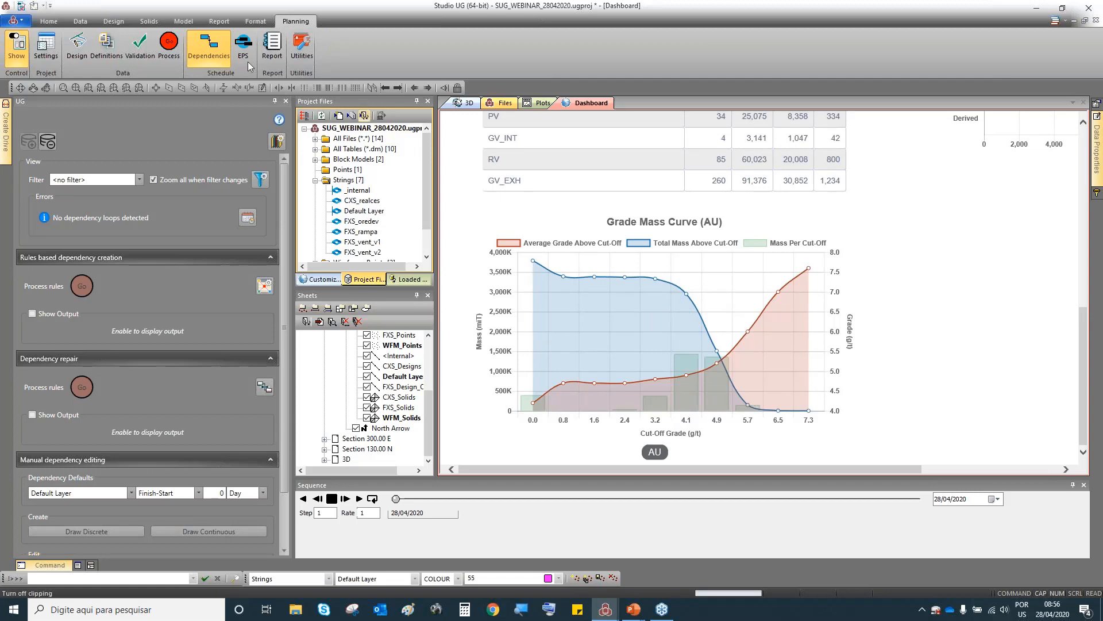
# Unload the dependency data from the project.
pyautogui.click(50, 143)
pyautogui.click(49, 143)
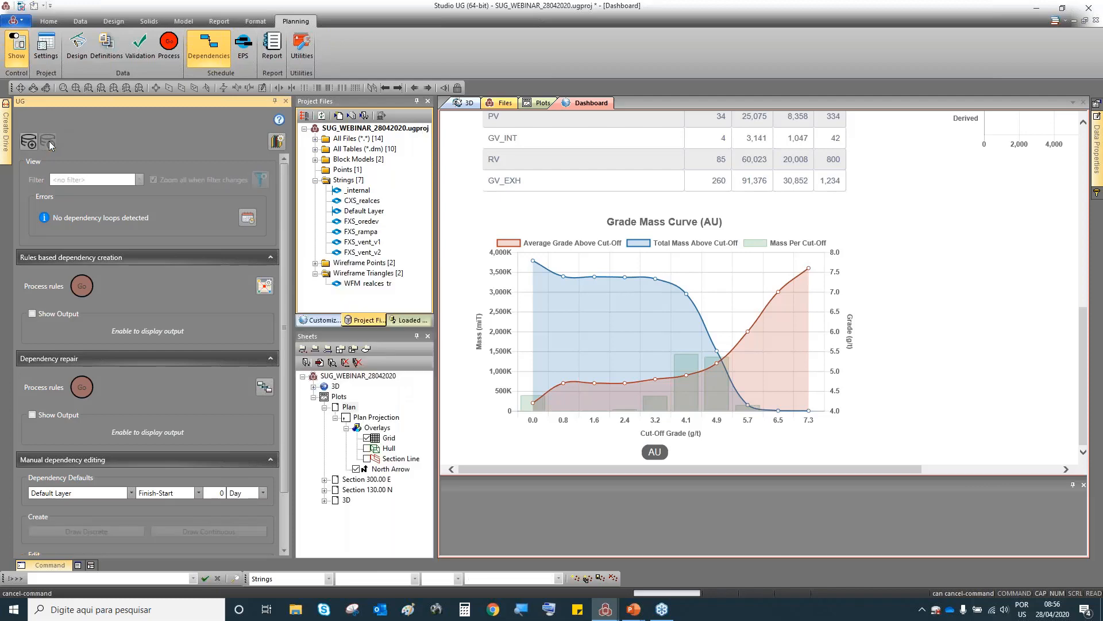
# Switch to the PowerPoint slide show at the Interrogation Rules - Deplete slide.
pyautogui.hotkey('alt', 'Tab')
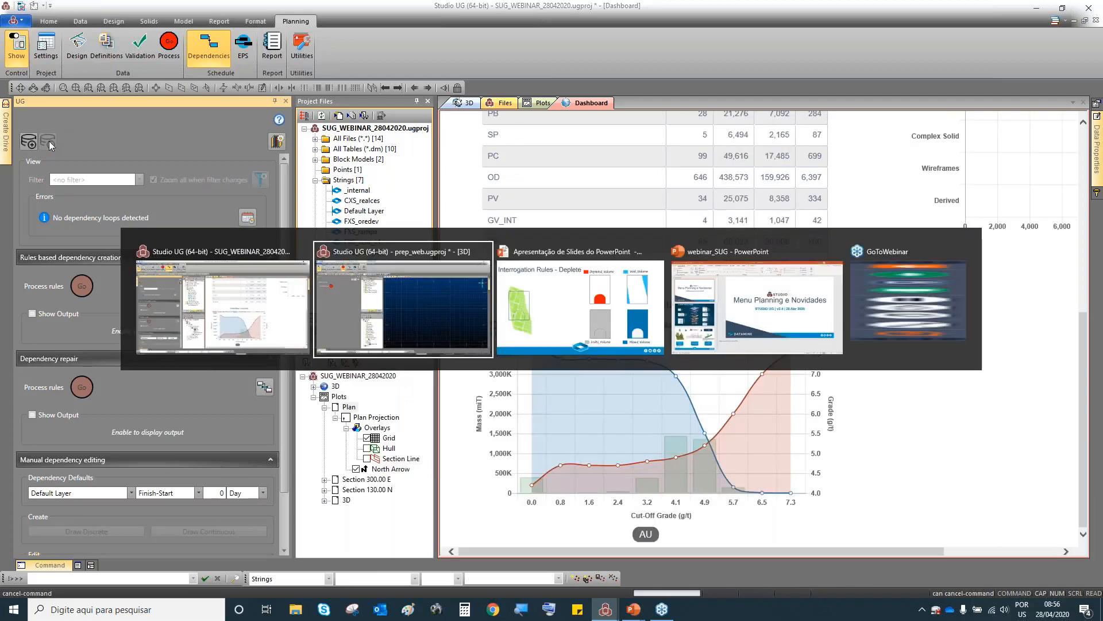
pyautogui.hotkey('alt', 'Tab')
pyautogui.hotkey('alt', 'Tab')
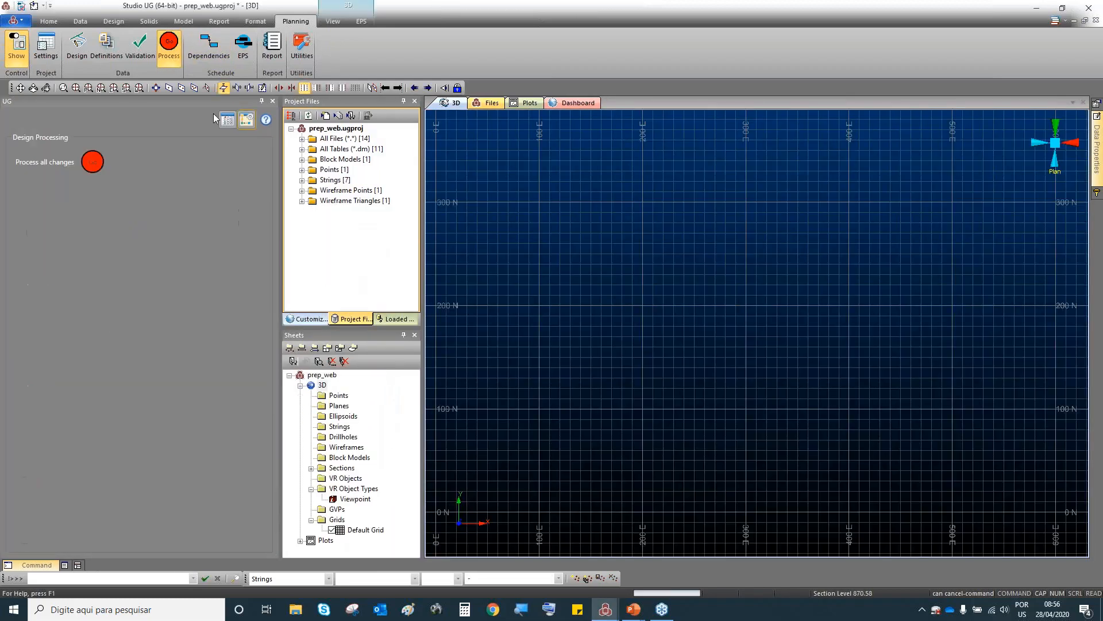
pyautogui.hotkey('alt', 'Tab')
pyautogui.hotkey('alt', 'Tab')
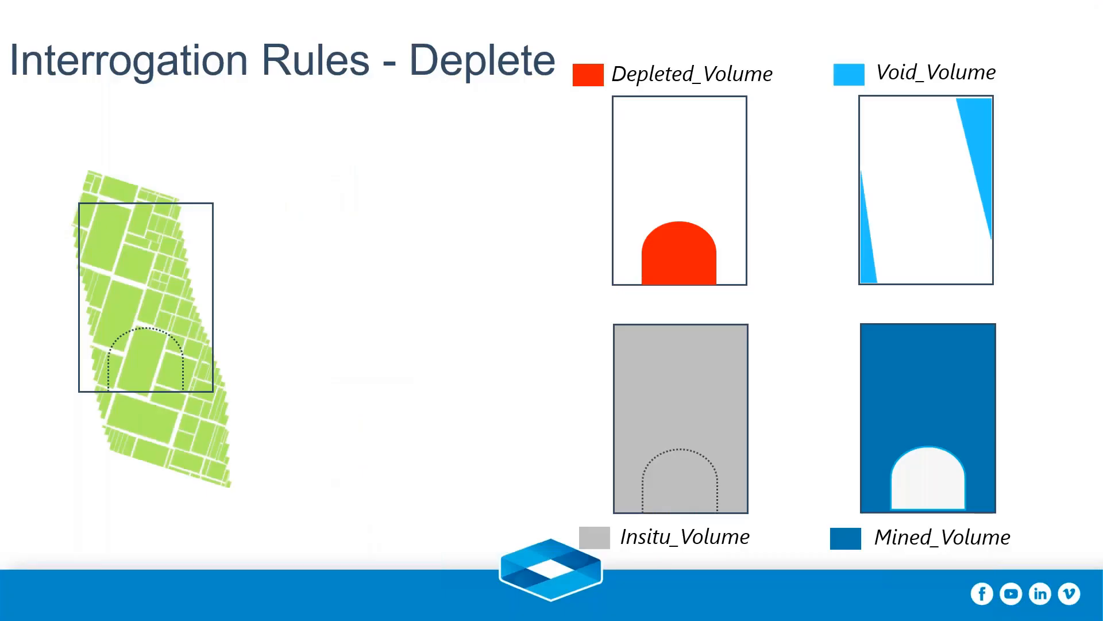
pyautogui.press('Right')
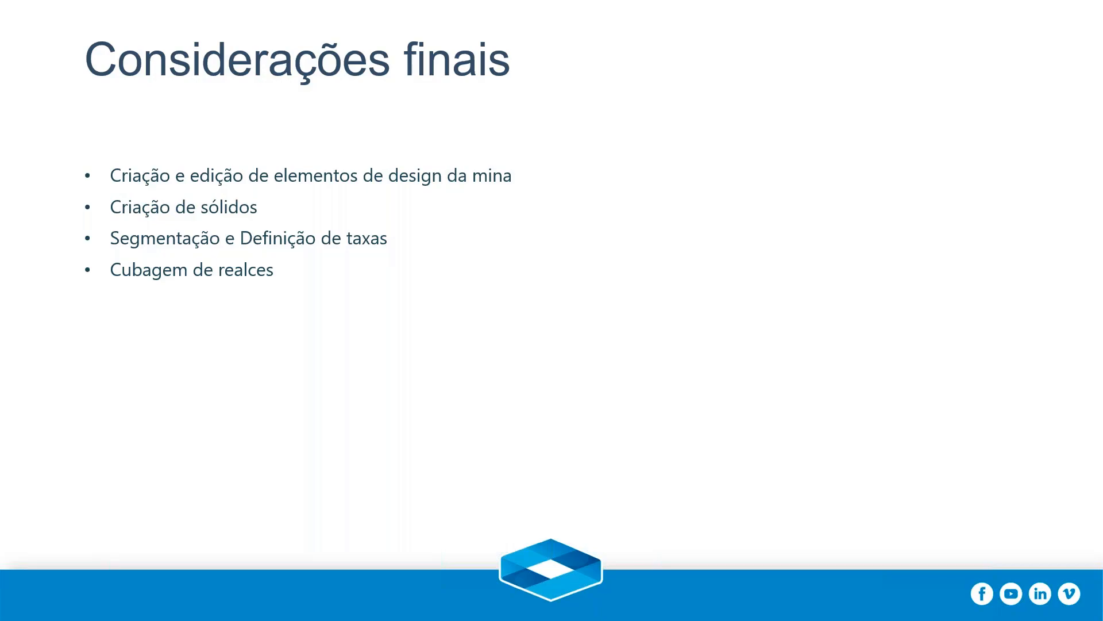
pyautogui.press('Right')
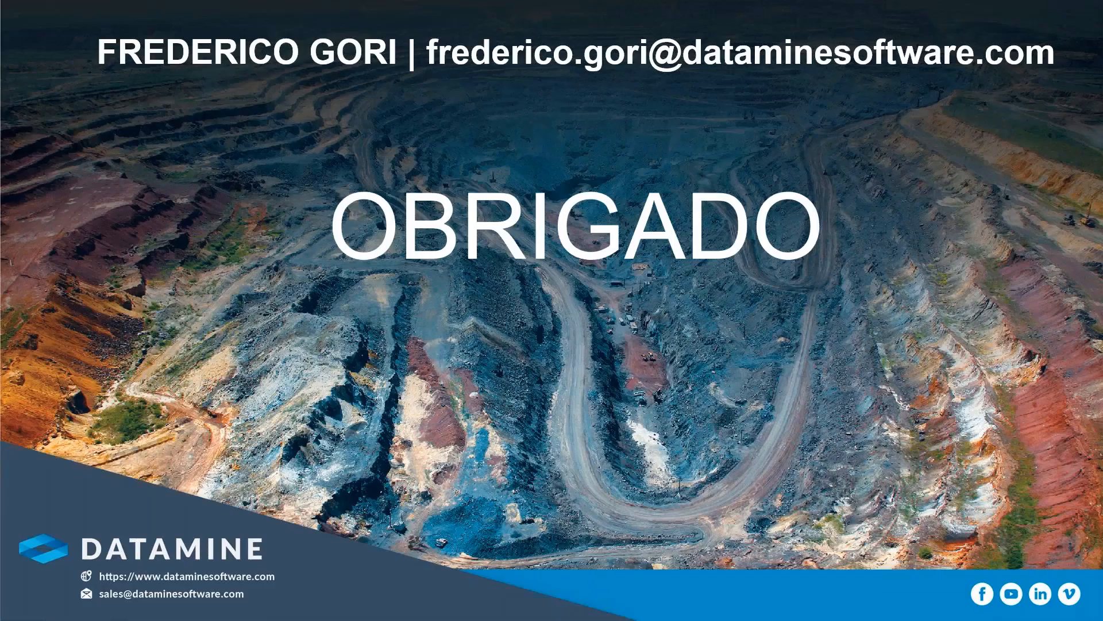